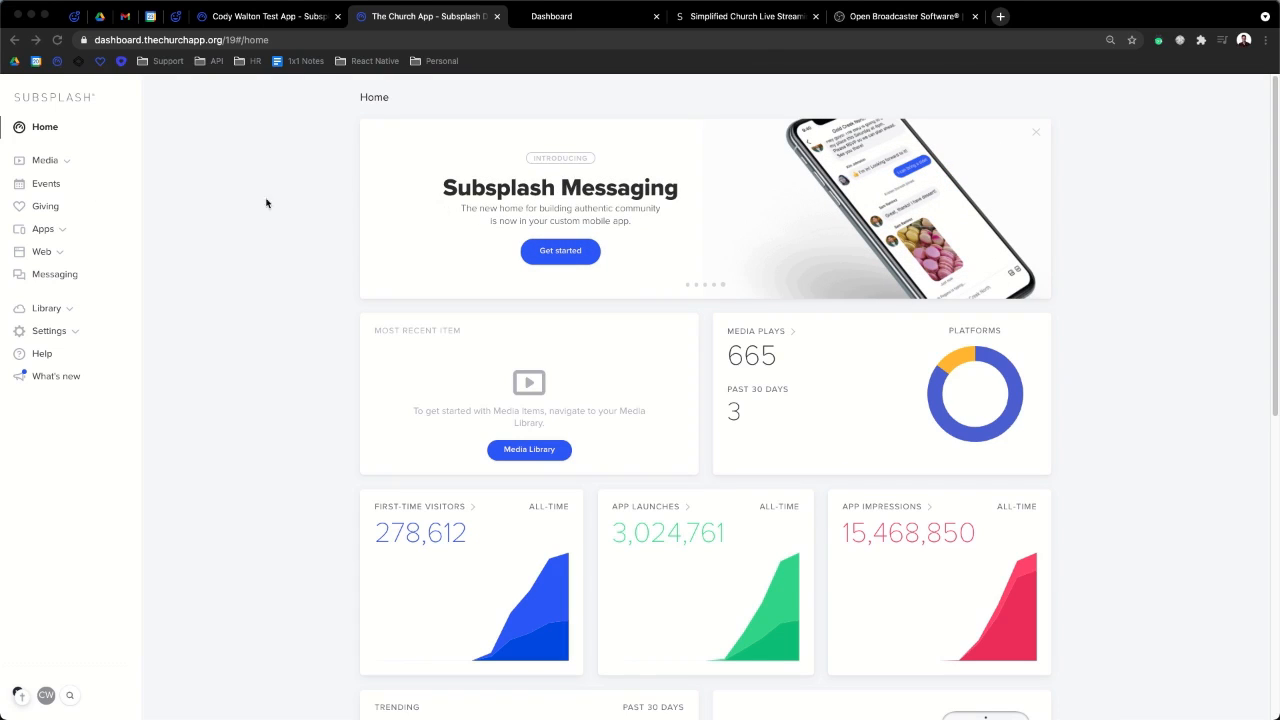
# - Open Media > Live and review the Subsplash Live plans at $79.99, $149.99 and $249.99 per month
pyautogui.click(43, 158)
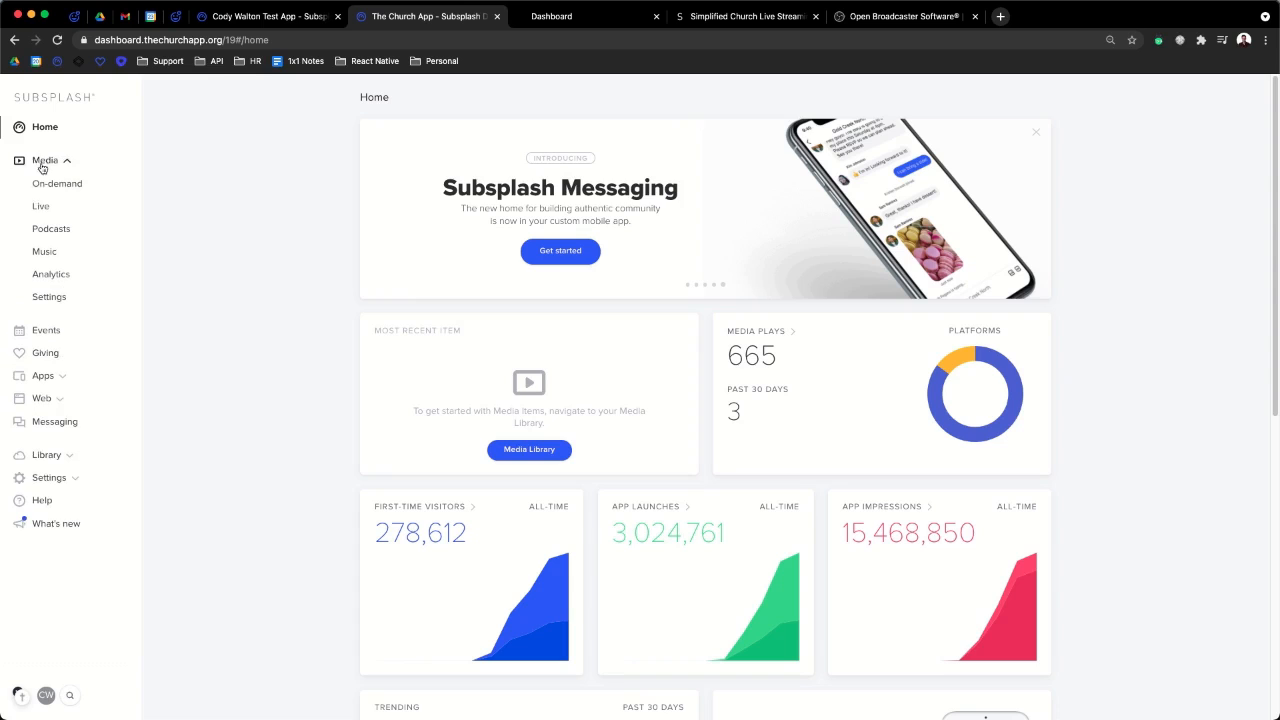
pyautogui.click(40, 206)
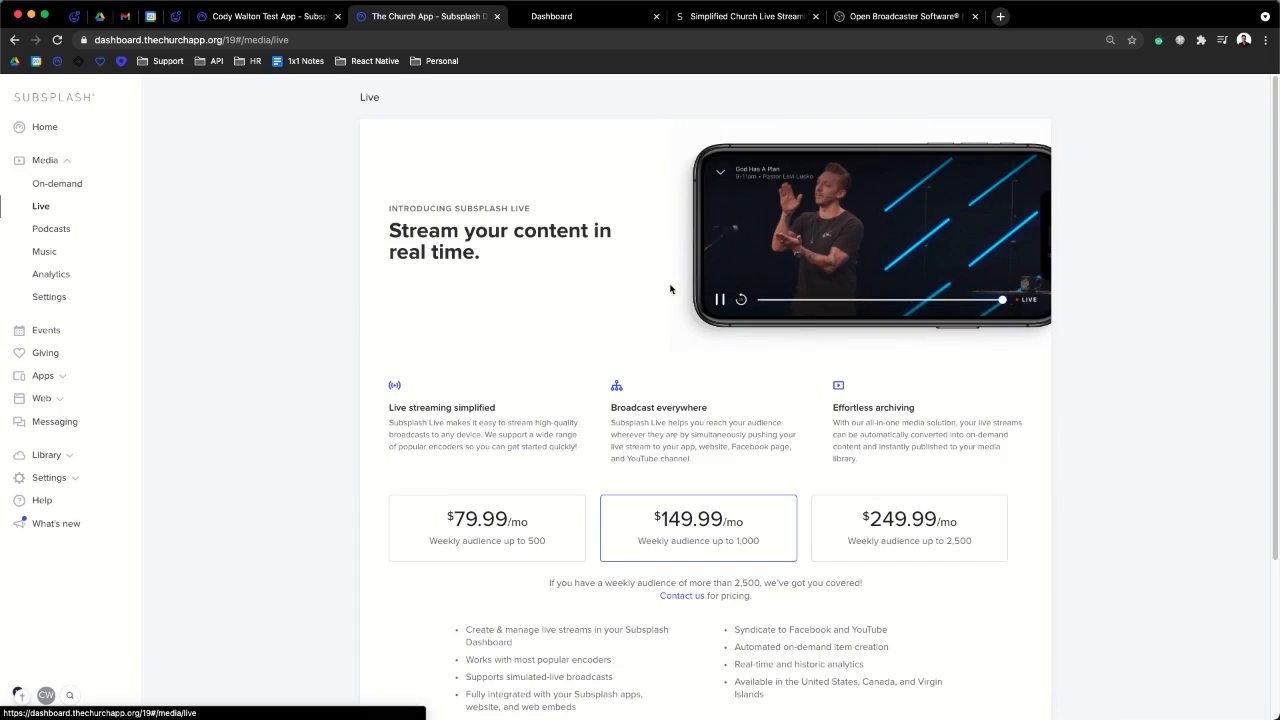
pyautogui.scroll(-1, 799, 319)
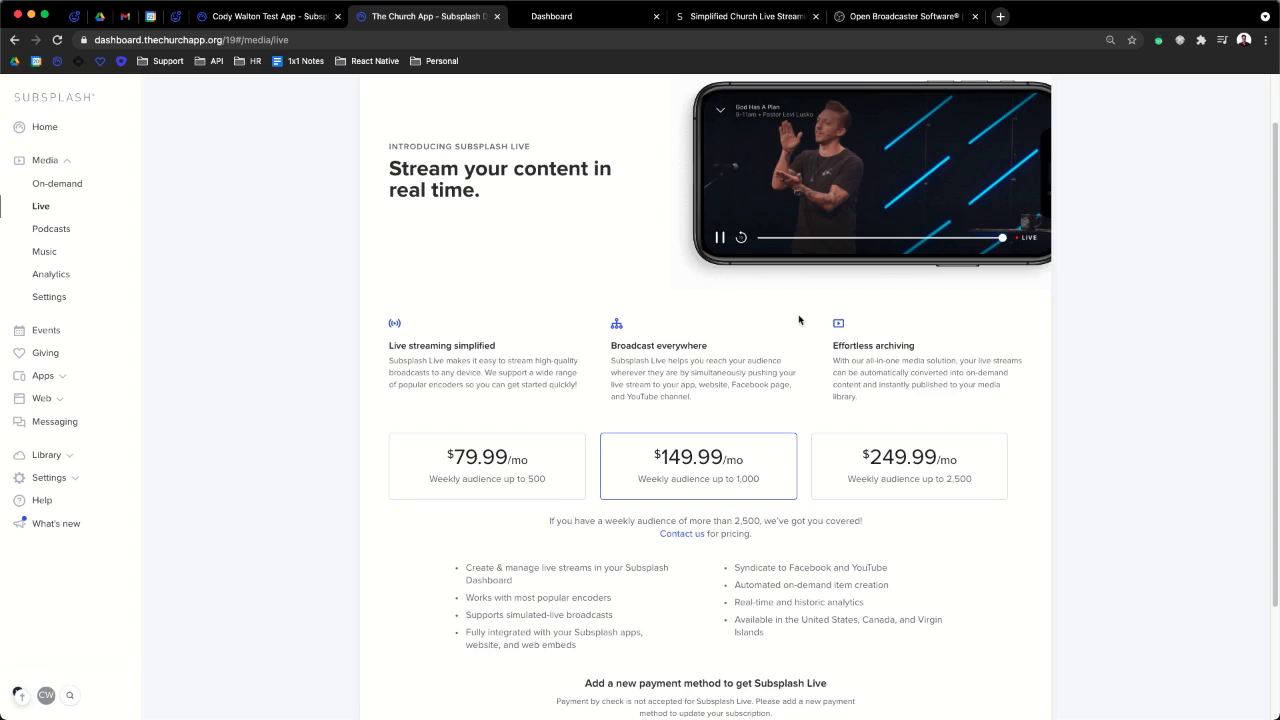
pyautogui.scroll(-1, 795, 663)
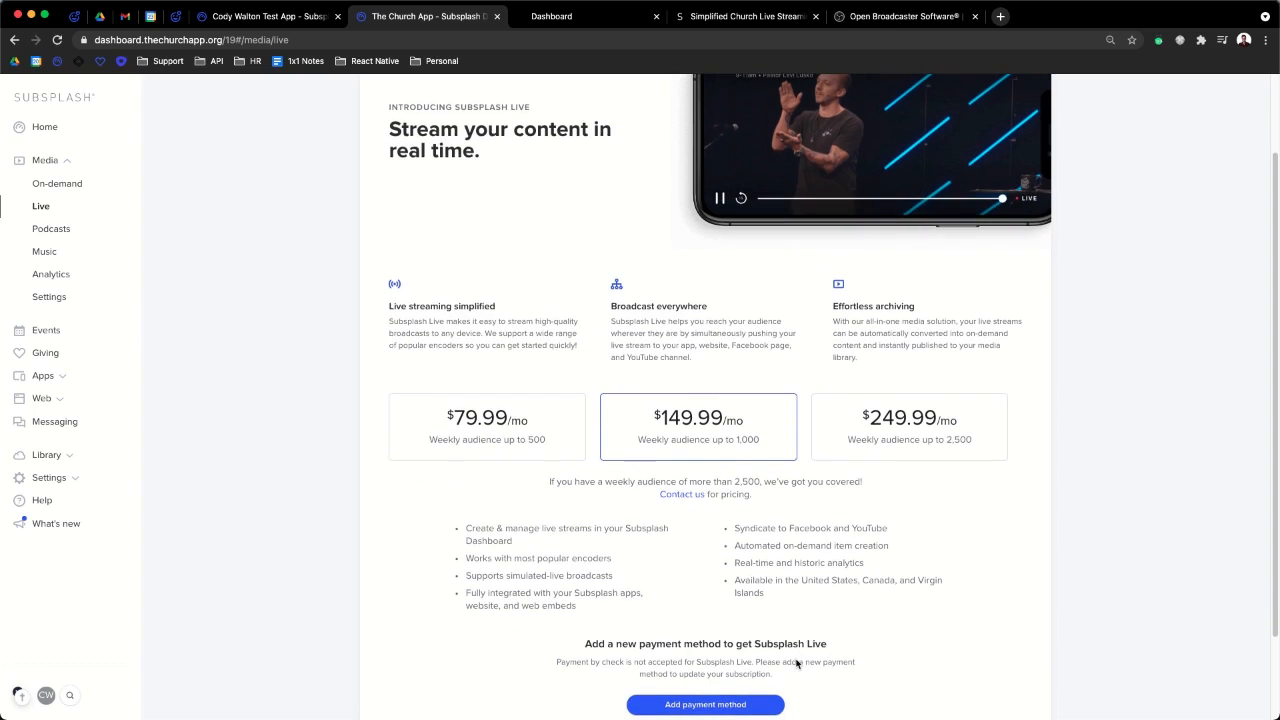
pyautogui.scroll(2, 797, 663)
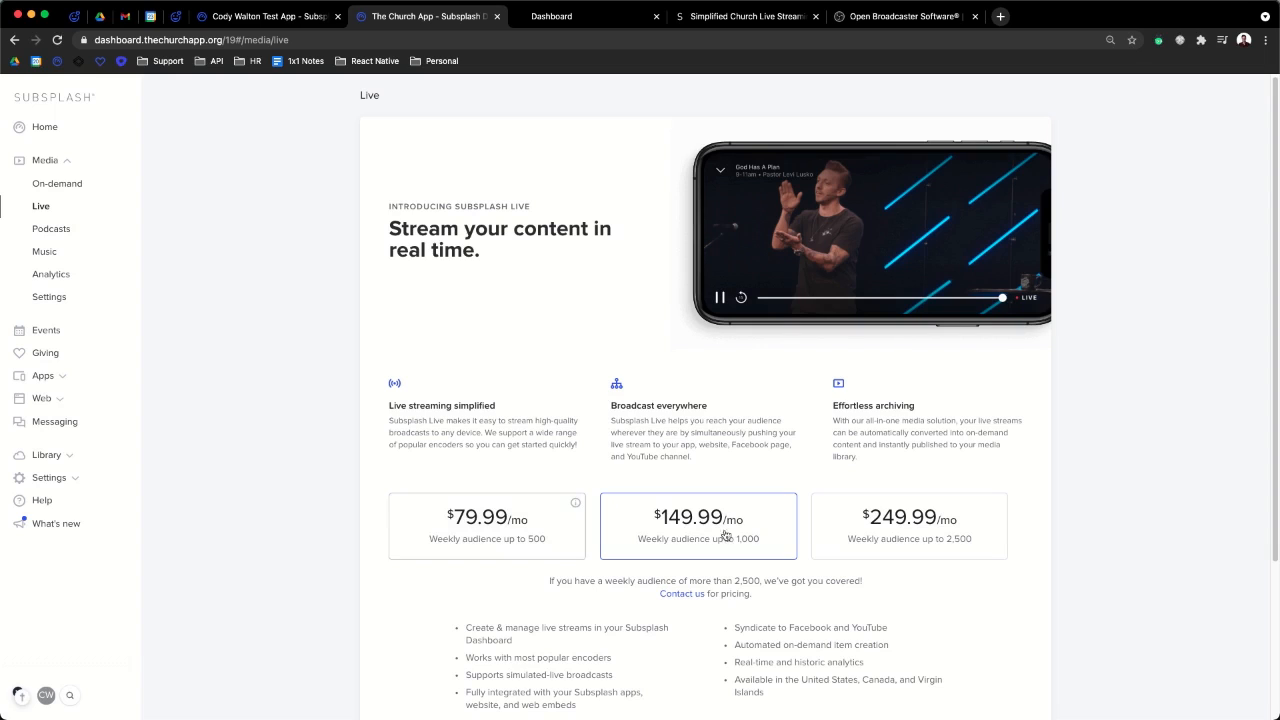
pyautogui.scroll(-1, 795, 576)
pyautogui.scroll(-1, 795, 576)
pyautogui.scroll(1, 795, 576)
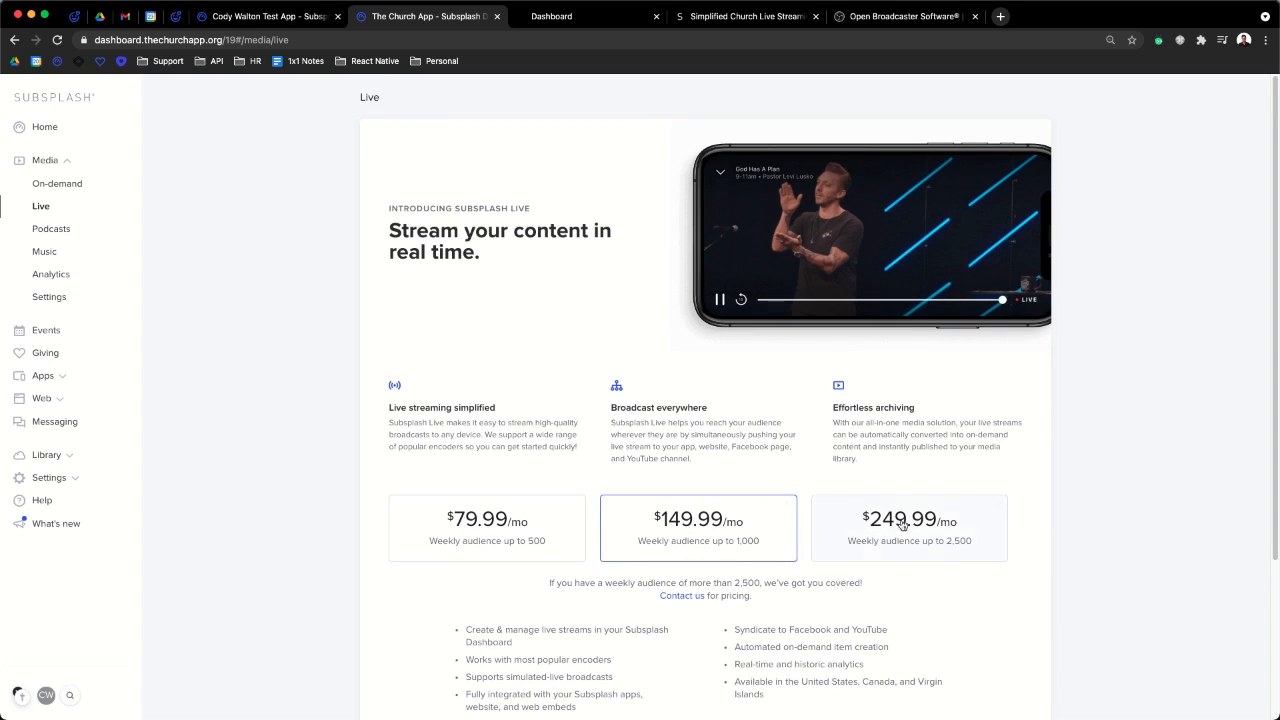
pyautogui.scroll(-2, 889, 594)
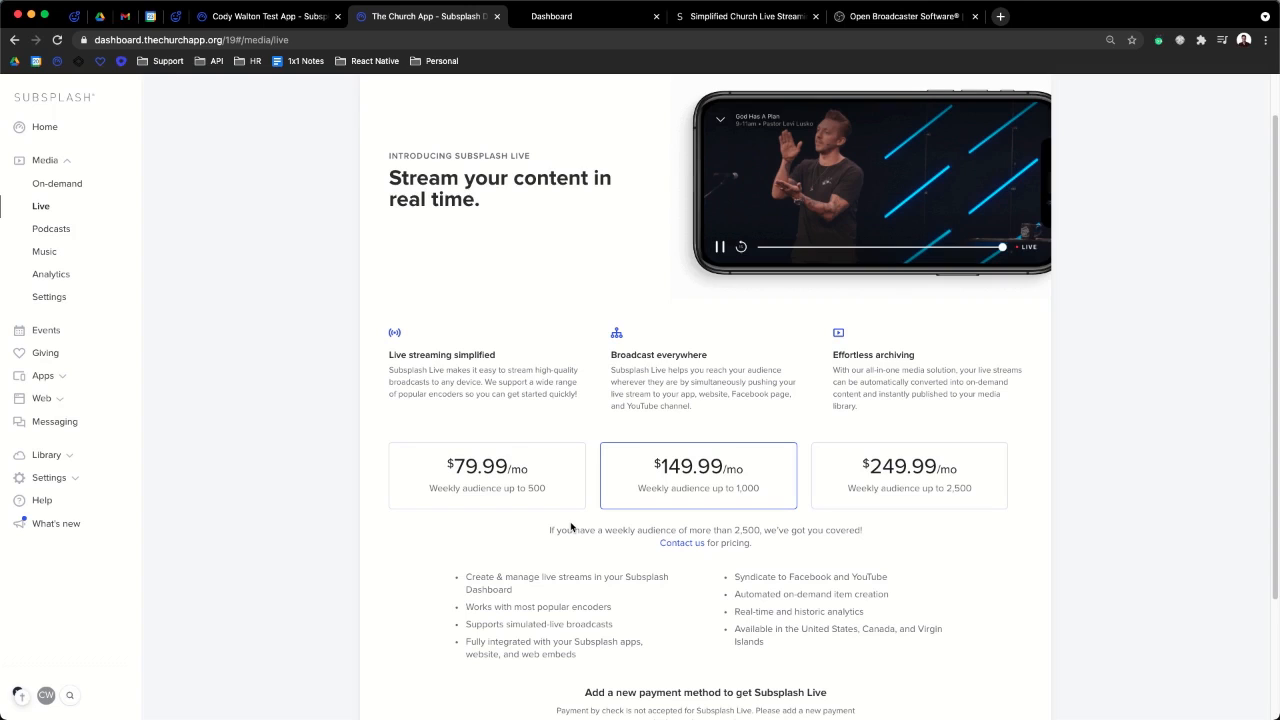
pyautogui.scroll(-1, 571, 527)
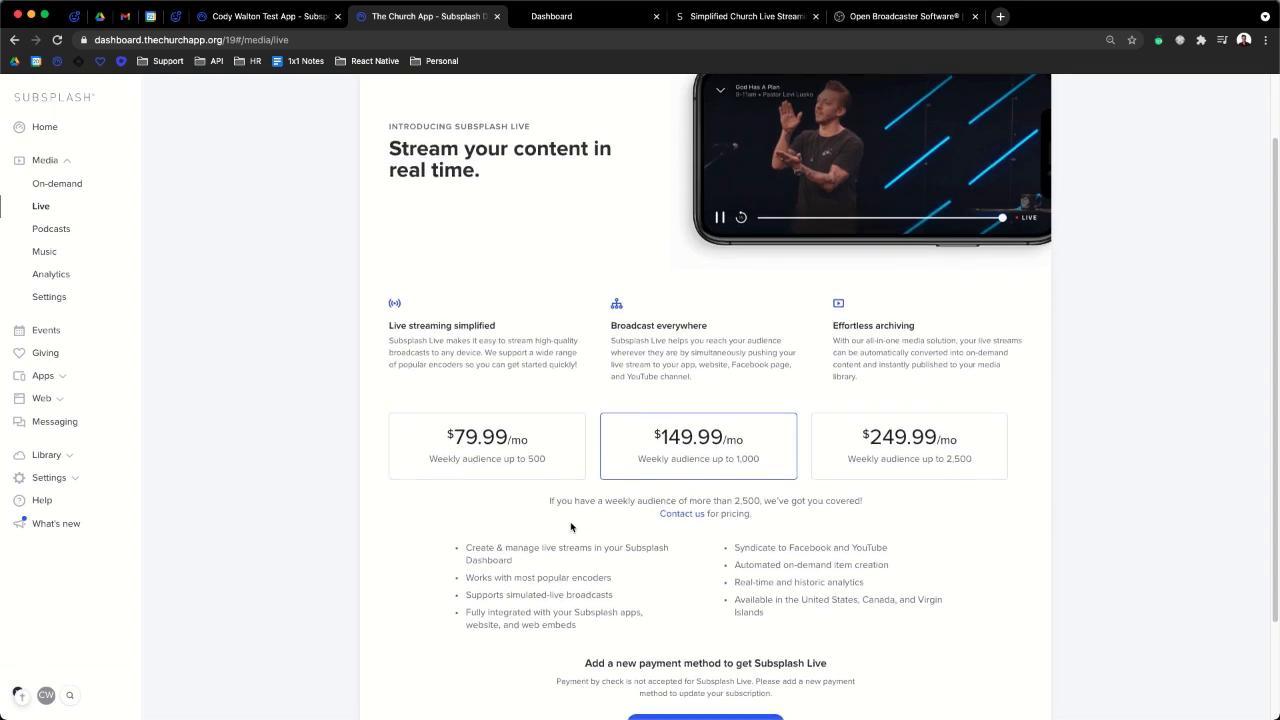
pyautogui.scroll(-3, 731, 466)
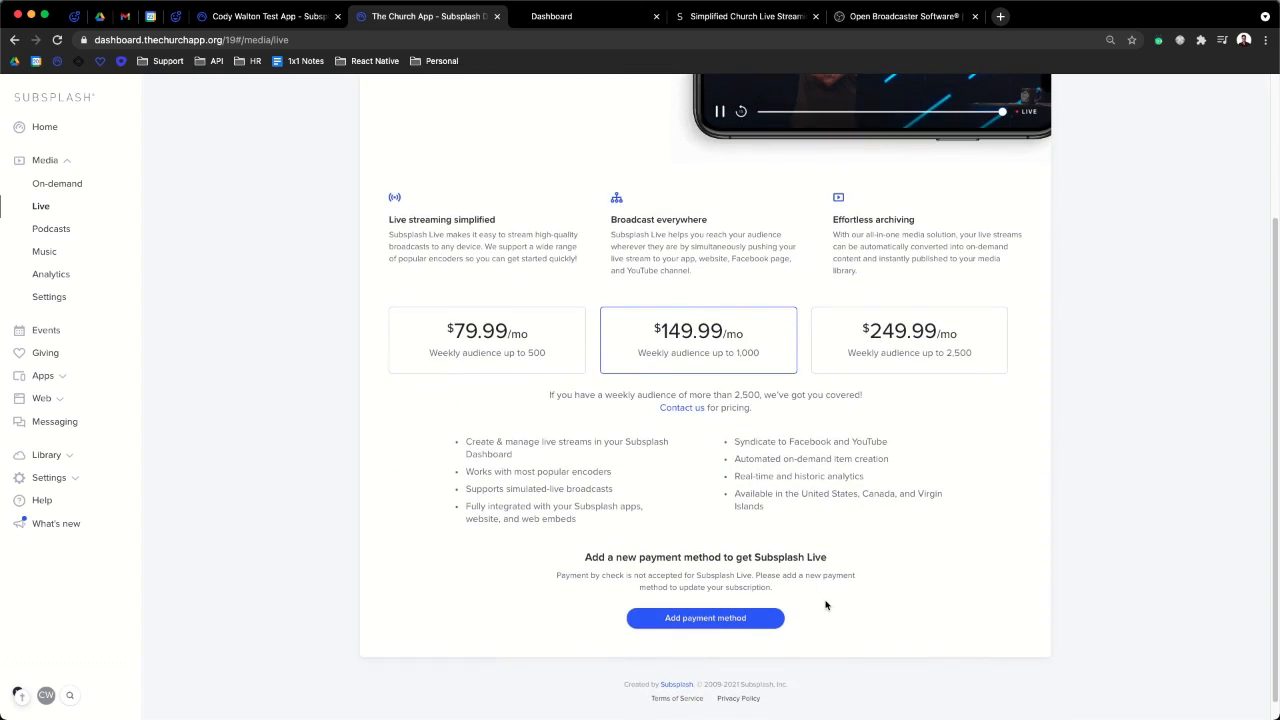
pyautogui.scroll(5, 826, 604)
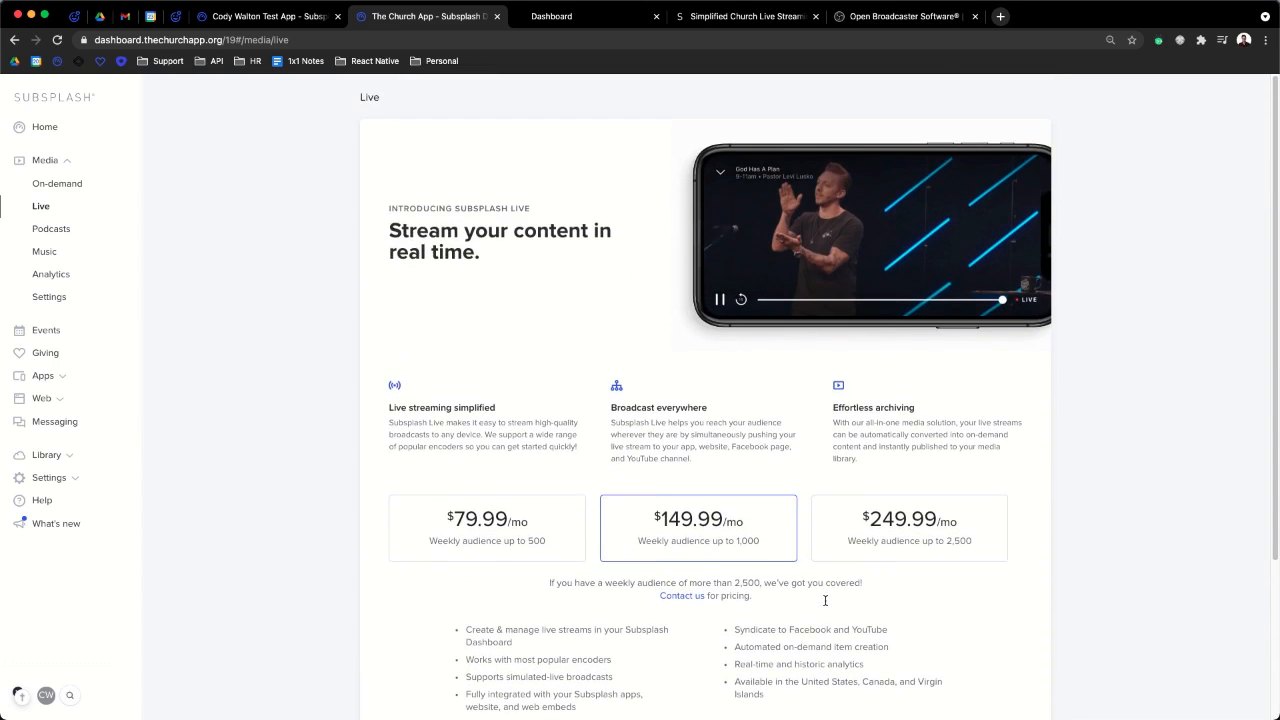
pyautogui.scroll(-1, 826, 603)
pyautogui.scroll(1, 826, 605)
pyautogui.scroll(-3, 731, 407)
pyautogui.scroll(2, 731, 407)
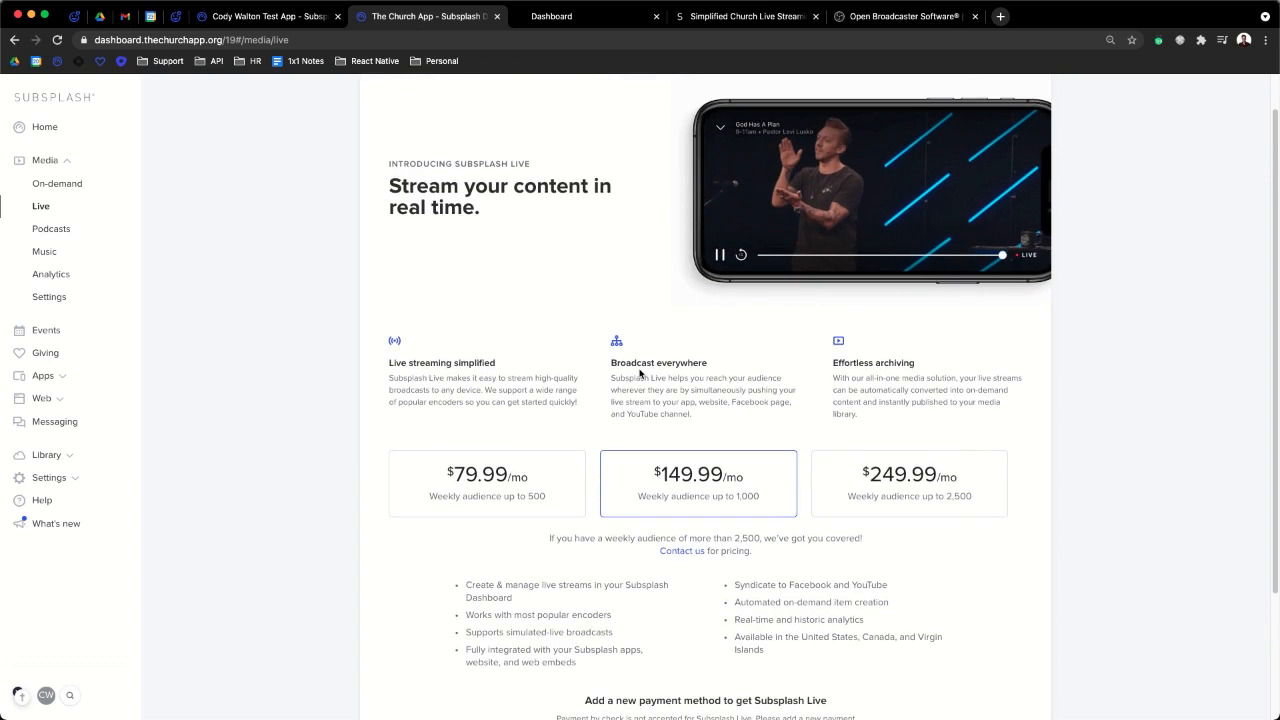
pyautogui.scroll(-1, 640, 373)
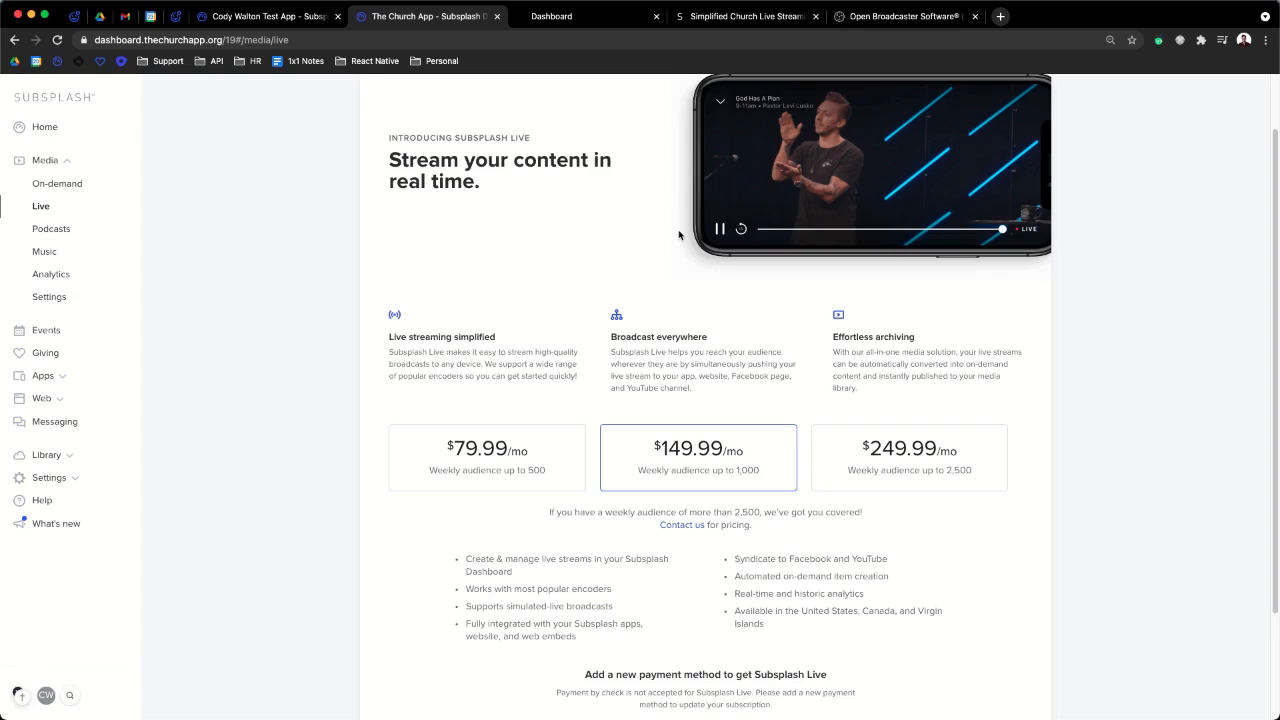
pyautogui.scroll(1, 679, 234)
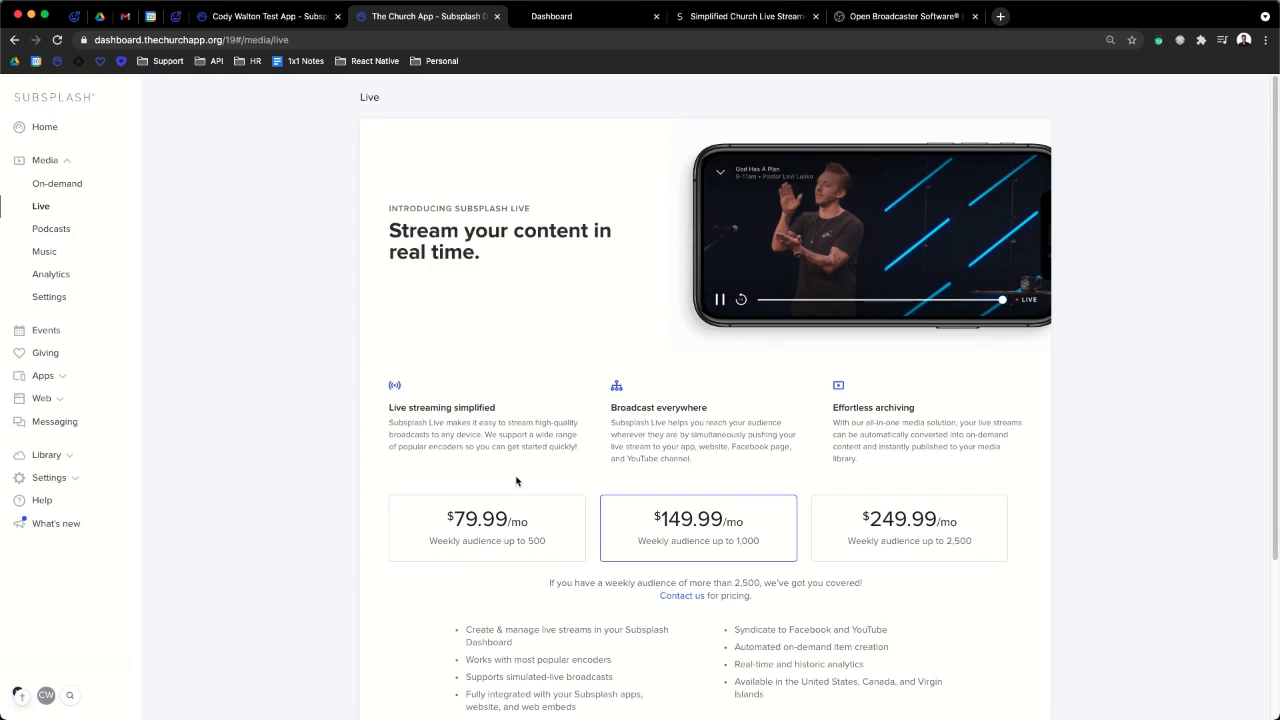
# - Bring the Open Broadcaster Software tab with the OBS Studio website to the front
pyautogui.click(892, 18)
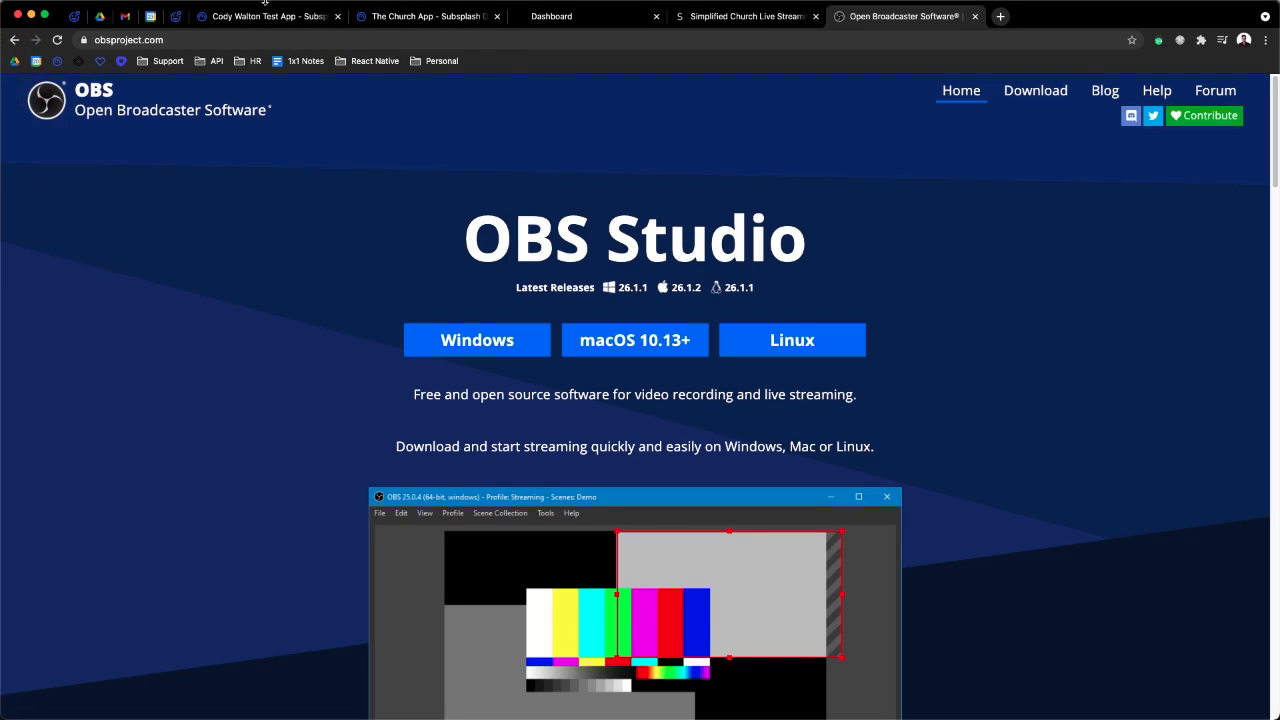
# - Open OBS Studio's Settings window, then return to the dashboard's live-stream settings
pyautogui.click(283, 18)
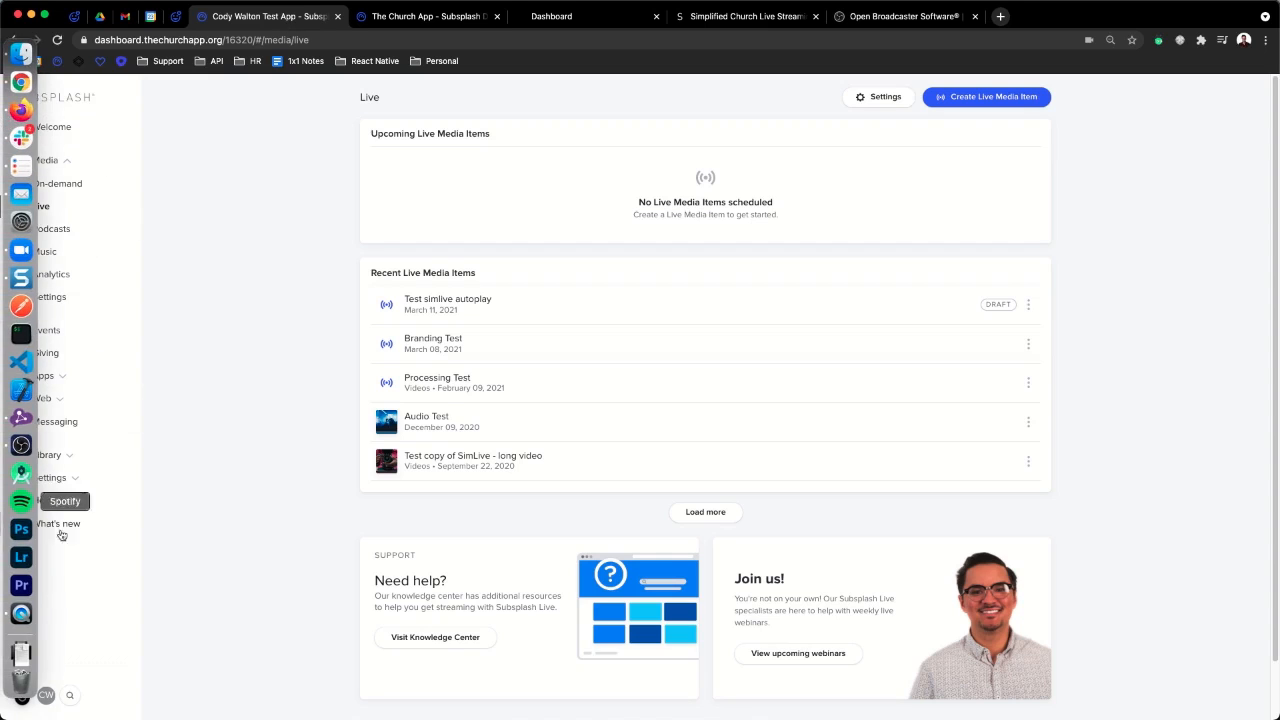
pyautogui.press('super+Tab')
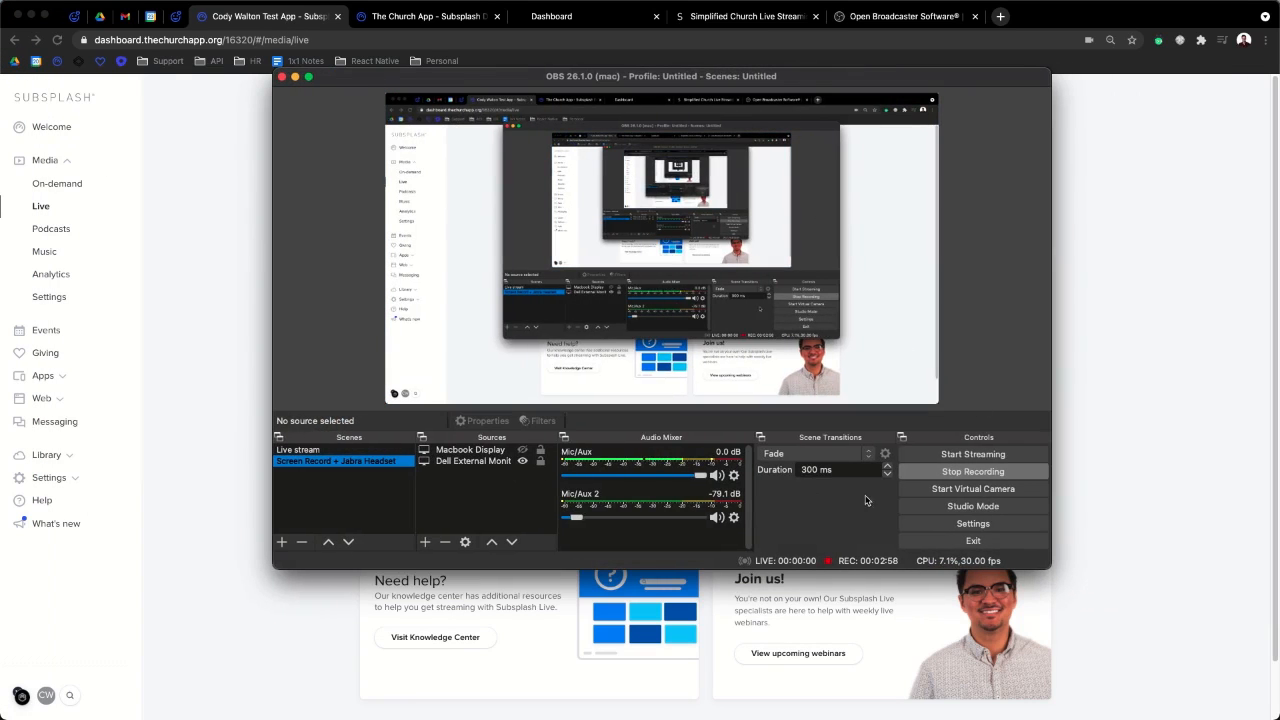
pyautogui.click(972, 524)
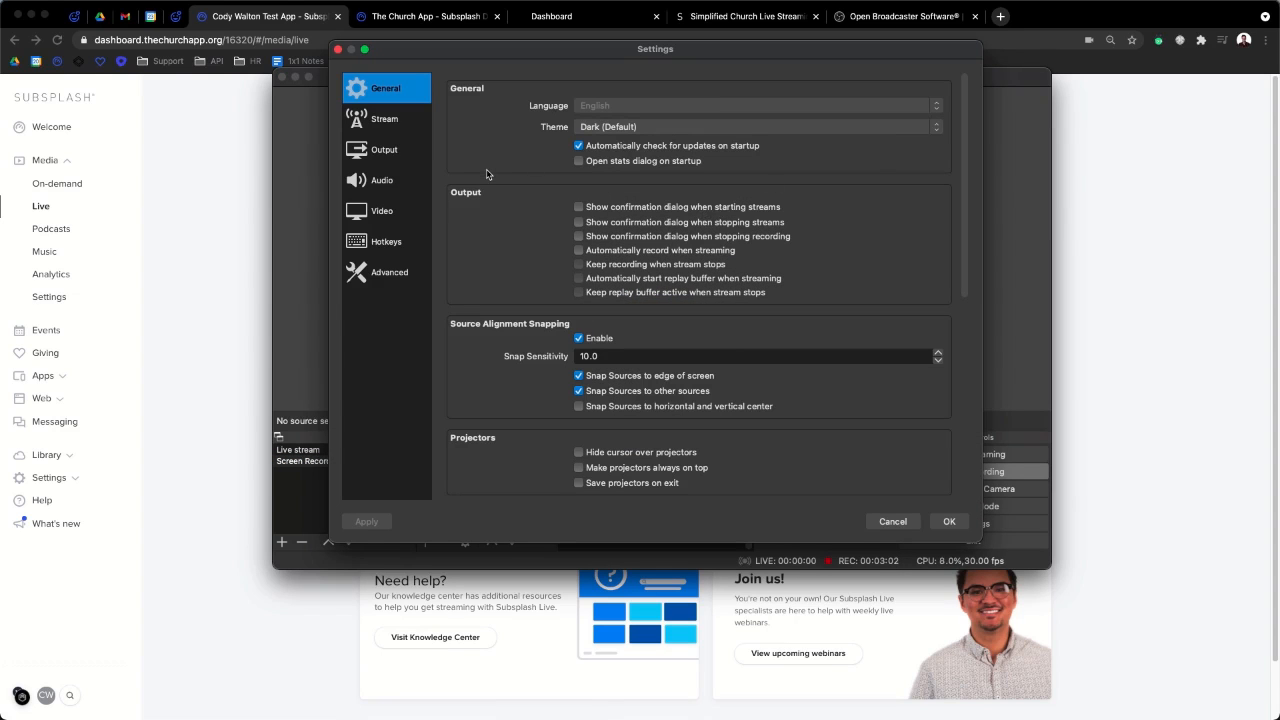
pyautogui.click(231, 177)
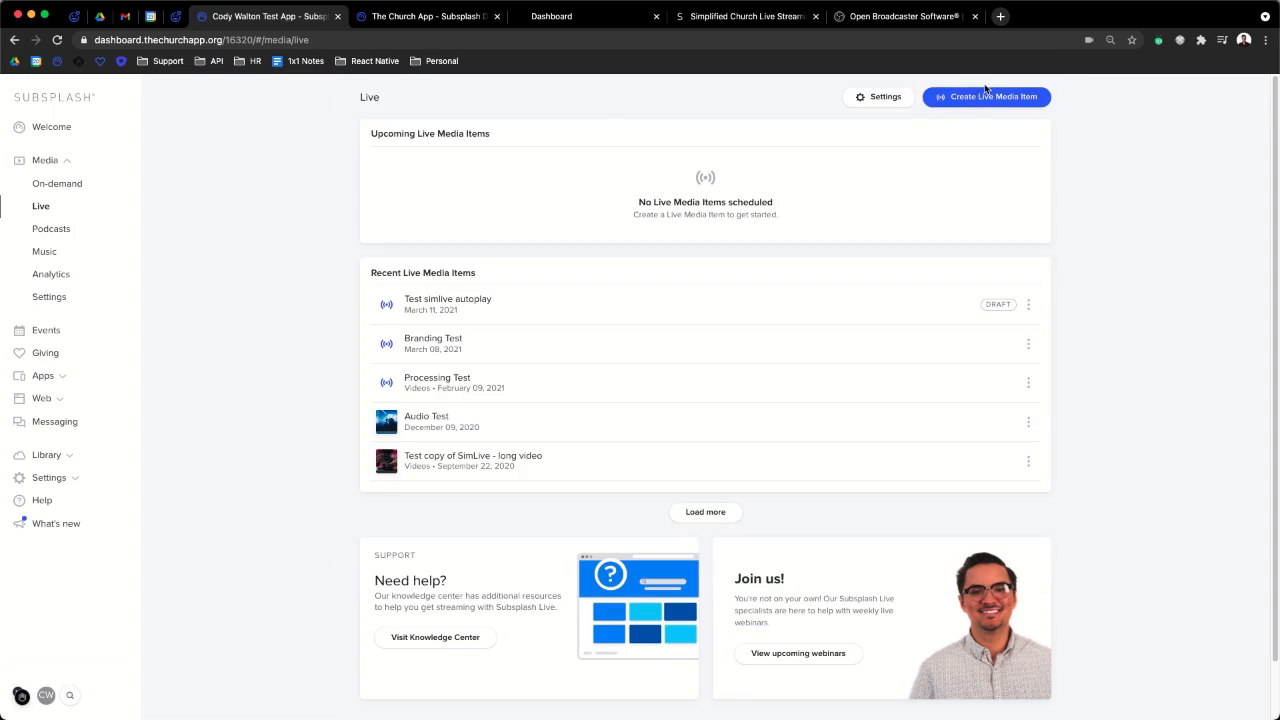
pyautogui.click(887, 96)
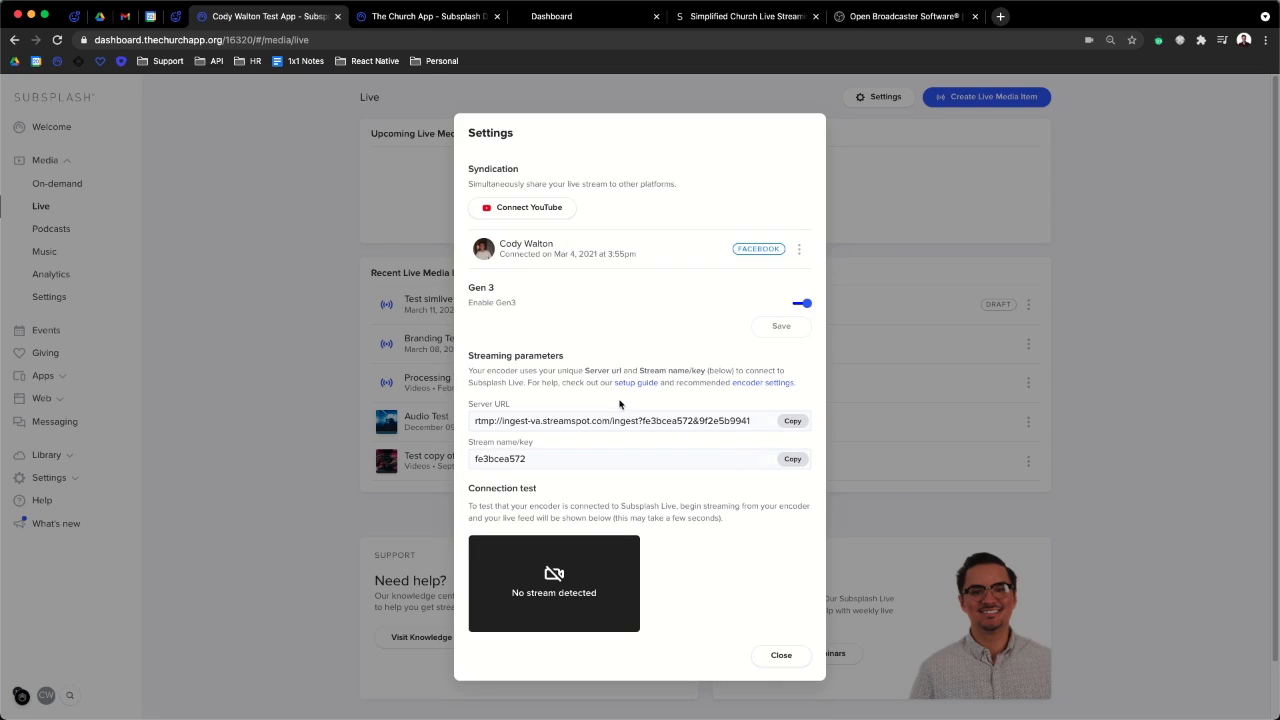
# - Copy the Subsplash Server URL and bring the OBS Settings window back in front
pyautogui.click(792, 421)
pyautogui.moveTo(1, 270)
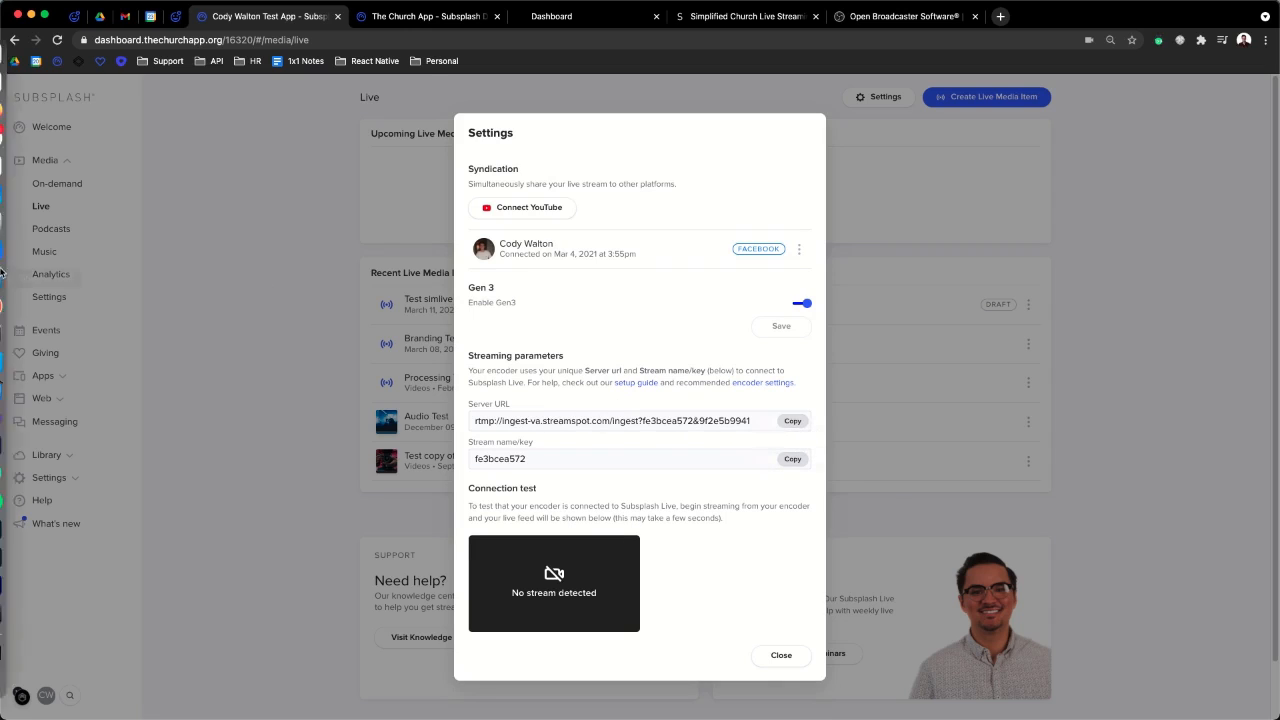
pyautogui.click(12, 444)
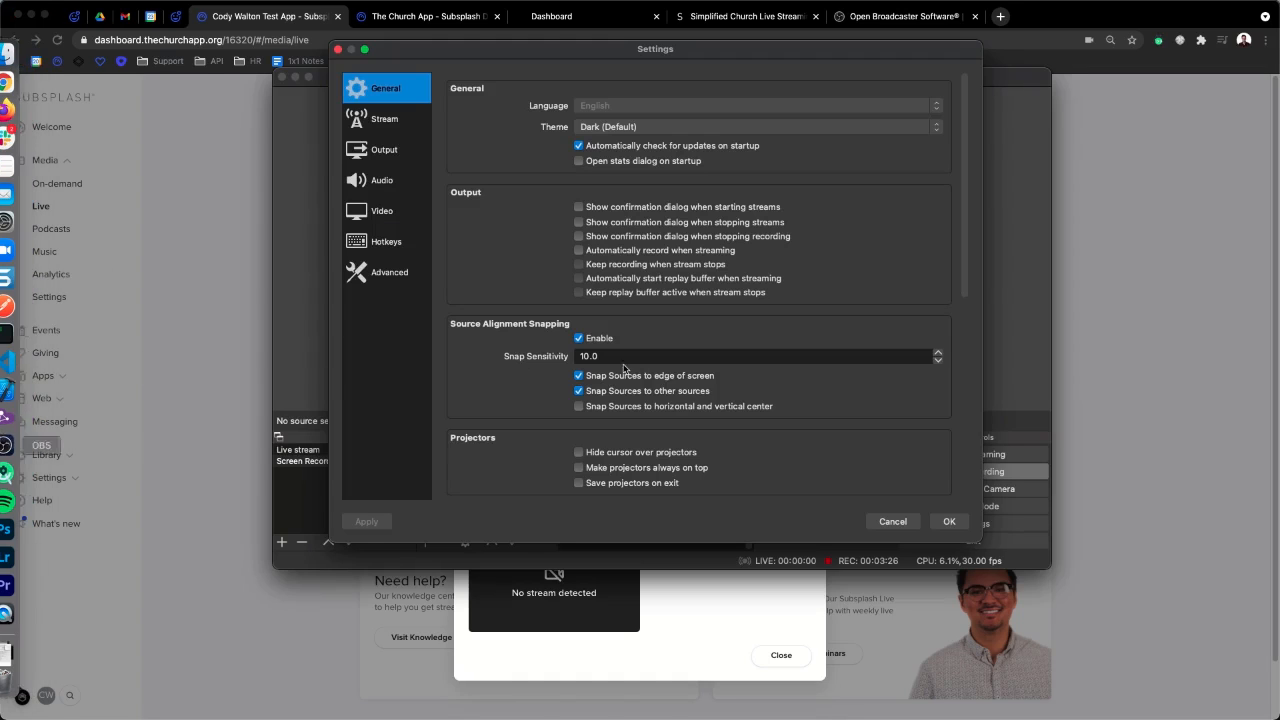
# - Set OBS's stream service to Custom with the Subsplash ingest URL as the server
pyautogui.click(389, 154)
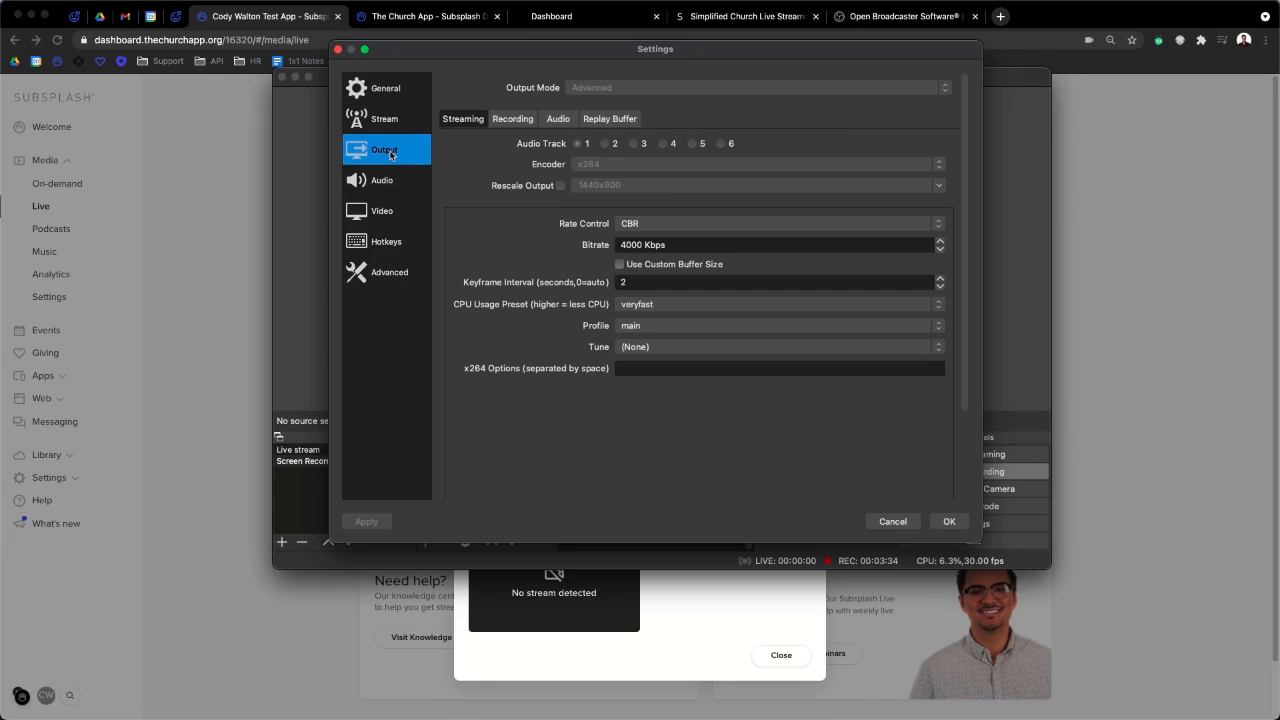
pyautogui.click(400, 116)
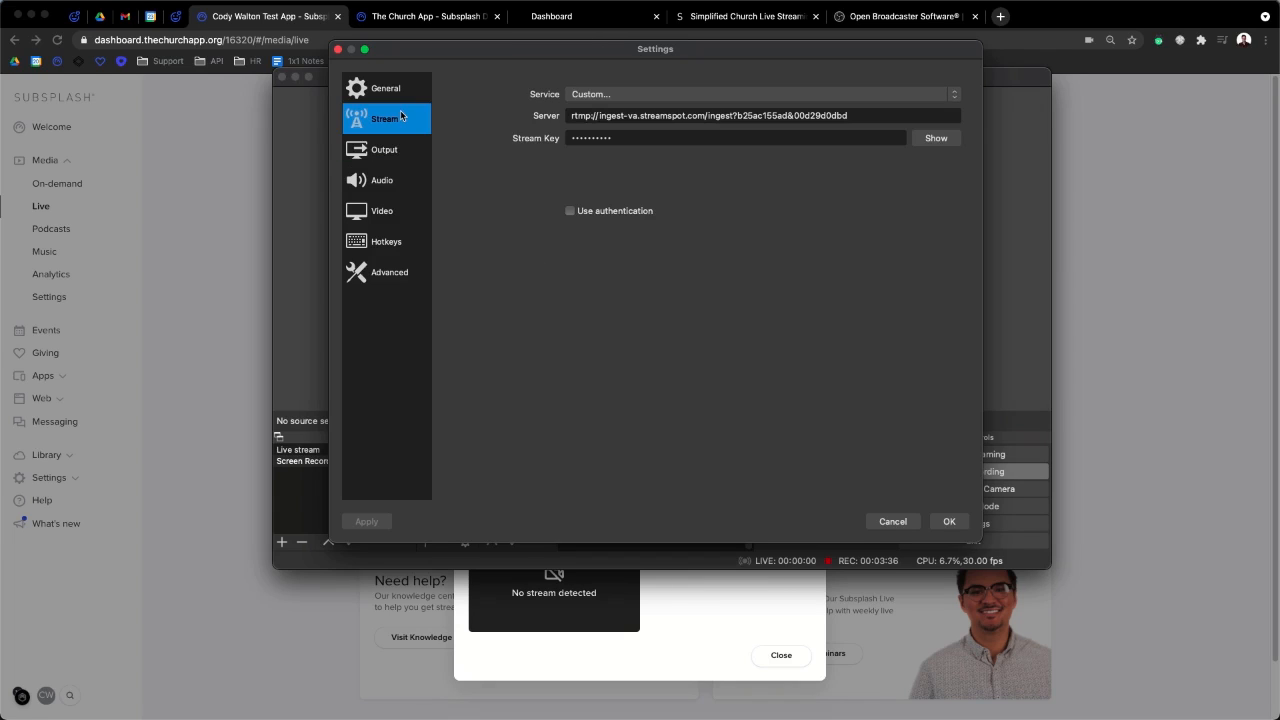
pyautogui.click(610, 94)
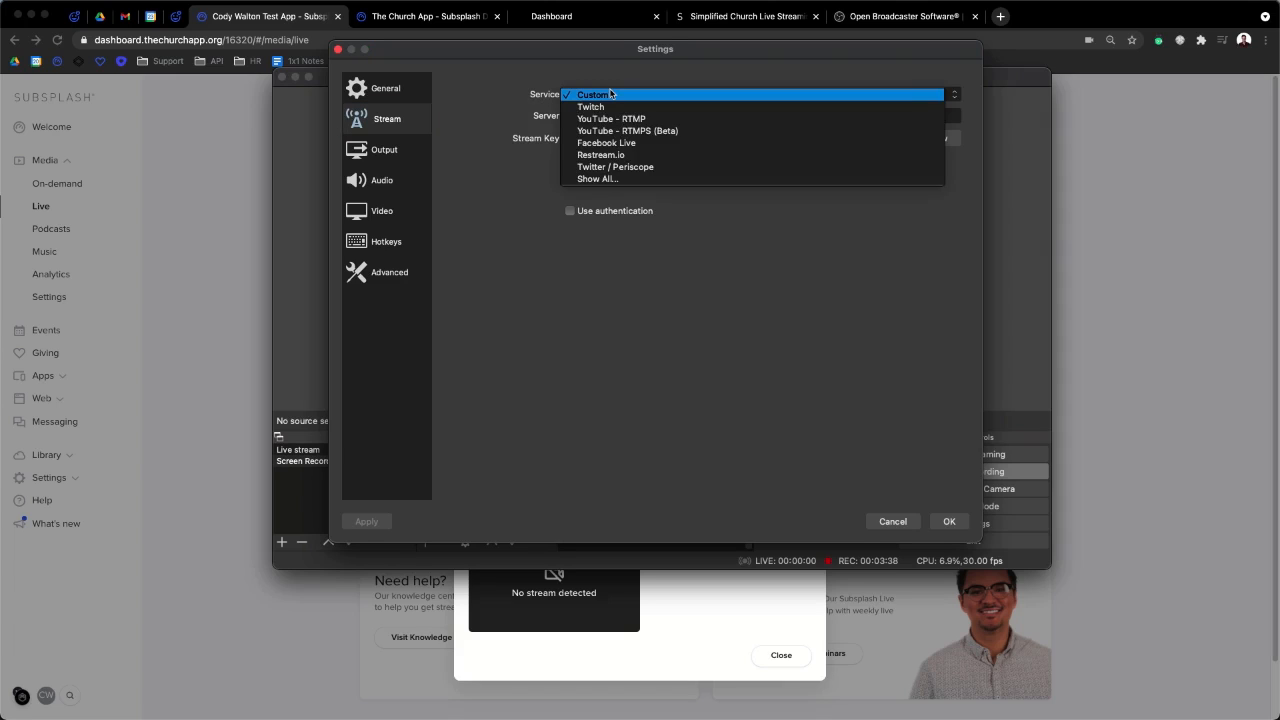
pyautogui.click(611, 96)
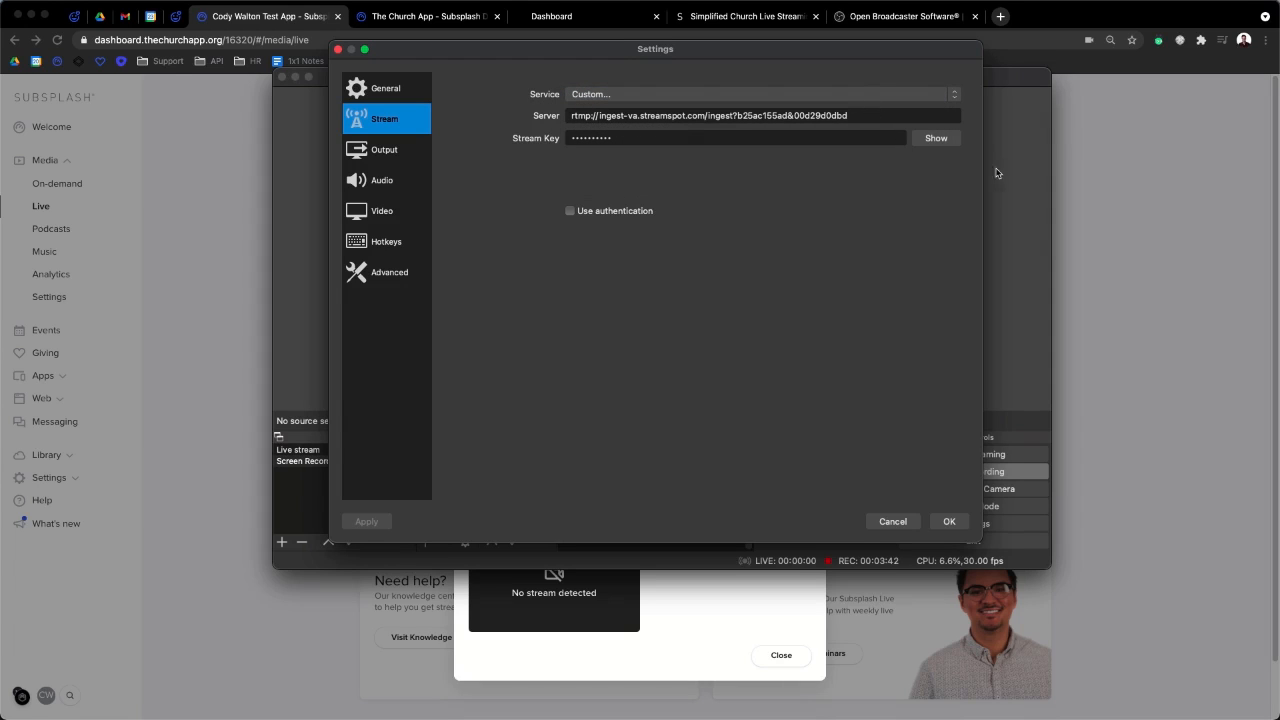
pyautogui.doubleClick(880, 115)
pyautogui.press('super+Tab')
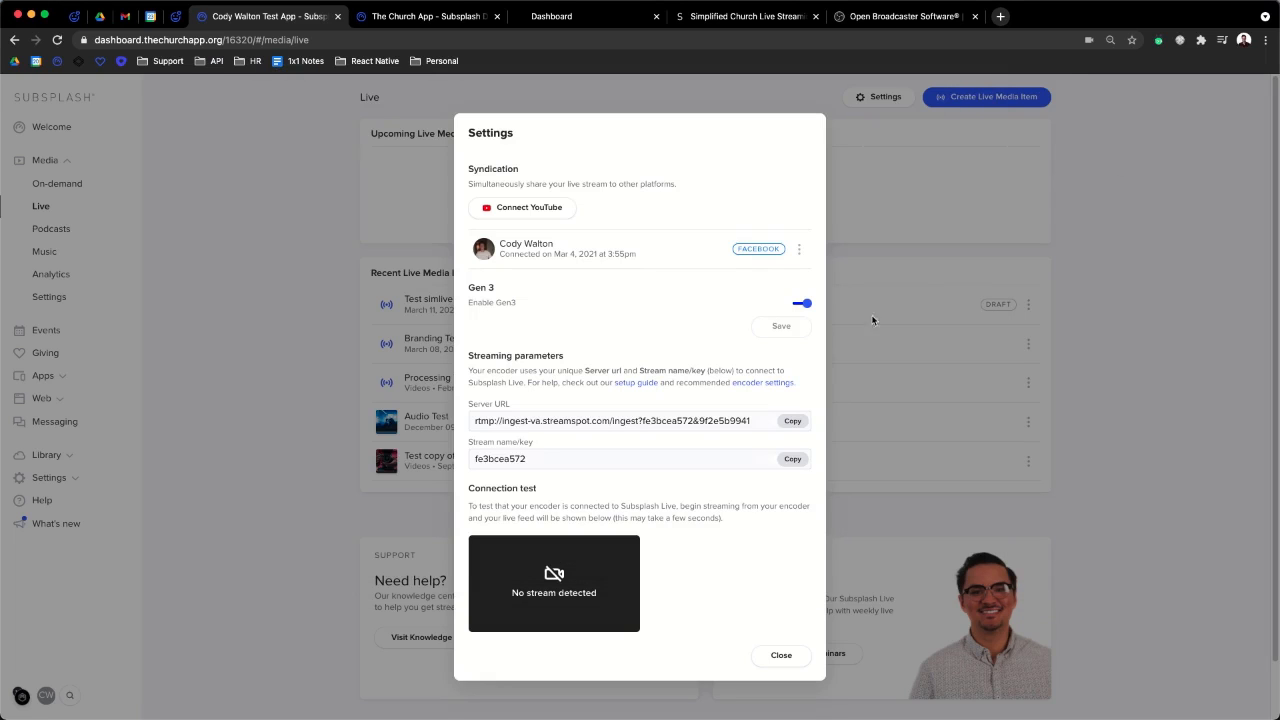
pyautogui.click(793, 422)
pyautogui.press('super+Tab')
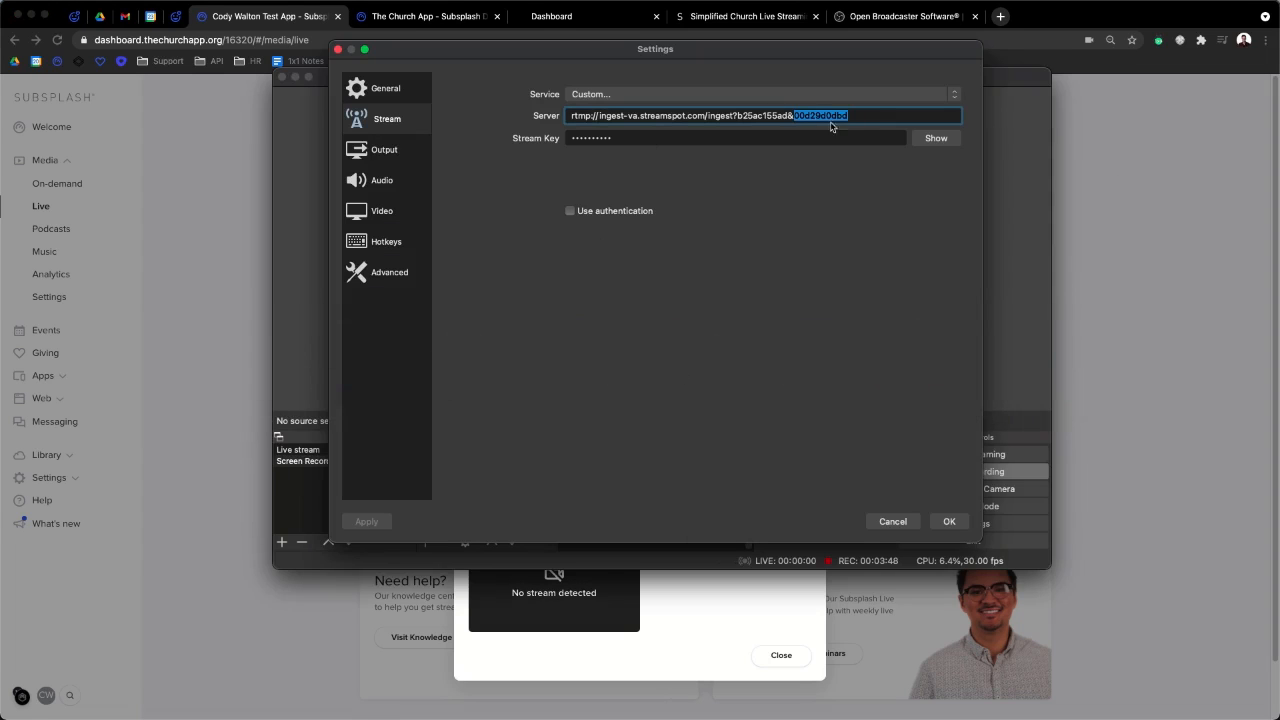
pyautogui.press('super+v')
pyautogui.press('super+a')
pyautogui.press('super+v')
pyautogui.click(1187, 241)
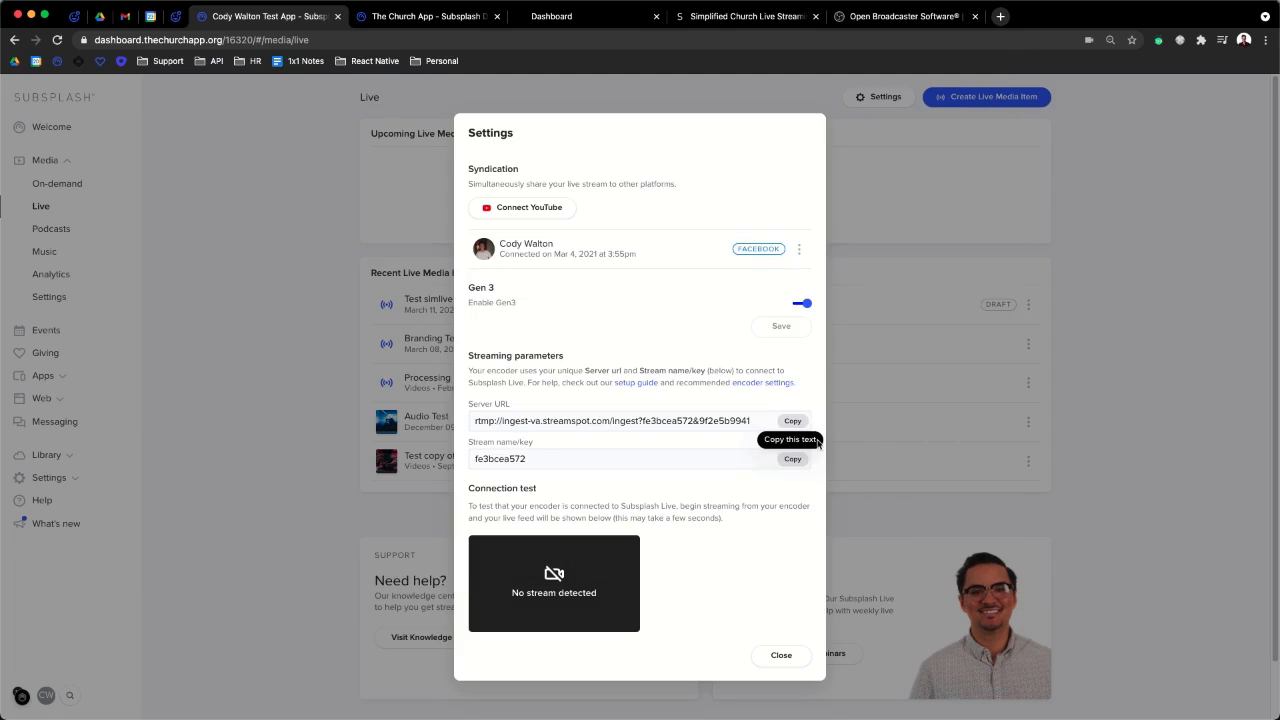
# - Paste the Subsplash stream key into OBS's Stream Key field, then view the Video settings
pyautogui.click(792, 459)
pyautogui.press('super+Tab')
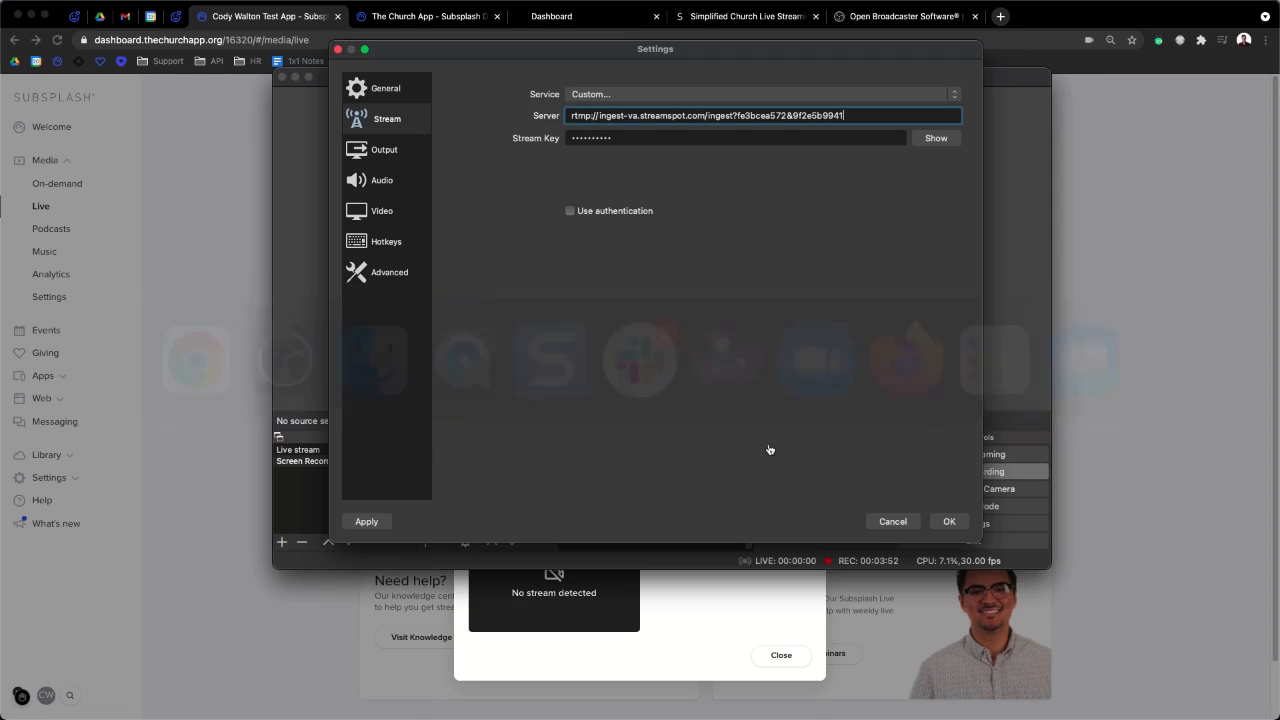
pyautogui.click(600, 137)
pyautogui.press('super+a')
pyautogui.press('super+v')
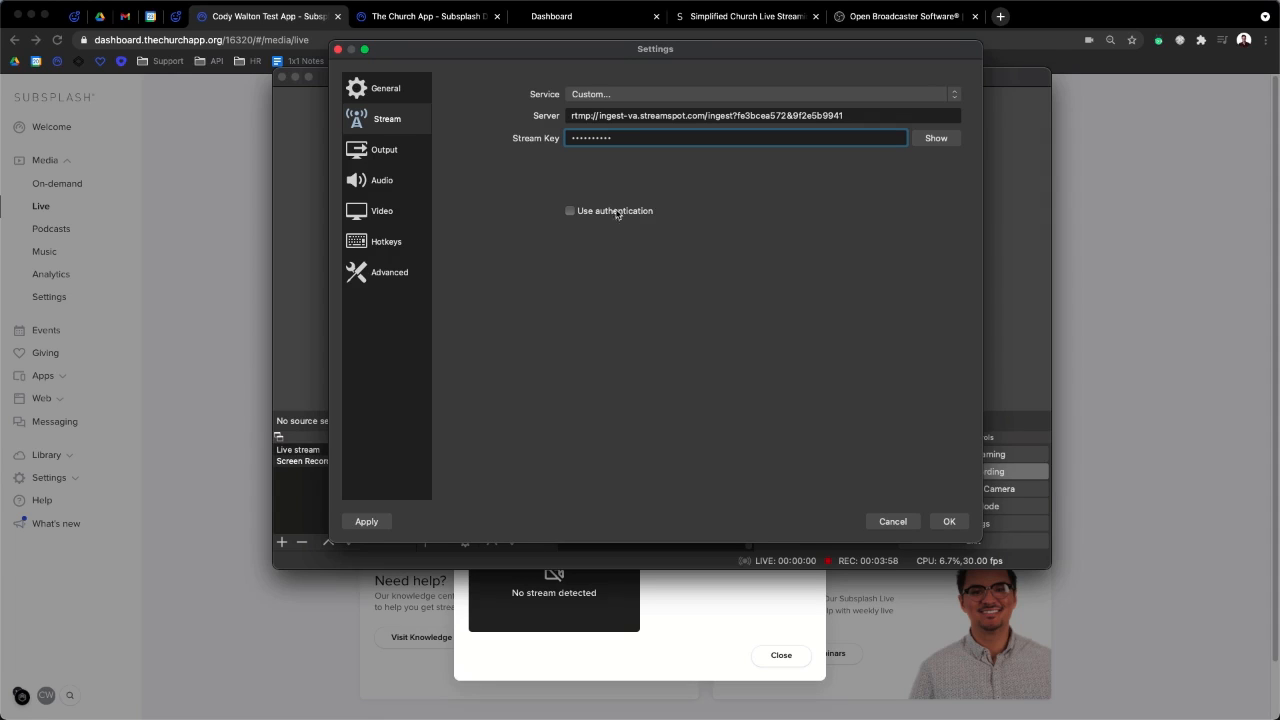
pyautogui.click(394, 220)
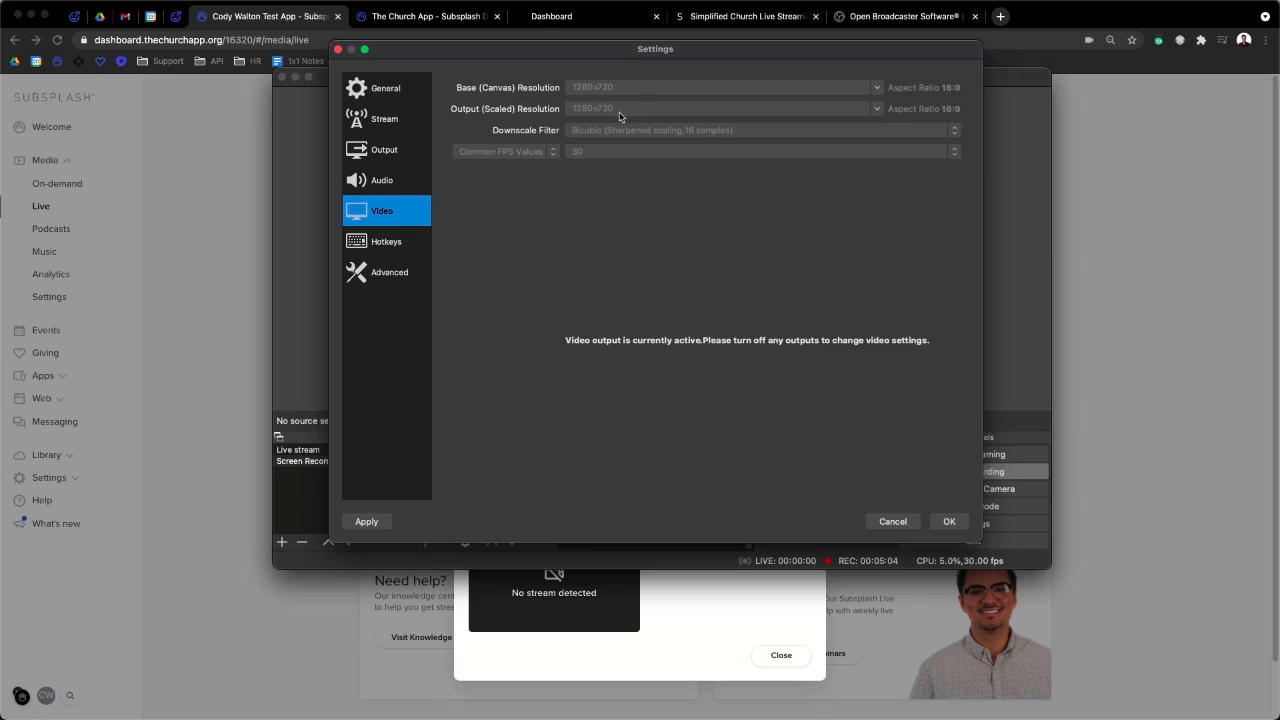
# - Change the OBS streaming output bitrate to 2000 Kbps
pyautogui.click(379, 156)
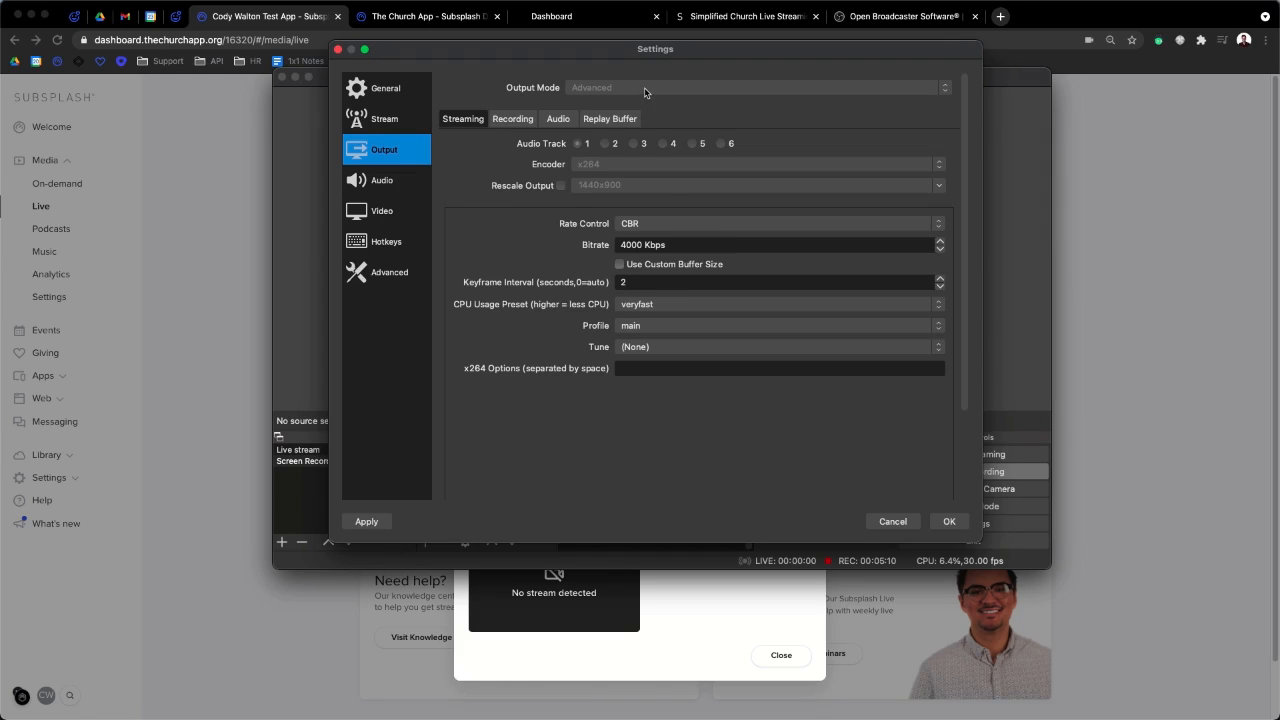
pyautogui.click(626, 246)
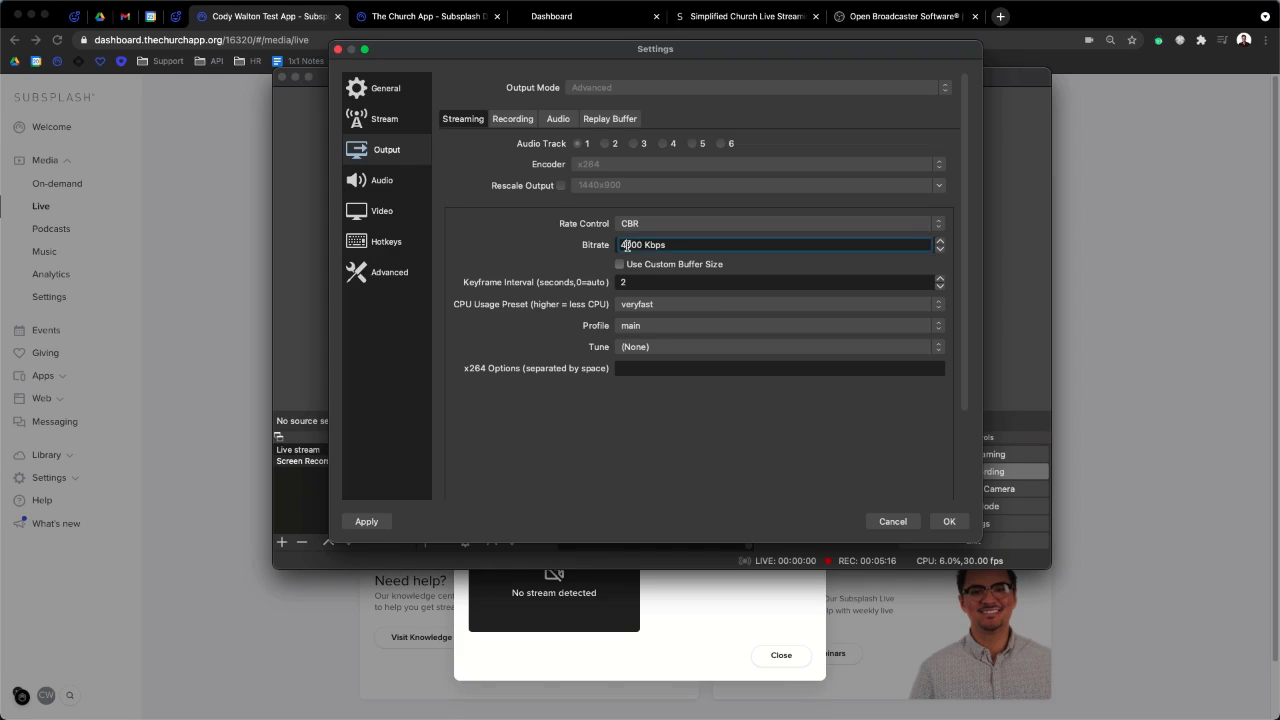
pyautogui.press('BackSpace')
pyautogui.write('2')
pyautogui.press('BackSpace')
pyautogui.write('2')
# - Keep the veryfast CPU preset and main profile, then save and close Settings
pyautogui.click(657, 306)
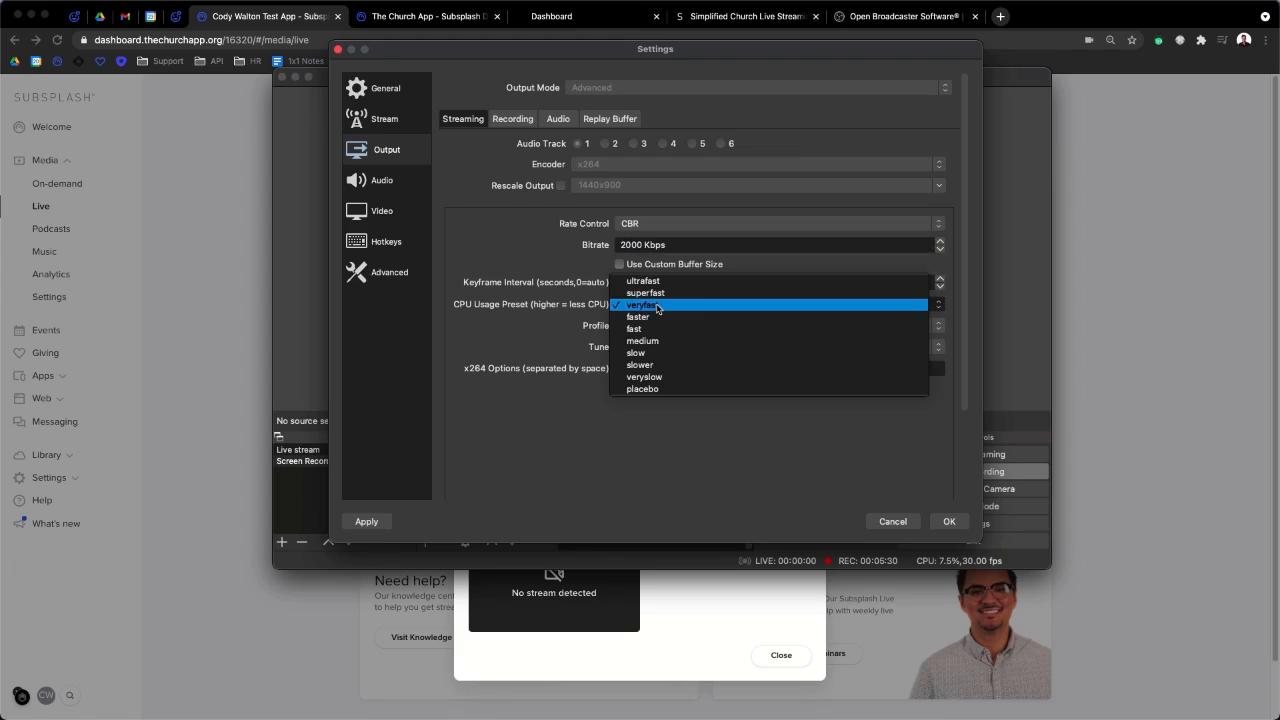
pyautogui.click(657, 308)
pyautogui.click(660, 327)
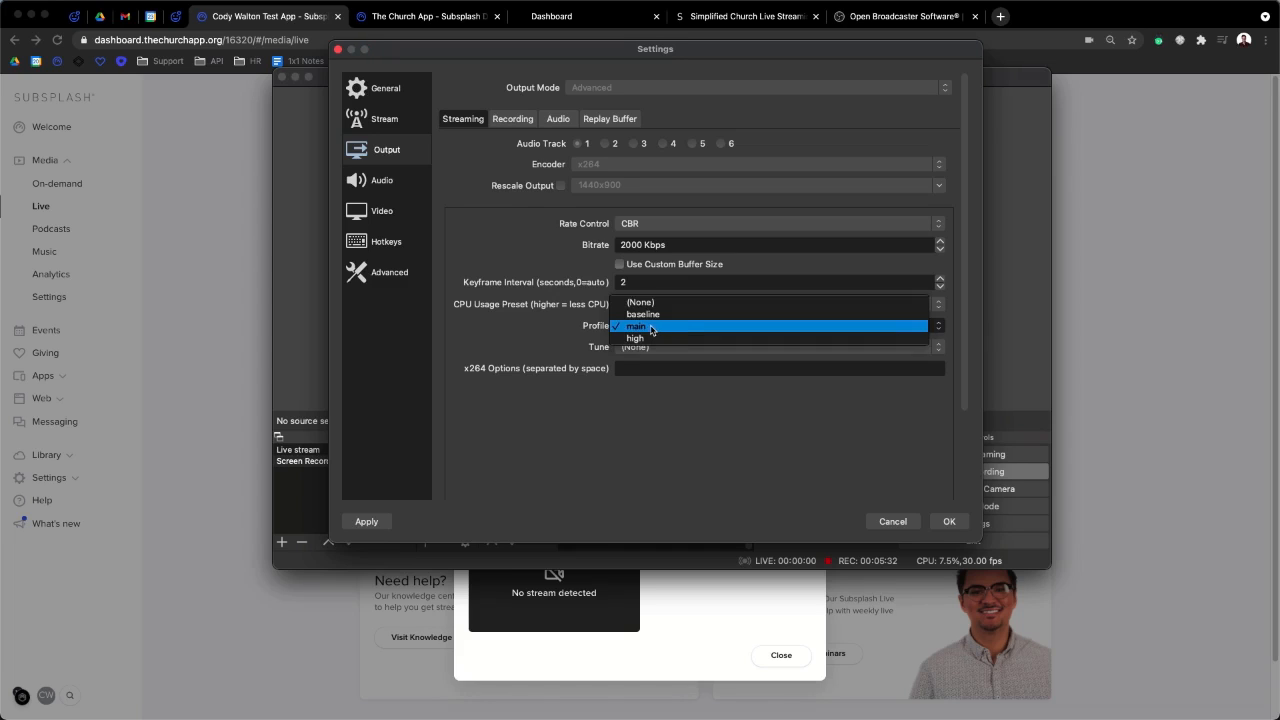
pyautogui.click(651, 330)
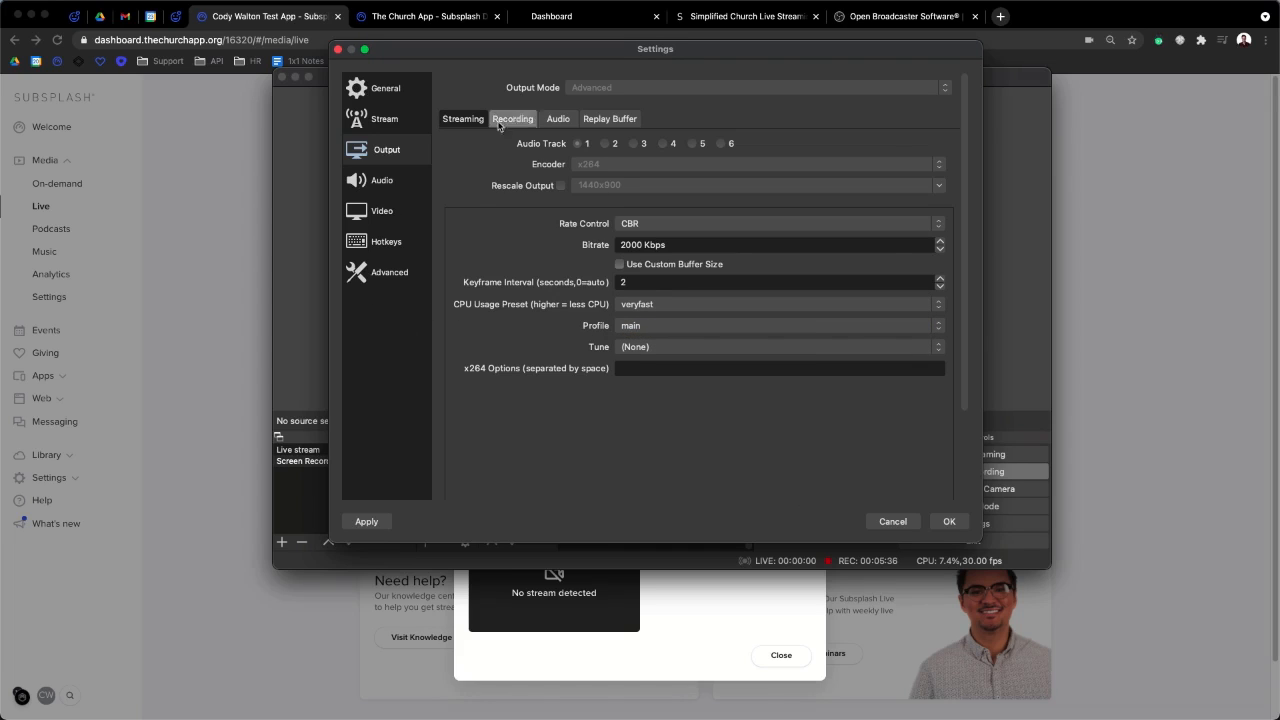
pyautogui.click(552, 124)
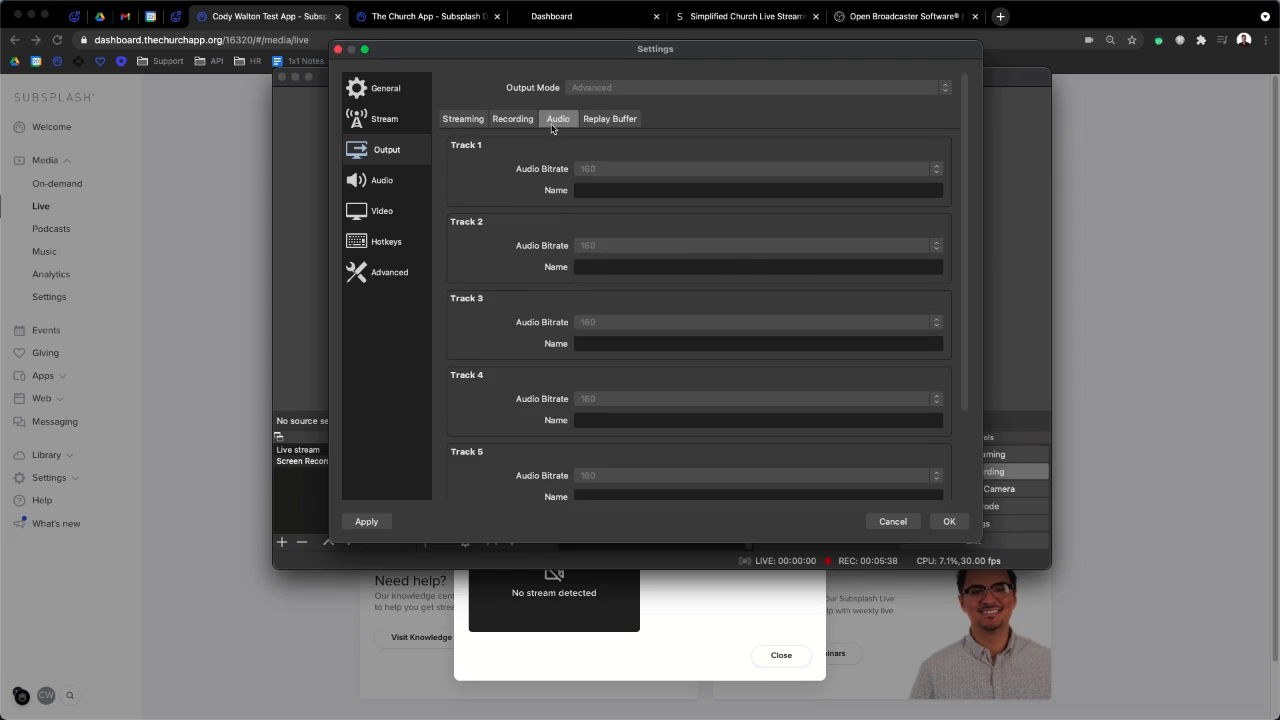
pyautogui.click(462, 119)
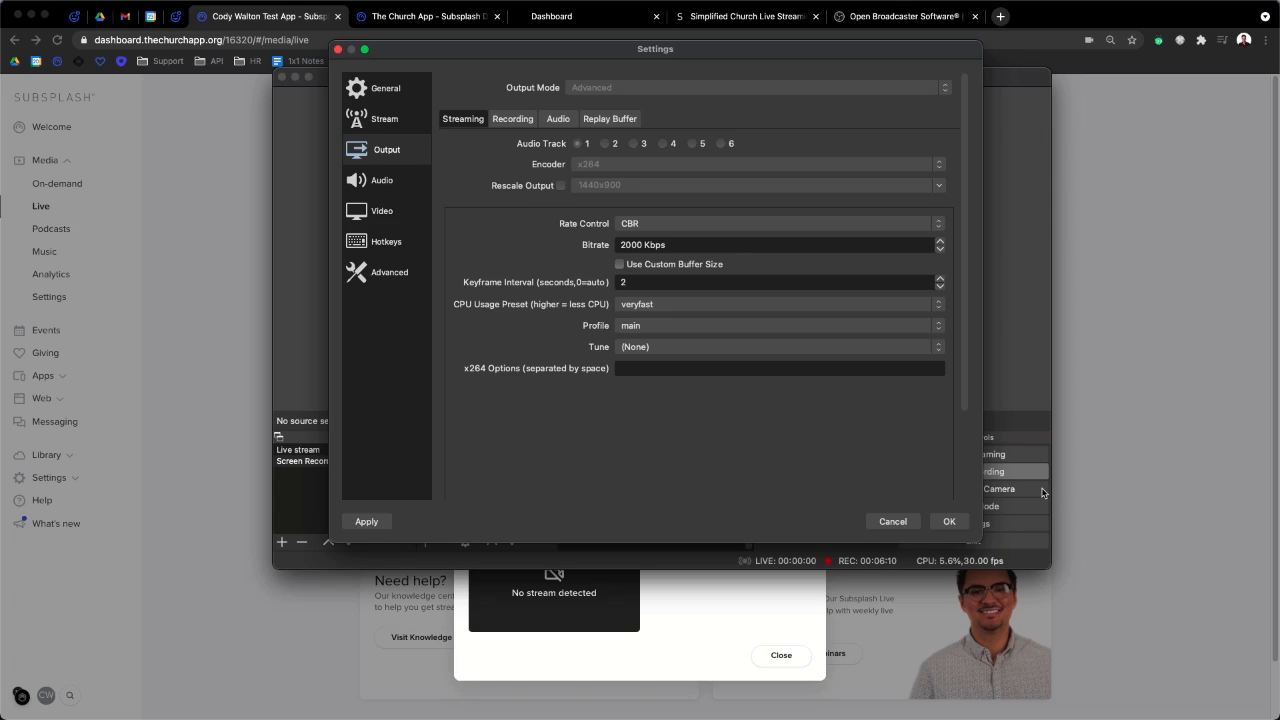
pyautogui.click(949, 521)
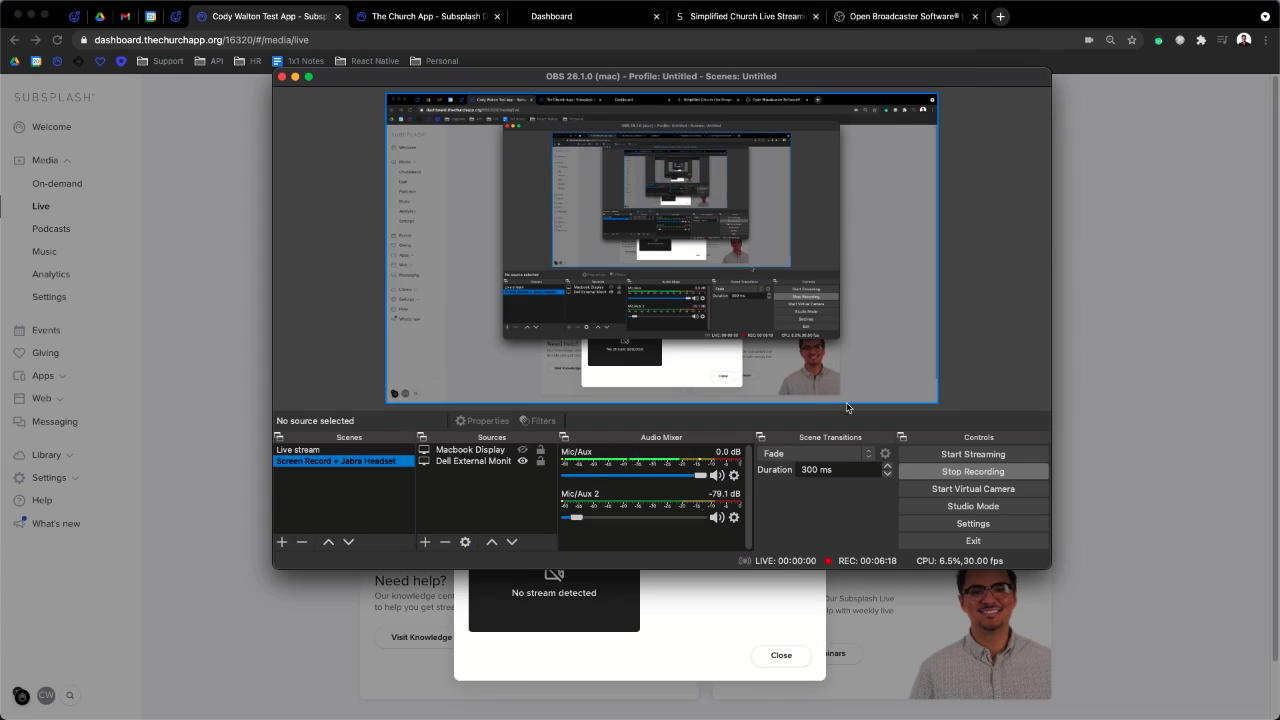
# - Start streaming to Subsplash, move OBS aside, and close the Subsplash live settings
pyautogui.click(976, 455)
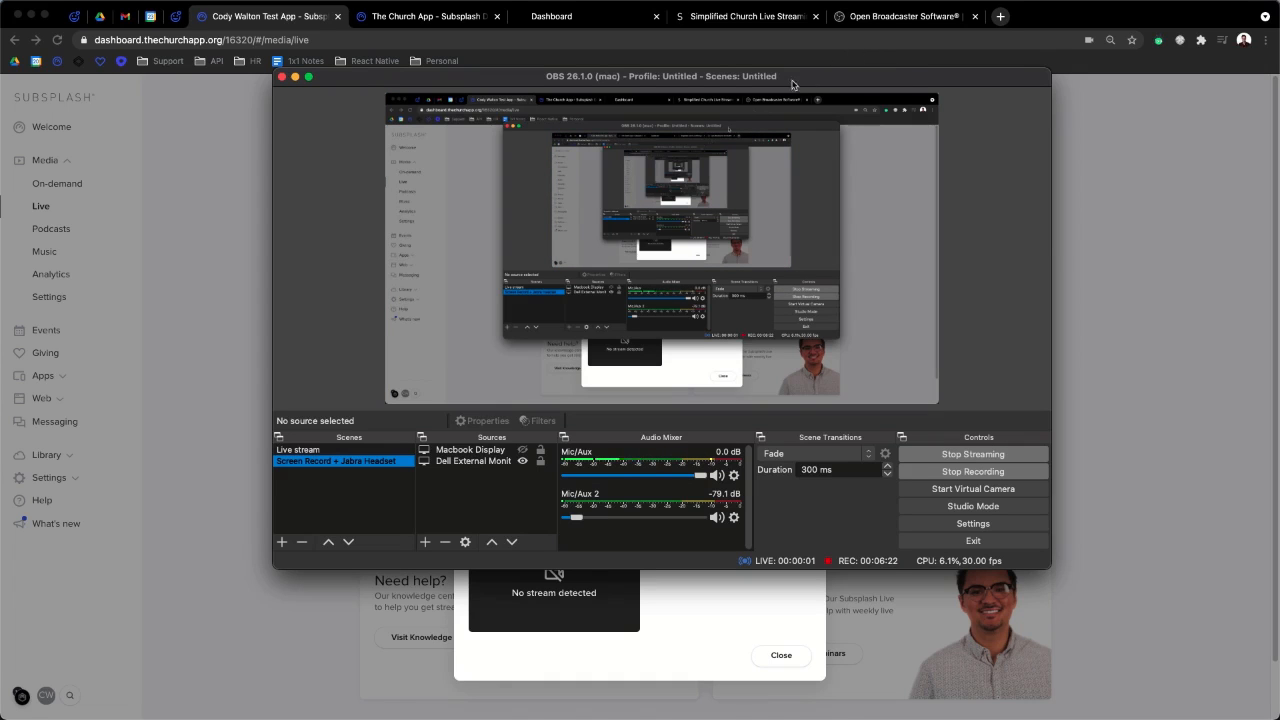
pyautogui.moveTo(790, 76); pyautogui.dragTo(1279, 80)
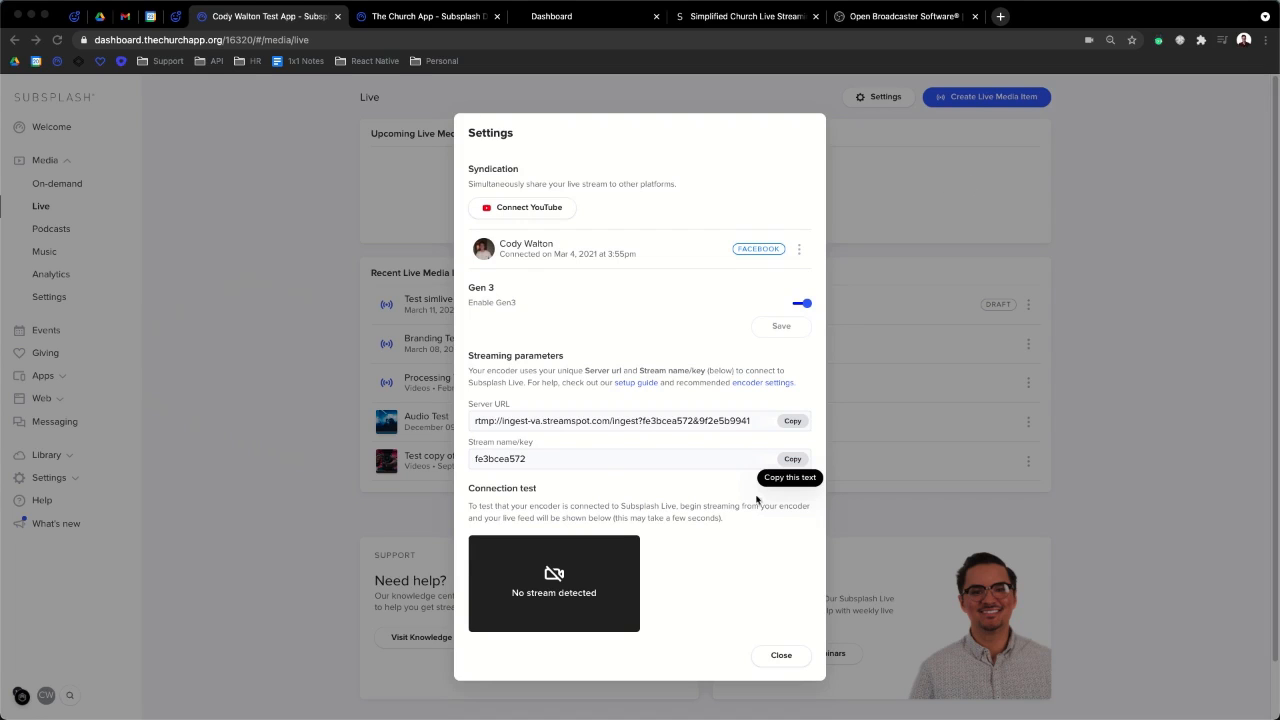
pyautogui.click(781, 656)
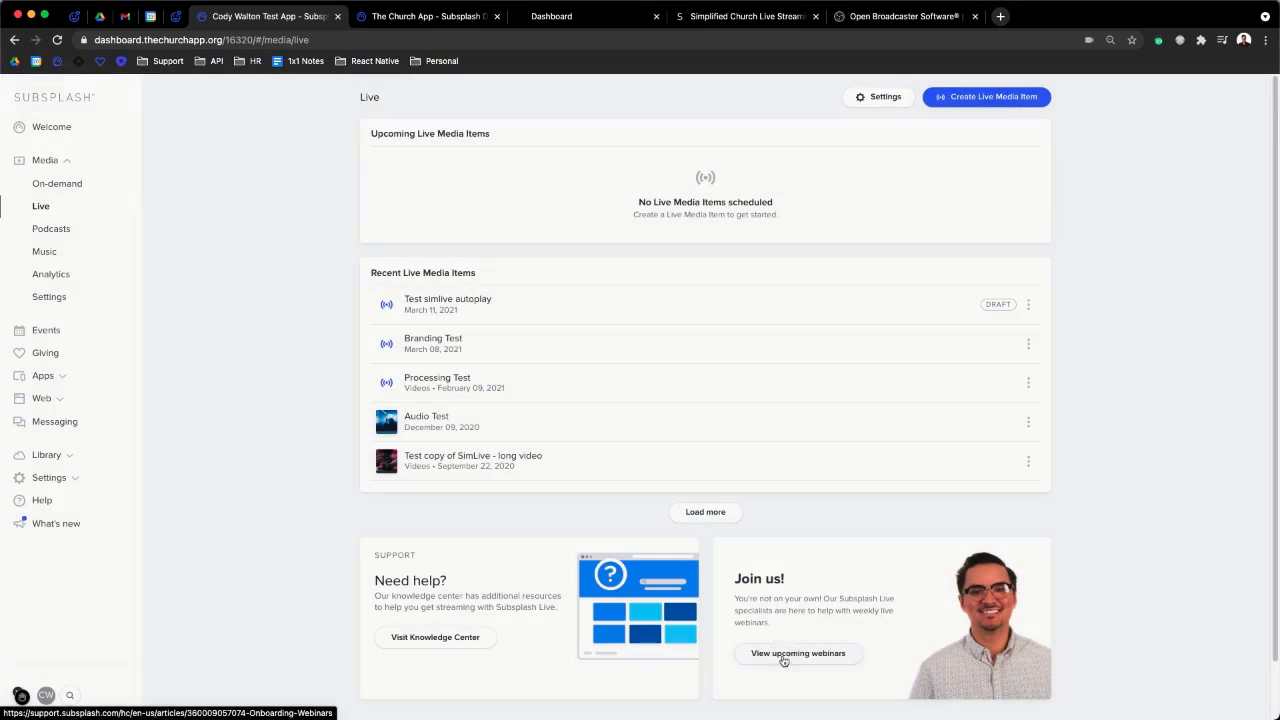
# - Reopen the Subsplash live Settings to check whether the connection test shows the OBS feed
pyautogui.click(867, 100)
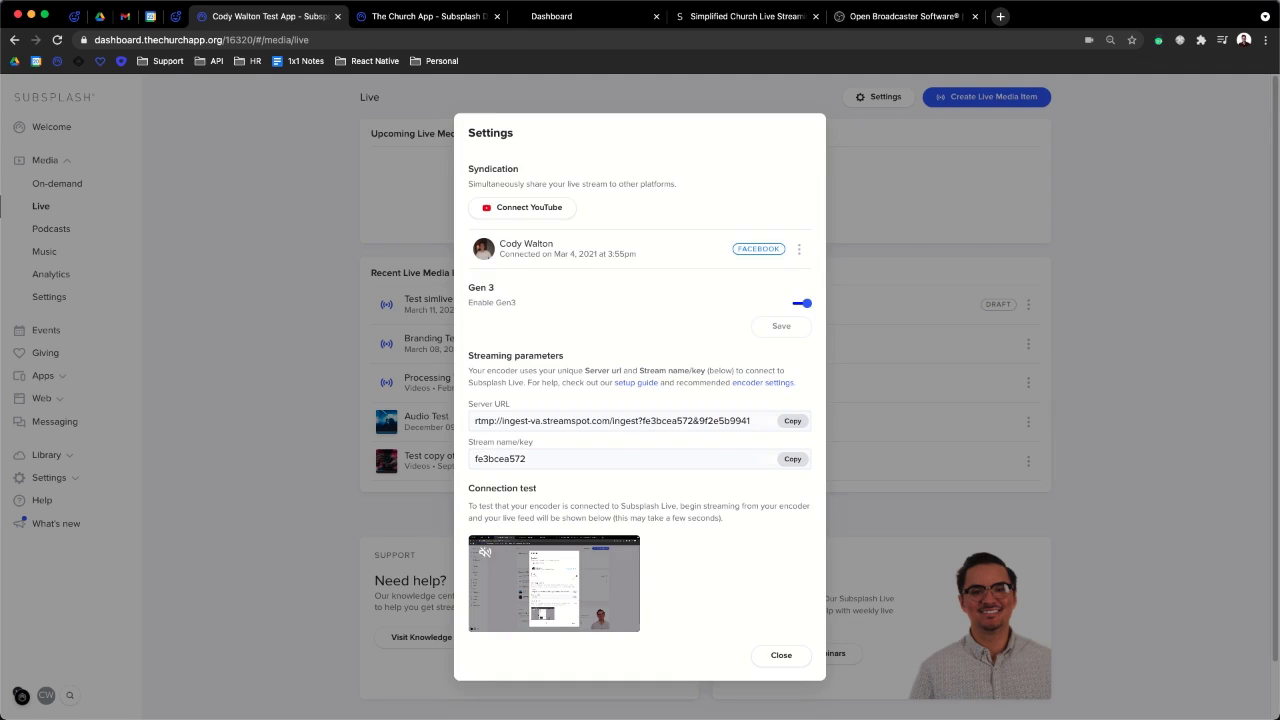
pyautogui.press('super+Tab')
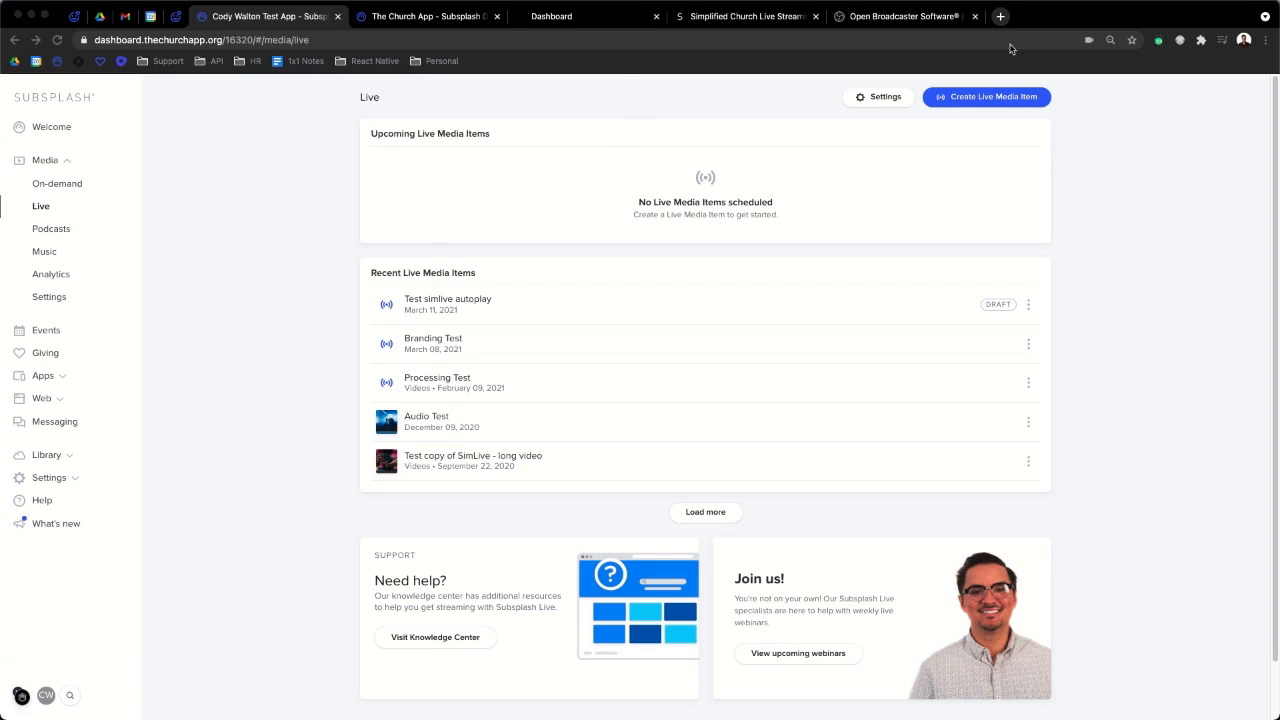
pyautogui.click(864, 100)
# - Open, close and reopen the Live Settings dialog to recheck the connection test
pyautogui.click(885, 97)
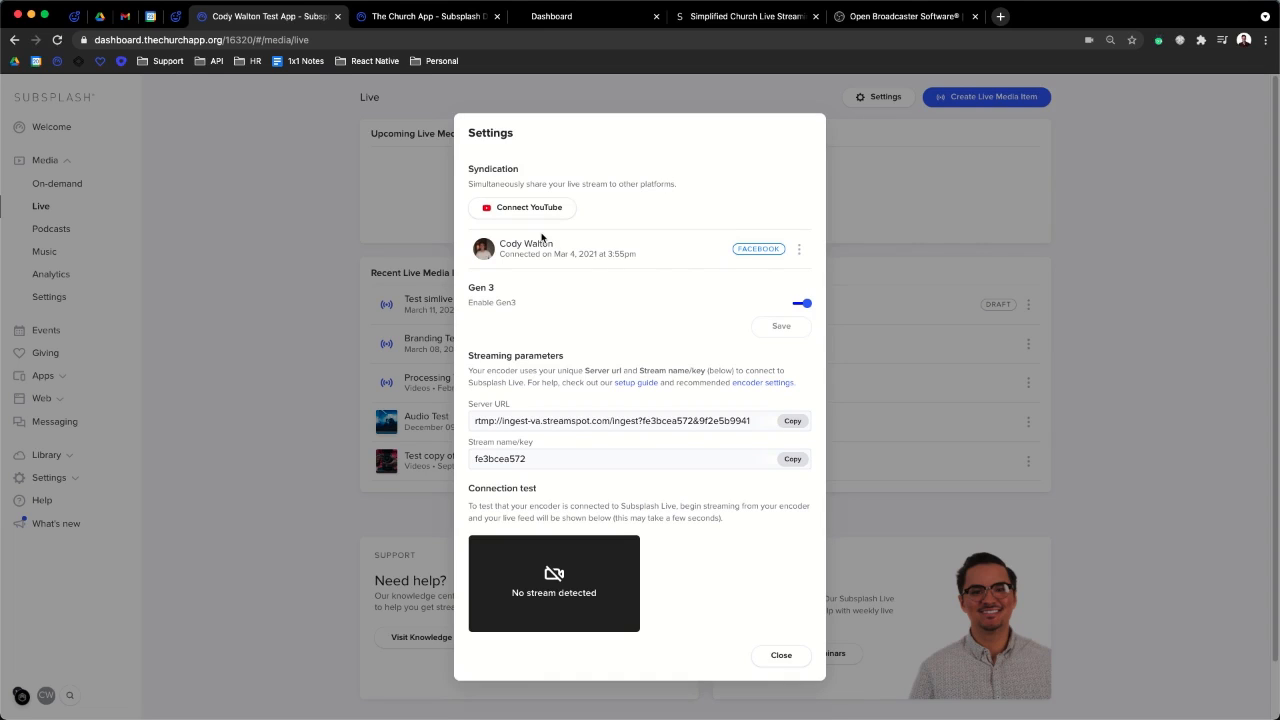
pyautogui.click(781, 655)
pyautogui.click(873, 99)
# - Open and dismiss the Facebook connection options, then close the live Settings dialog
pyautogui.click(798, 252)
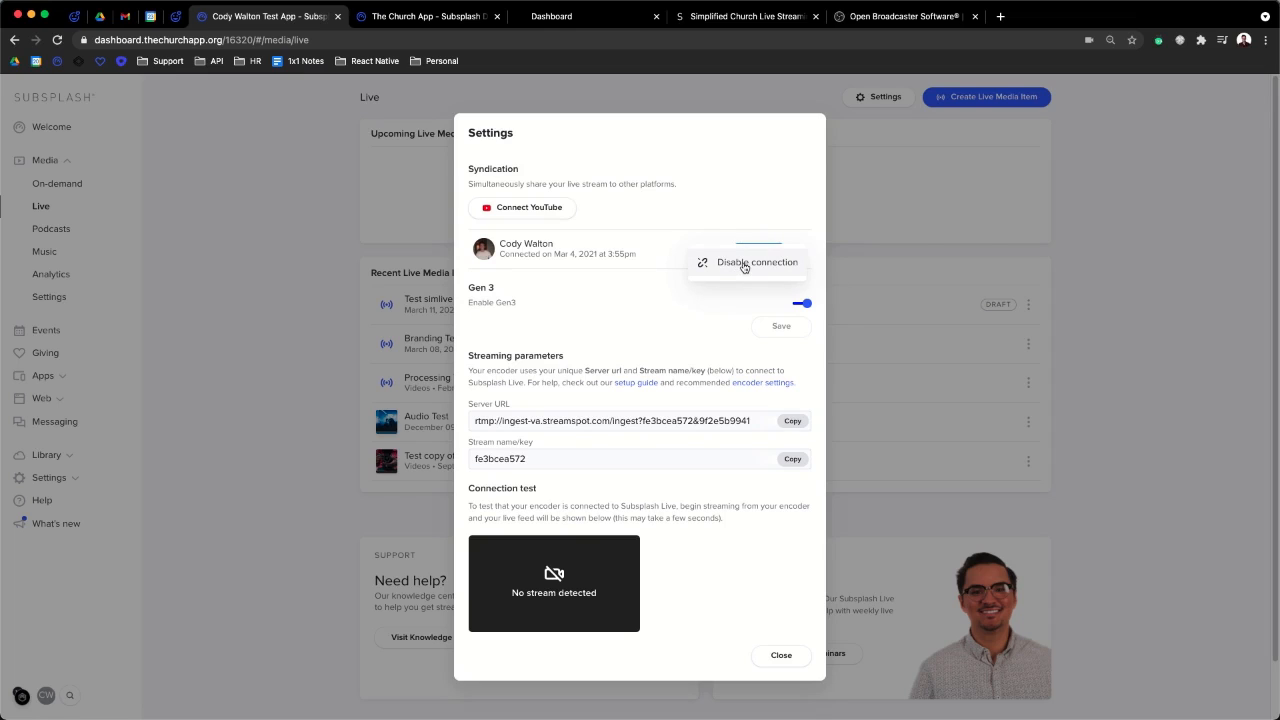
pyautogui.click(592, 304)
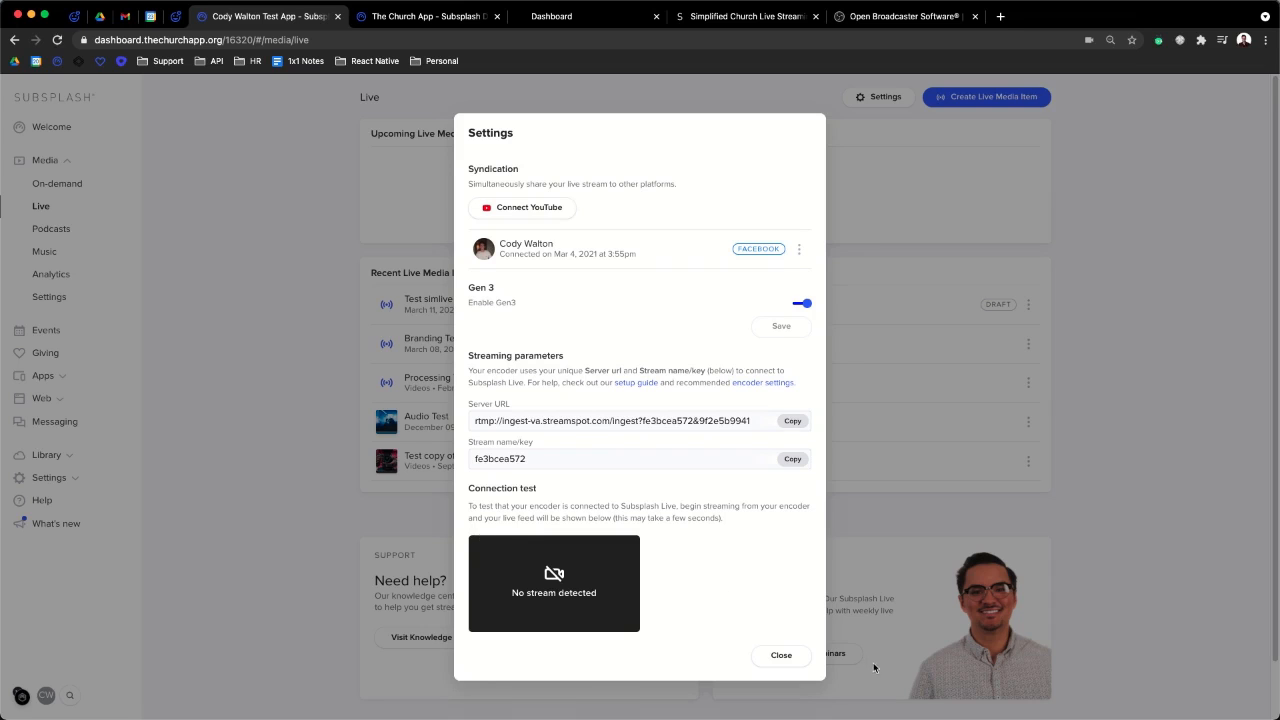
pyautogui.click(783, 658)
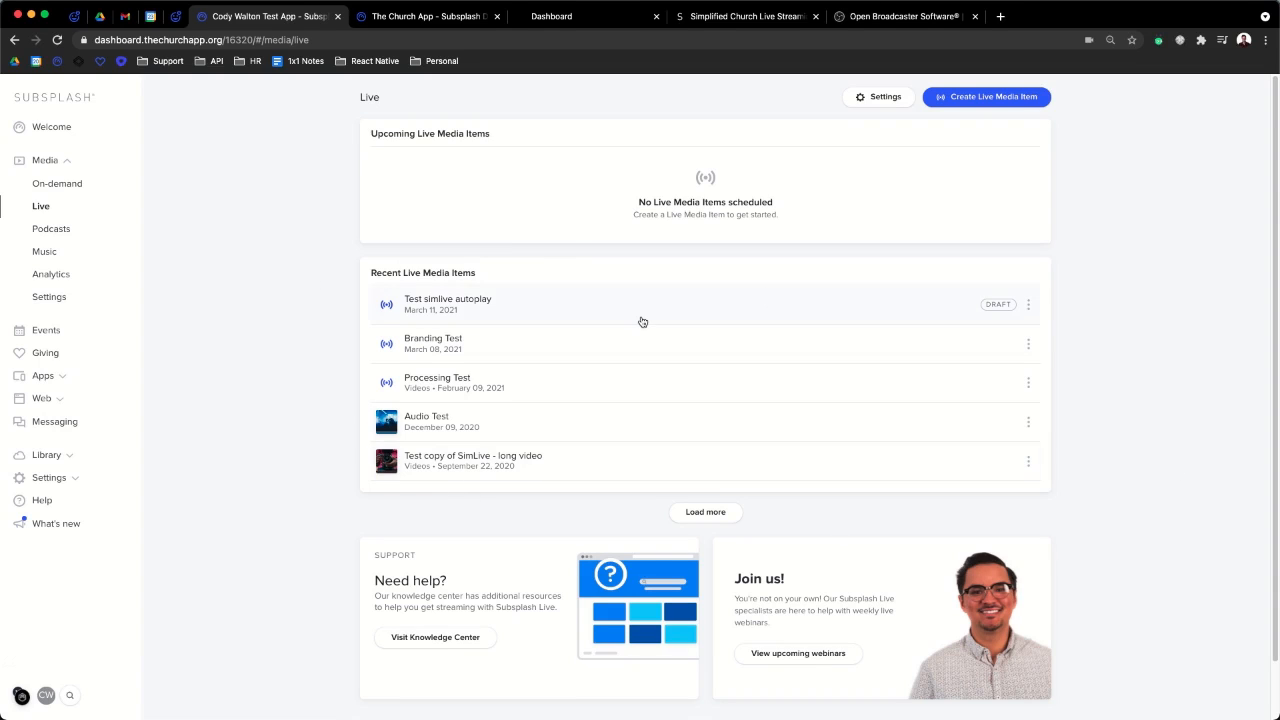
pyautogui.click(73, 189)
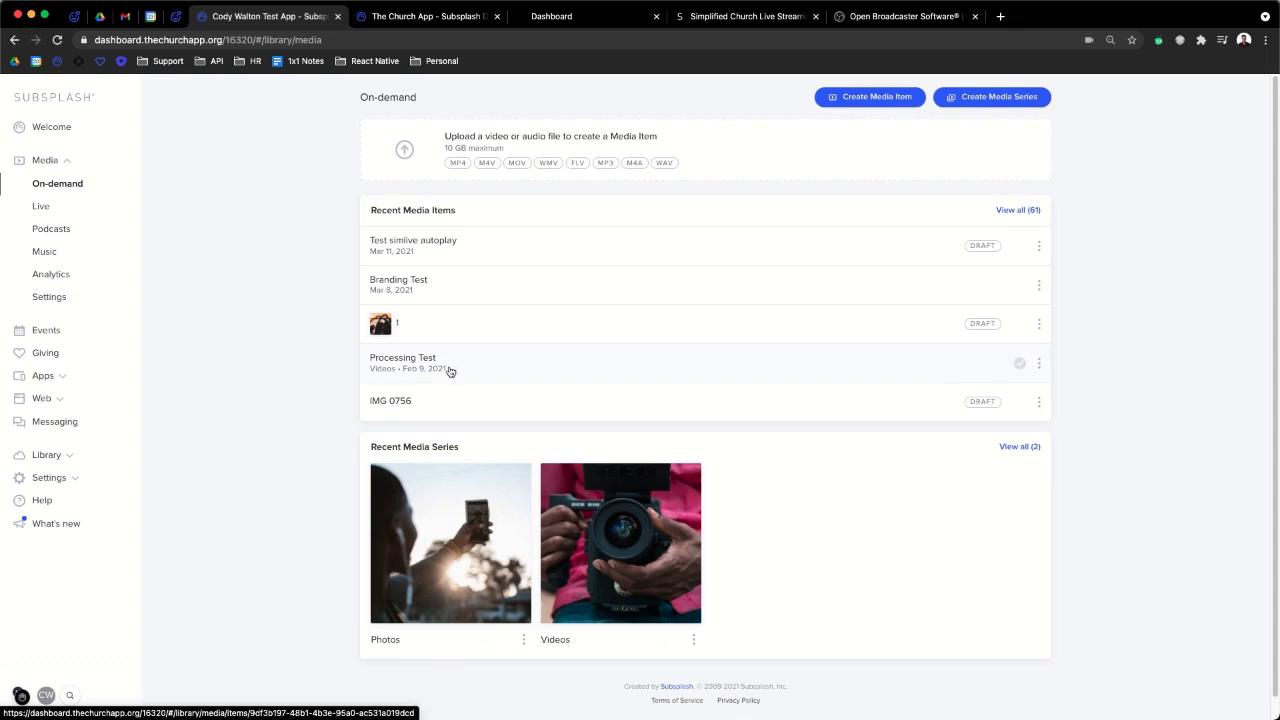
pyautogui.click(43, 215)
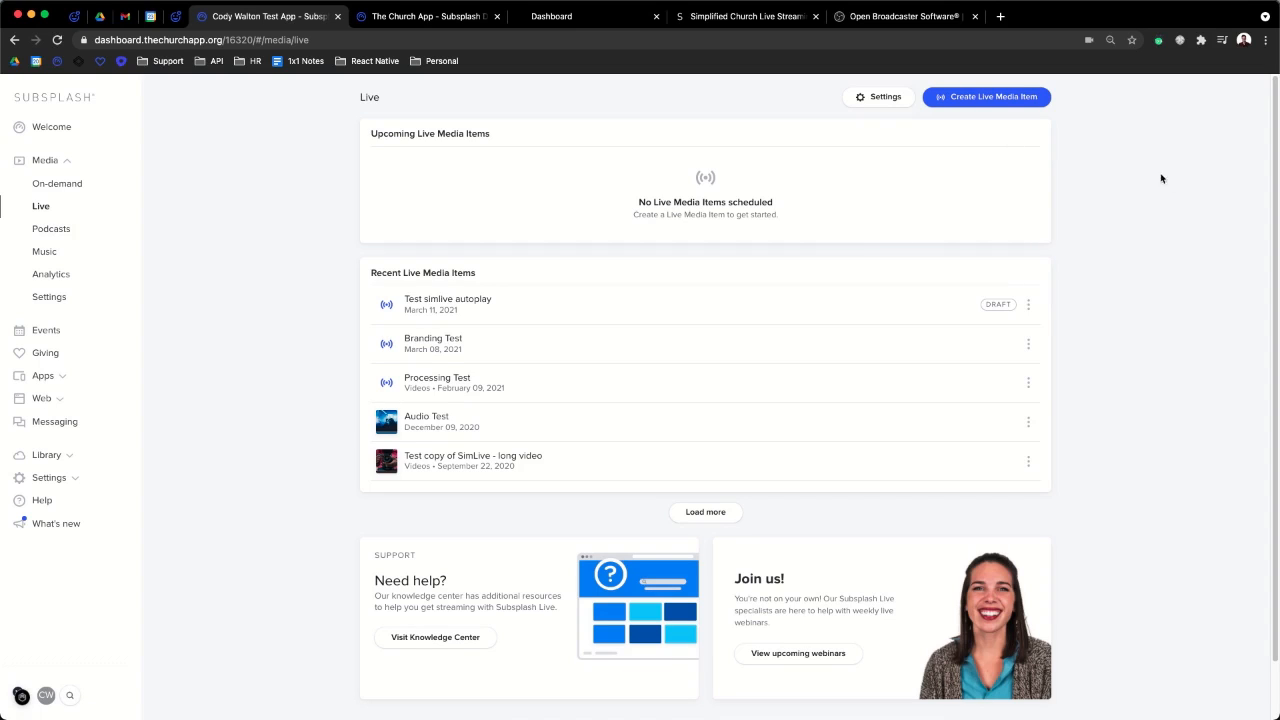
# - Create a live media item titled 'Sunday Service' in the Videos media series
pyautogui.click(983, 100)
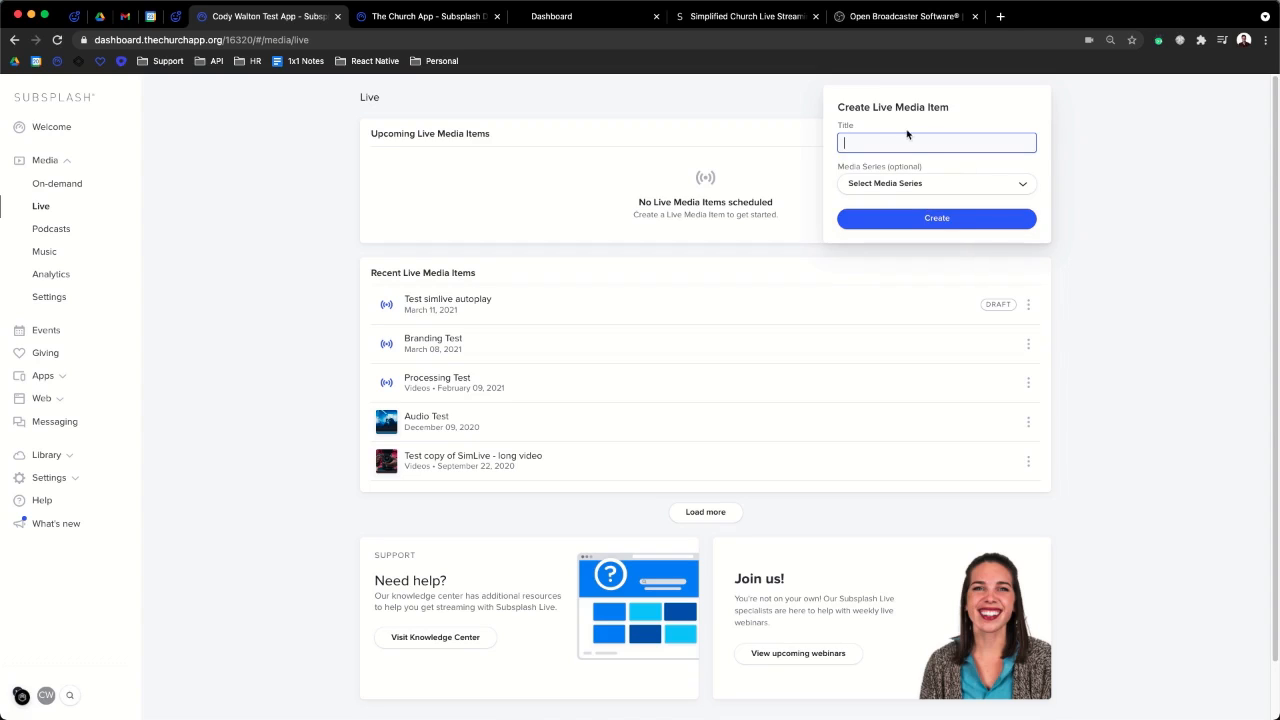
pyautogui.write('Sunday Service')
pyautogui.click(932, 182)
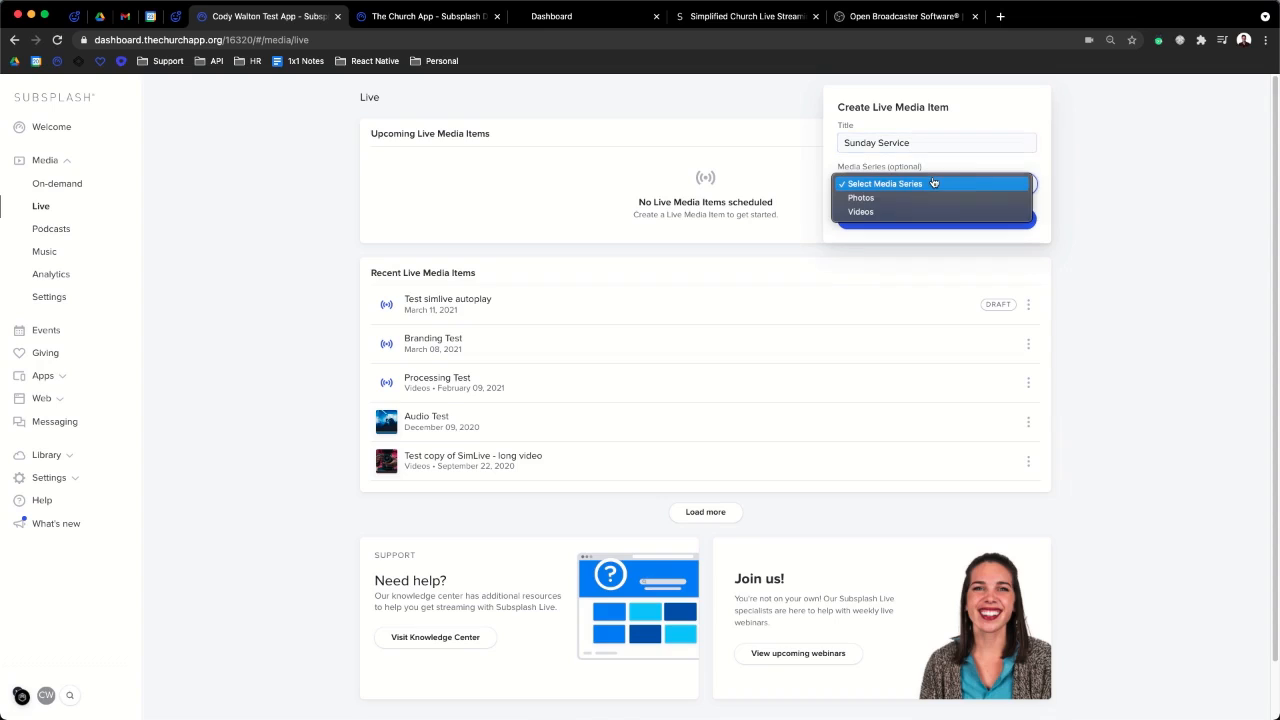
pyautogui.click(871, 213)
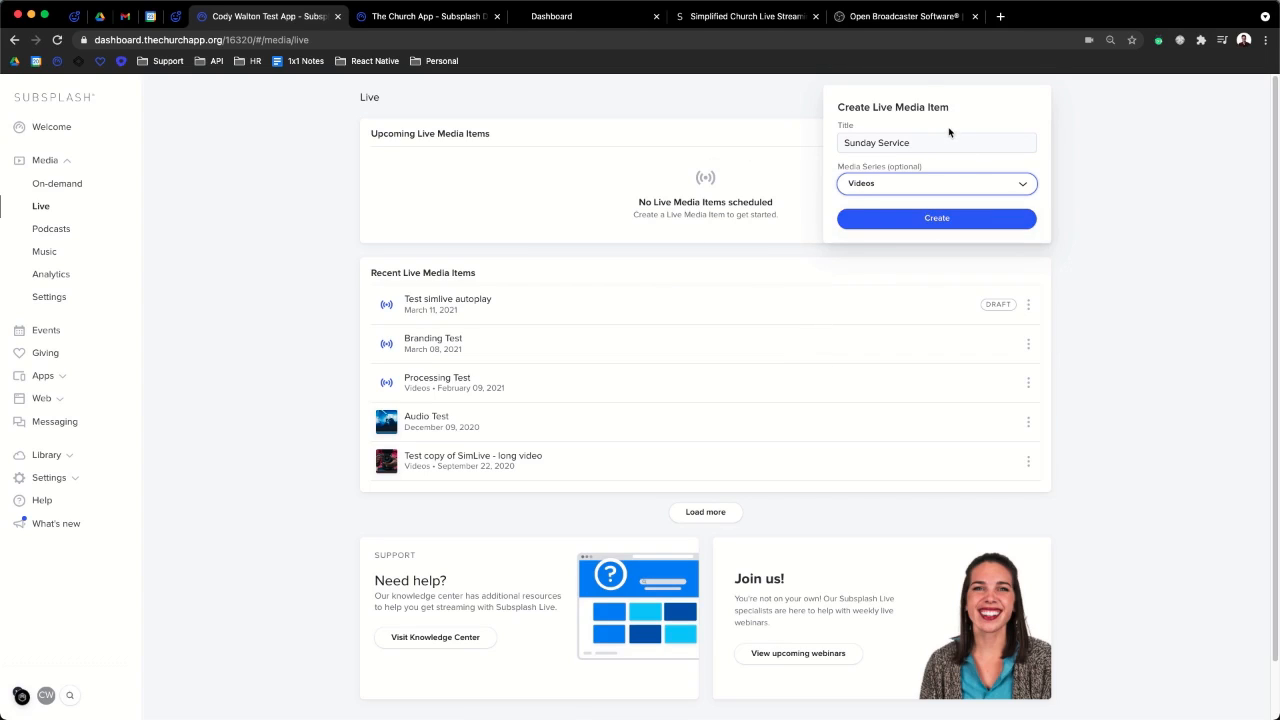
pyautogui.click(955, 219)
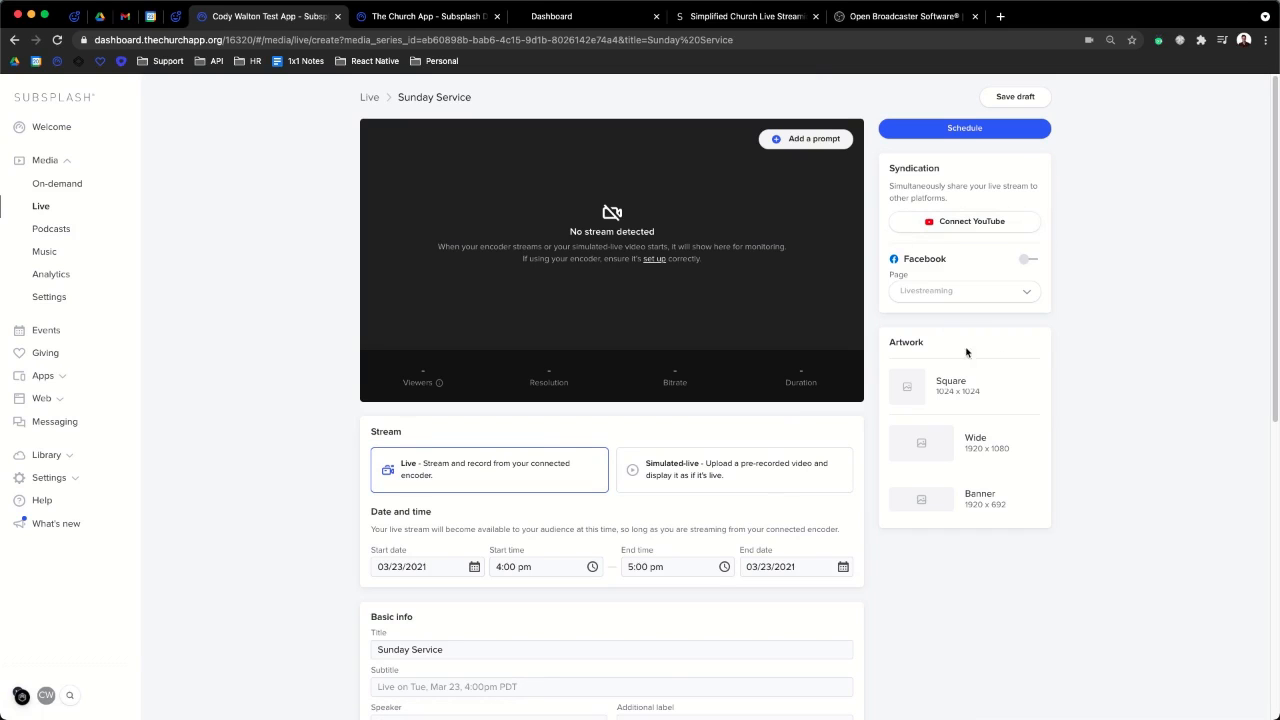
# - Scroll through the Sunday Service page to review its default Live stream settings
pyautogui.scroll(-1, 676, 302)
pyautogui.scroll(1, 676, 302)
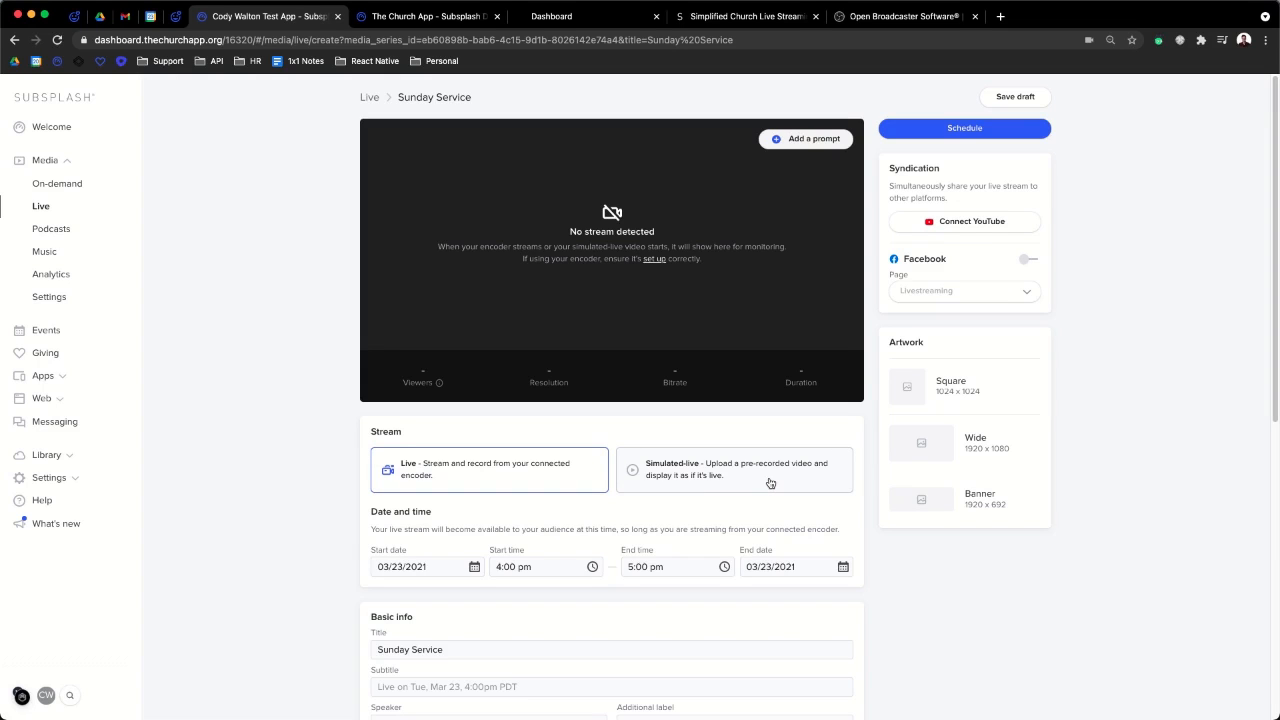
# - Switch the Sunday Service stream to Simulated-live and review its MP4 upload area
pyautogui.click(717, 478)
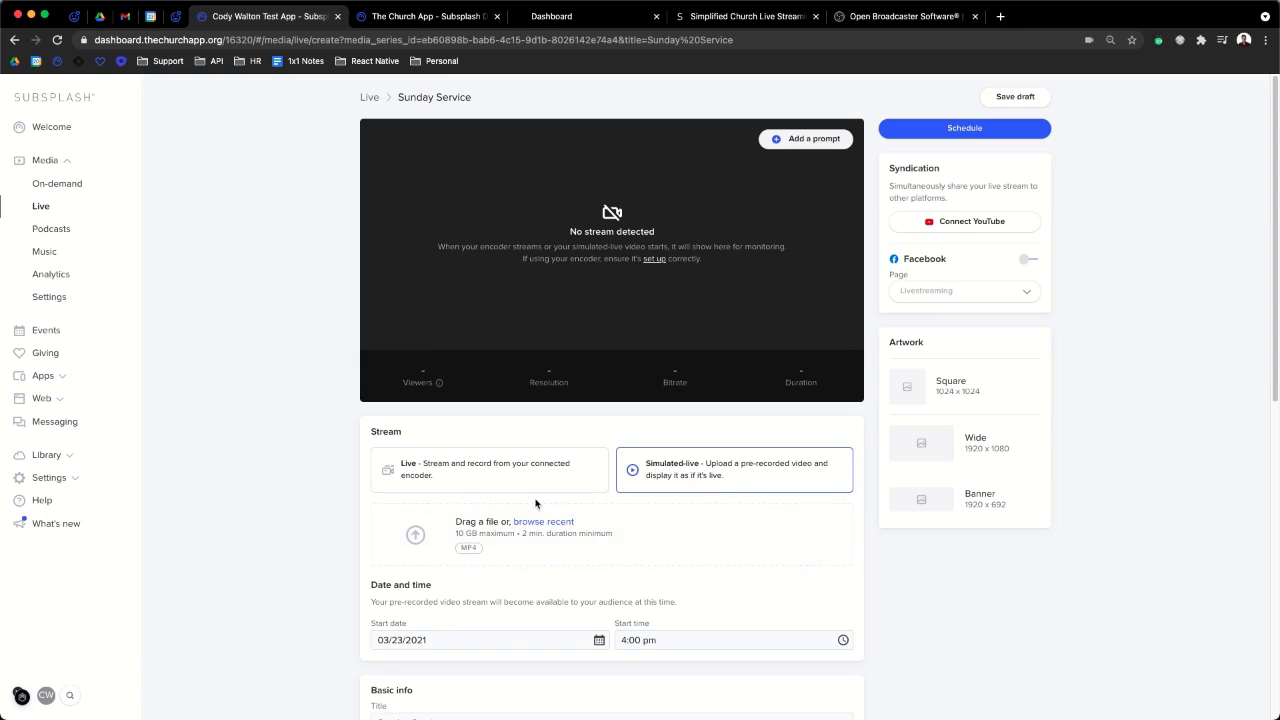
pyautogui.scroll(-1, 496, 646)
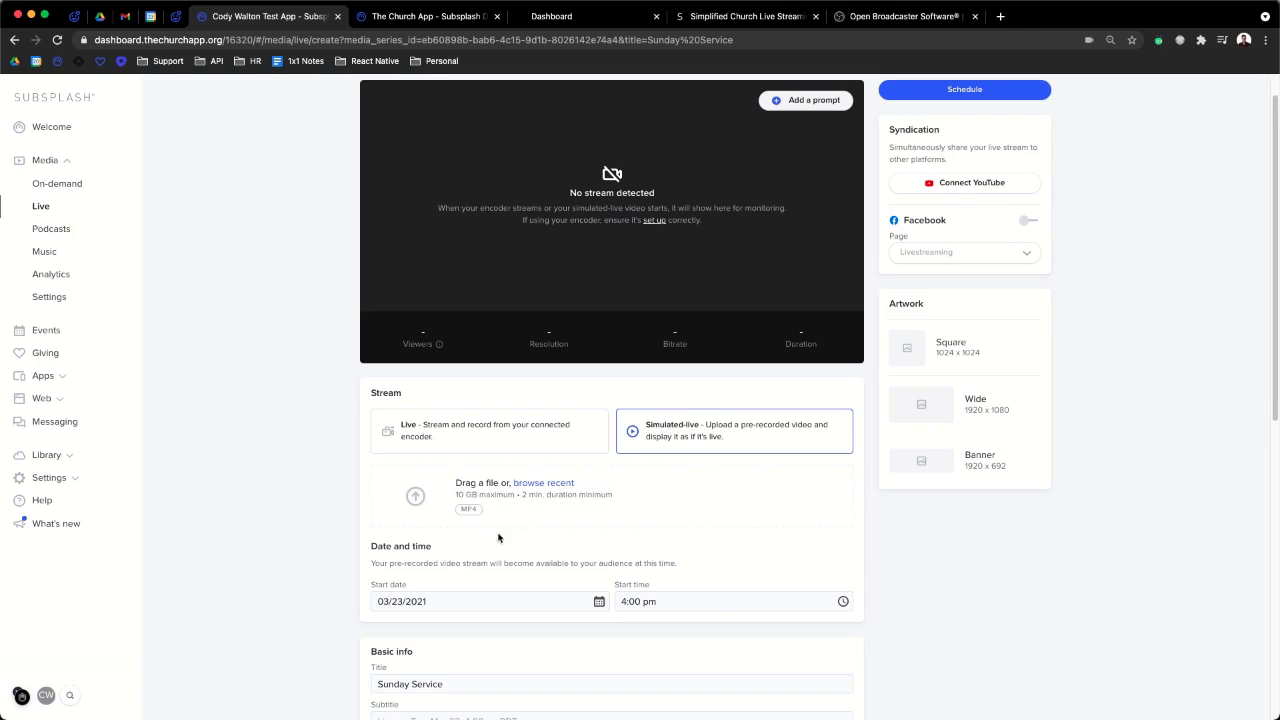
pyautogui.scroll(1, 501, 587)
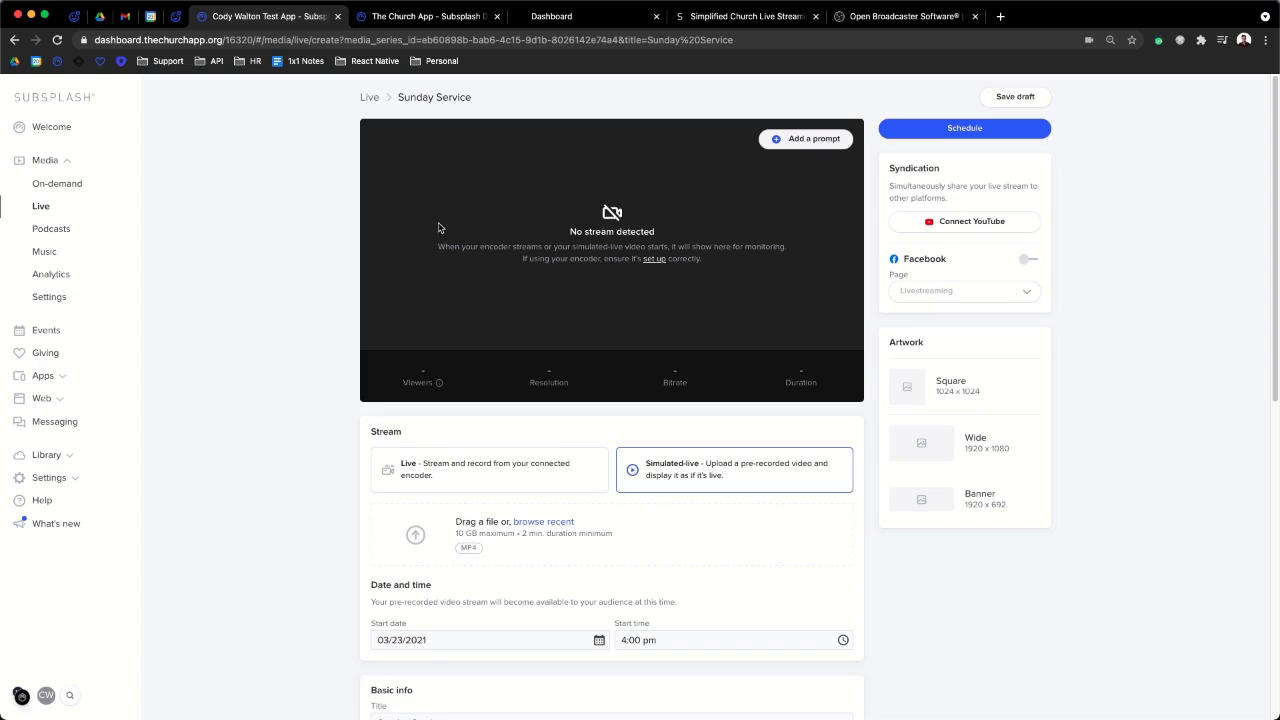
# - Search the Subsplash support site for 'encoding' and browse the results
pyautogui.click(73, 17)
pyautogui.click(603, 123)
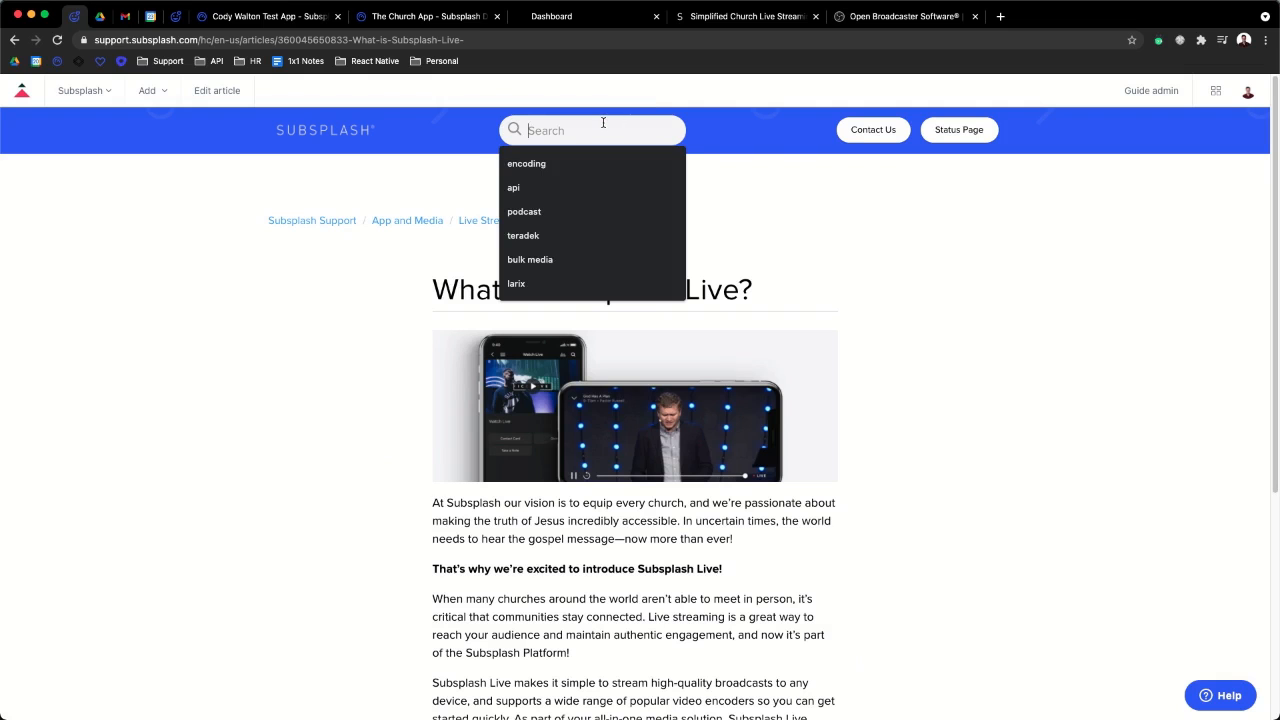
pyautogui.write('encoding')
pyautogui.press('Return')
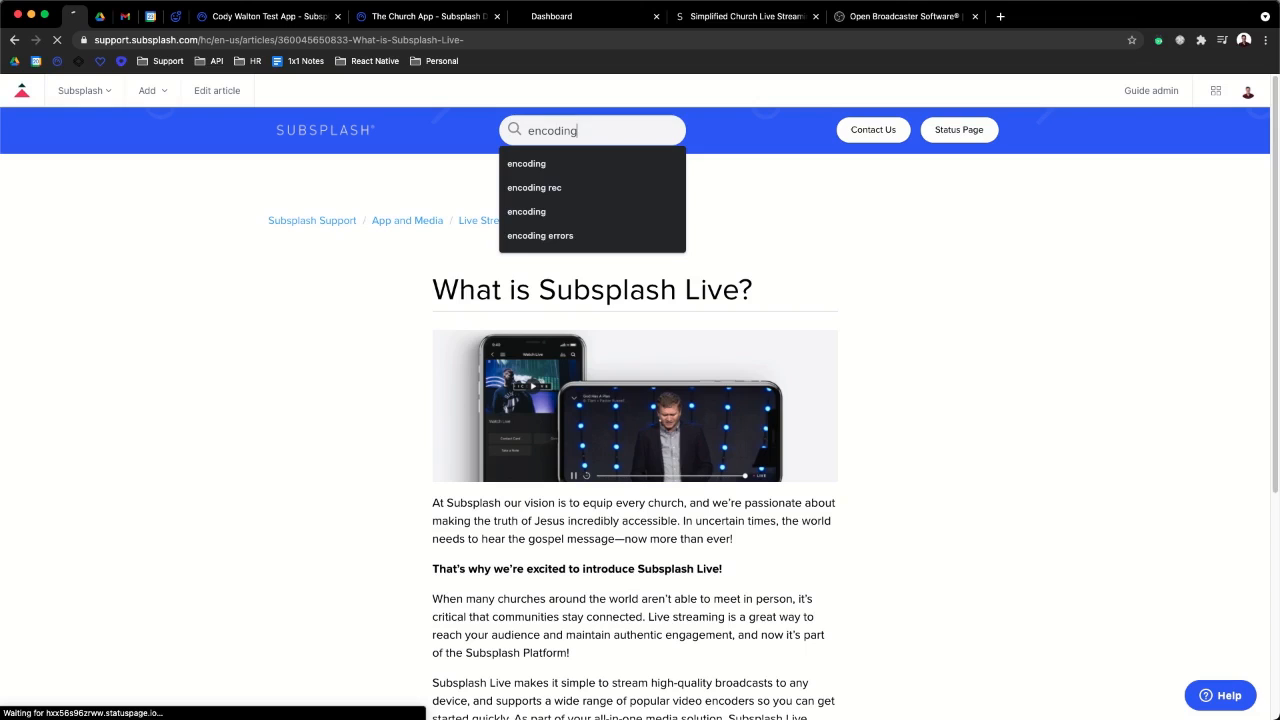
pyautogui.scroll(-3, 693, 423)
pyautogui.scroll(-3, 693, 423)
pyautogui.scroll(-1, 693, 423)
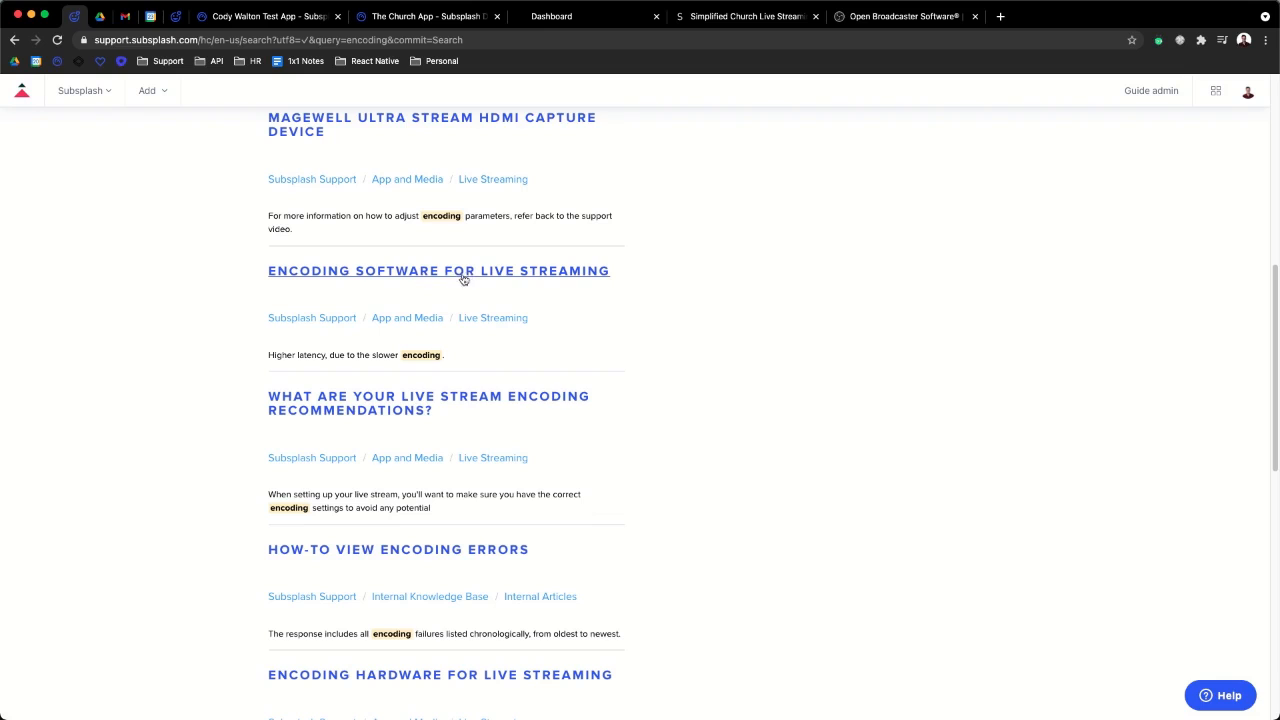
# - Open the live stream encoding recommendations article and highlight its 1080P settings
pyautogui.click(406, 403)
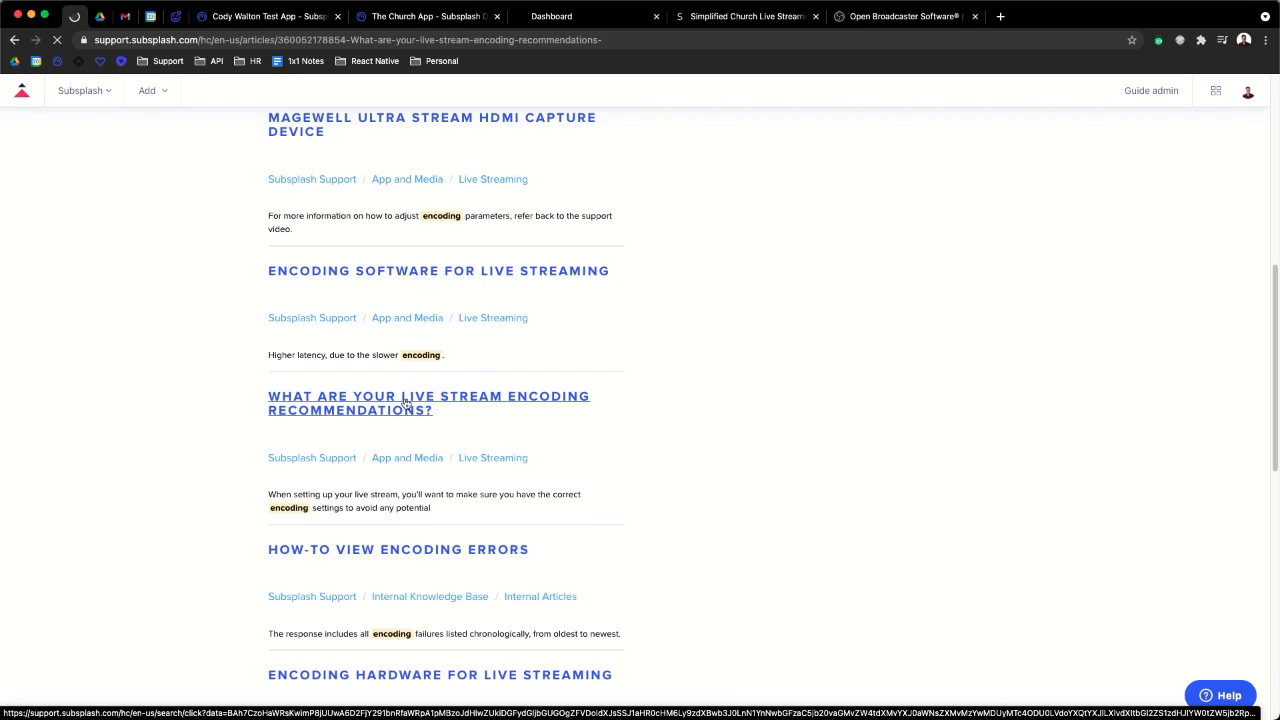
pyautogui.scroll(-3, 406, 403)
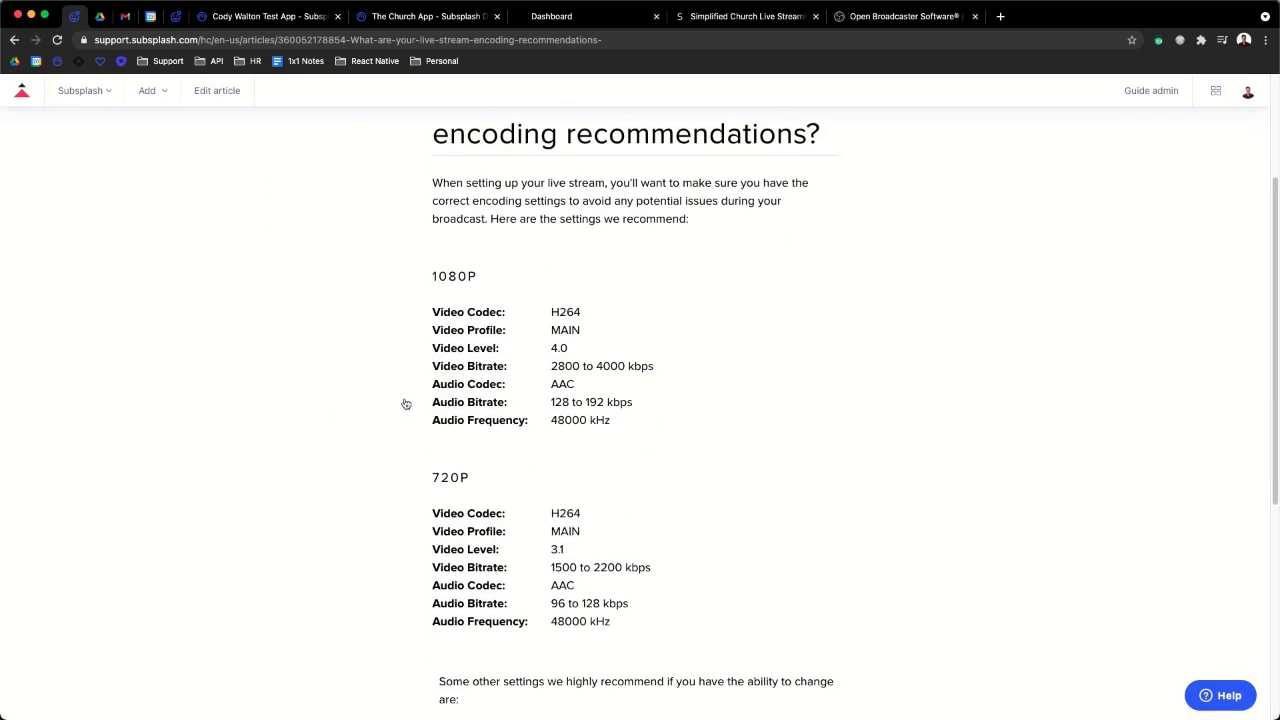
pyautogui.moveTo(424, 275); pyautogui.dragTo(634, 406)
pyautogui.click(634, 406)
pyautogui.click(253, 16)
# - Switch the stream type back to Live and set the start date to March 28
pyautogui.scroll(-2, 497, 440)
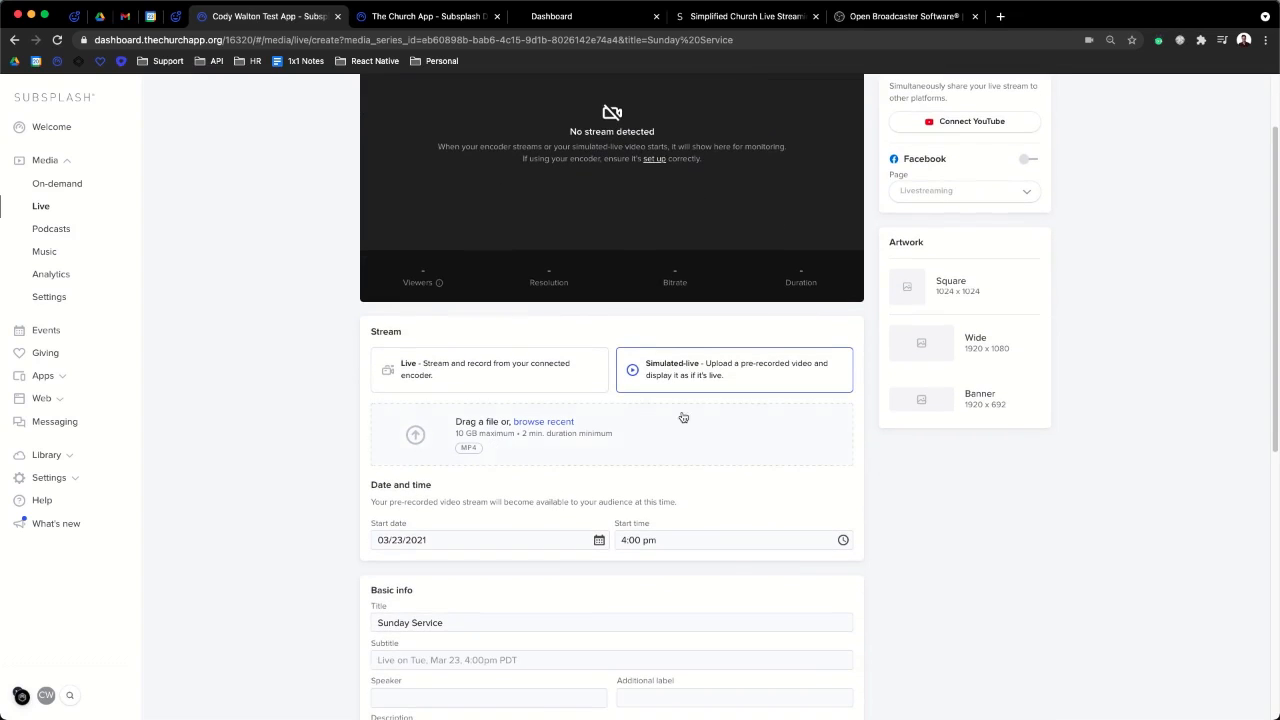
pyautogui.click(472, 369)
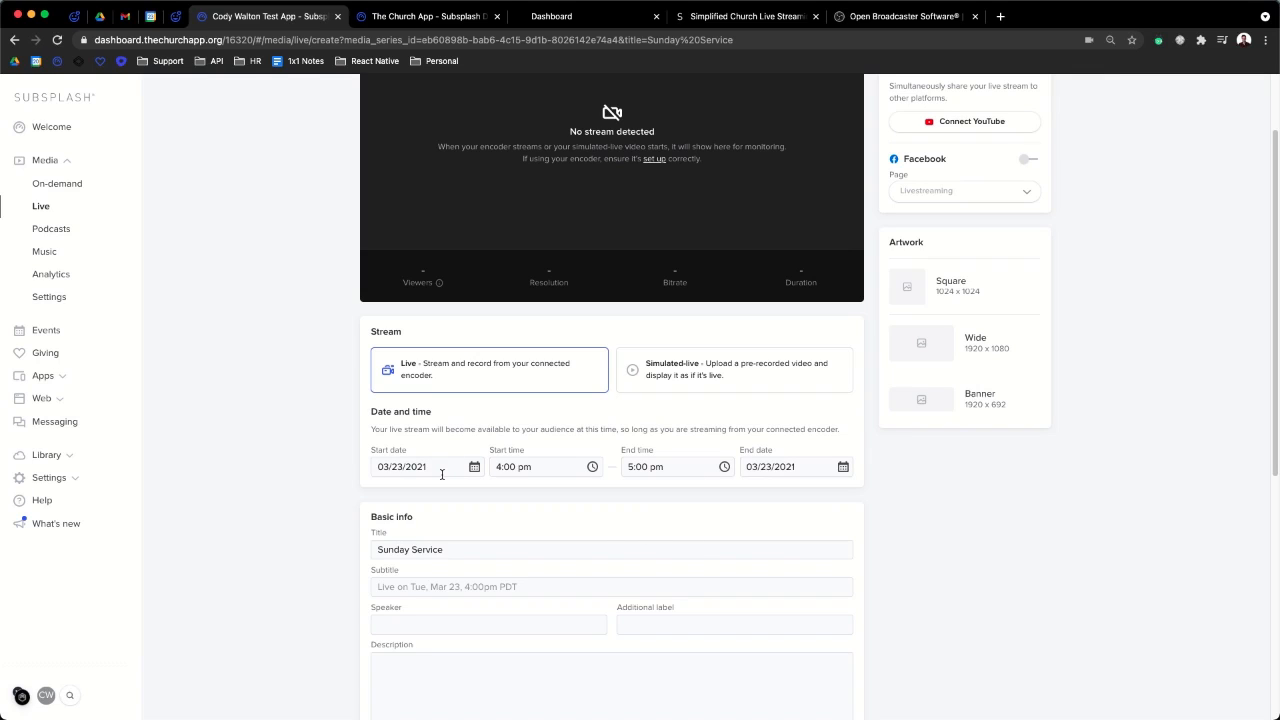
pyautogui.click(476, 470)
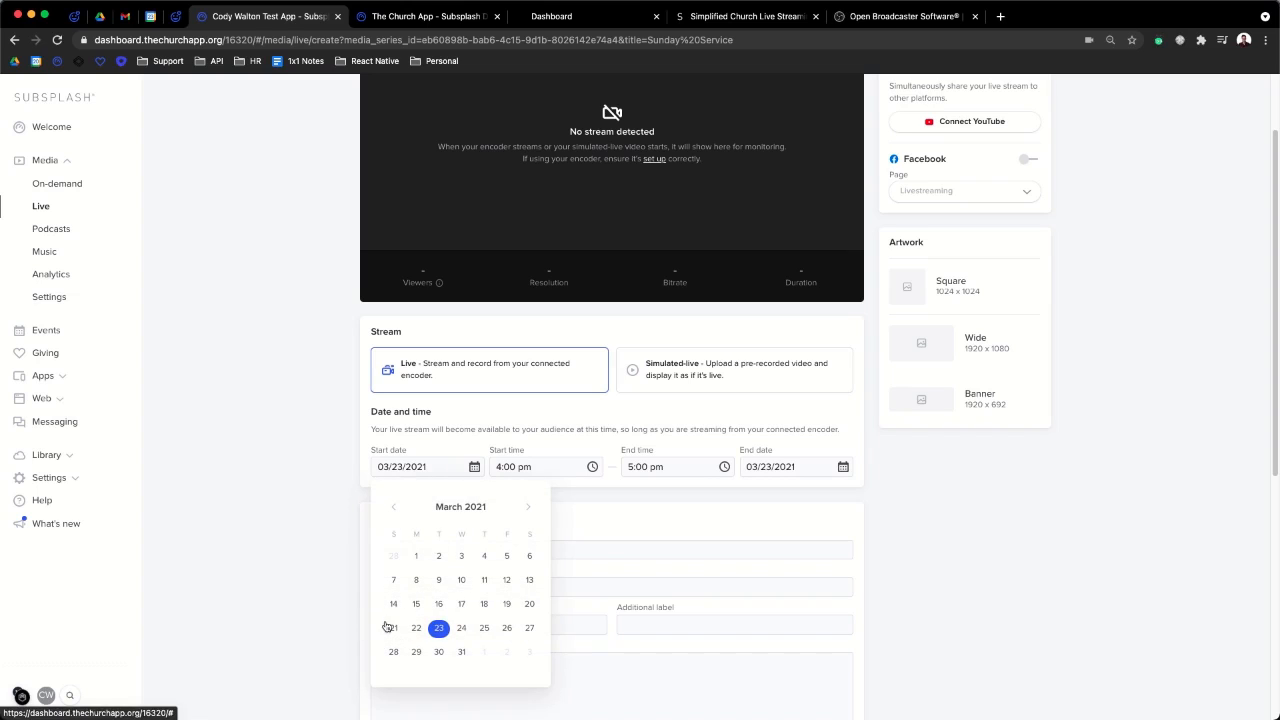
pyautogui.click(394, 652)
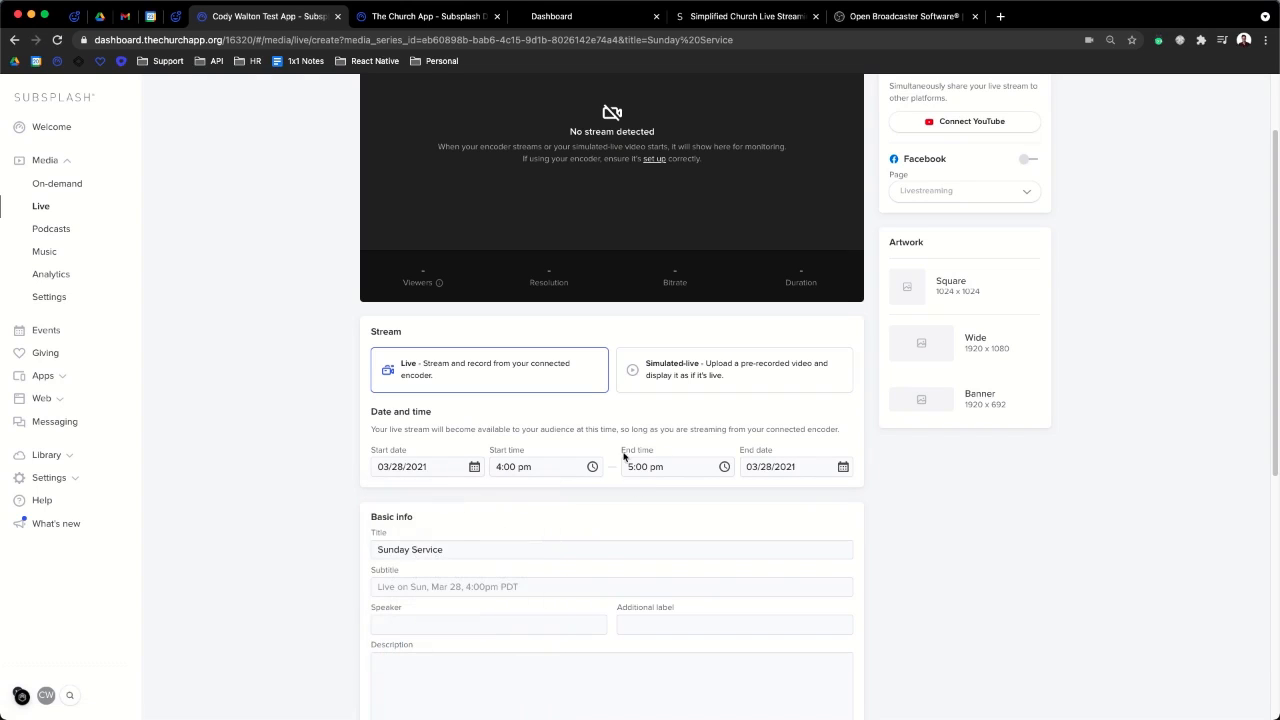
# - Schedule the stream from 11:00 am to 1:00 pm
pyautogui.click(592, 466)
pyautogui.scroll(2, 546, 509)
pyautogui.click(520, 528)
pyautogui.click(635, 466)
pyautogui.press('BackSpace')
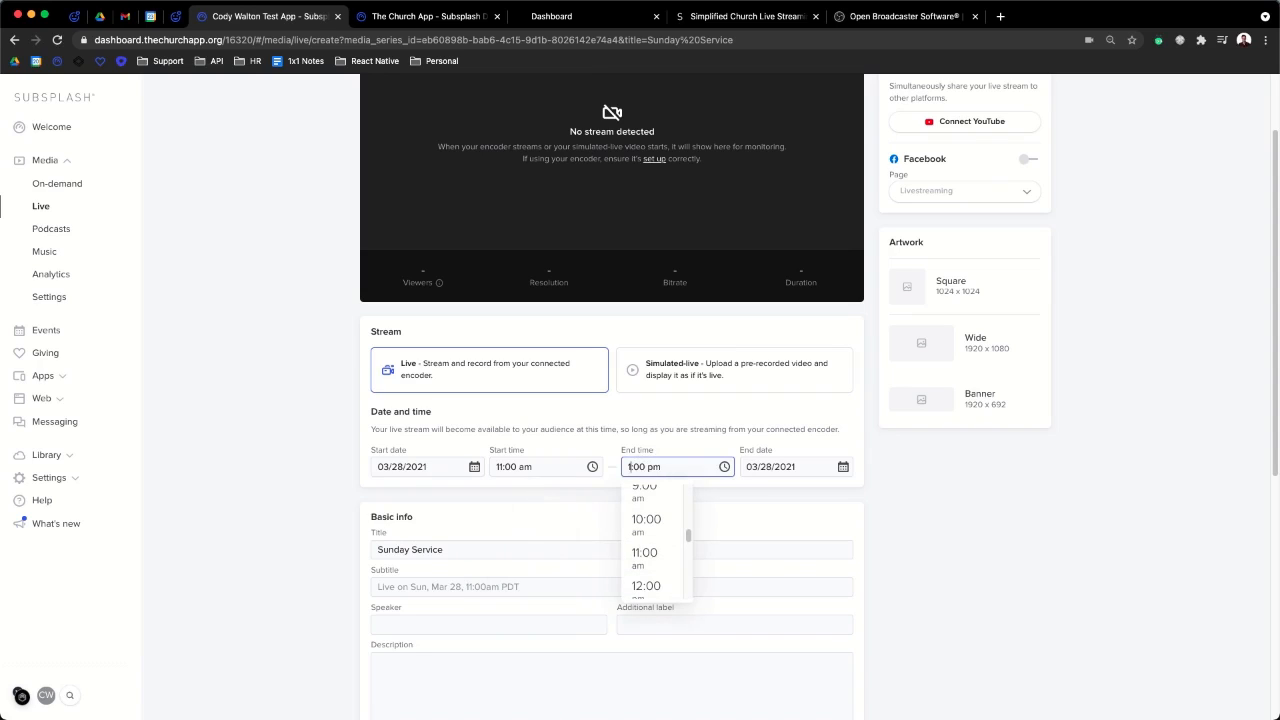
pyautogui.click(789, 522)
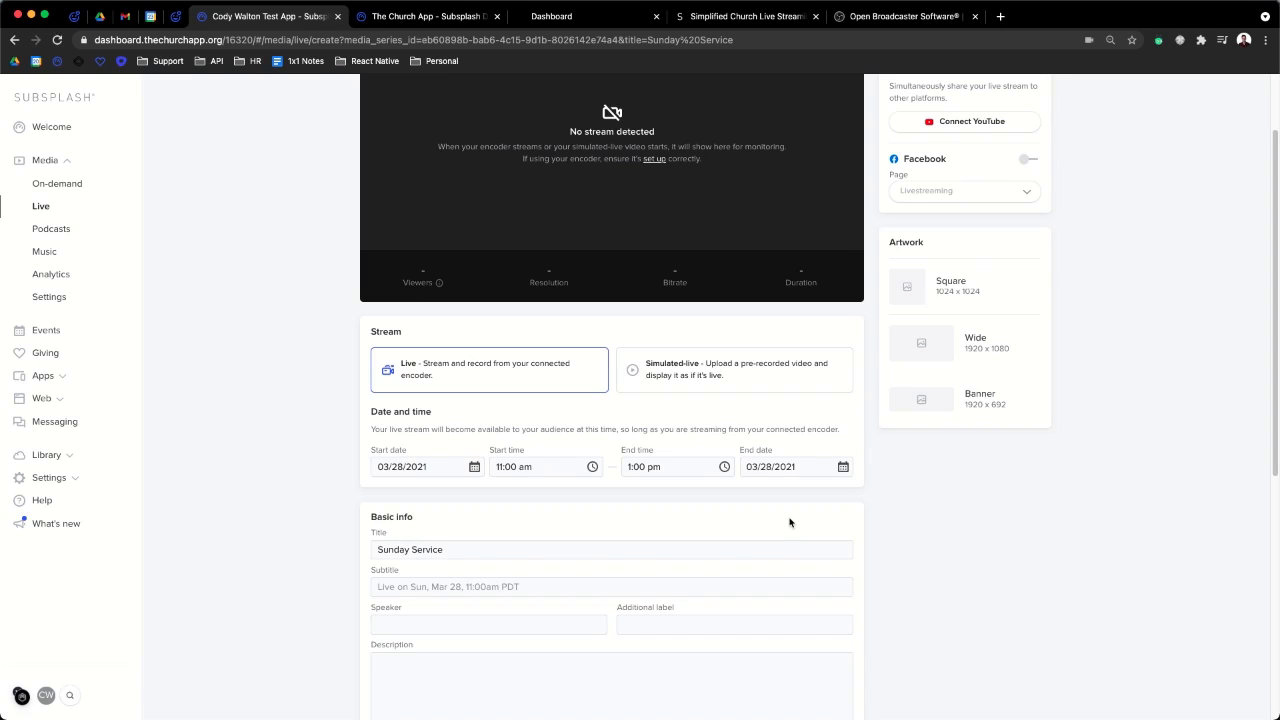
# - Scroll through the live item form down to the Web link fields and back to the top
pyautogui.scroll(-2, 563, 494)
pyautogui.scroll(1, 566, 499)
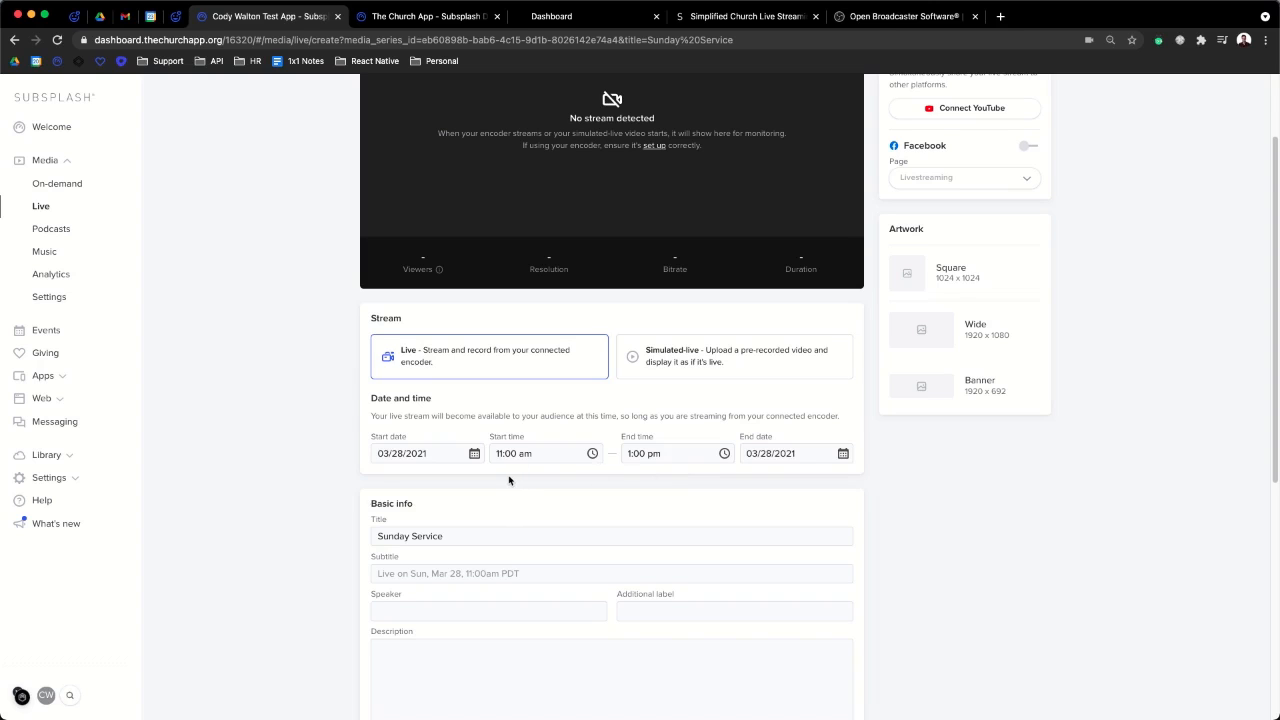
pyautogui.scroll(1, 509, 480)
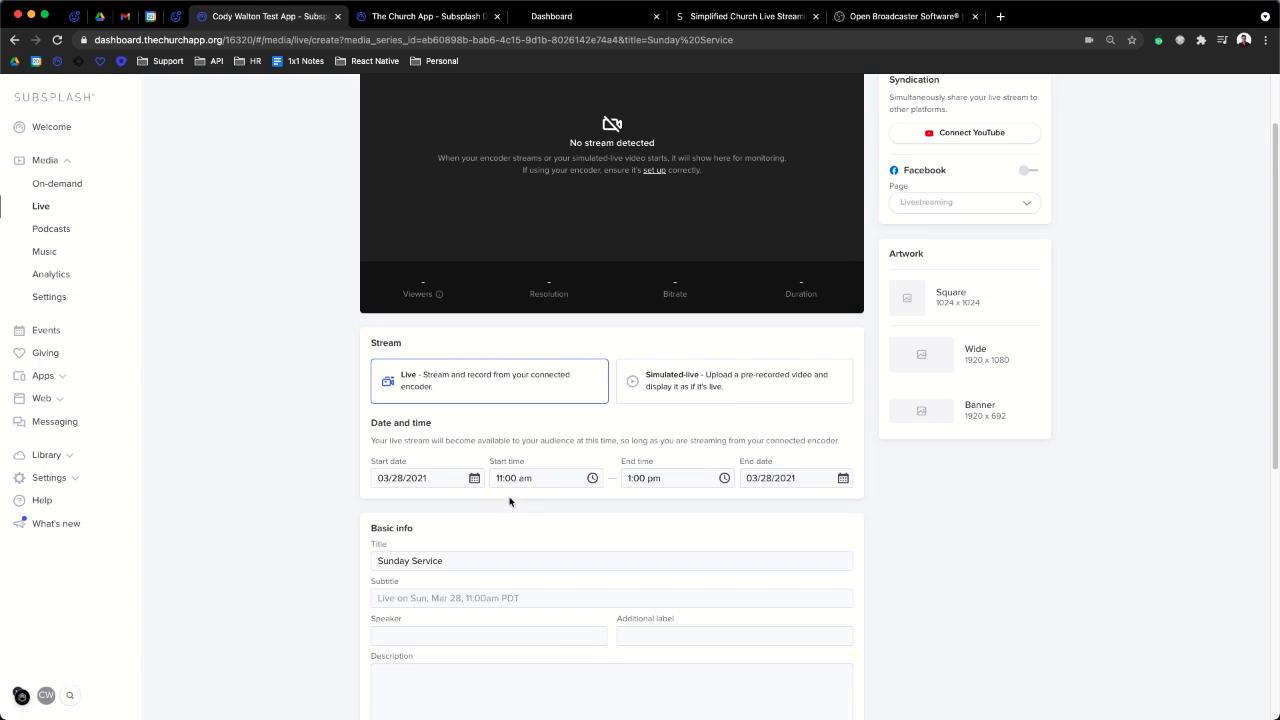
pyautogui.scroll(2, 510, 502)
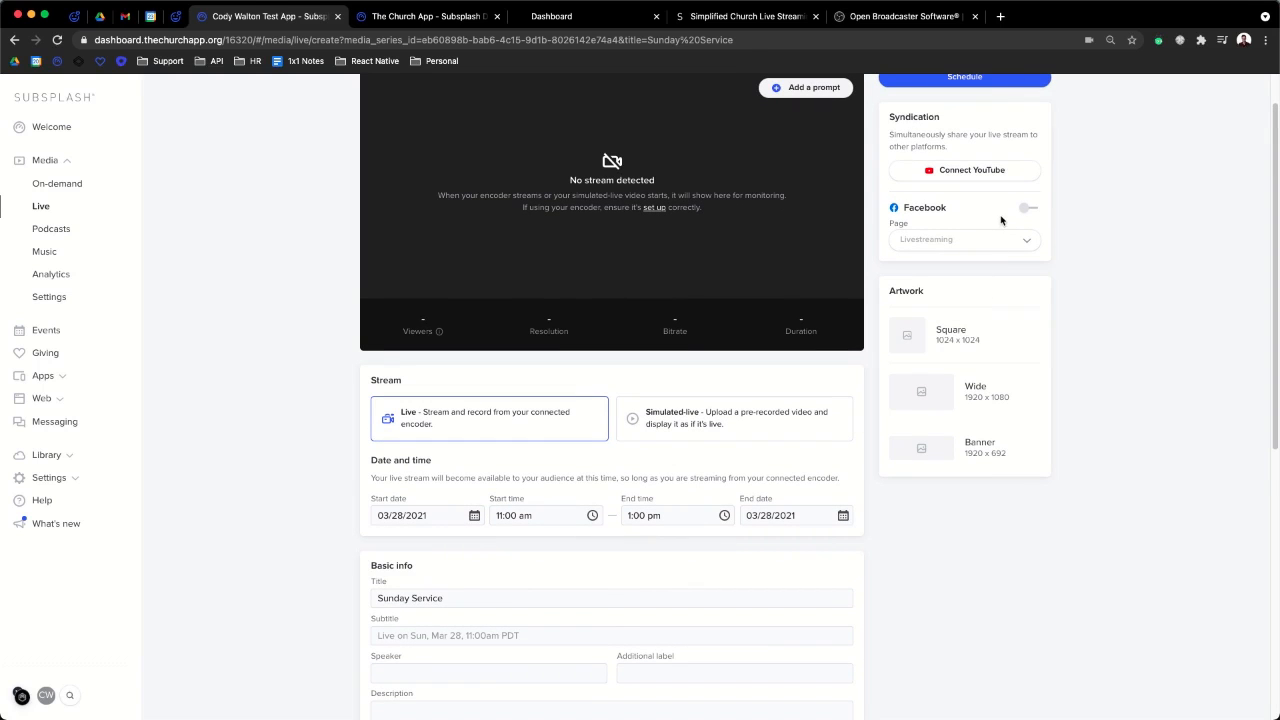
pyautogui.scroll(-2, 1002, 218)
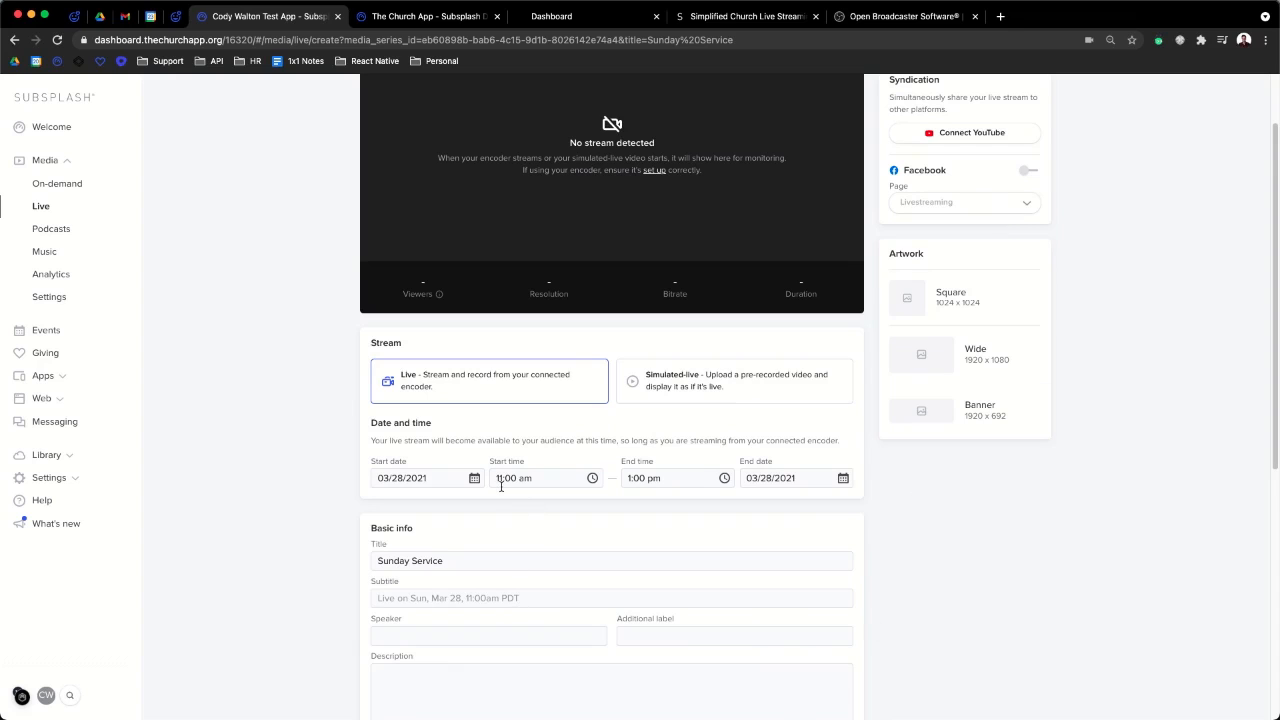
pyautogui.scroll(3, 501, 484)
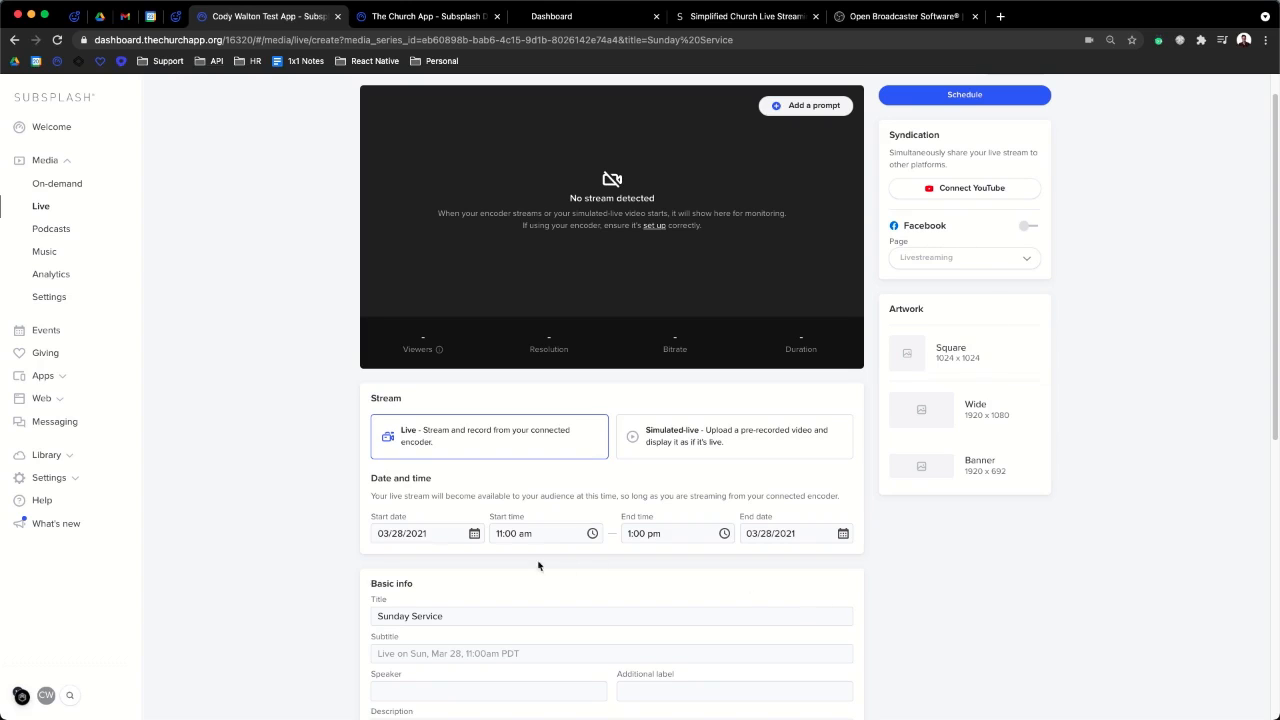
pyautogui.scroll(-2, 520, 604)
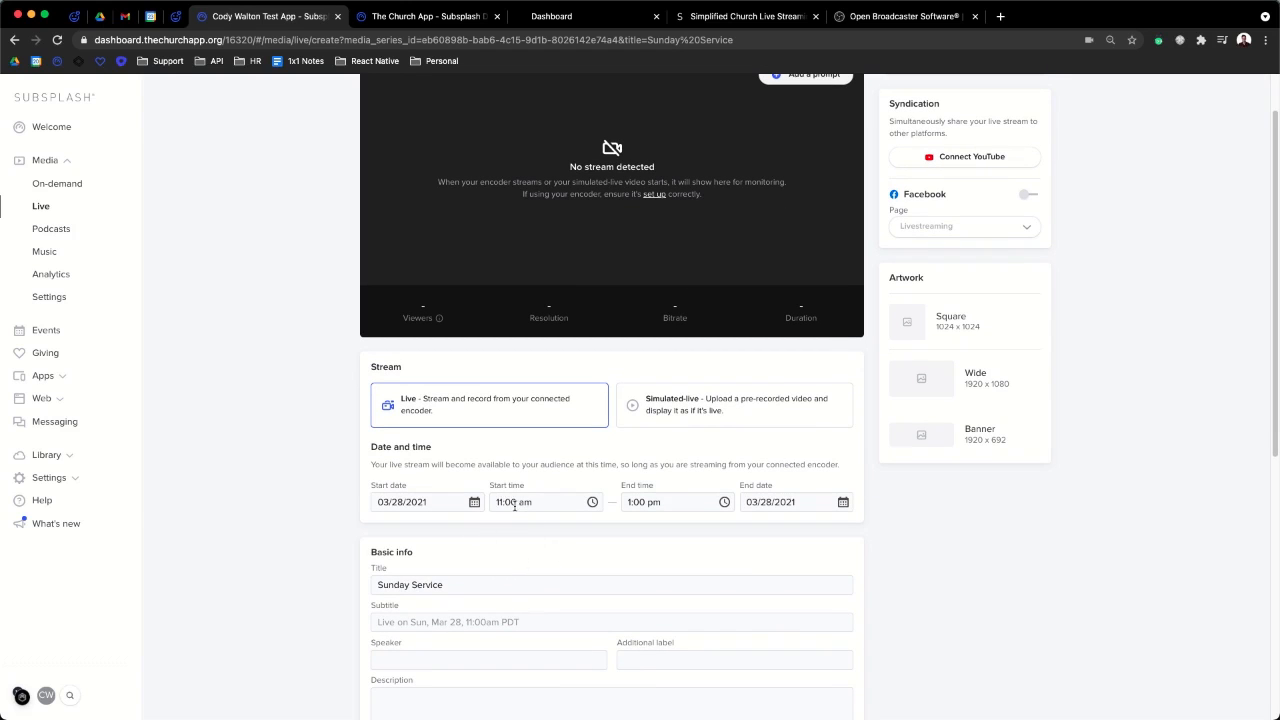
pyautogui.scroll(1, 514, 506)
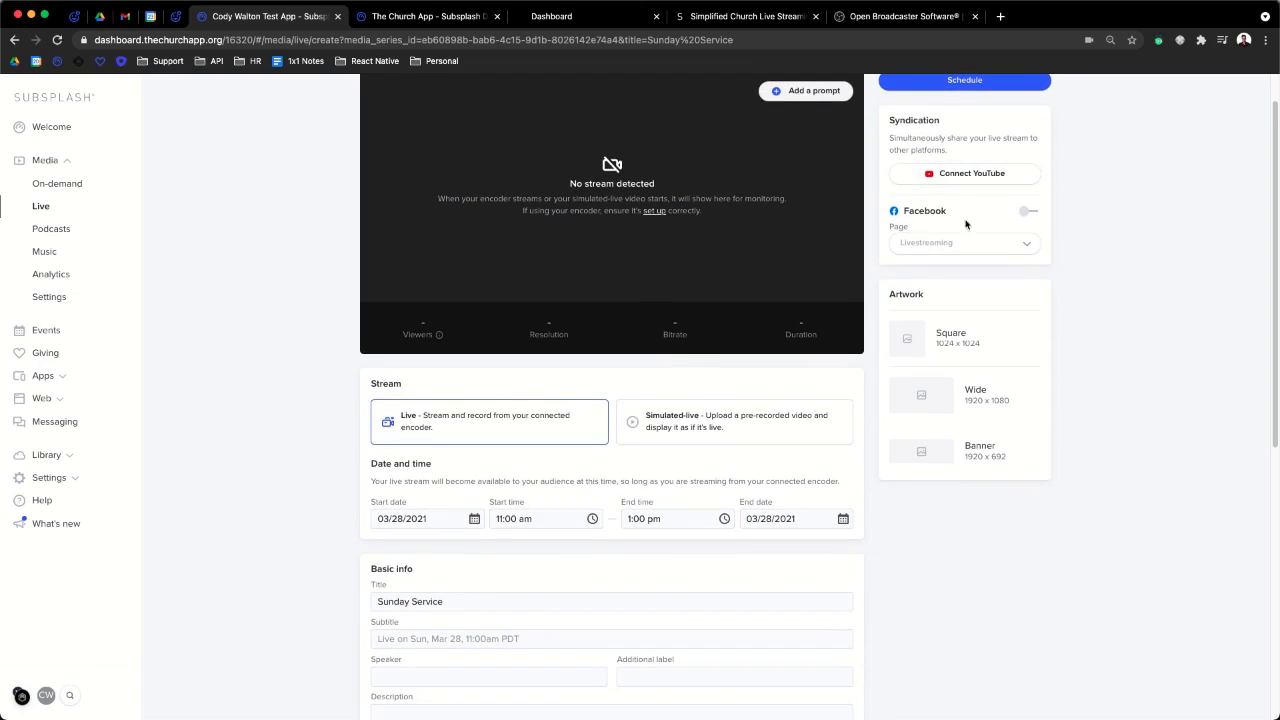
pyautogui.scroll(-3, 660, 600)
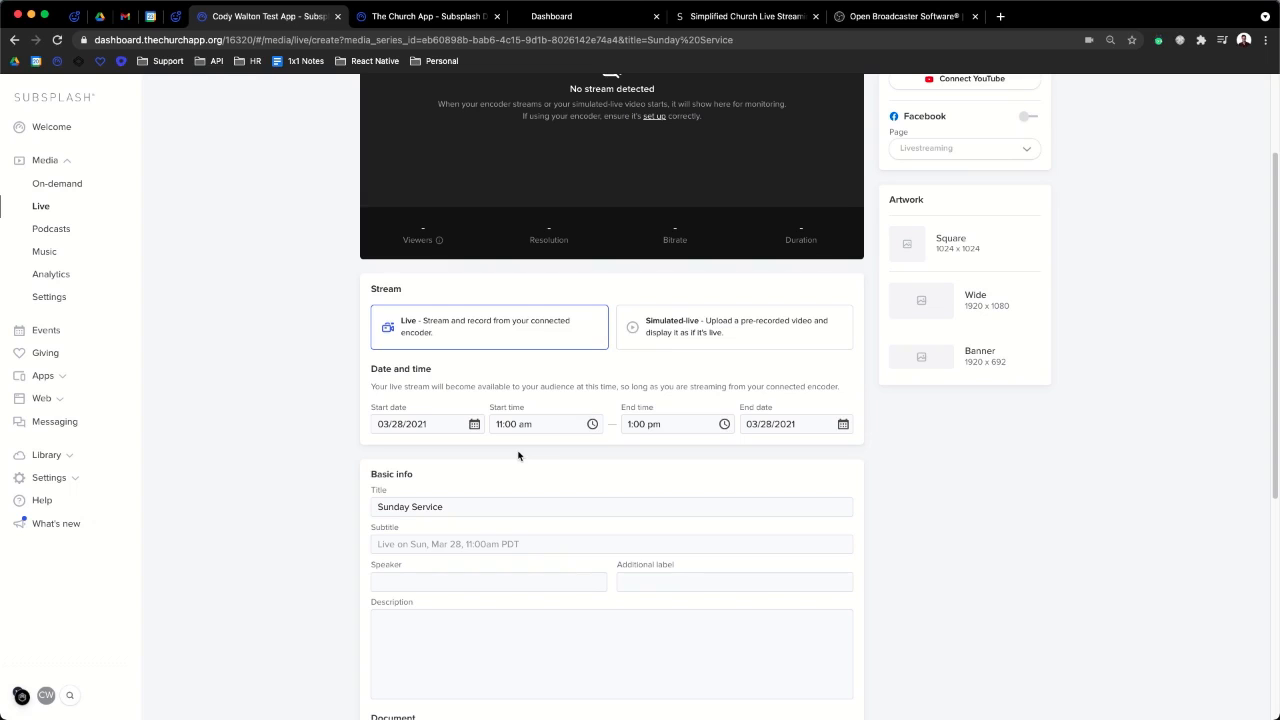
pyautogui.scroll(-3, 518, 454)
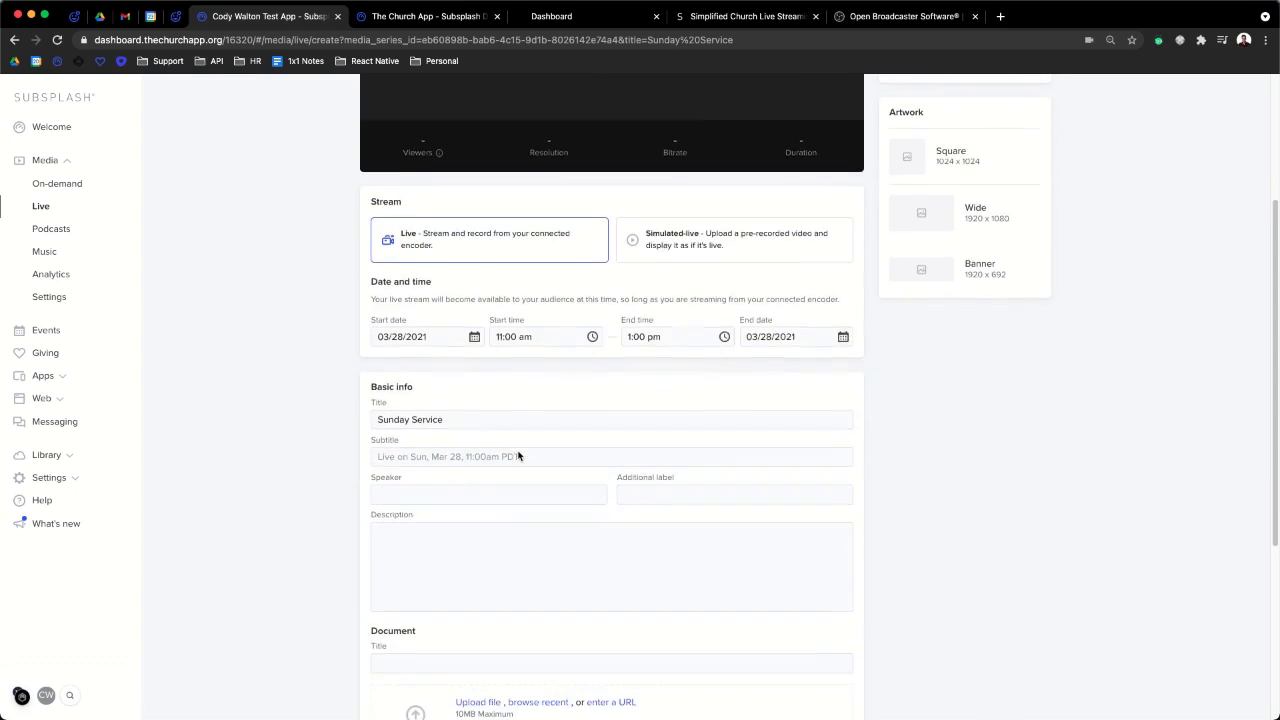
pyautogui.scroll(-2, 584, 392)
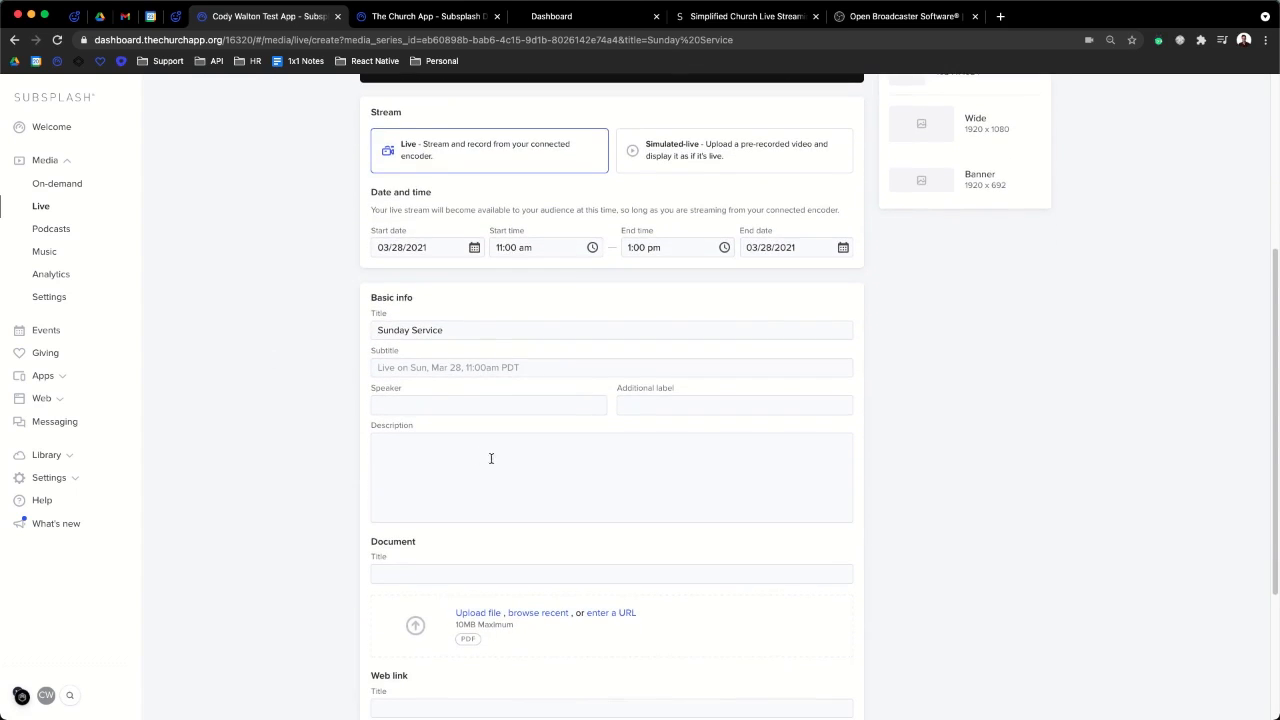
pyautogui.scroll(-1, 539, 468)
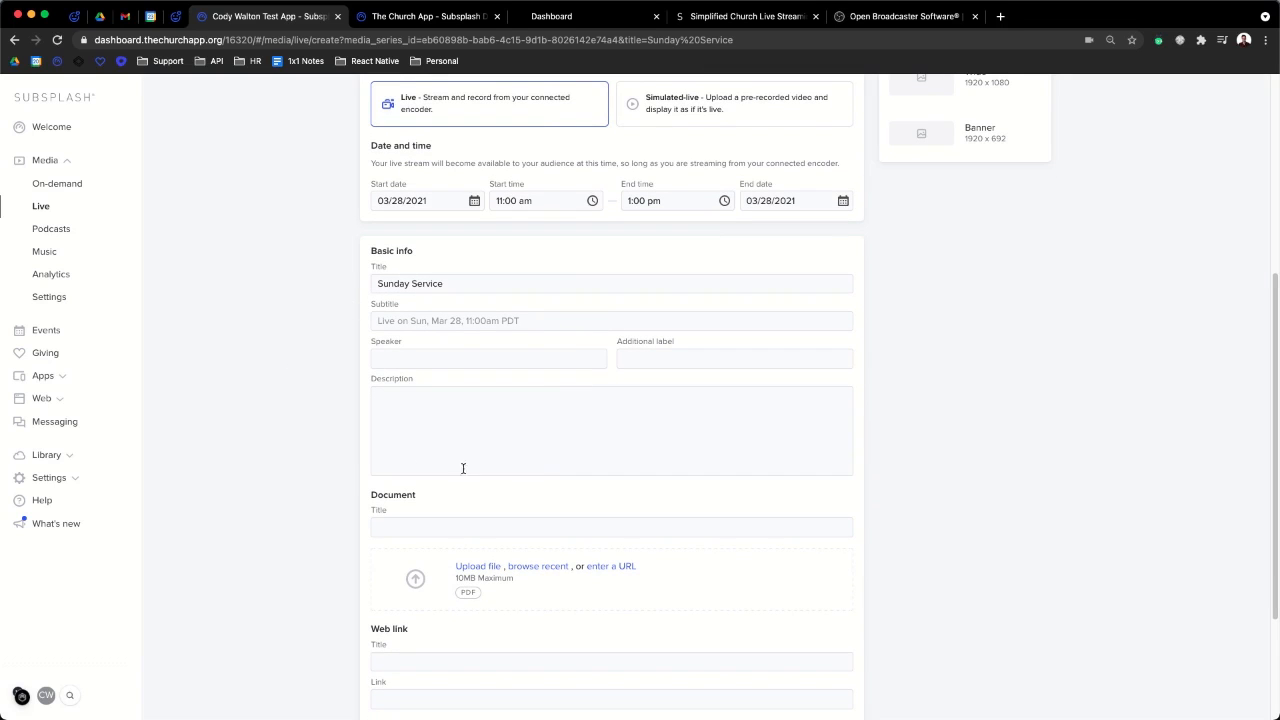
pyautogui.scroll(-1, 375, 410)
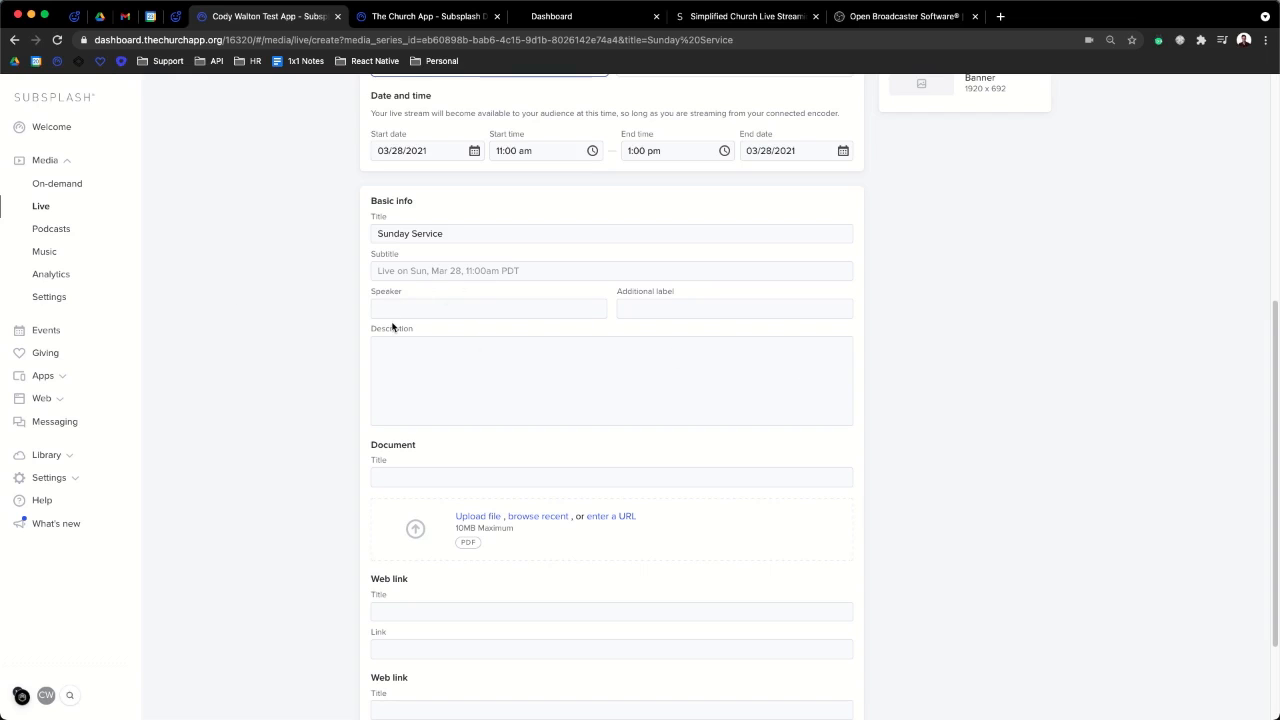
pyautogui.scroll(-2, 523, 449)
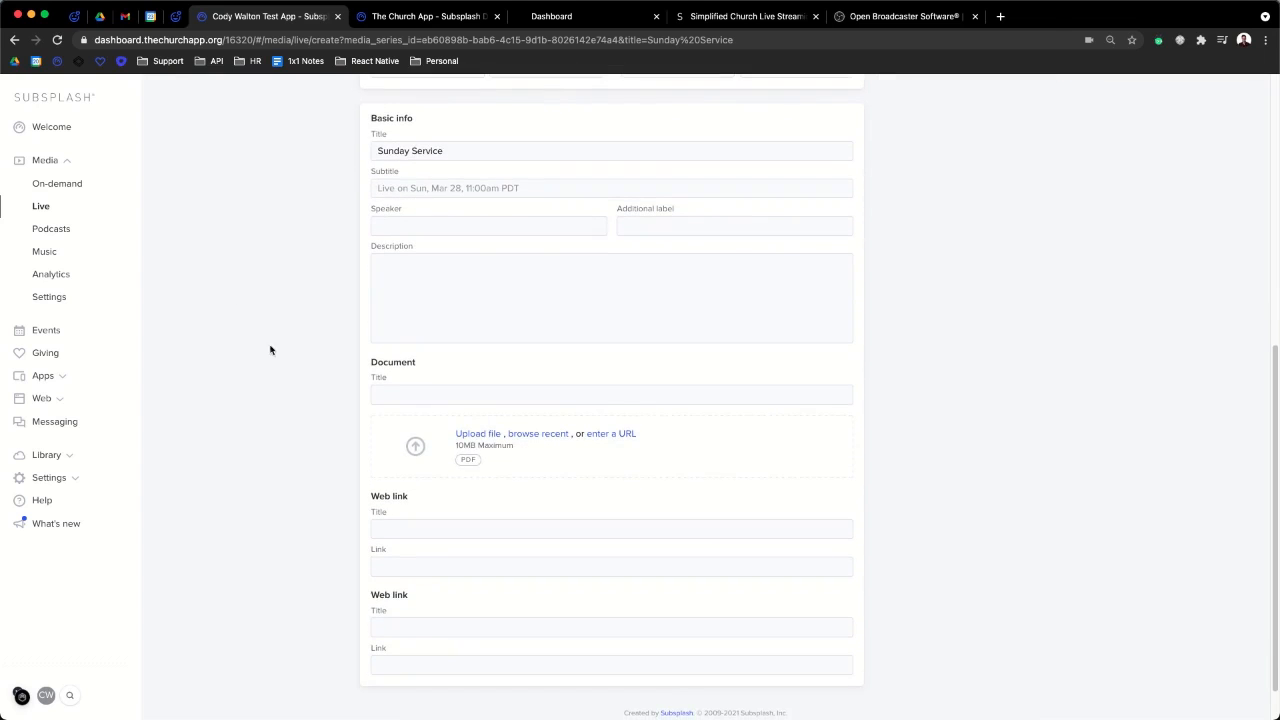
pyautogui.scroll(-1, 616, 518)
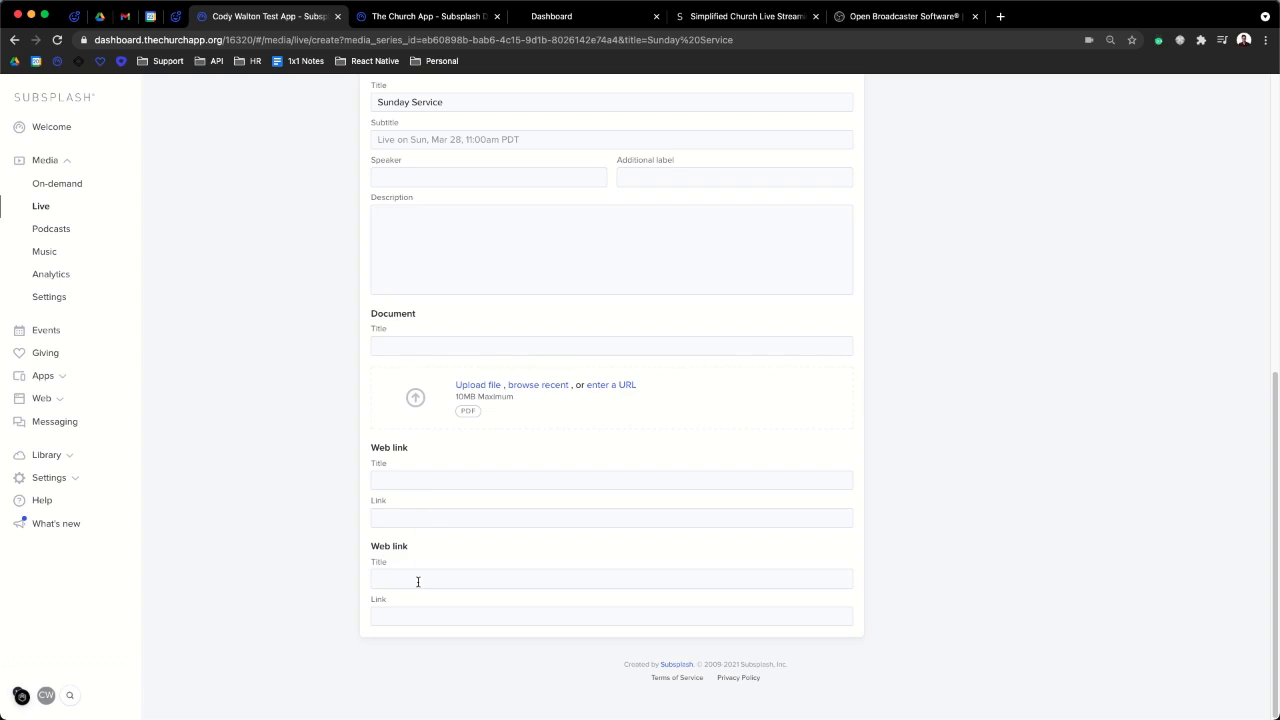
pyautogui.scroll(12, 418, 581)
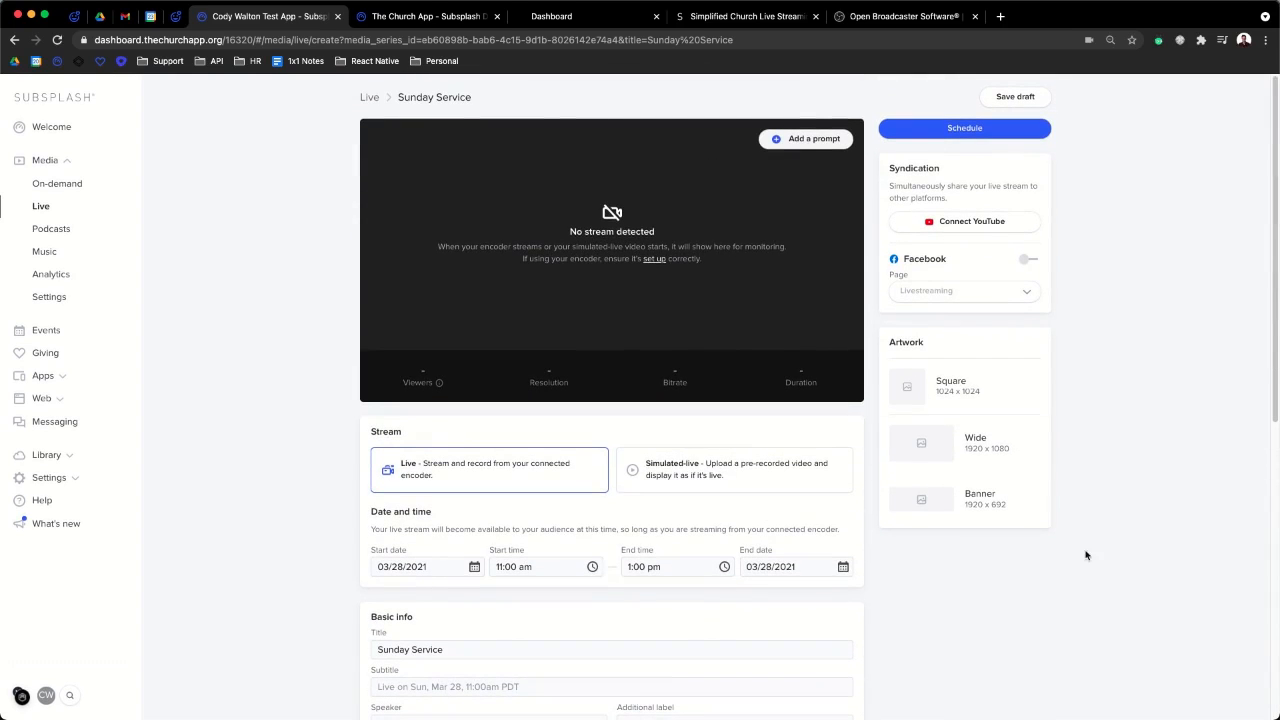
# - Apply the blue starry library image as artwork to all sizes
pyautogui.click(994, 436)
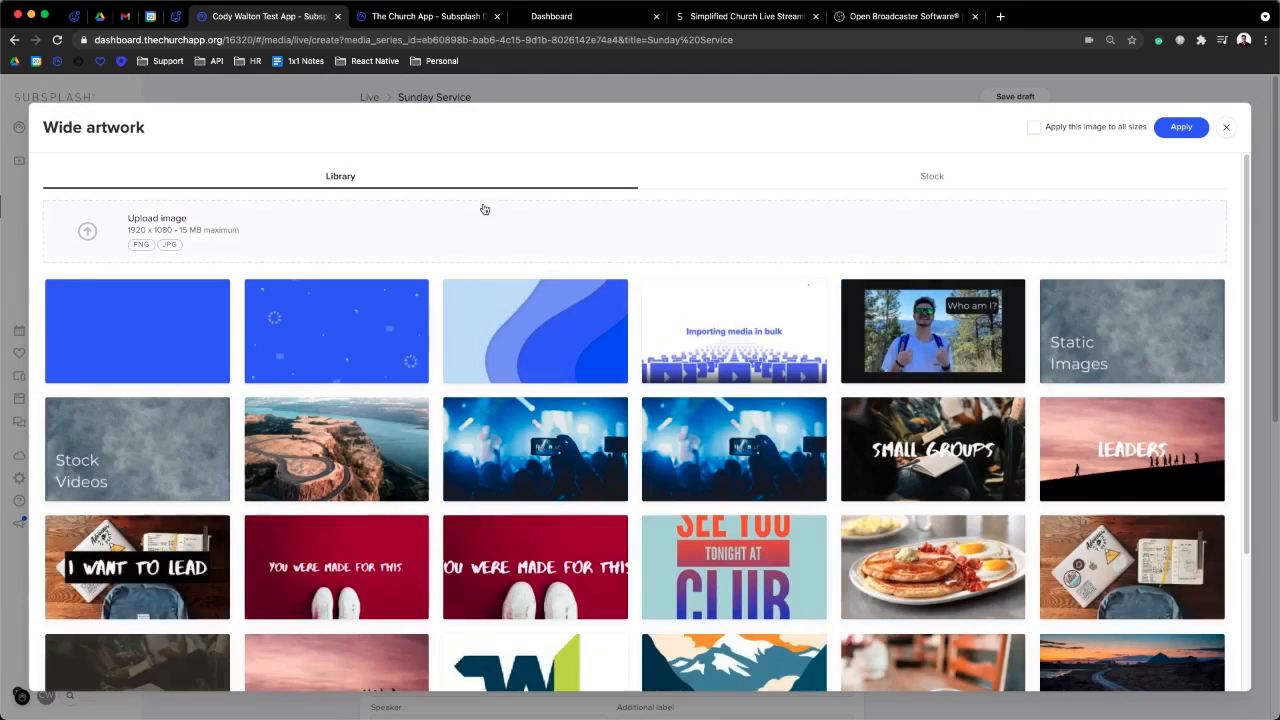
pyautogui.click(349, 337)
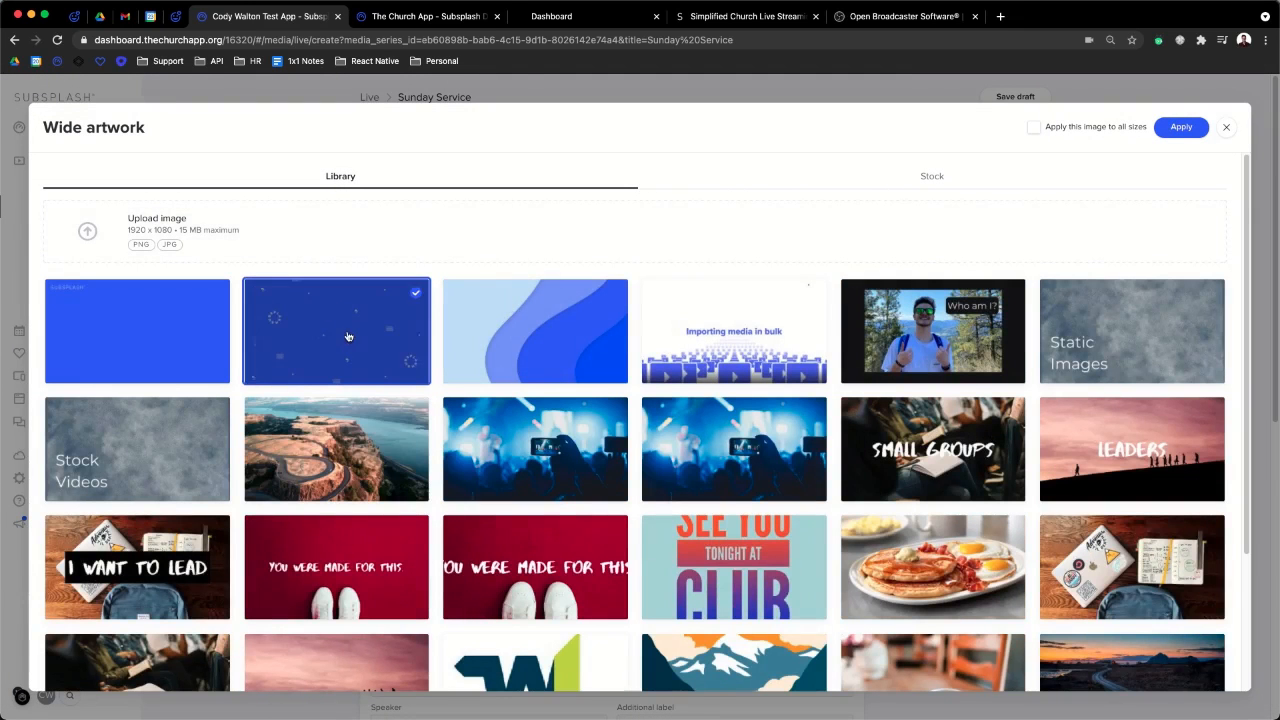
pyautogui.click(1178, 128)
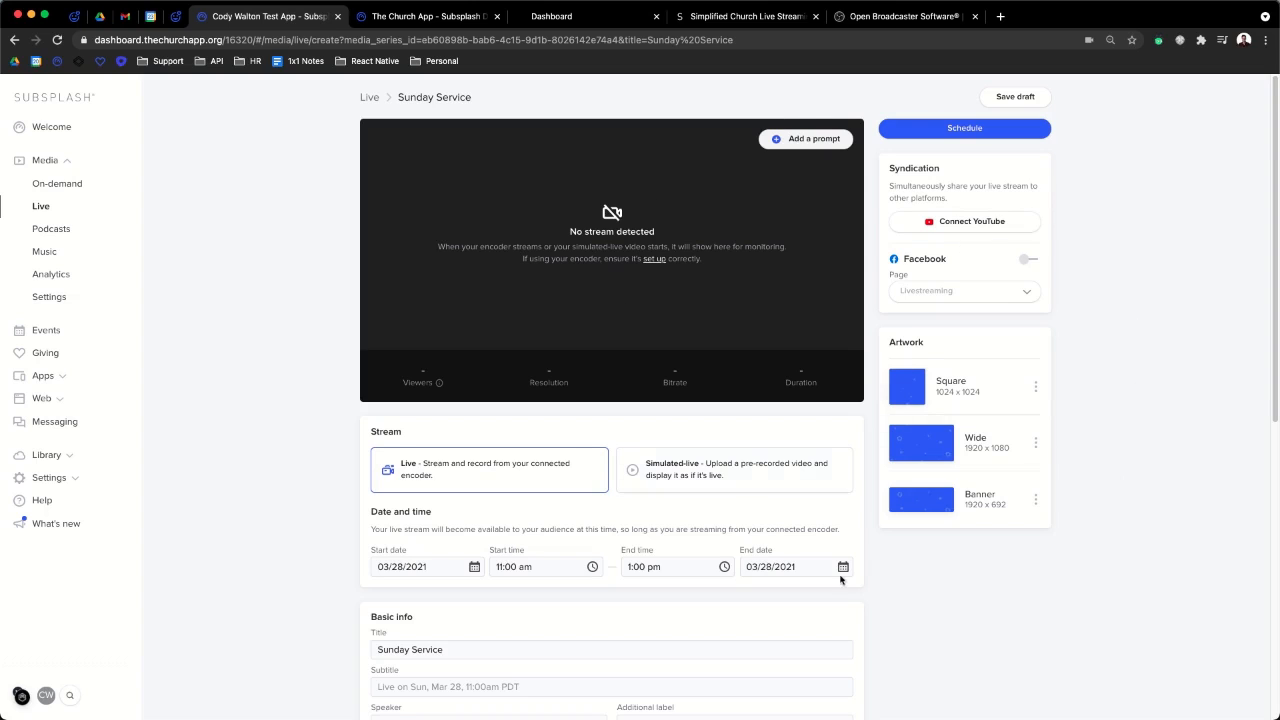
# - Turn on Facebook syndication to the Livestreaming page
pyautogui.click(1032, 261)
pyautogui.click(966, 290)
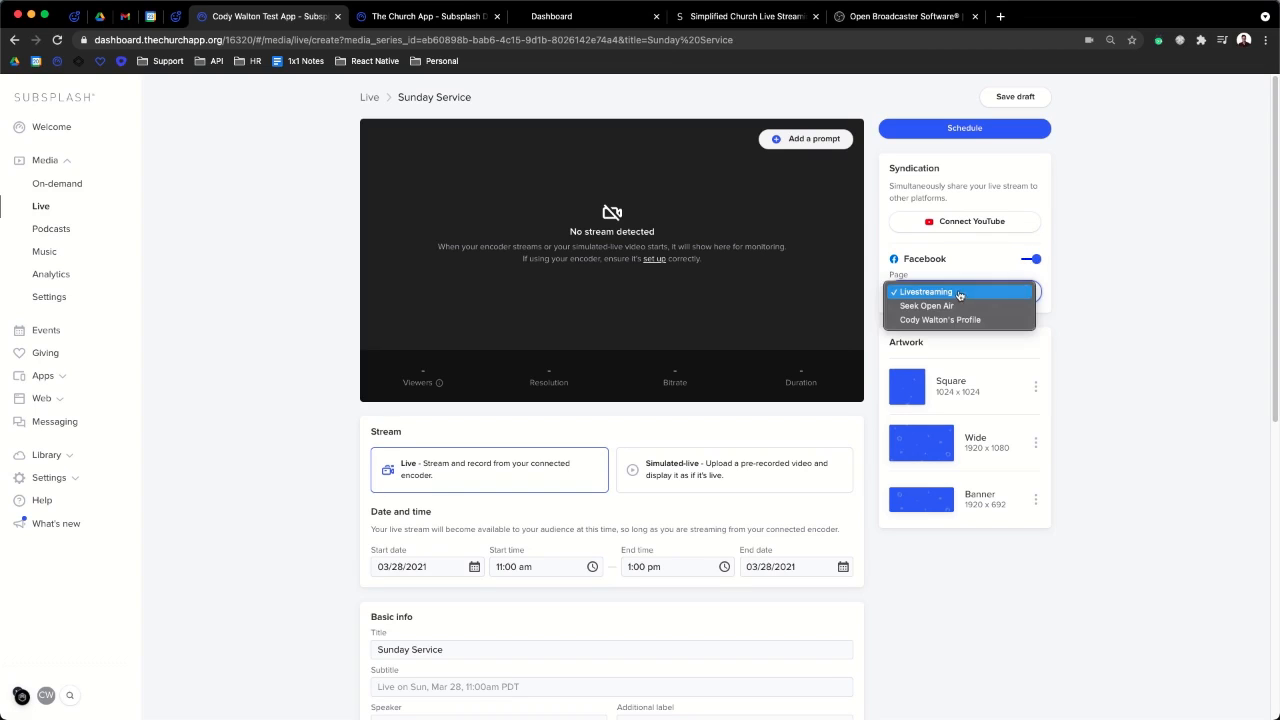
pyautogui.click(938, 296)
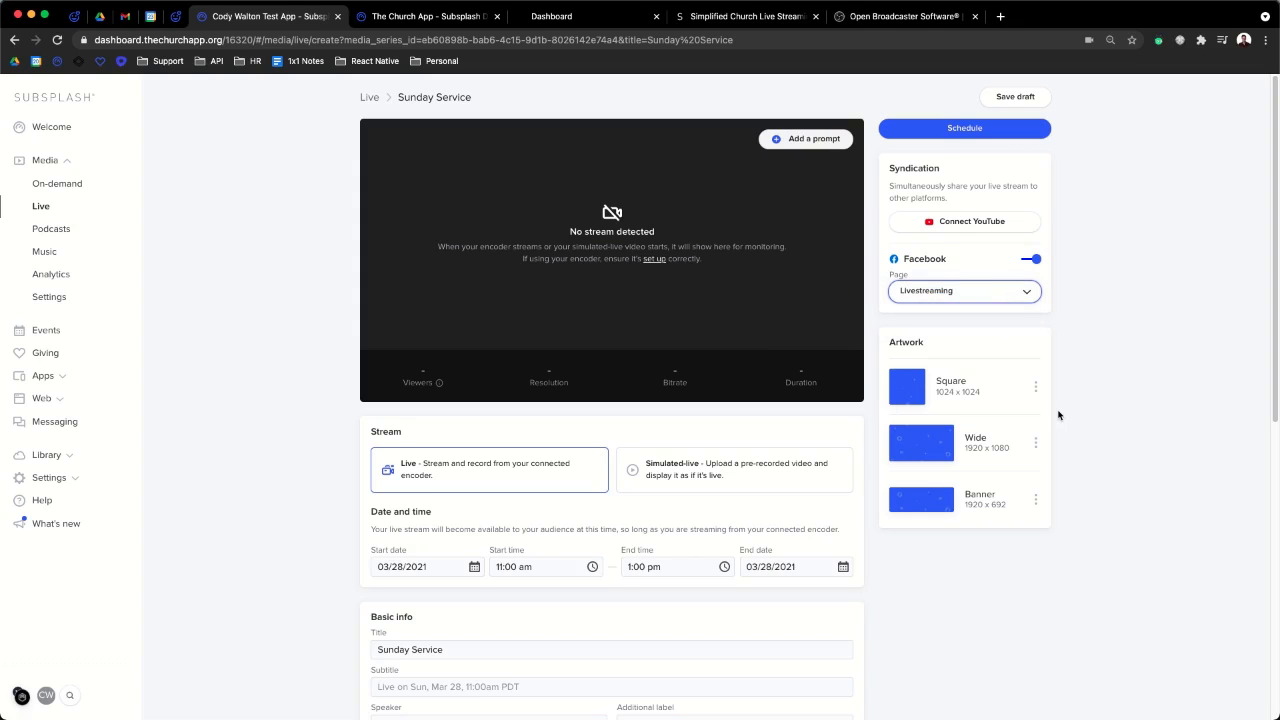
pyautogui.click(1036, 262)
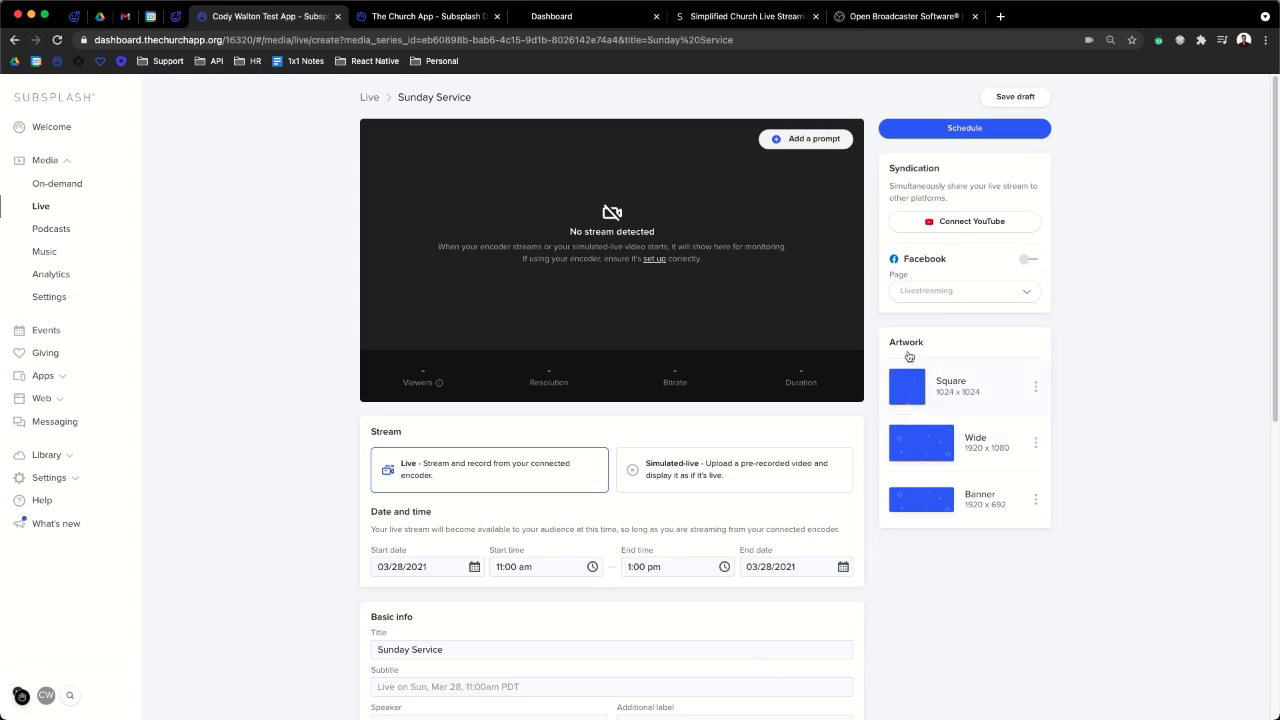
pyautogui.scroll(-1, 500, 584)
pyautogui.scroll(-1, 500, 584)
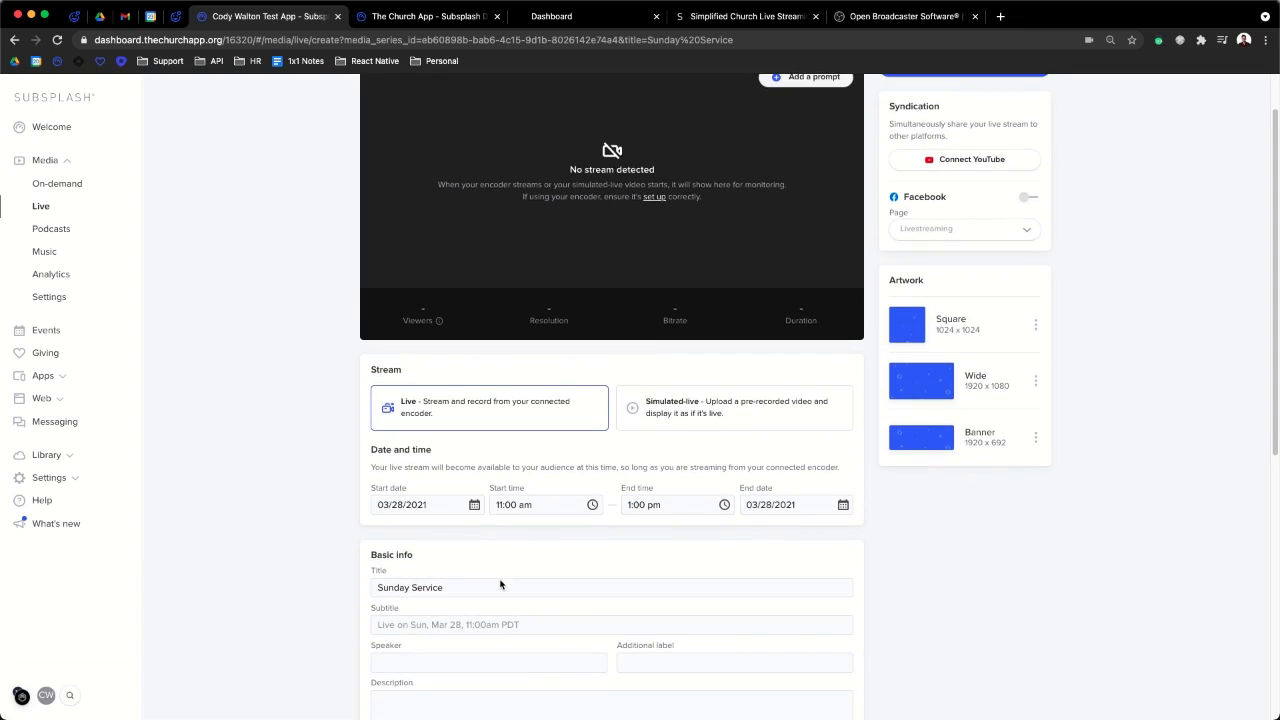
pyautogui.scroll(2, 500, 584)
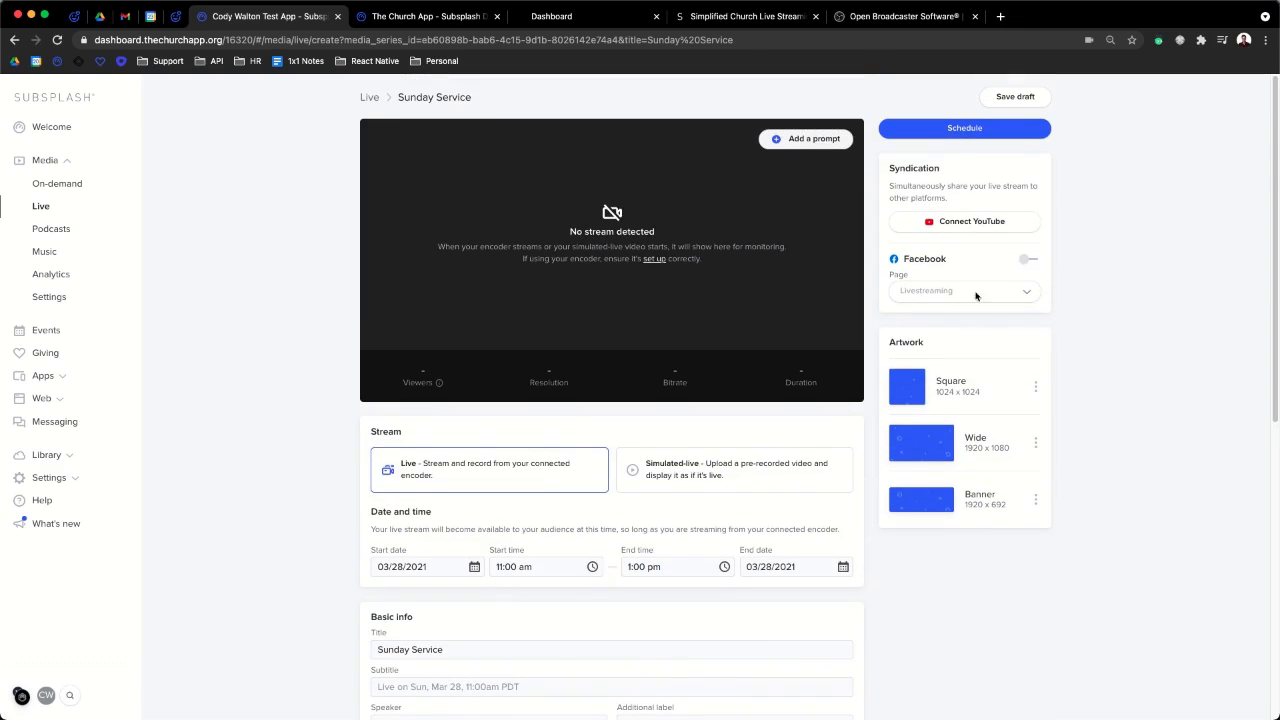
pyautogui.click(1027, 258)
pyautogui.click(966, 128)
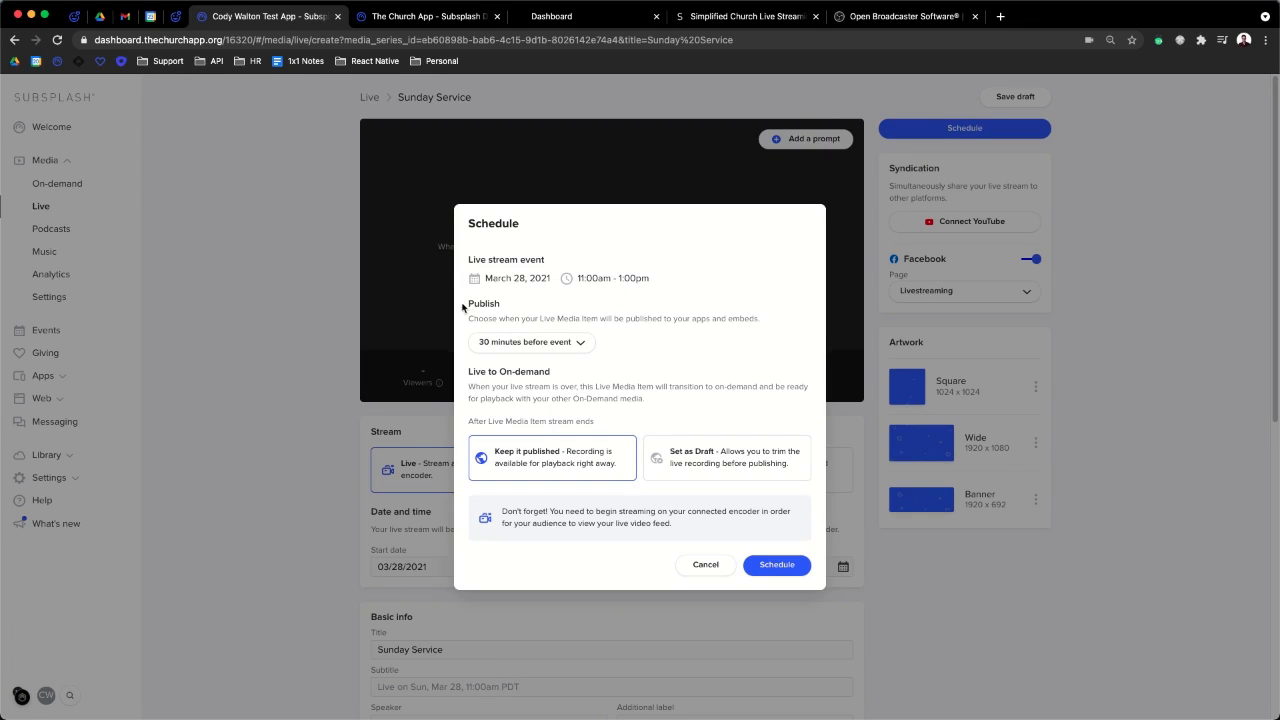
# - Review the Schedule dialog's Publish timing options, leaving it at 30 minutes before the event
pyautogui.moveTo(469, 302); pyautogui.dragTo(798, 349)
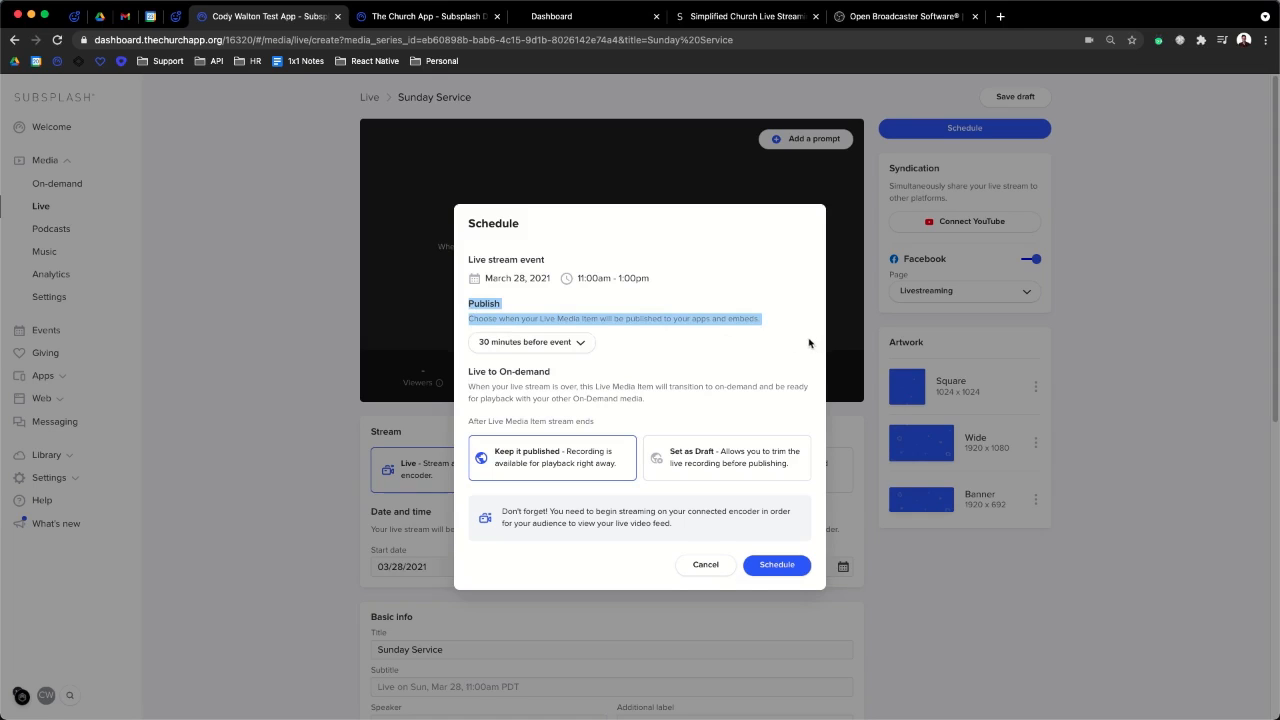
pyautogui.click(484, 313)
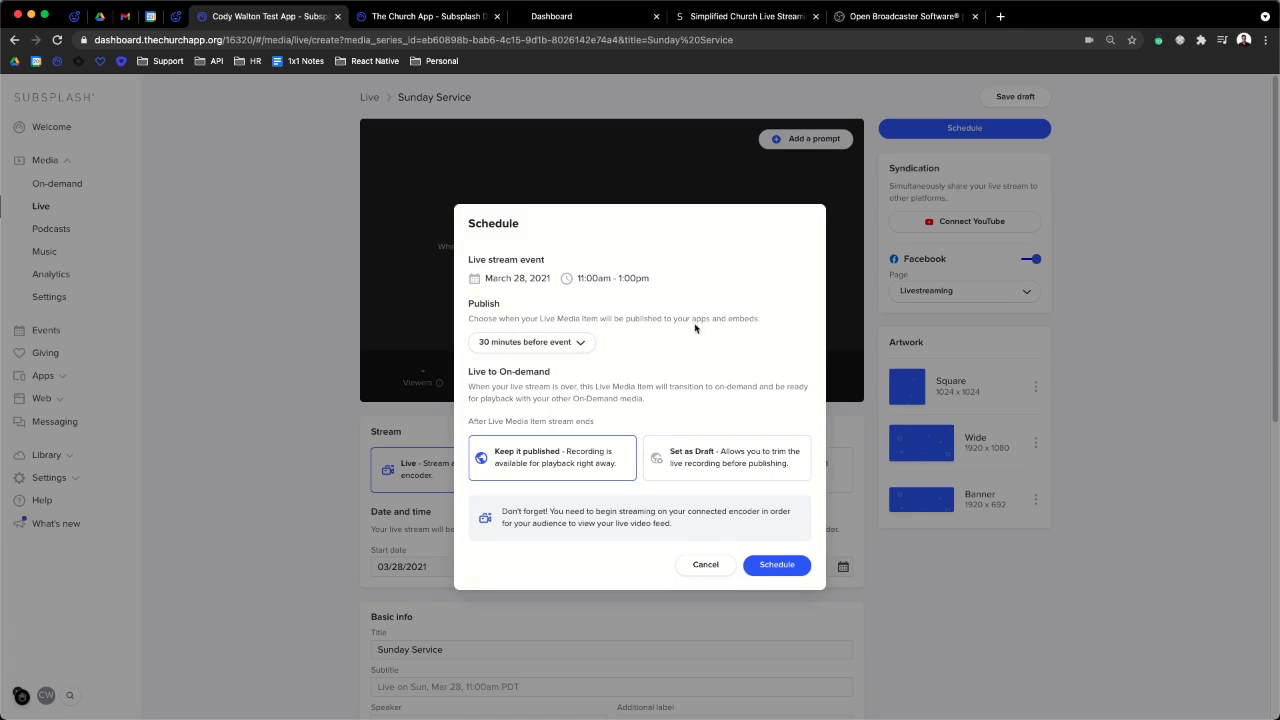
pyautogui.click(579, 343)
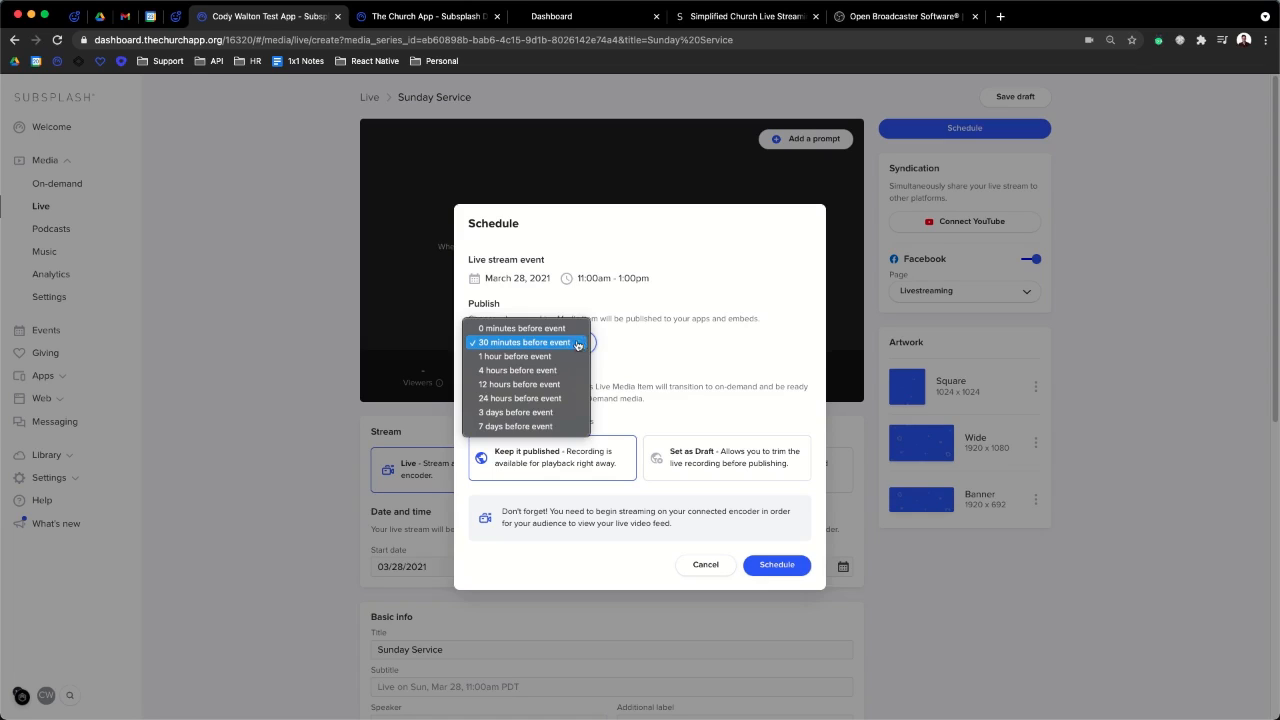
pyautogui.click(537, 345)
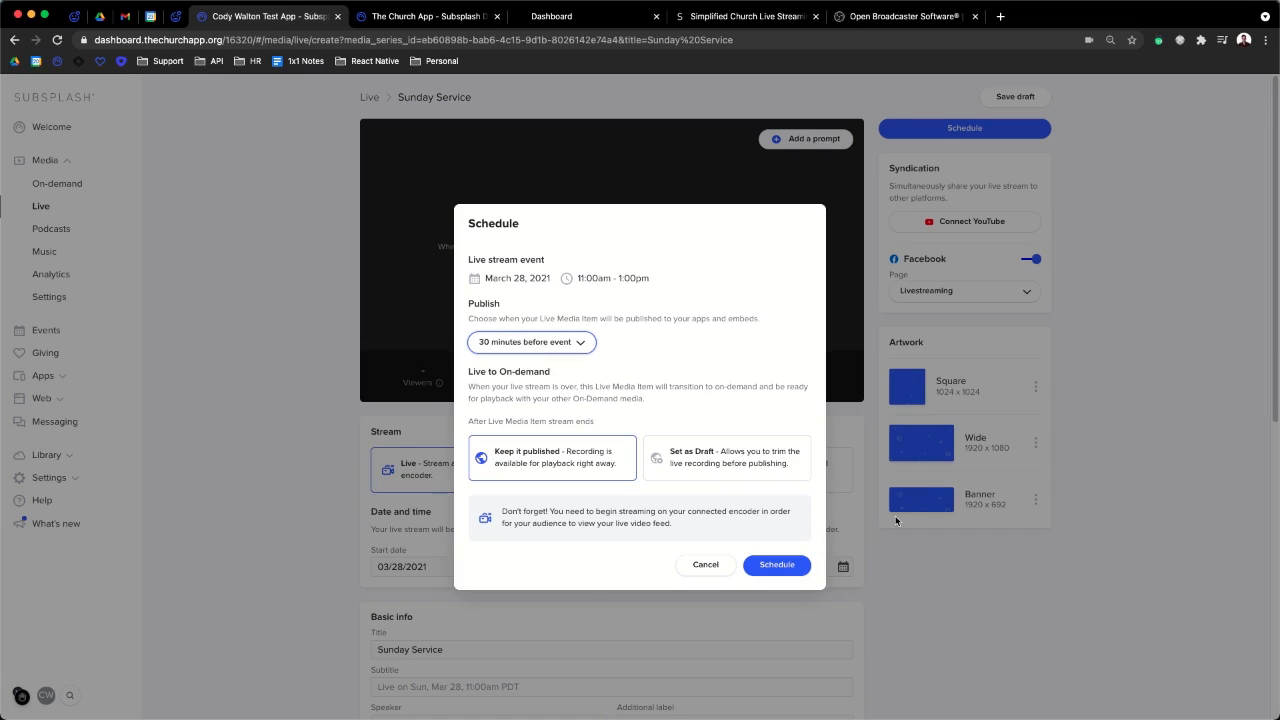
pyautogui.click(576, 344)
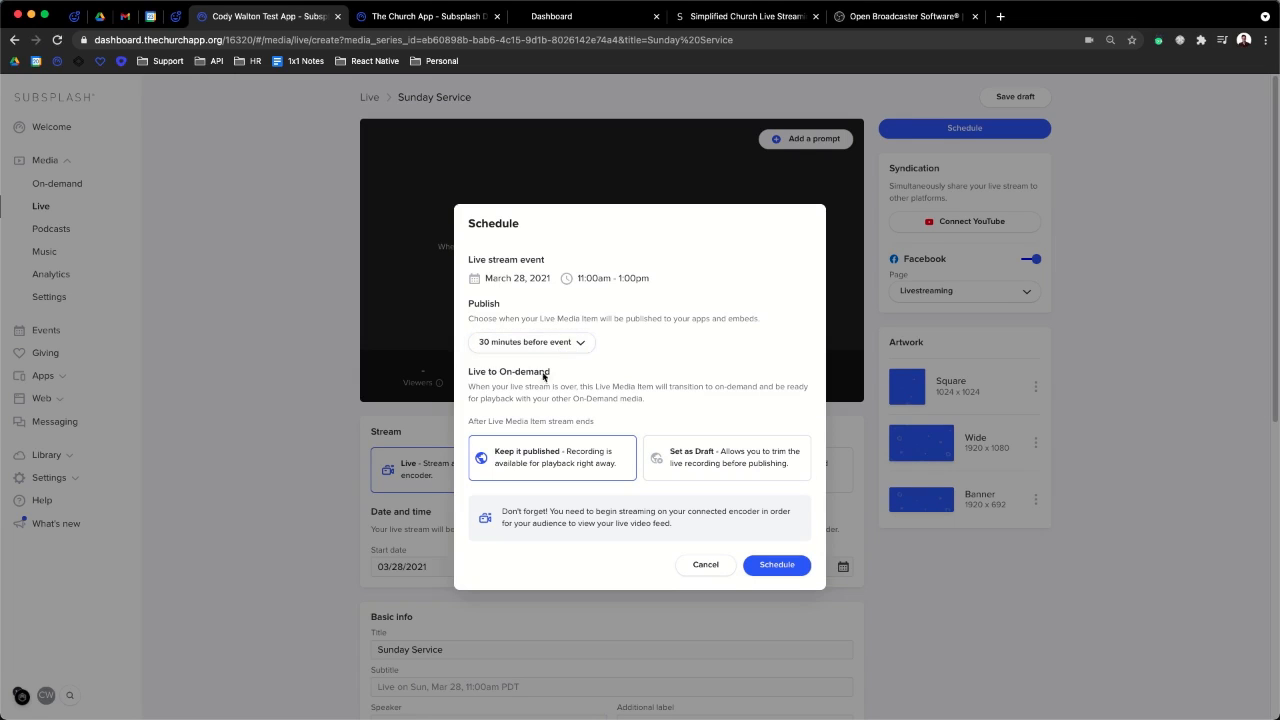
pyautogui.click(548, 348)
# - Set publishing to 7 days before the event and recheck the Publish options
pyautogui.click(511, 428)
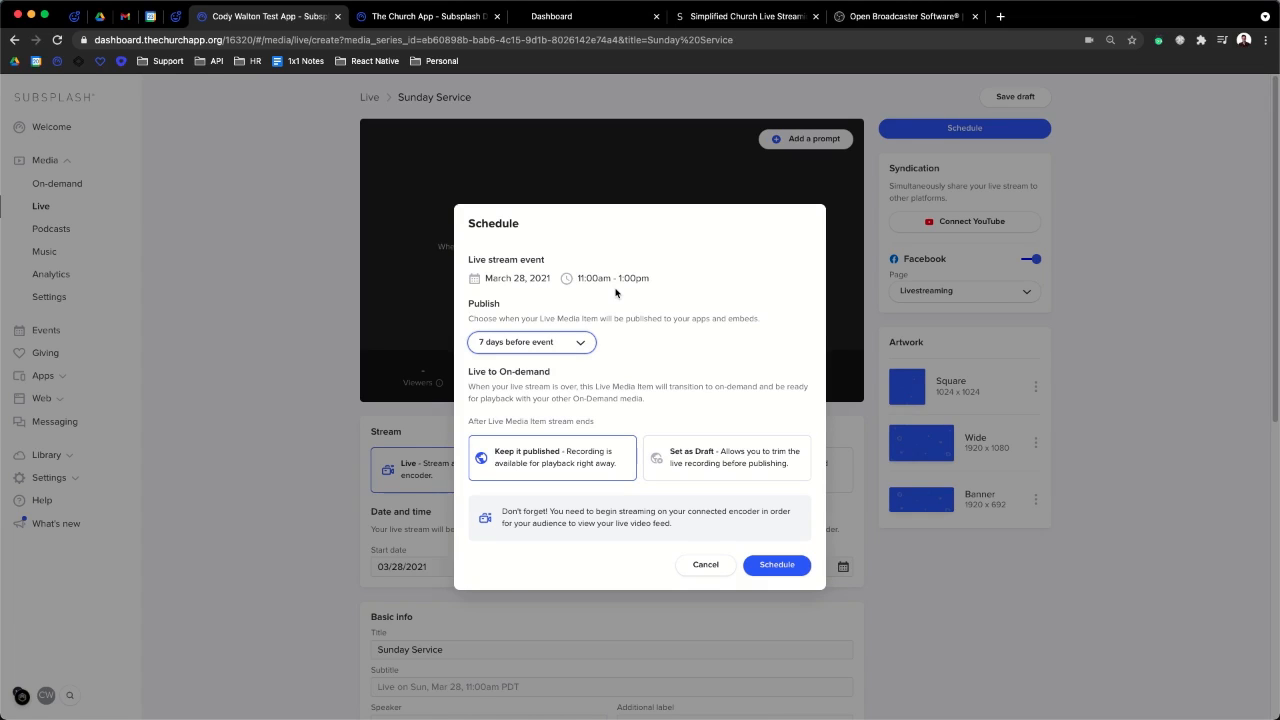
pyautogui.click(568, 346)
pyautogui.click(571, 346)
pyautogui.click(573, 346)
pyautogui.click(573, 346)
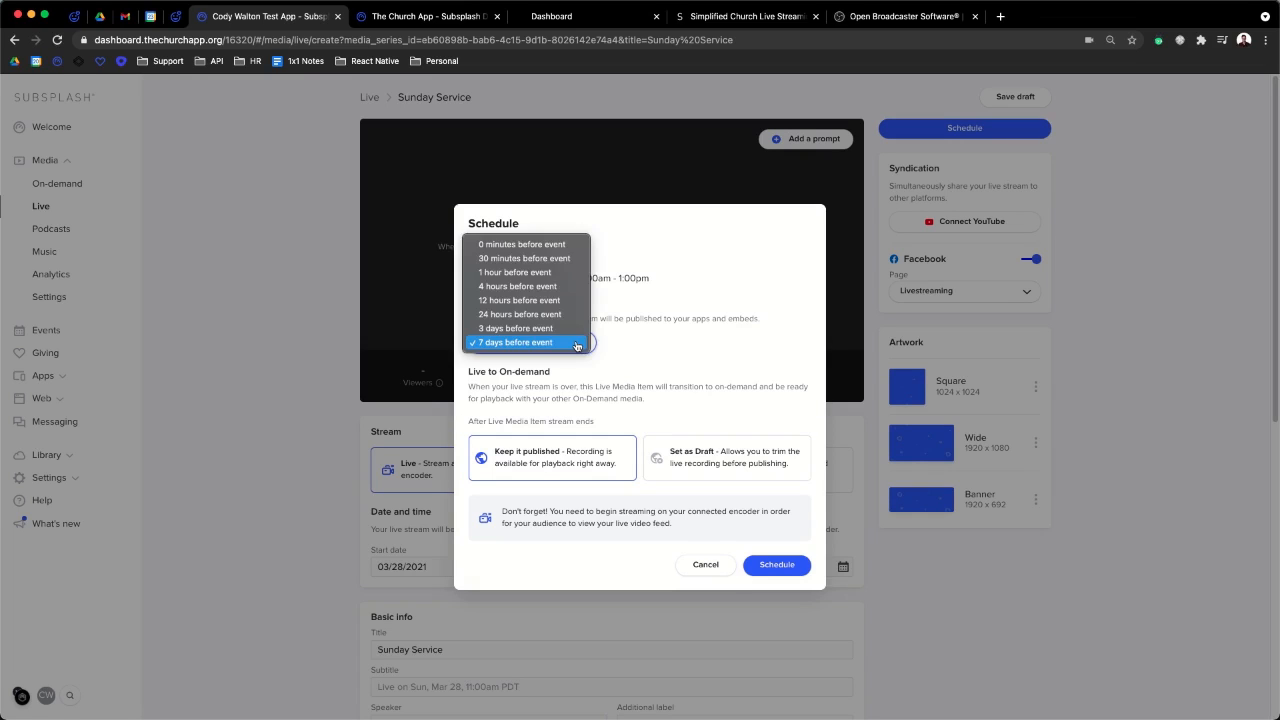
pyautogui.click(576, 346)
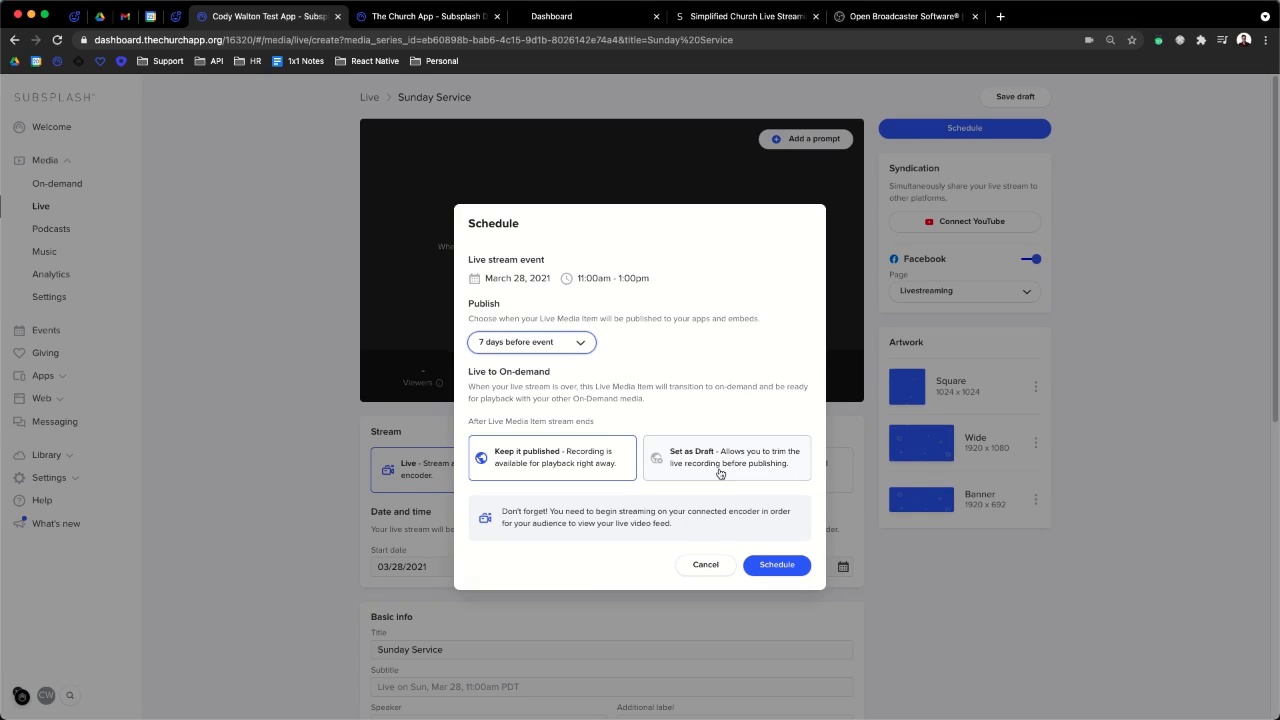
pyautogui.moveTo(686, 533); pyautogui.dragTo(493, 516)
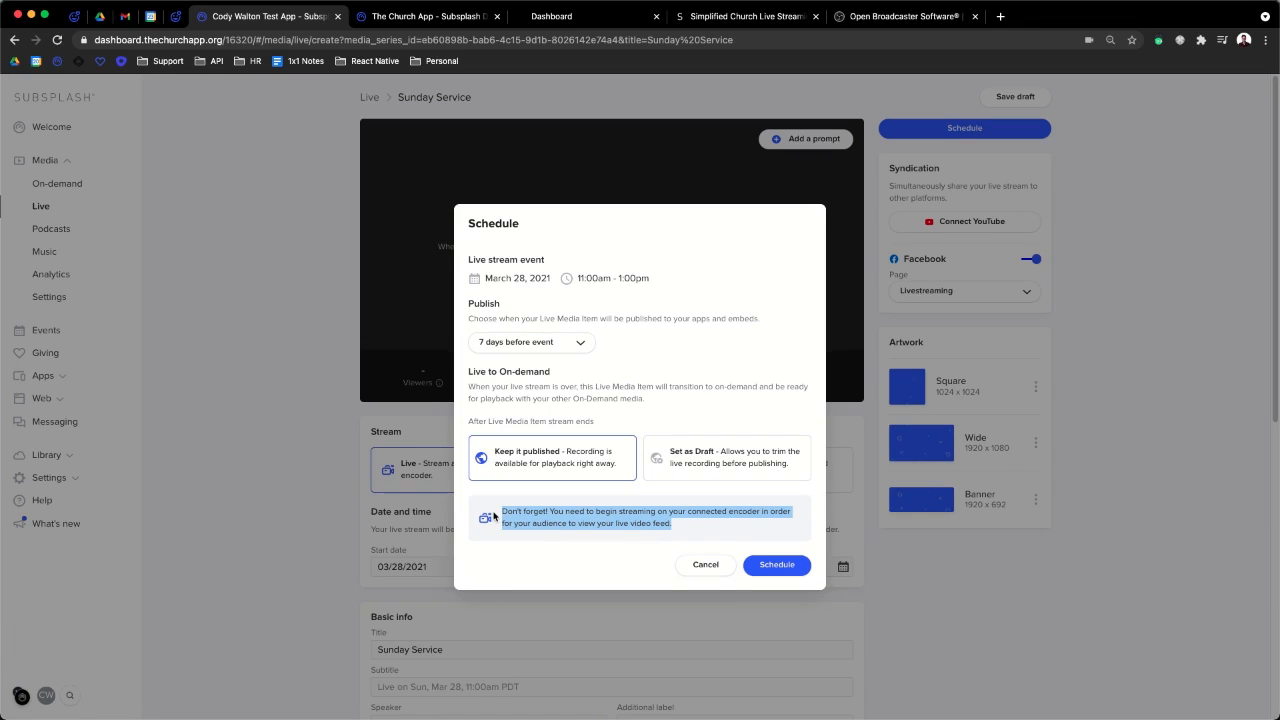
pyautogui.click(565, 518)
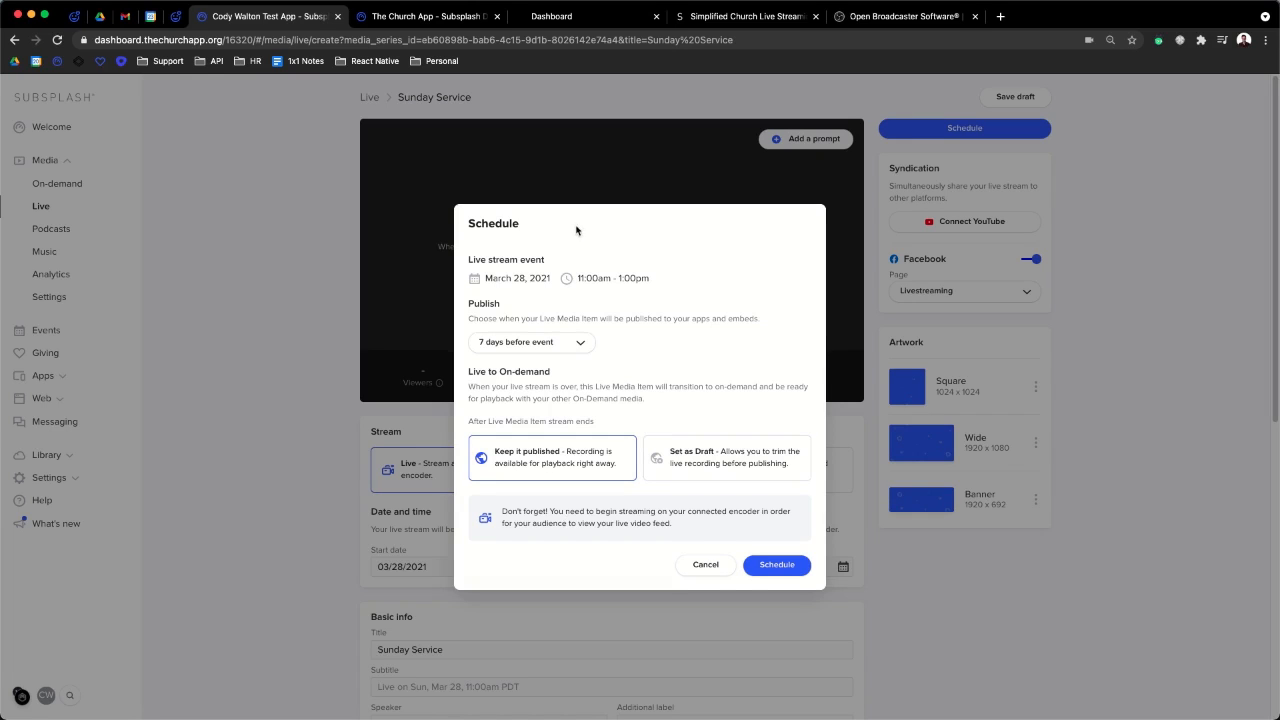
pyautogui.moveTo(572, 279); pyautogui.dragTo(646, 281)
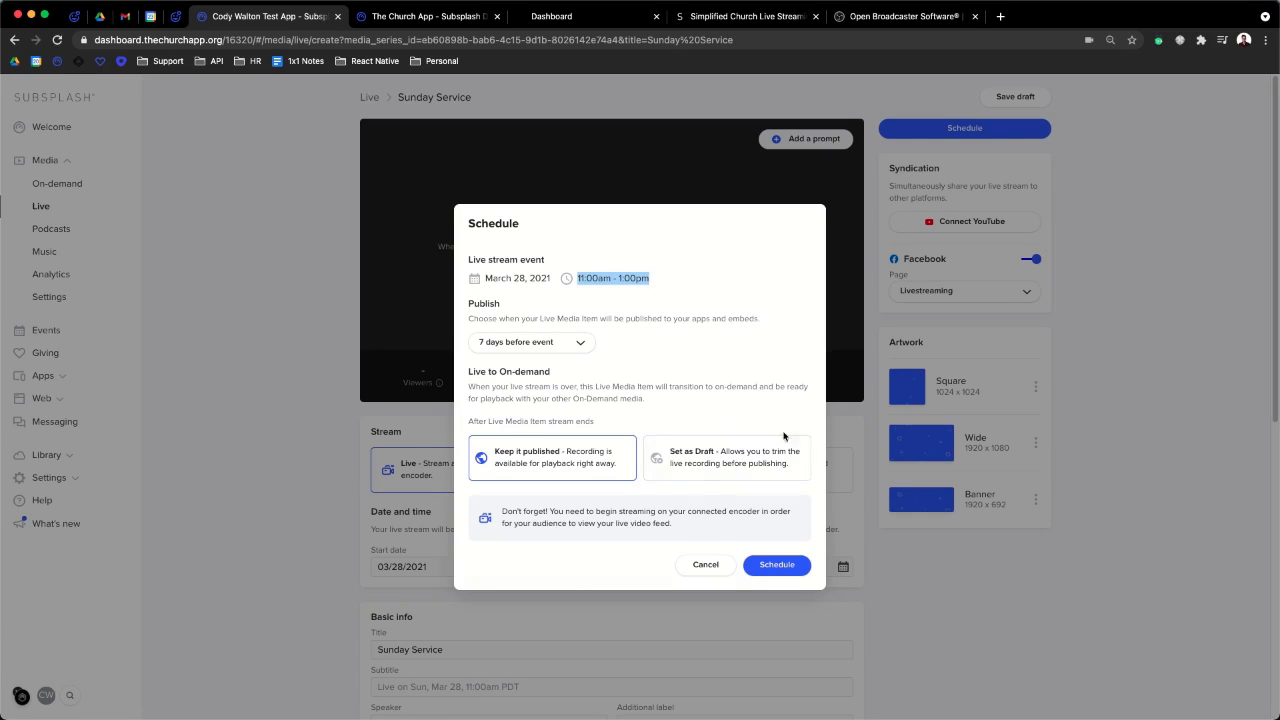
pyautogui.click(588, 274)
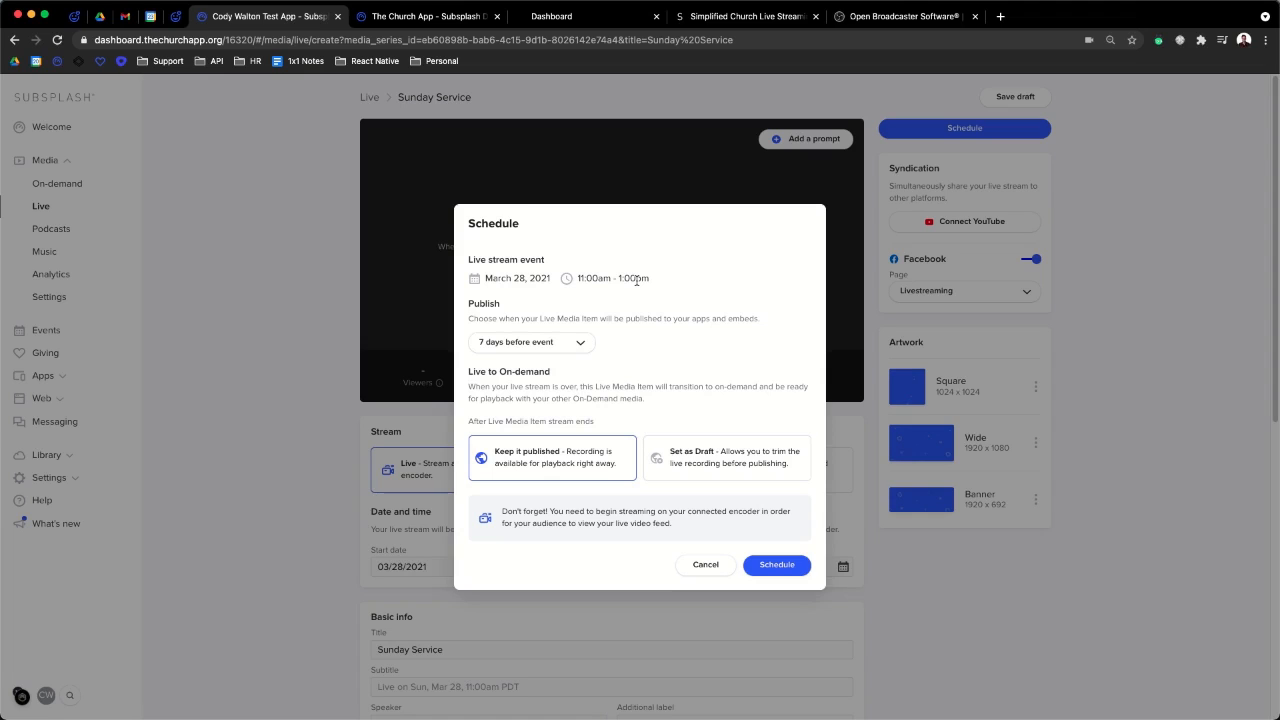
pyautogui.click(780, 568)
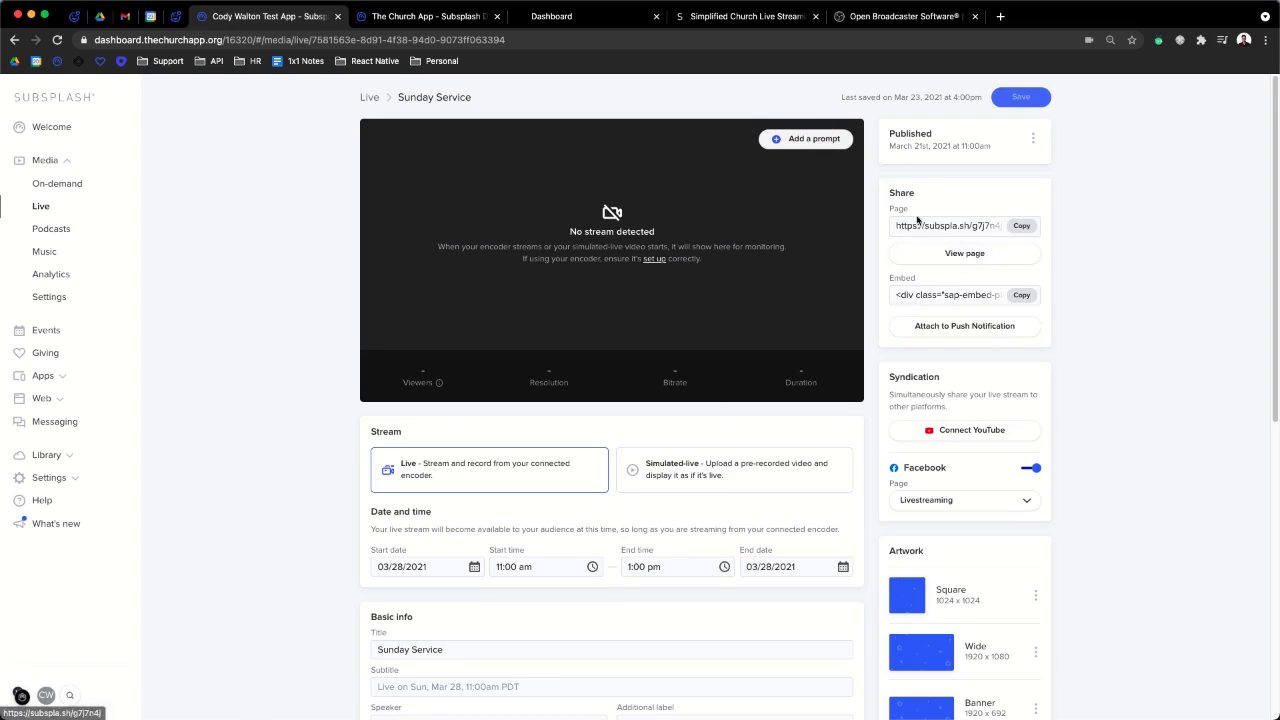
# - Open the Sunday Service public page and select its web address
pyautogui.scroll(-1, 936, 378)
pyautogui.scroll(1, 936, 378)
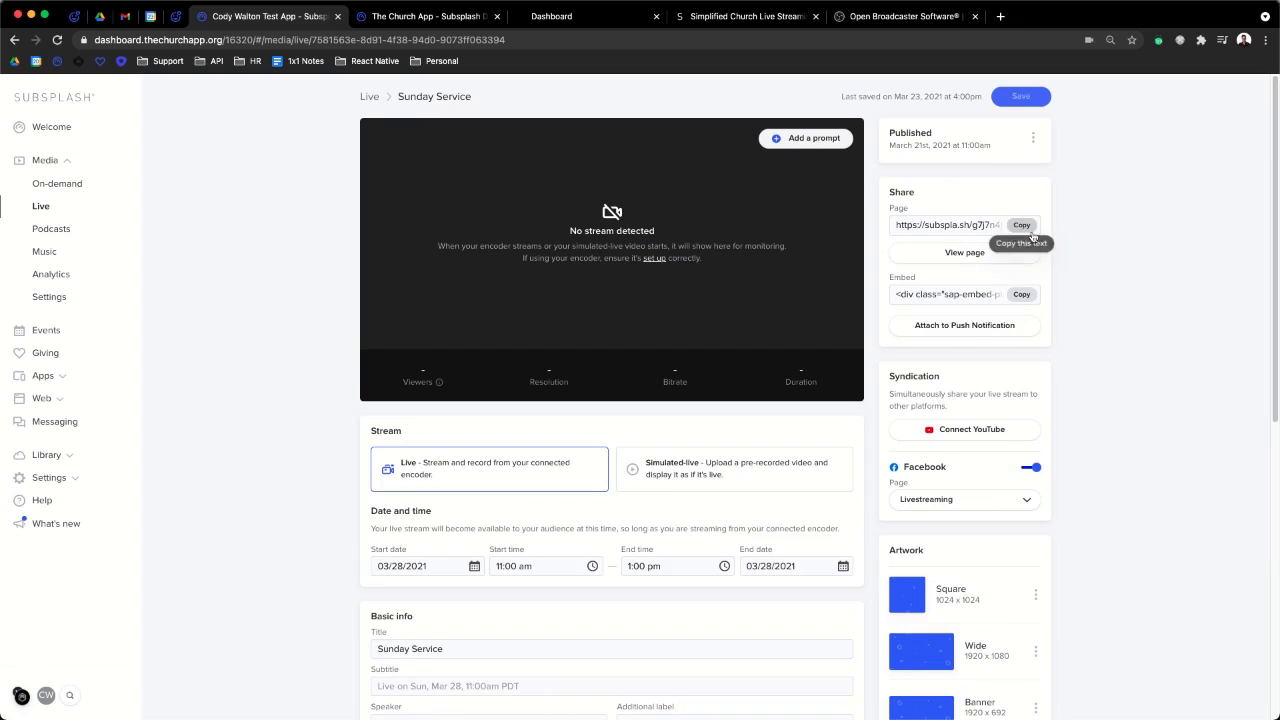
pyautogui.click(985, 253)
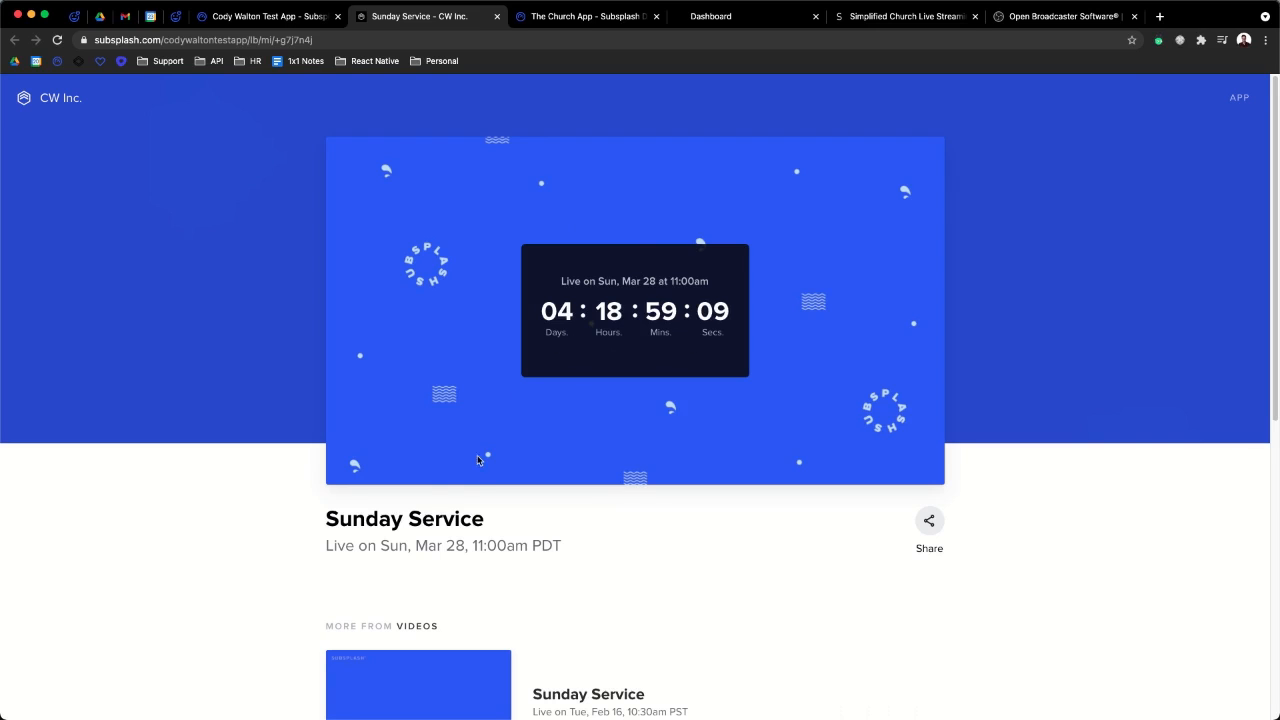
pyautogui.click(268, 20)
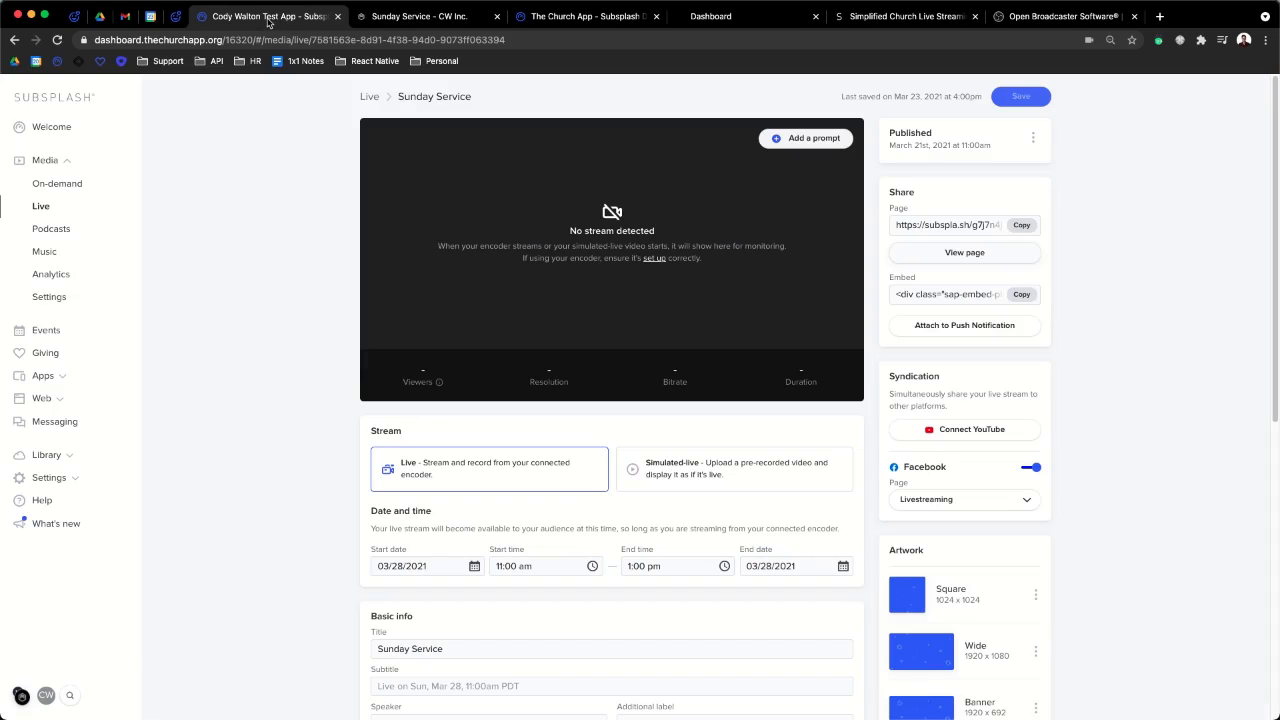
pyautogui.click(392, 18)
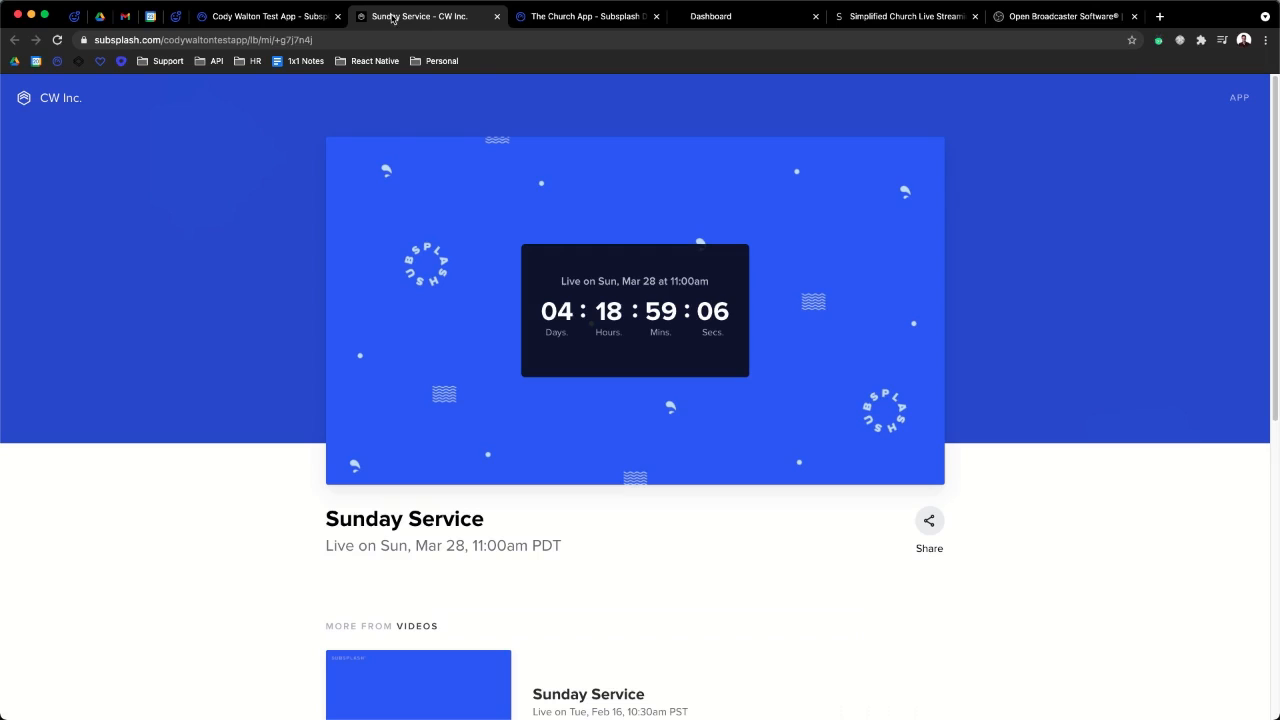
pyautogui.click(334, 39)
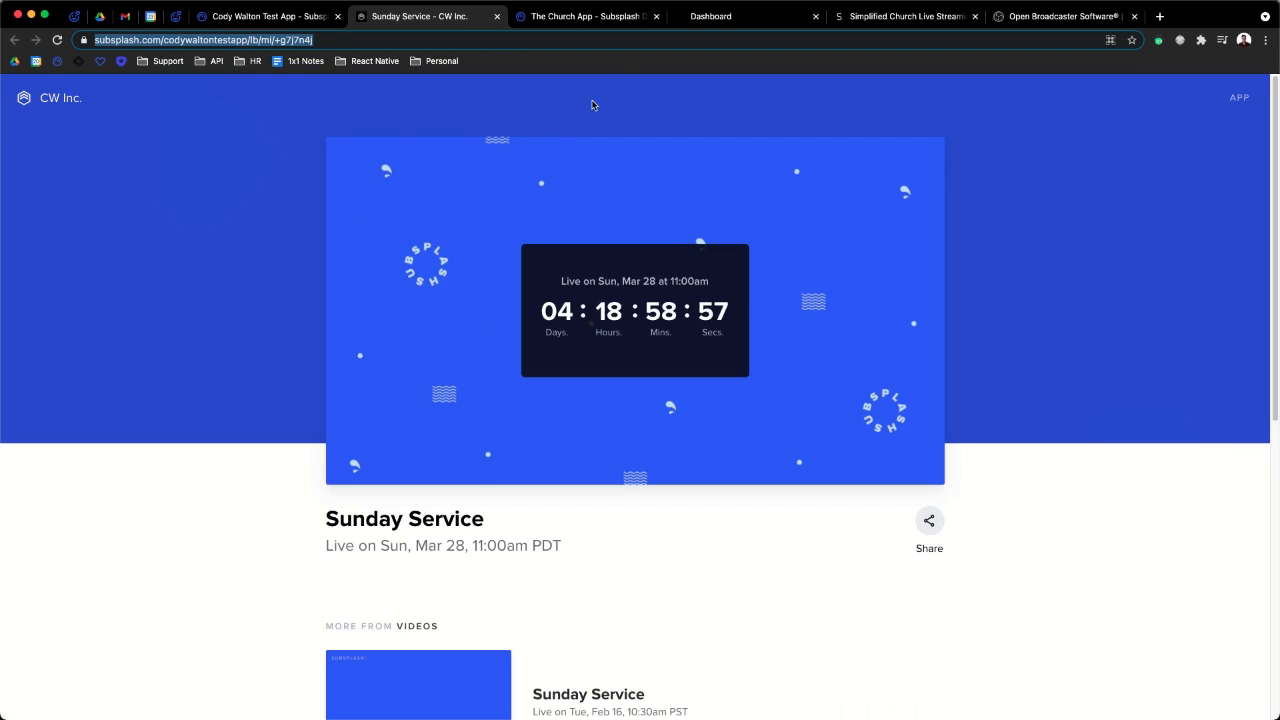
pyautogui.click(254, 18)
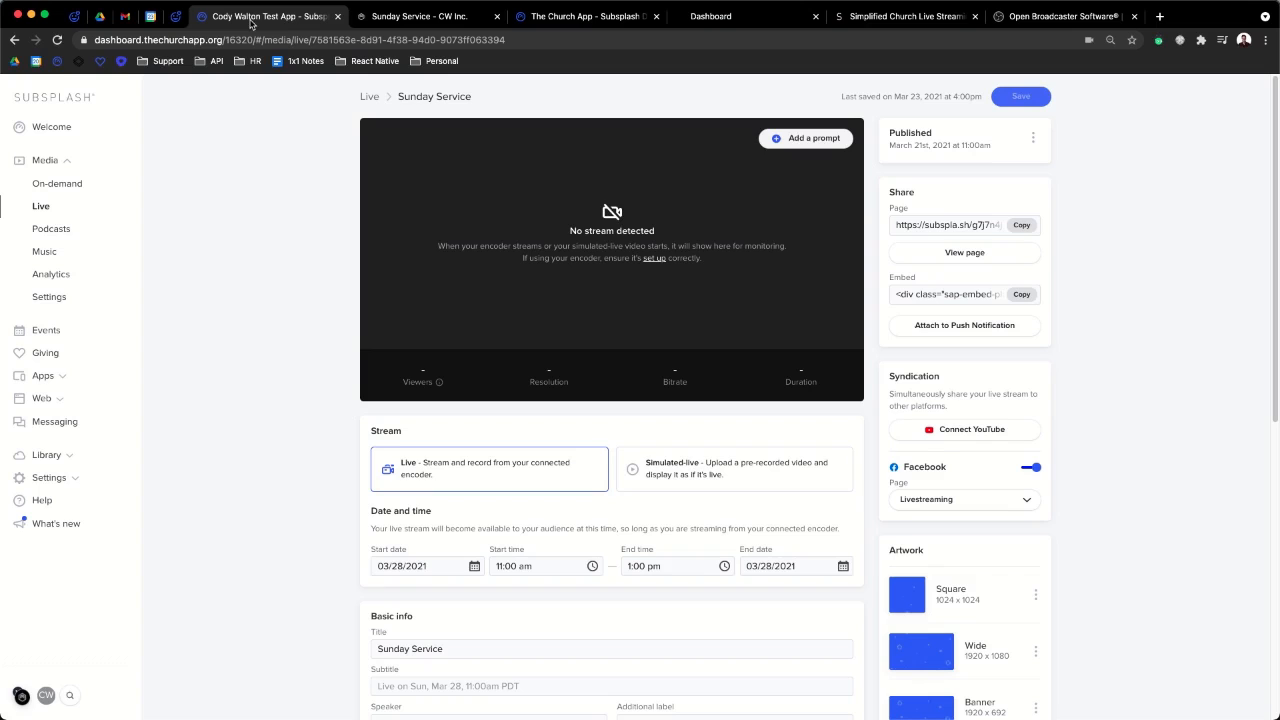
# - Copy the live stream embed code and check the public countdown page
pyautogui.click(1022, 295)
pyautogui.click(420, 16)
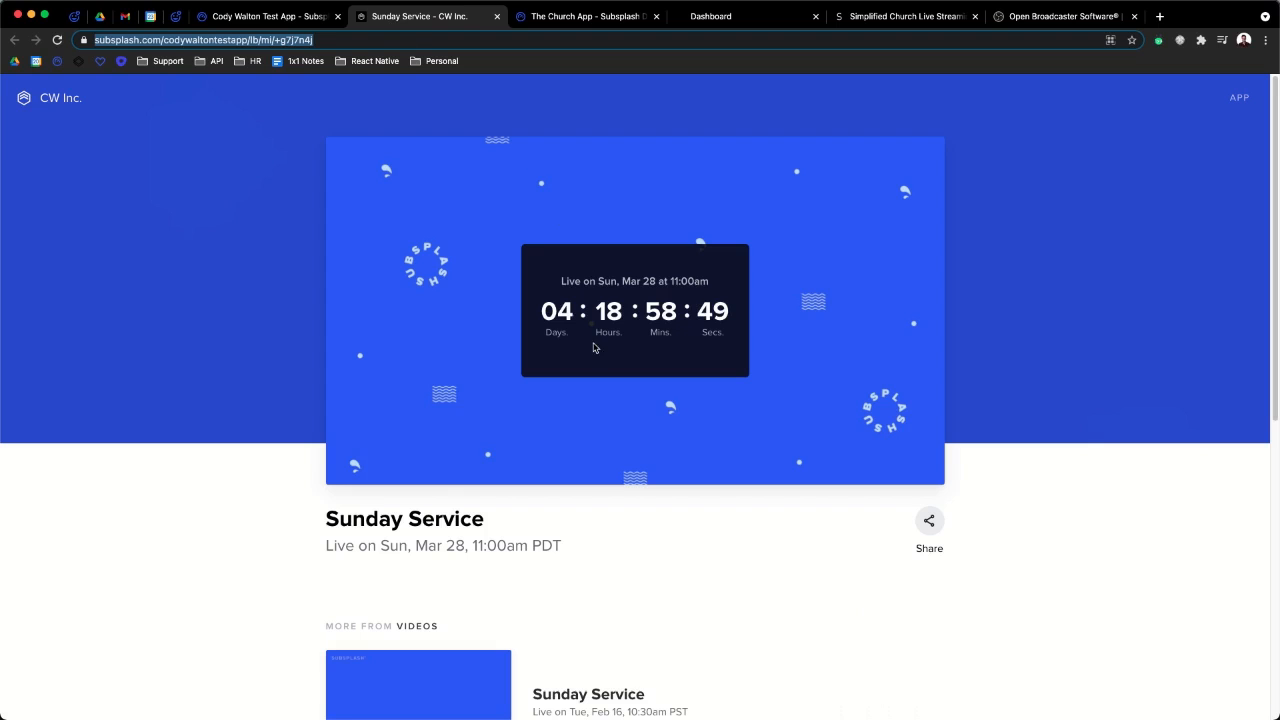
pyautogui.click(248, 24)
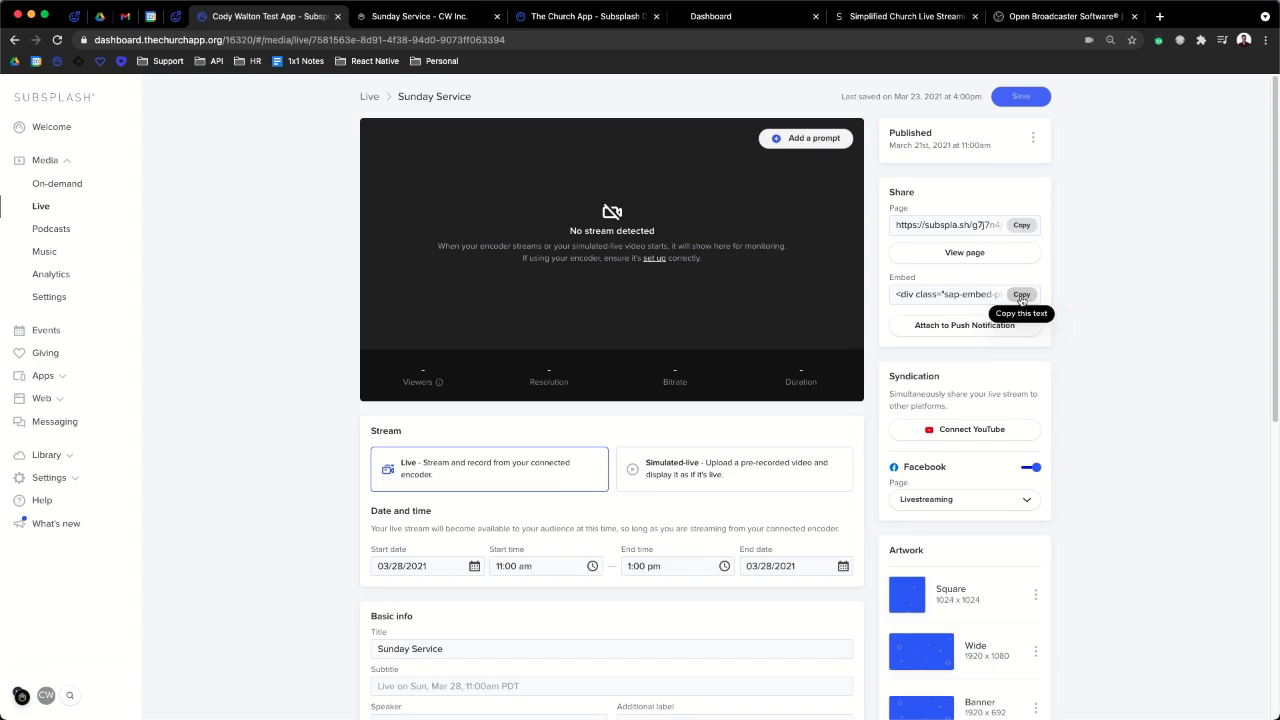
pyautogui.click(966, 331)
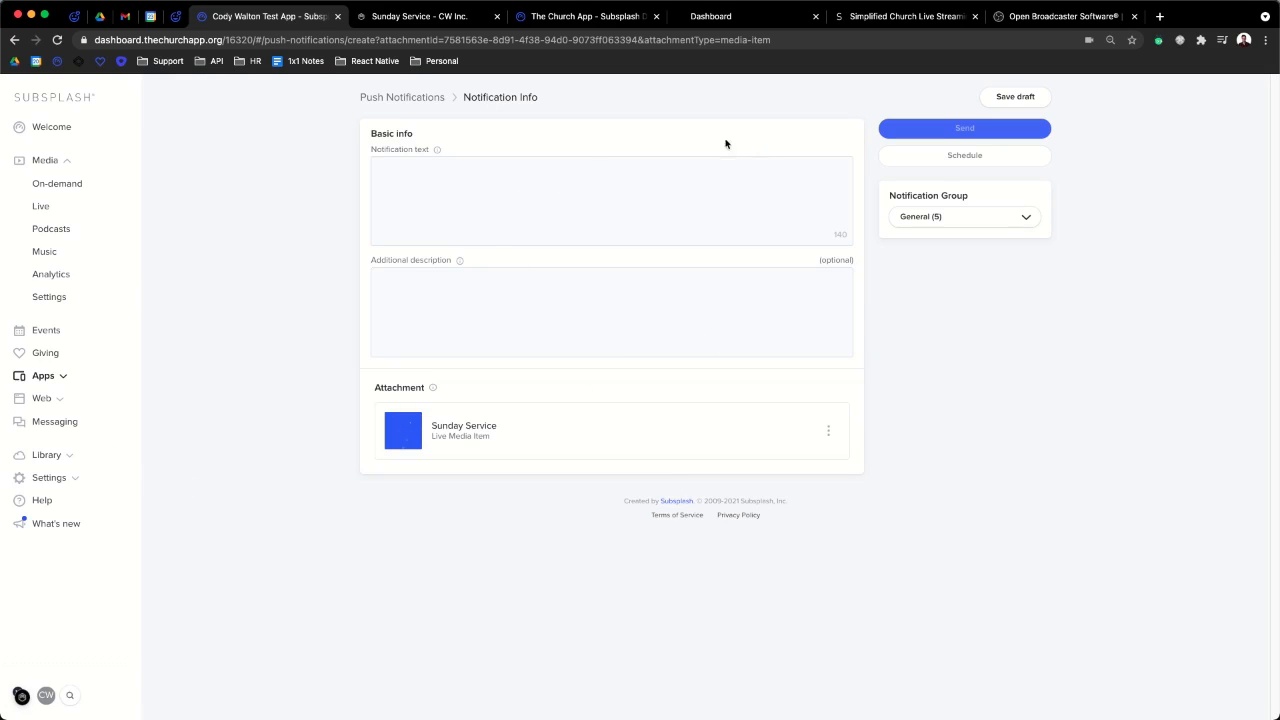
# - Write the push notification 'Hey Join us for our stream' and keep General (5) as recipients
pyautogui.click(428, 177)
pyautogui.write('Hey Jo')
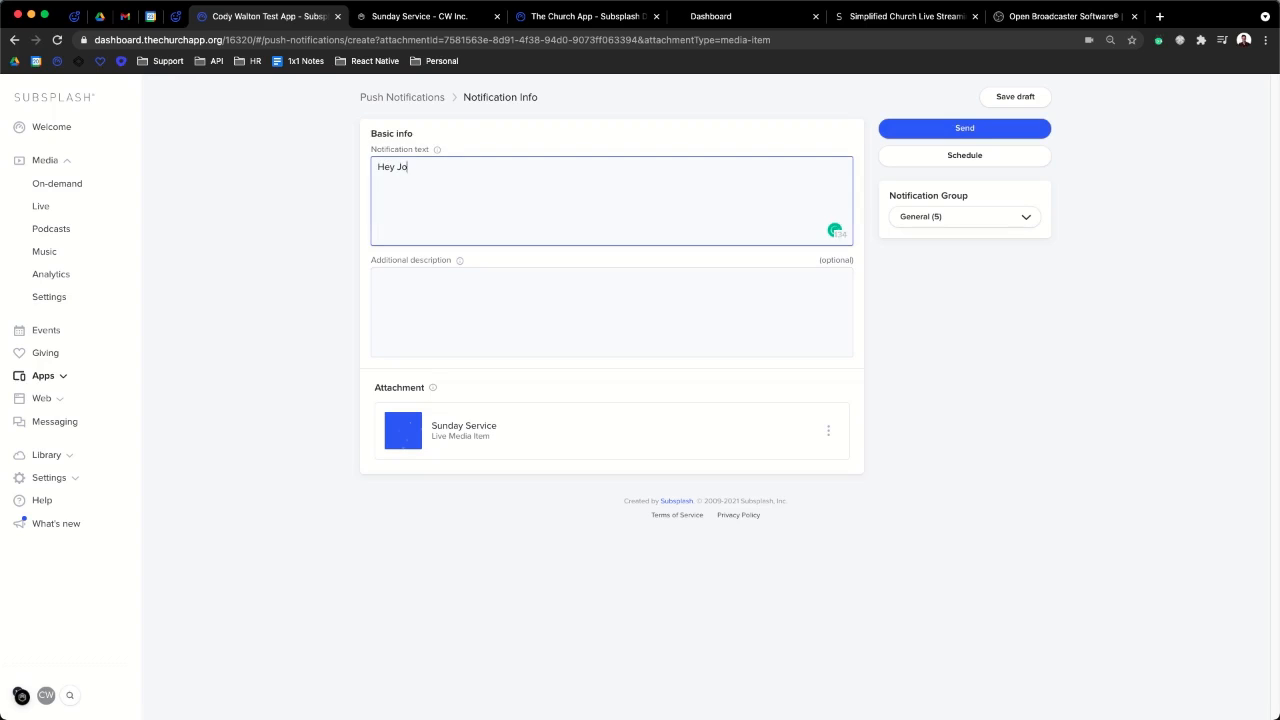
pyautogui.write('in us for our stream!')
pyautogui.click(954, 217)
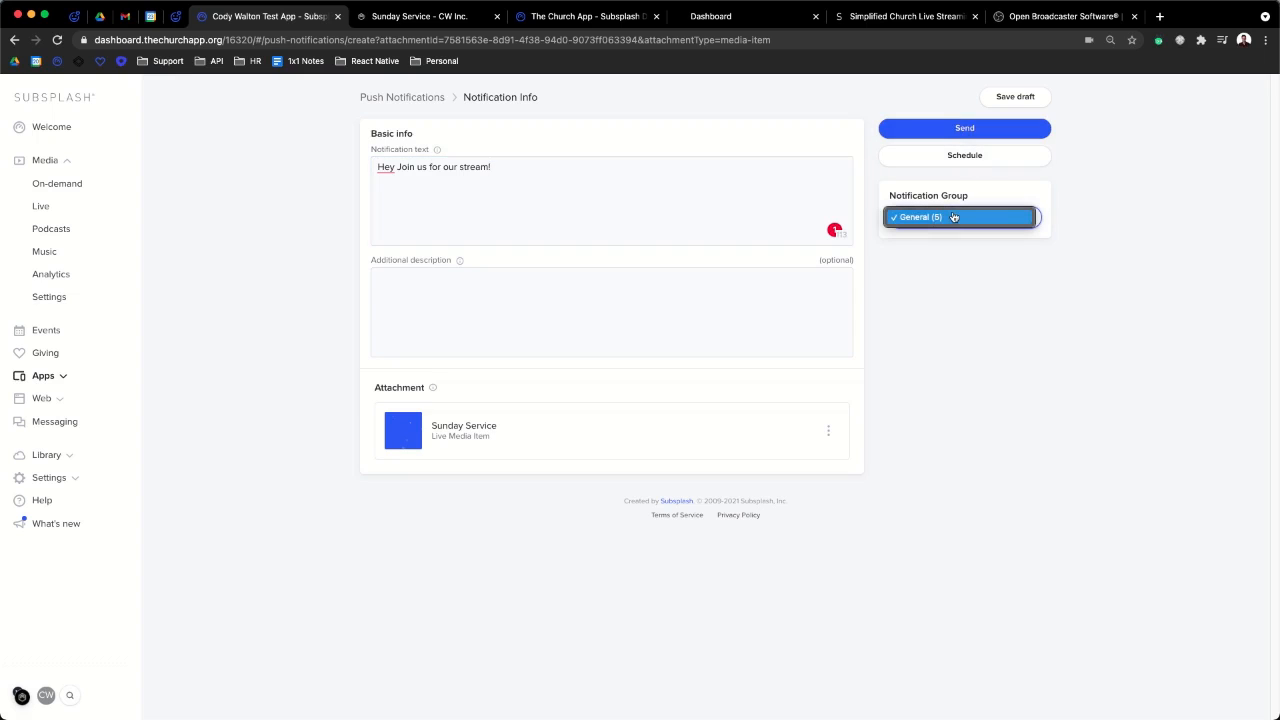
pyautogui.click(952, 216)
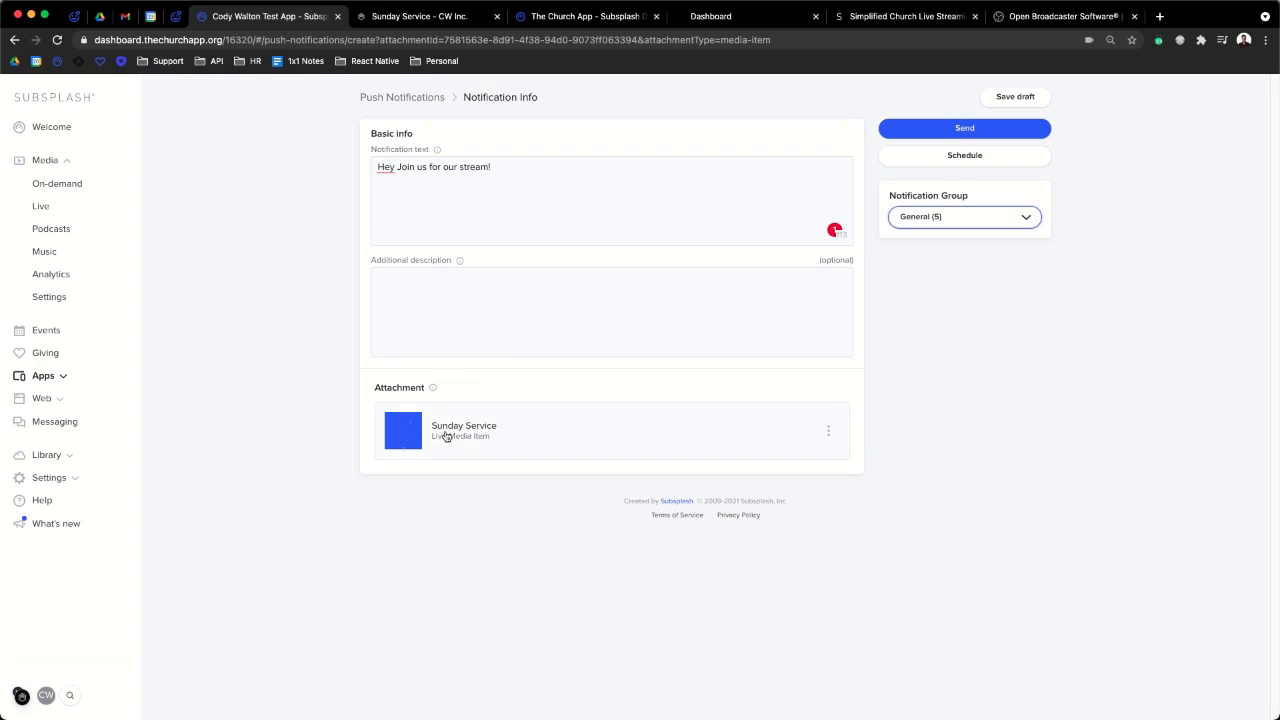
# - Schedule the notification to send on March 28, 2021 at 10:55am
pyautogui.click(983, 155)
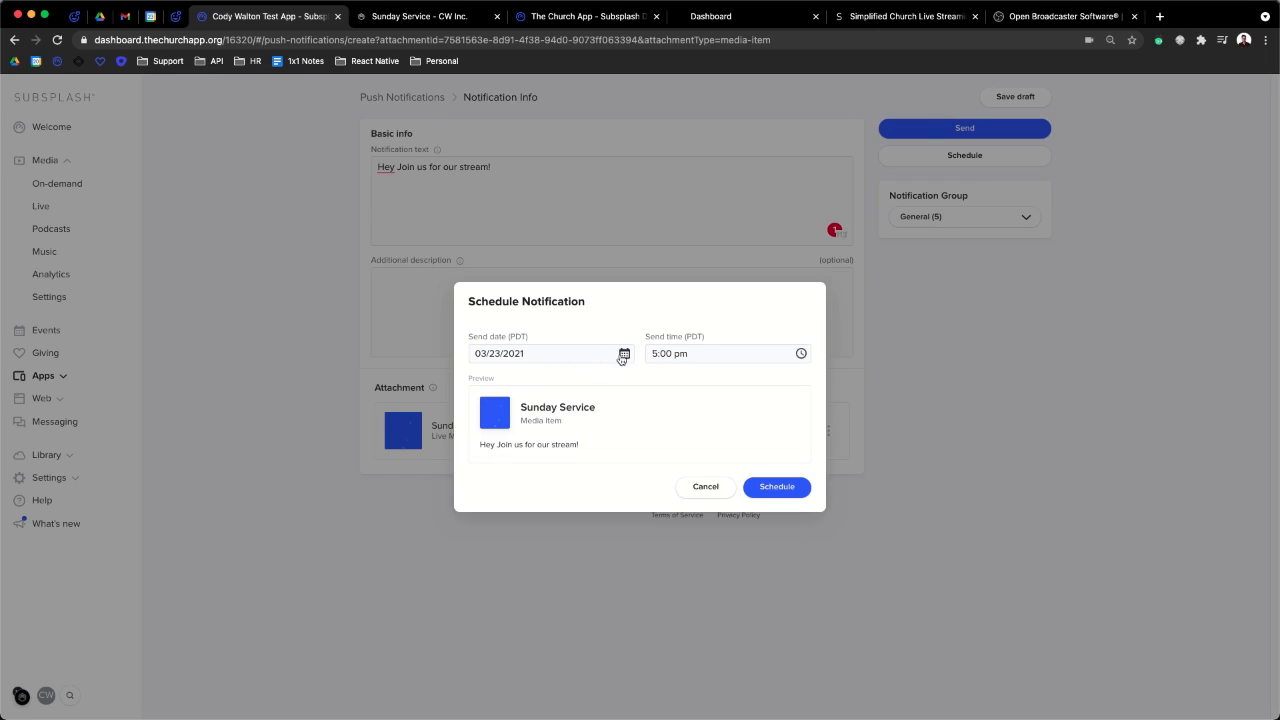
pyautogui.click(684, 353)
pyautogui.write('10:55am')
pyautogui.click(788, 486)
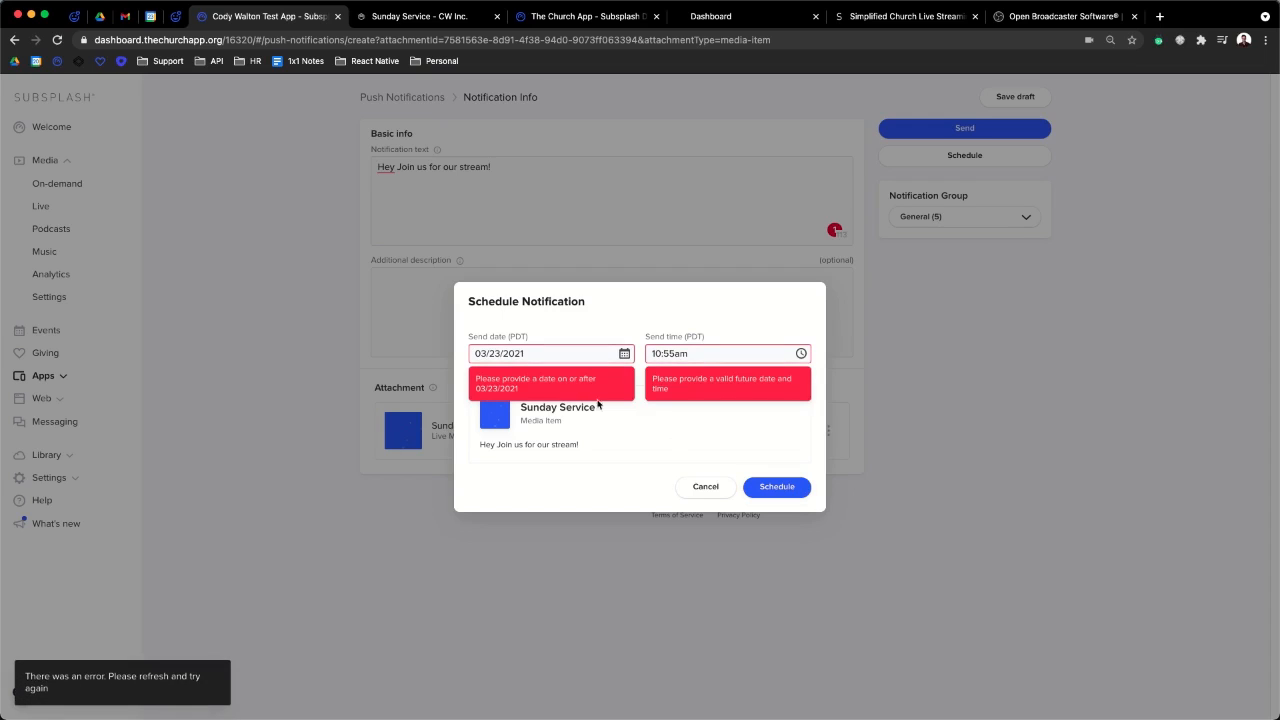
pyautogui.click(624, 353)
pyautogui.click(623, 353)
pyautogui.click(623, 353)
pyautogui.click(491, 538)
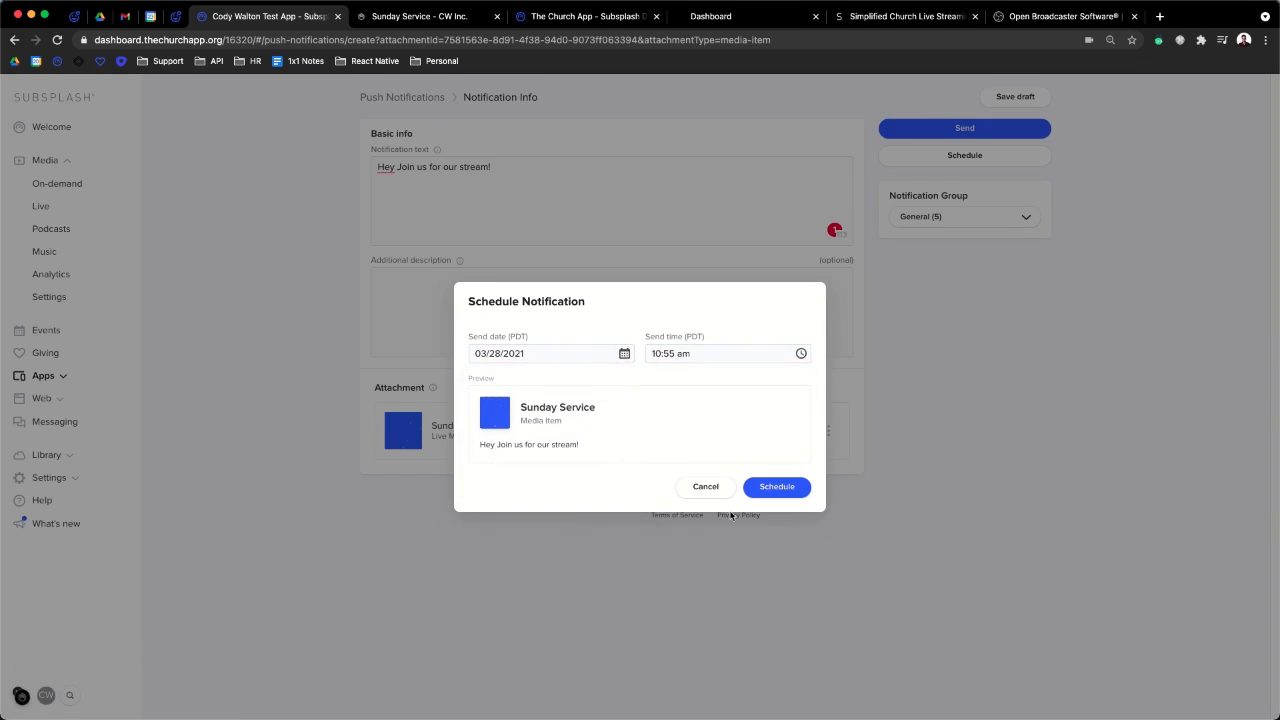
pyautogui.click(776, 488)
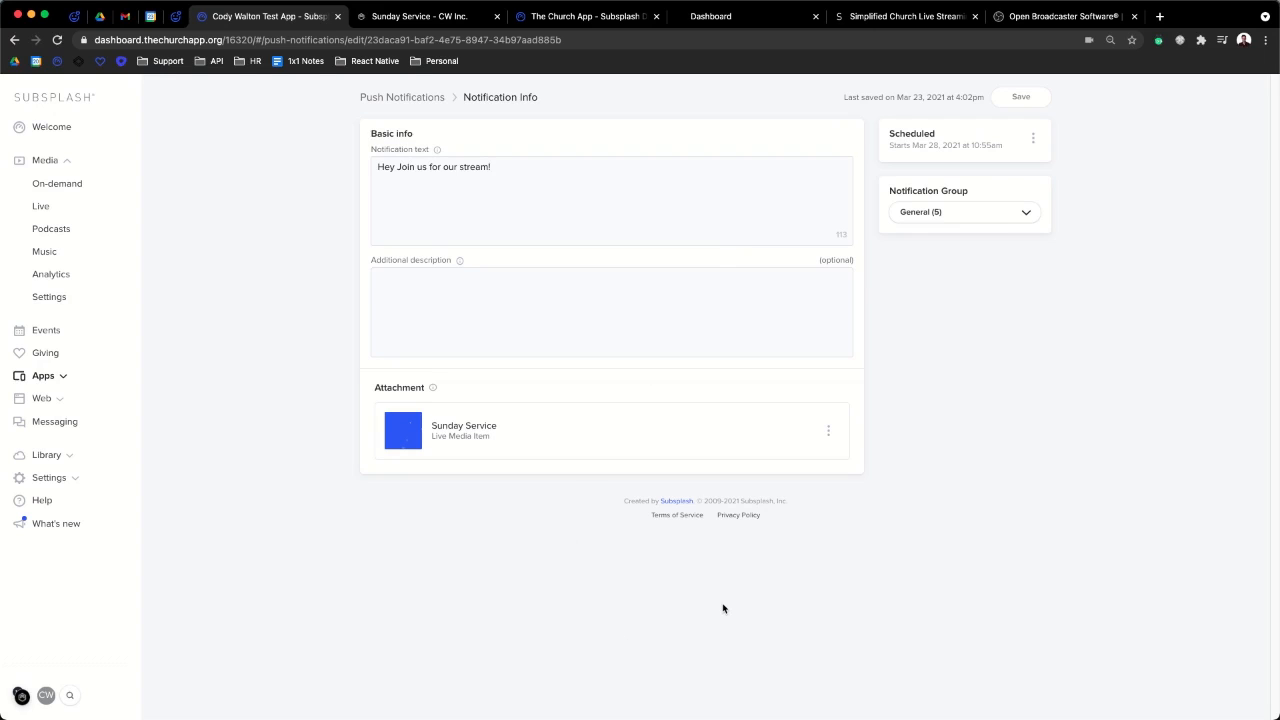
pyautogui.moveTo(8, 68)
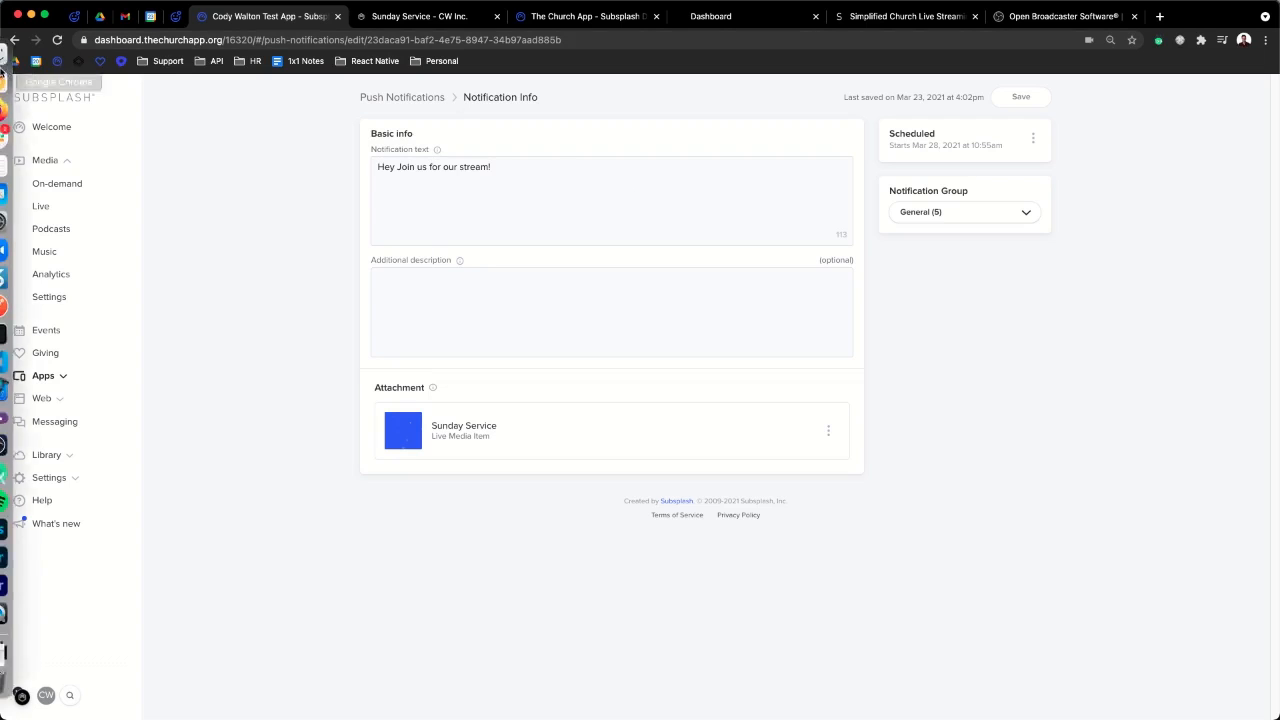
# - Leave the unsaved notification page and open the Live media list, declining a Slack call
pyautogui.click(15, 41)
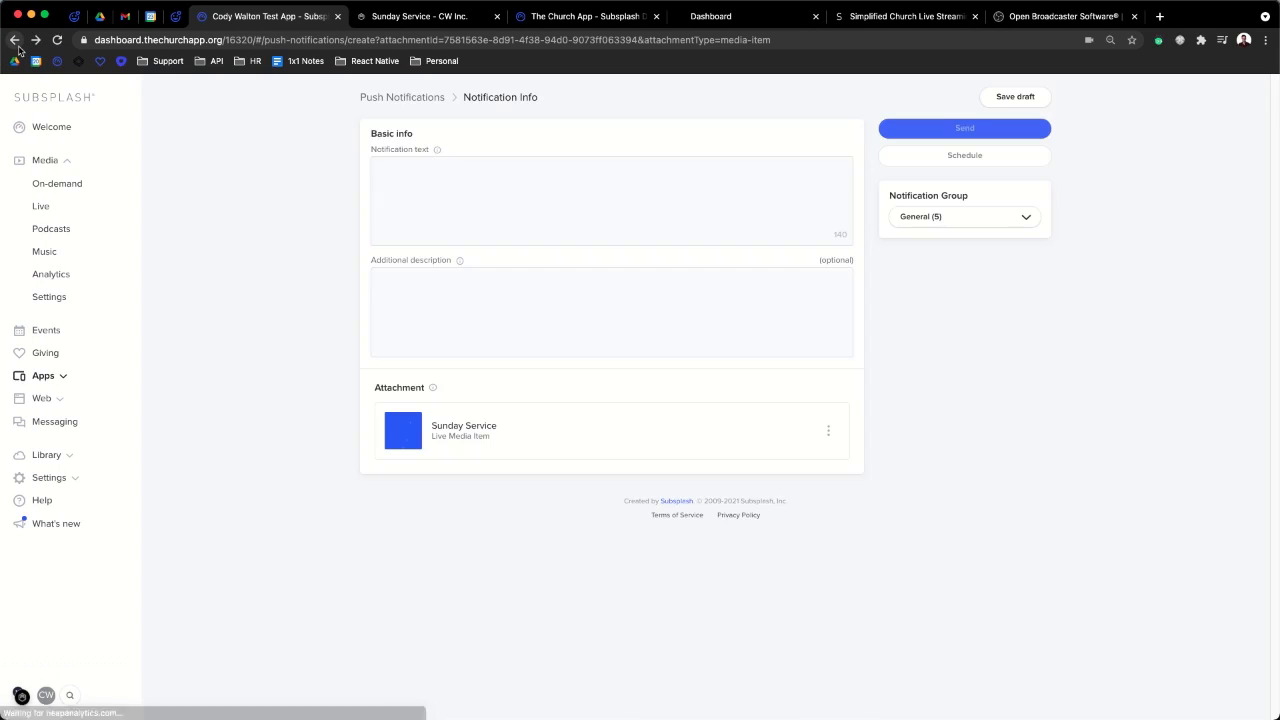
pyautogui.click(15, 42)
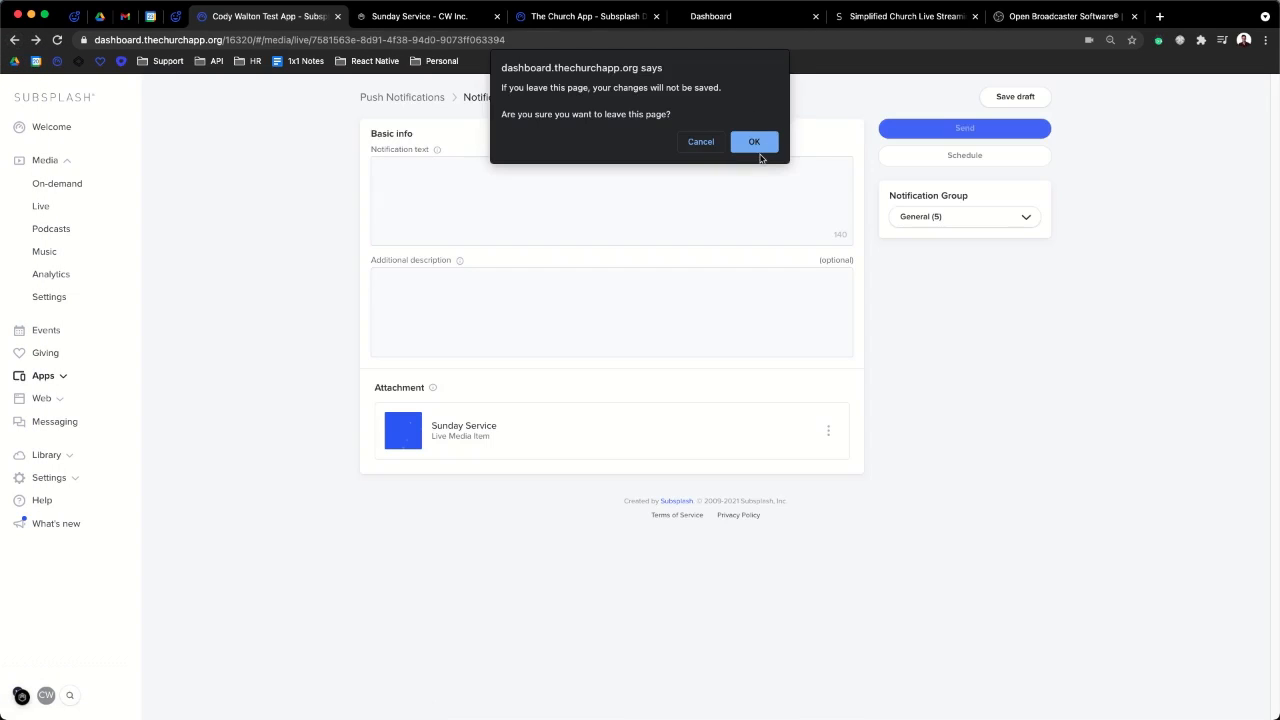
pyautogui.click(754, 142)
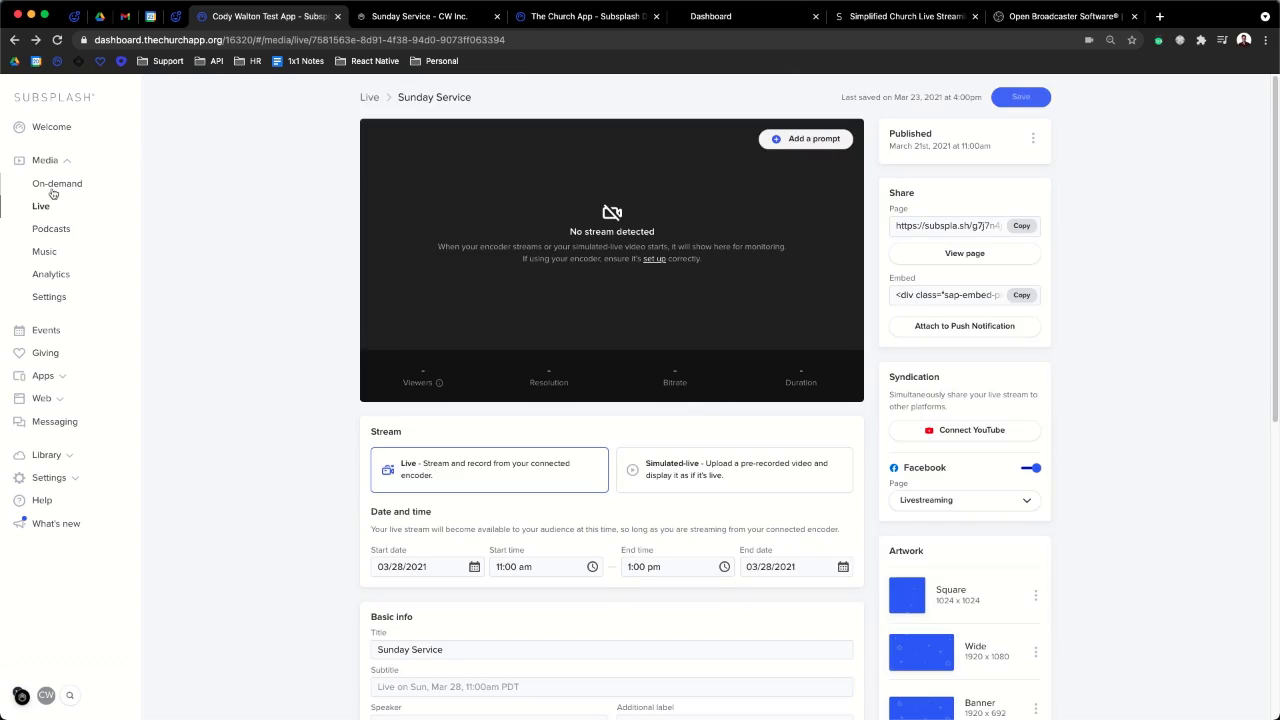
pyautogui.click(45, 206)
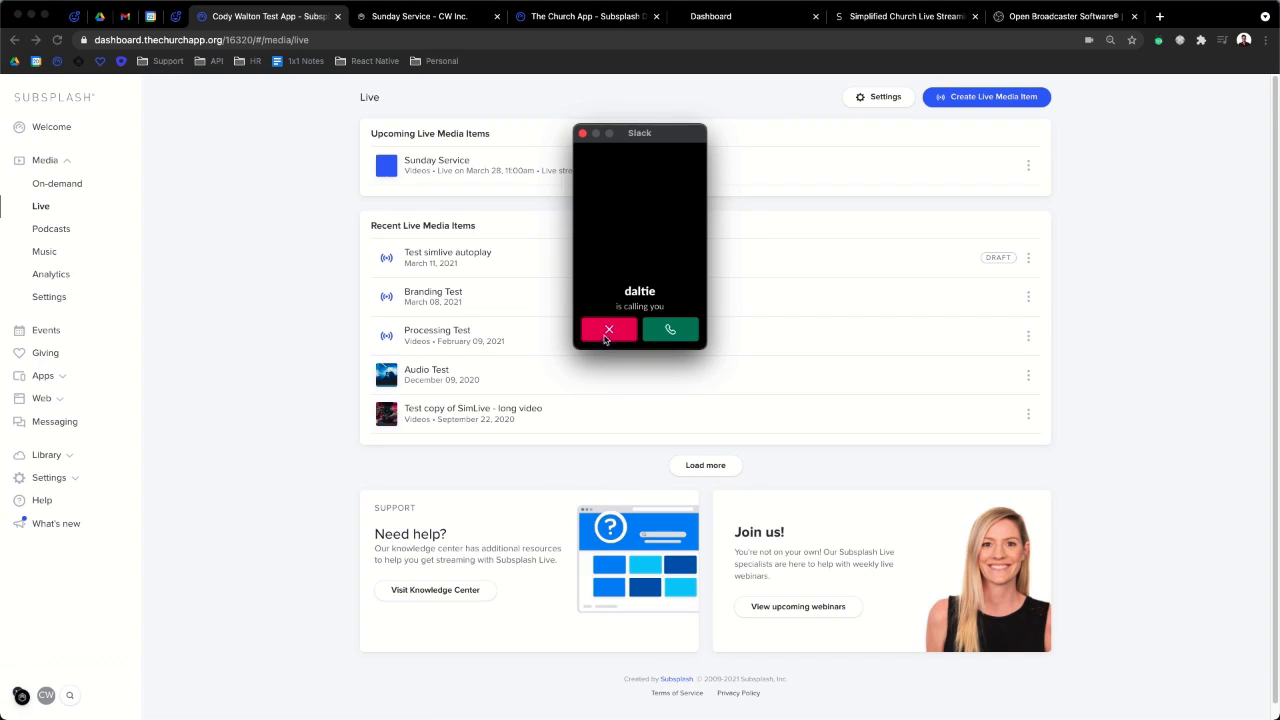
pyautogui.click(605, 338)
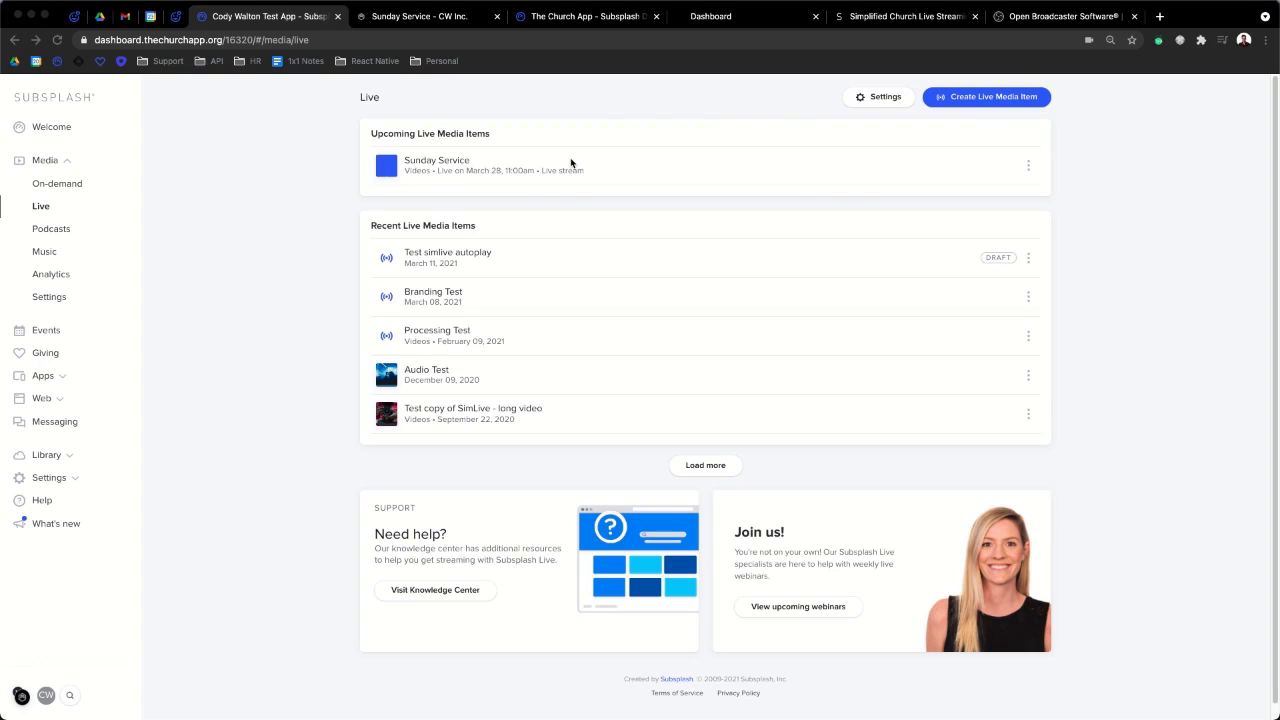
pyautogui.scroll(1, 950, 208)
pyautogui.scroll(-1, 950, 208)
# - Expand Apps and open the Mobile App content builder
pyautogui.click(54, 367)
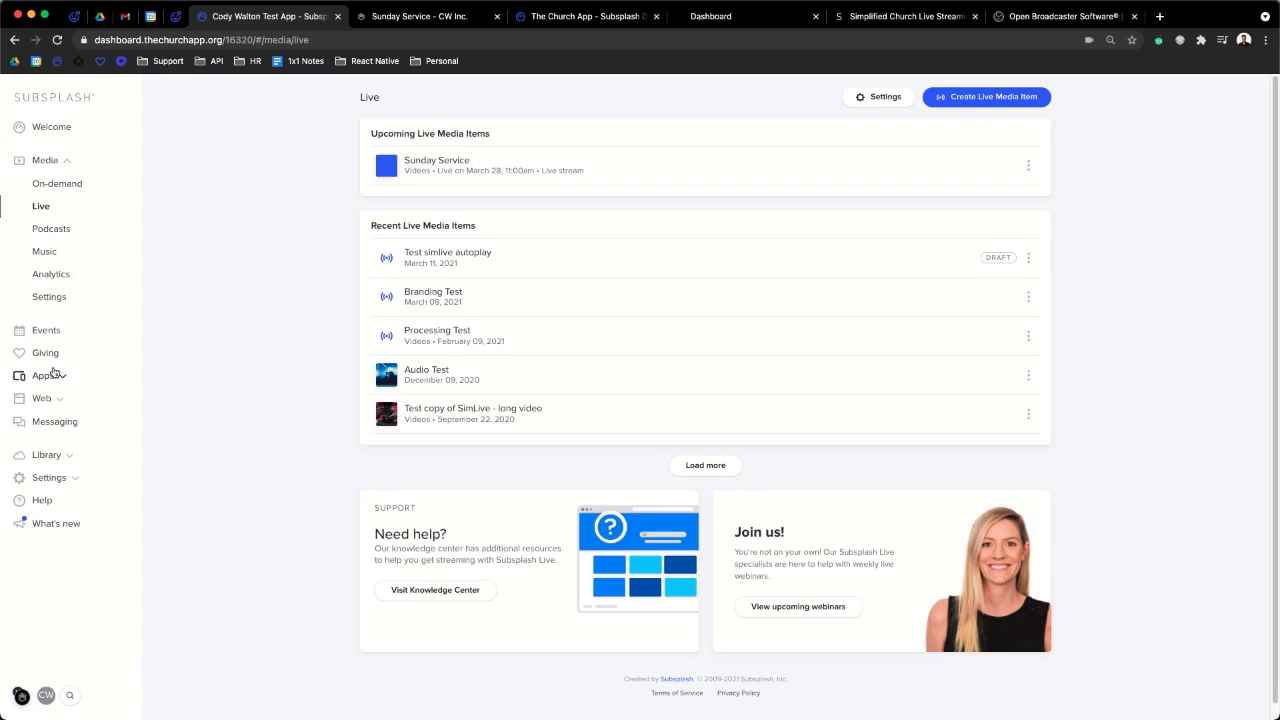
pyautogui.click(45, 375)
pyautogui.click(46, 258)
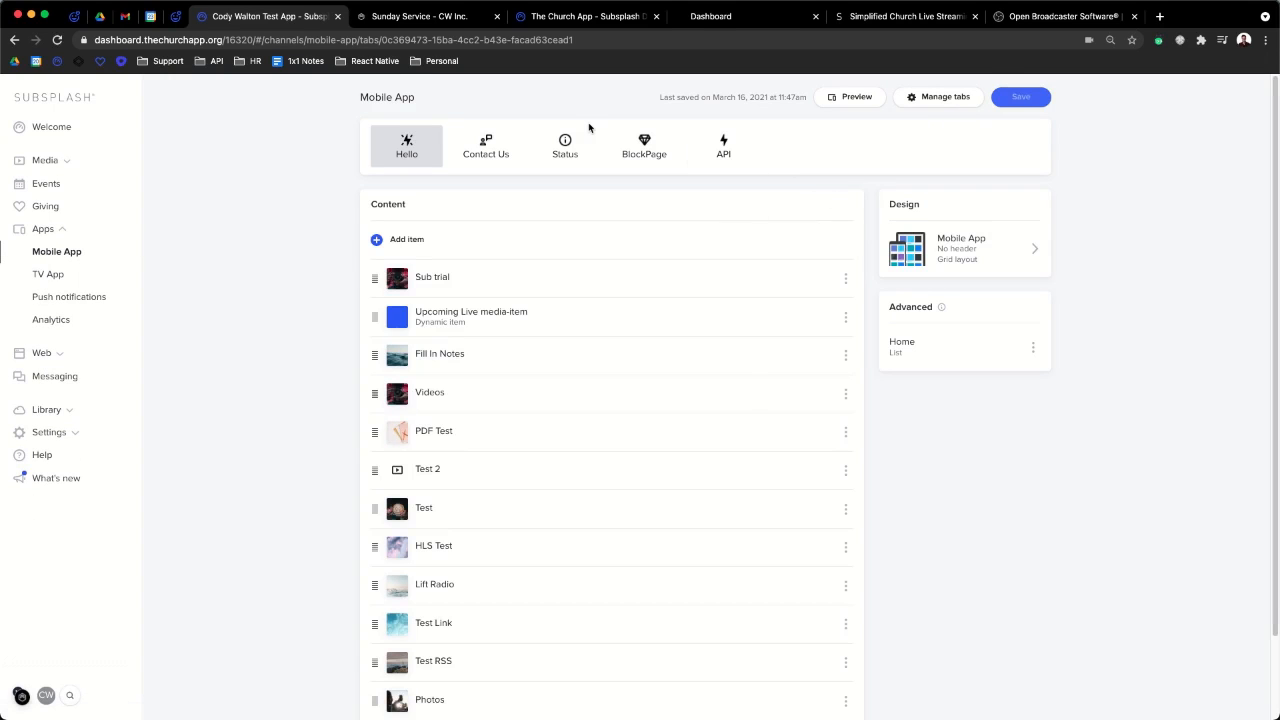
# - Add the Upcoming Live Media Item dynamic item to the Hello tab's Content list
pyautogui.scroll(-2, 560, 350)
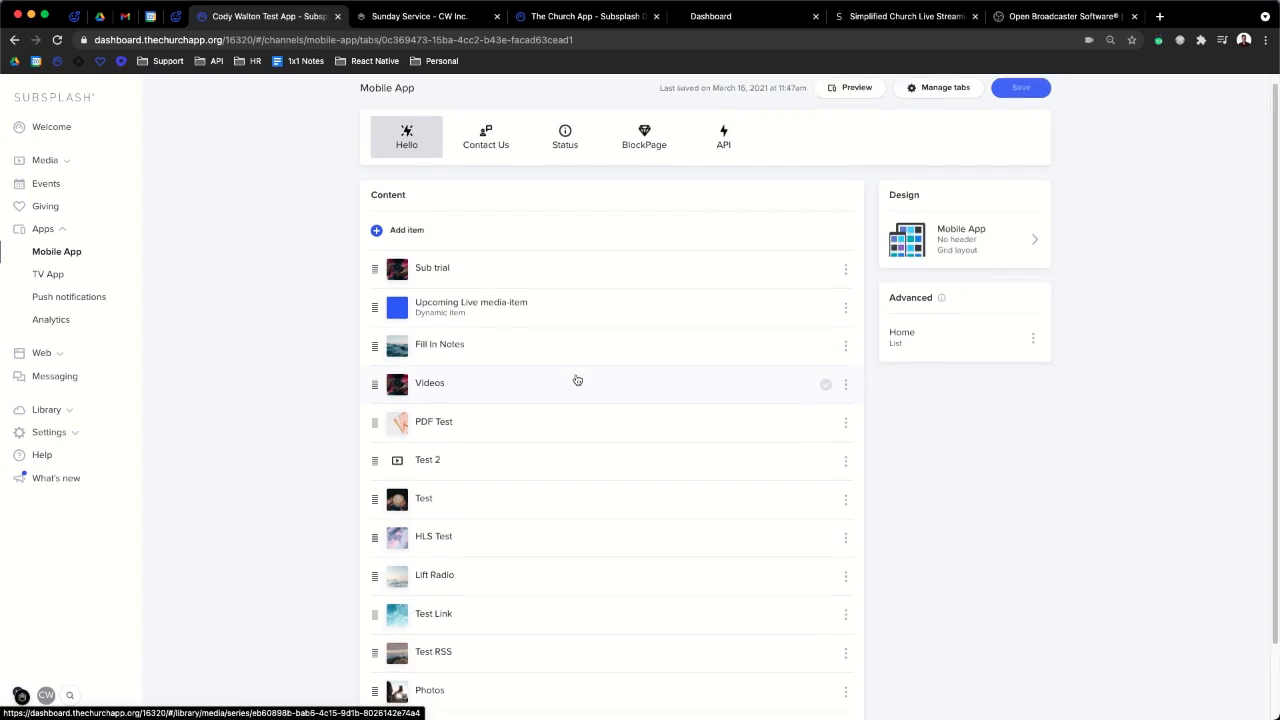
pyautogui.scroll(5, 449, 296)
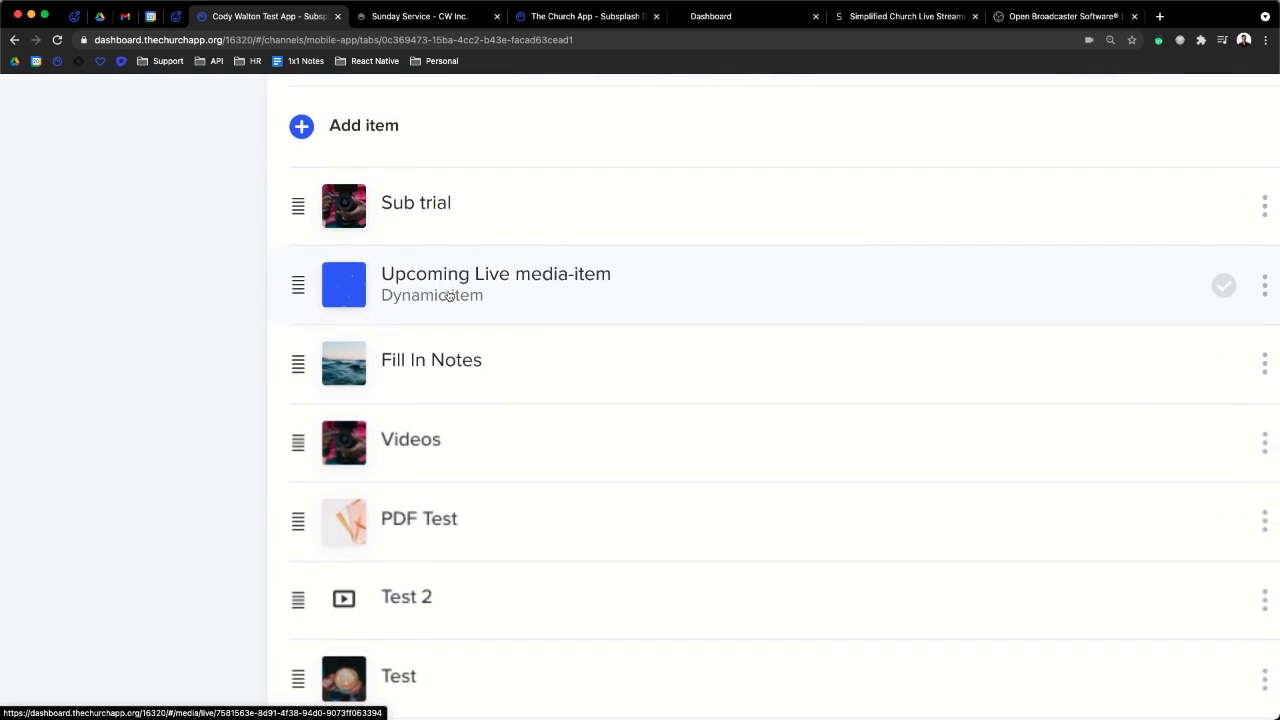
pyautogui.scroll(-5, 449, 296)
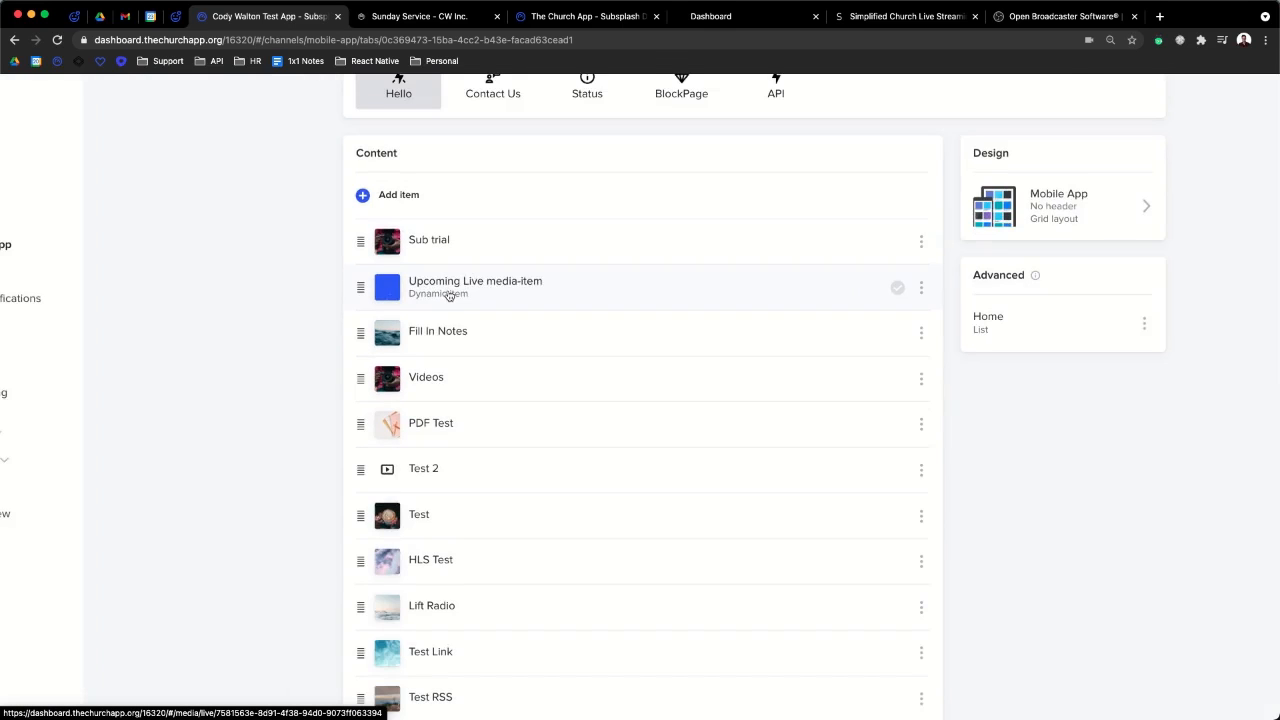
pyautogui.scroll(2, 449, 296)
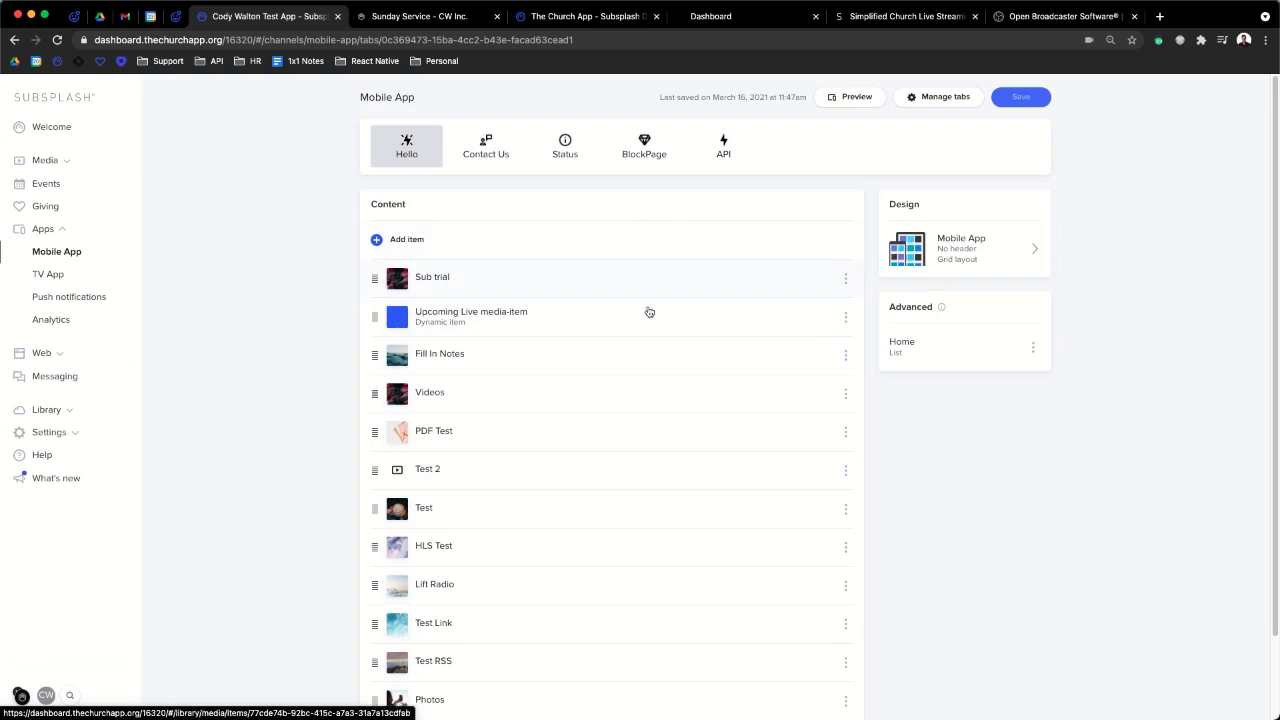
pyautogui.click(447, 246)
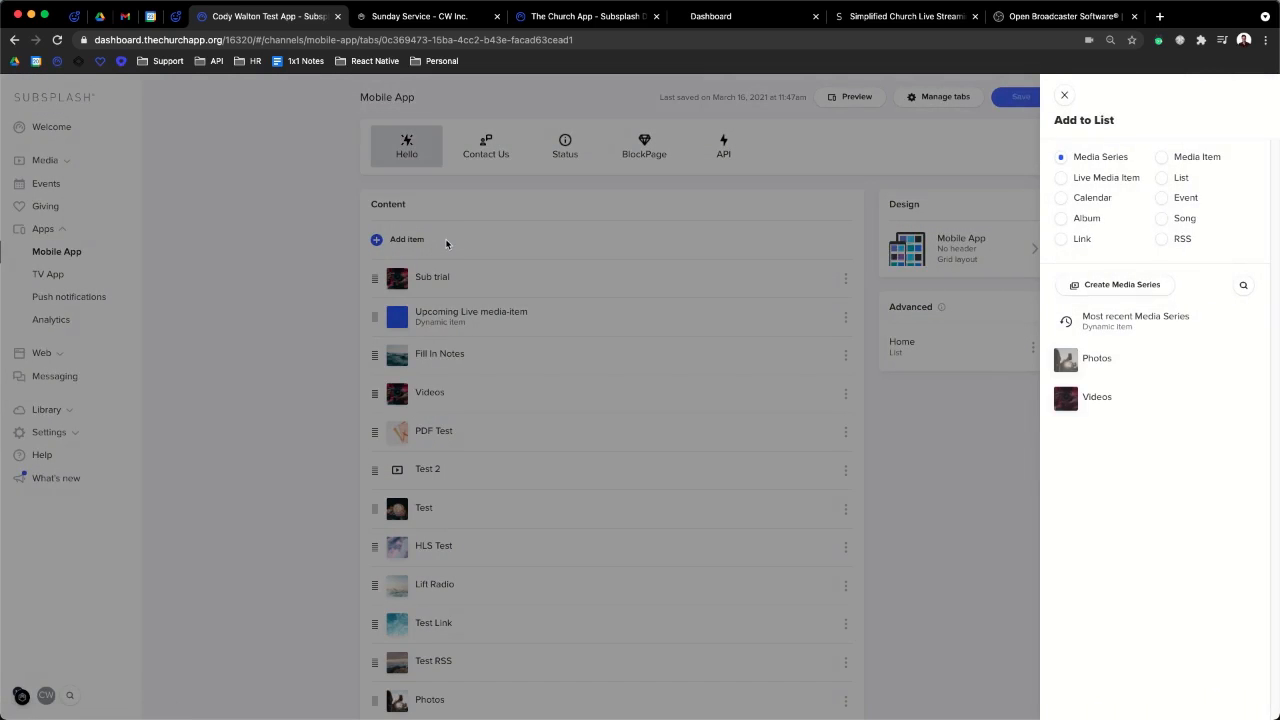
pyautogui.click(1058, 180)
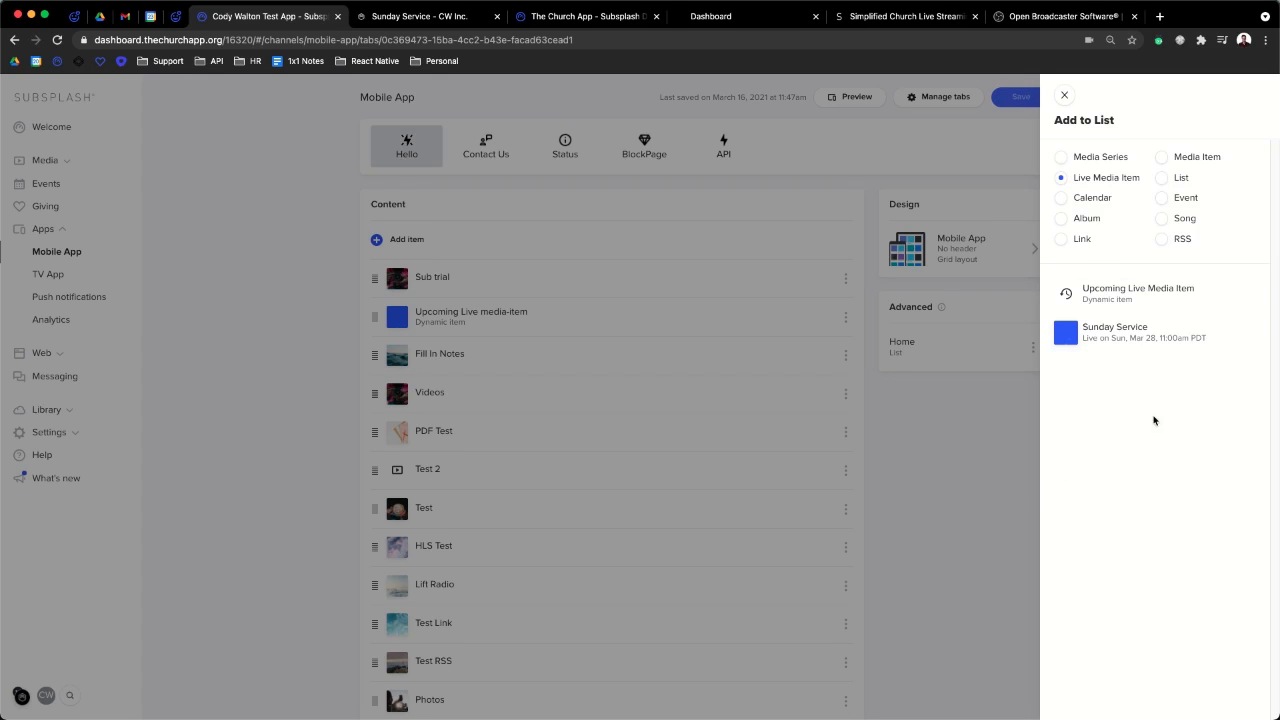
pyautogui.click(1185, 298)
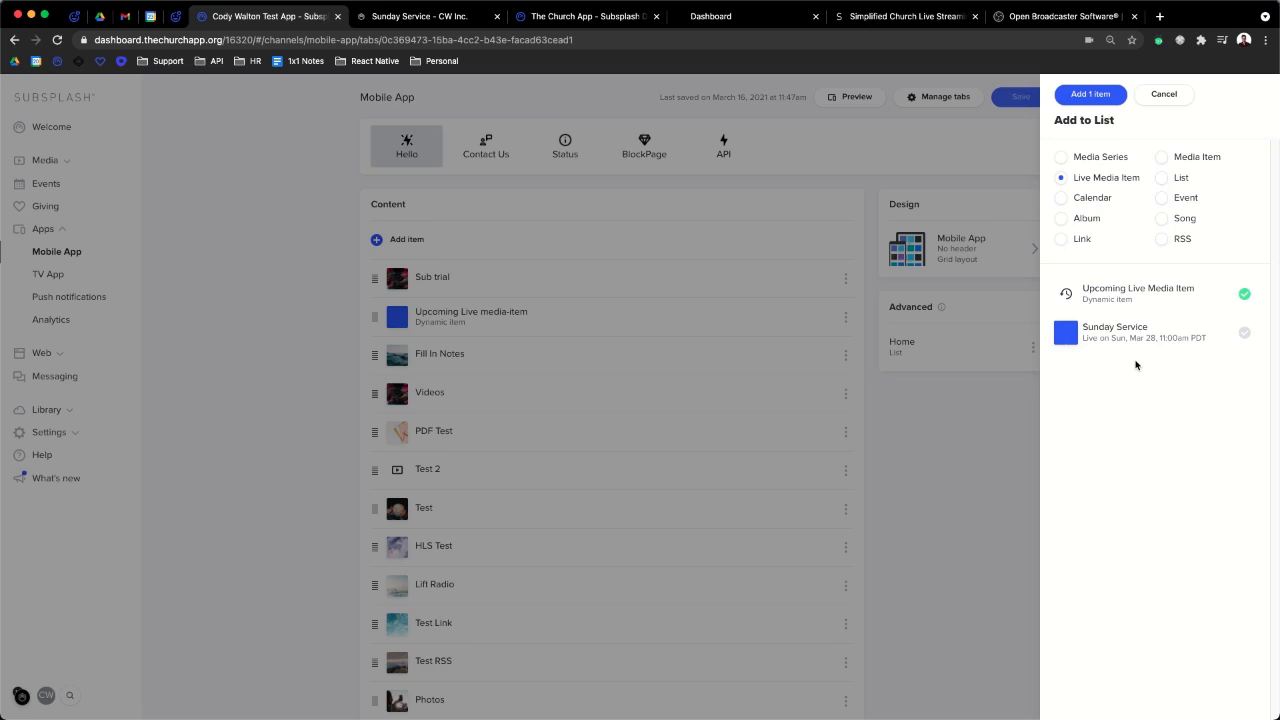
pyautogui.click(1090, 94)
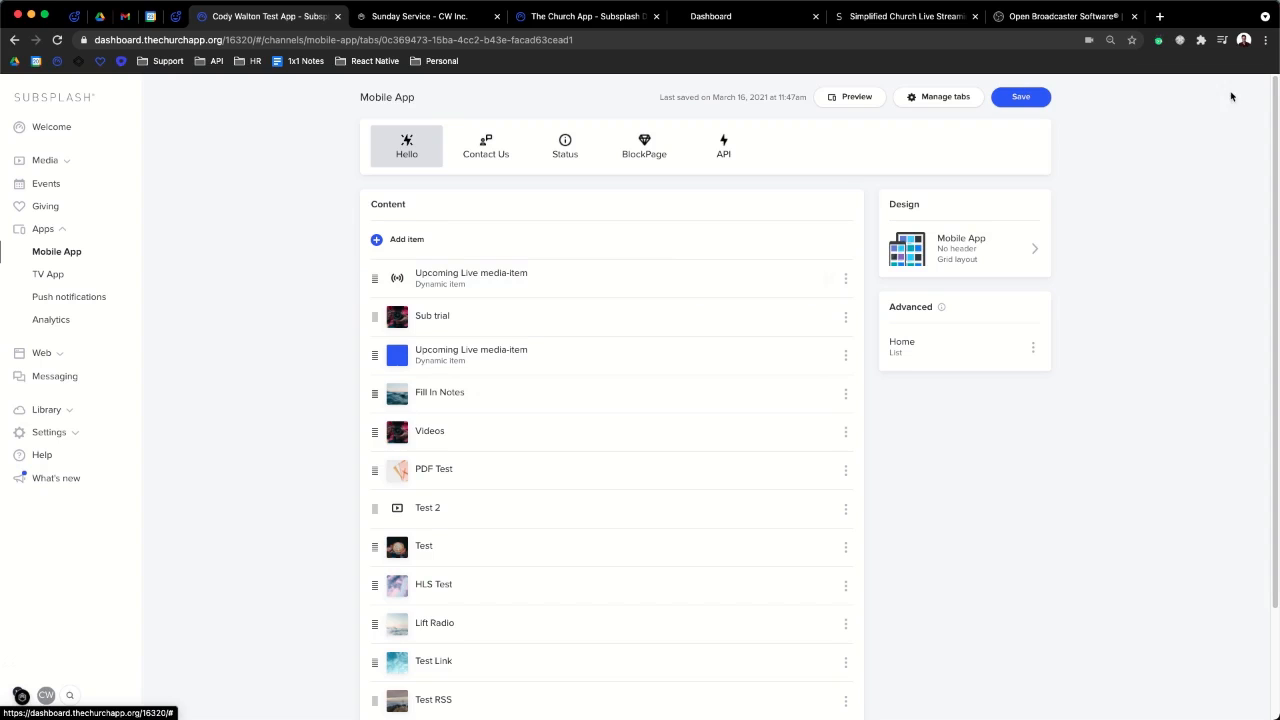
pyautogui.moveTo(374, 277)
pyautogui.mouseDown()
pyautogui.moveTo(374, 408)
pyautogui.moveTo(392, 261)
pyautogui.mouseUp()
# - Leave the Grid list design unchanged and save the Mobile App tab
pyautogui.click(981, 259)
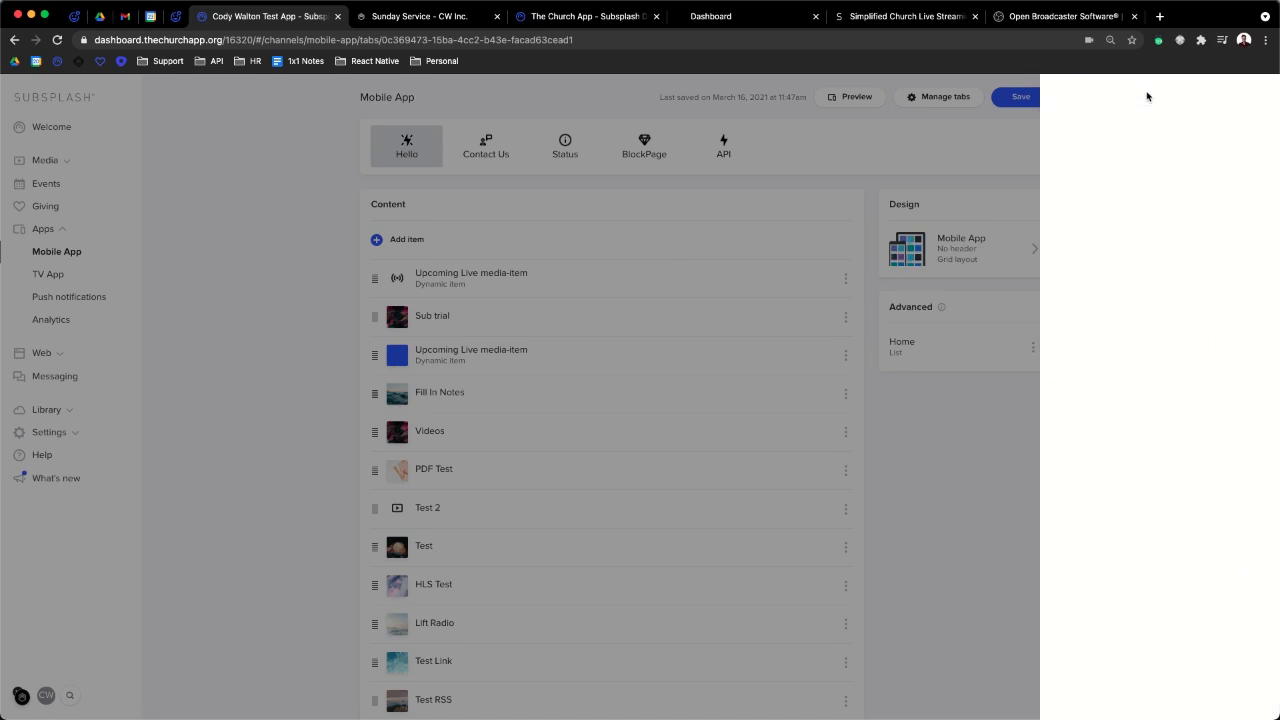
pyautogui.click(1146, 95)
pyautogui.click(1020, 100)
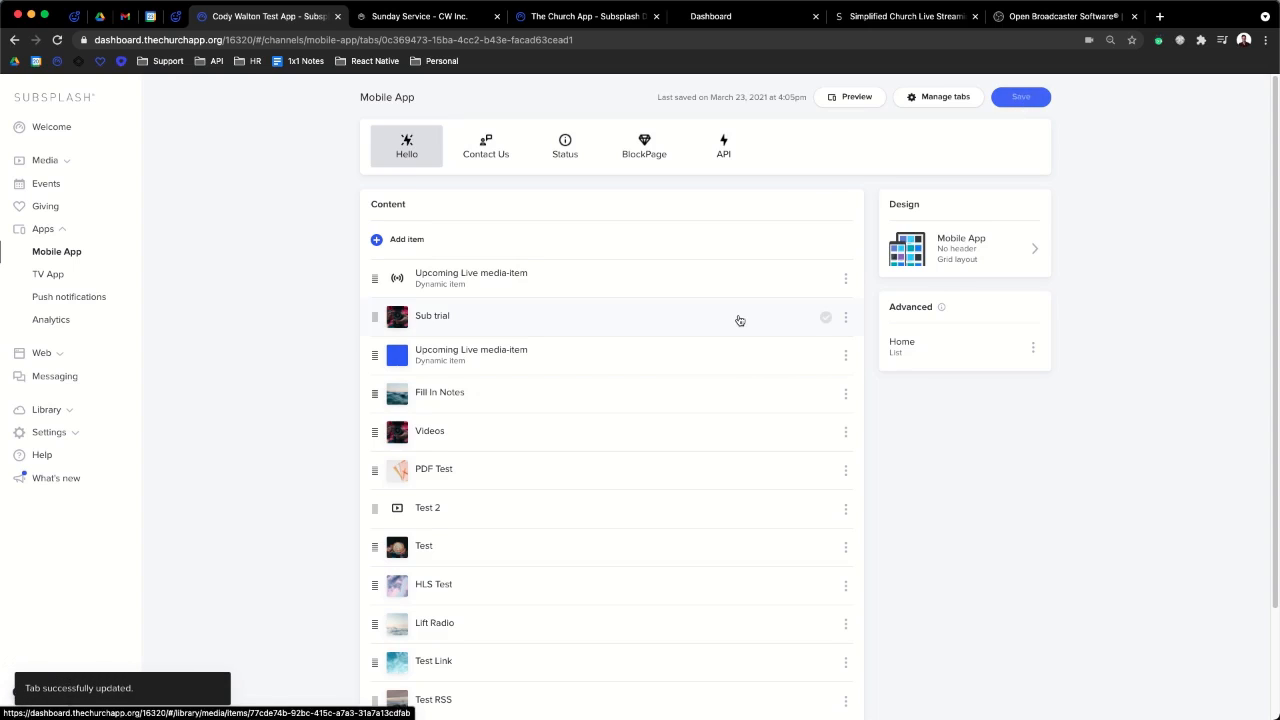
pyautogui.moveTo(8, 445)
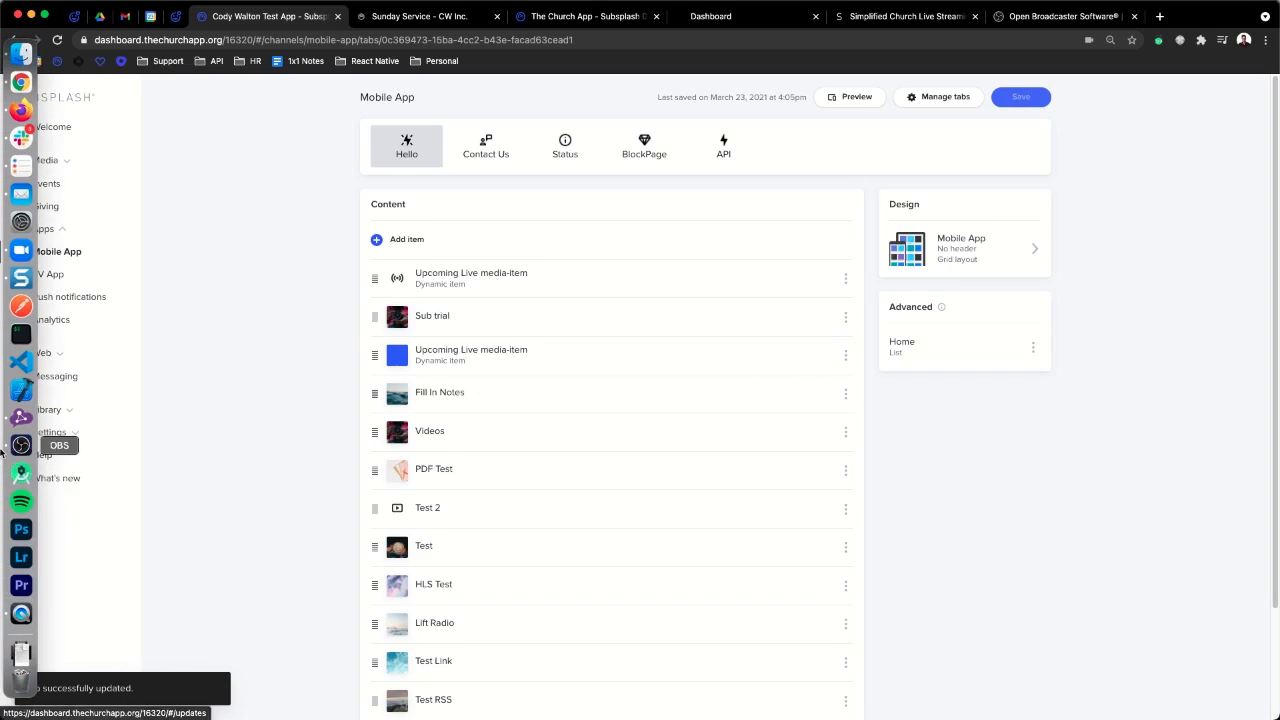
# - Mirror the phone in a QuickTime movie recording to check the Sunday Service countdown
pyautogui.click(21, 614)
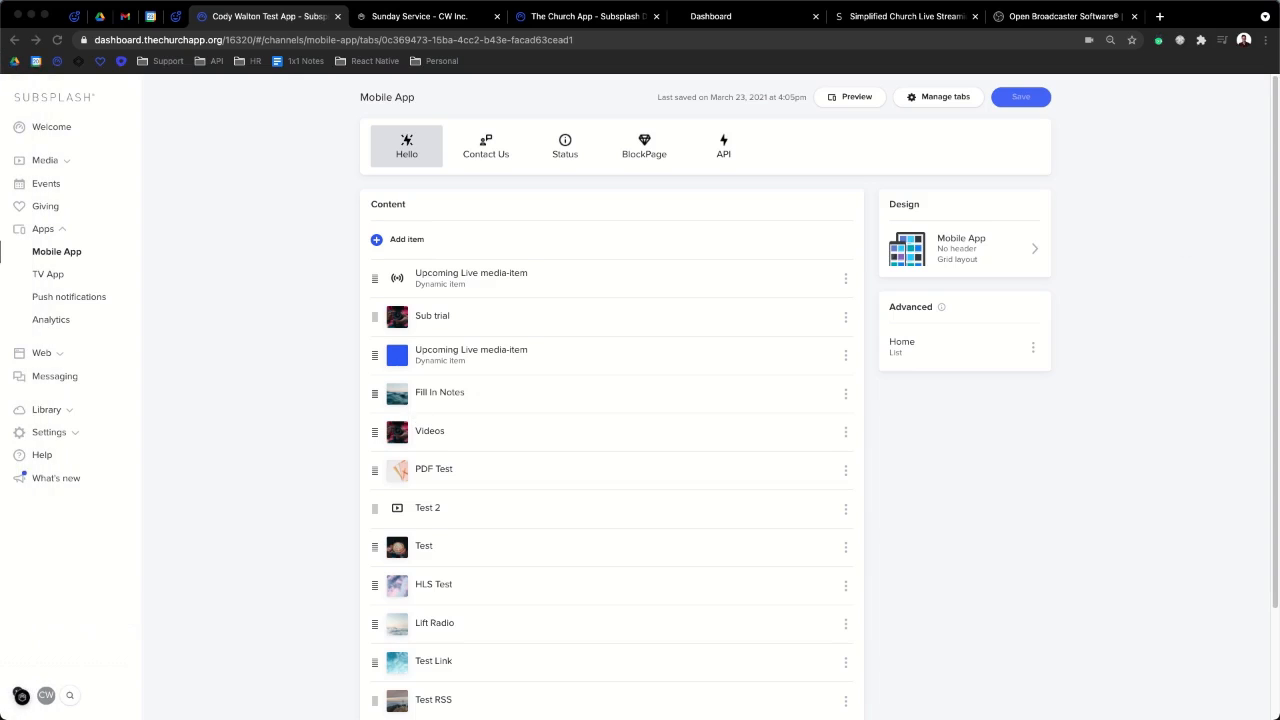
pyautogui.moveTo(4, 560)
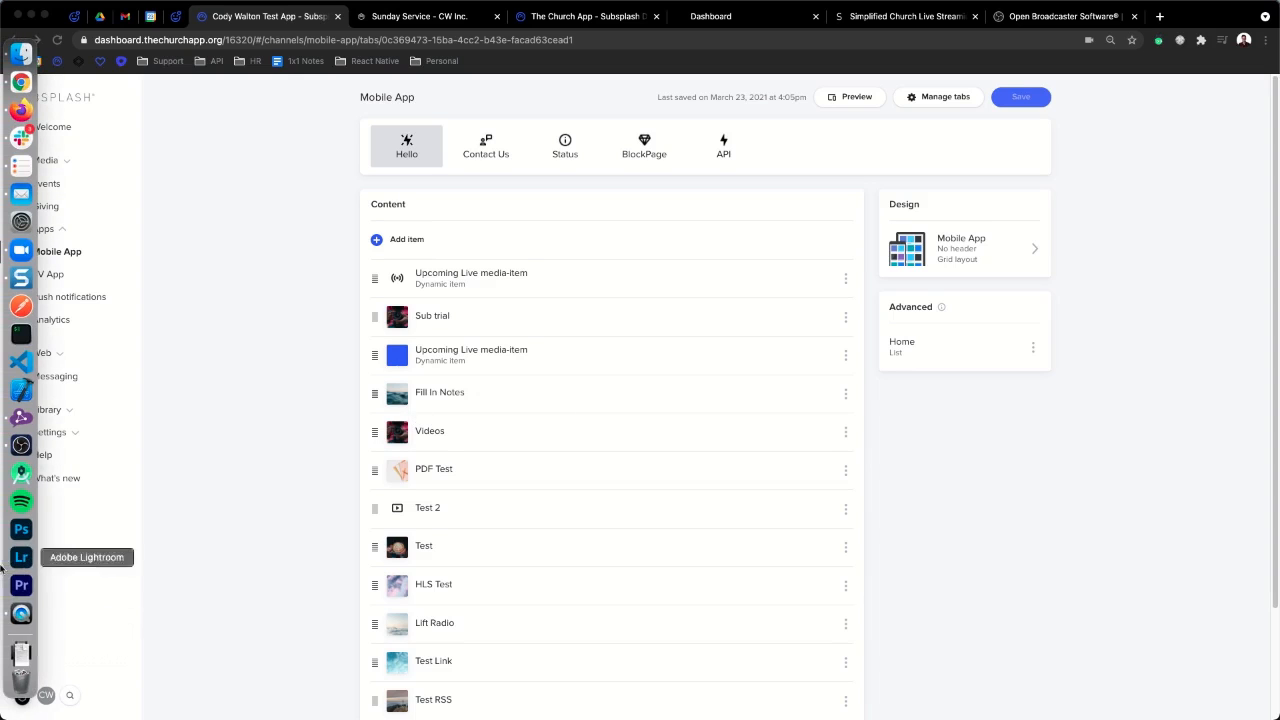
pyautogui.rightClick(20, 620)
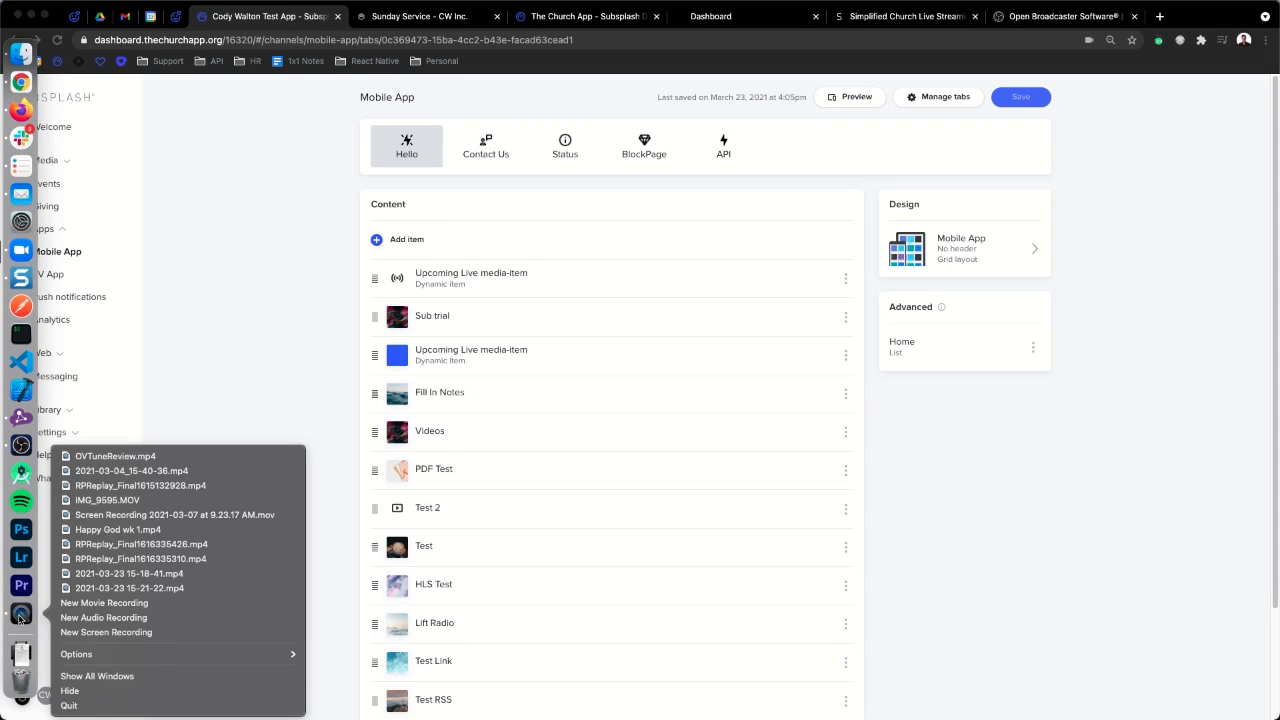
pyautogui.click(100, 603)
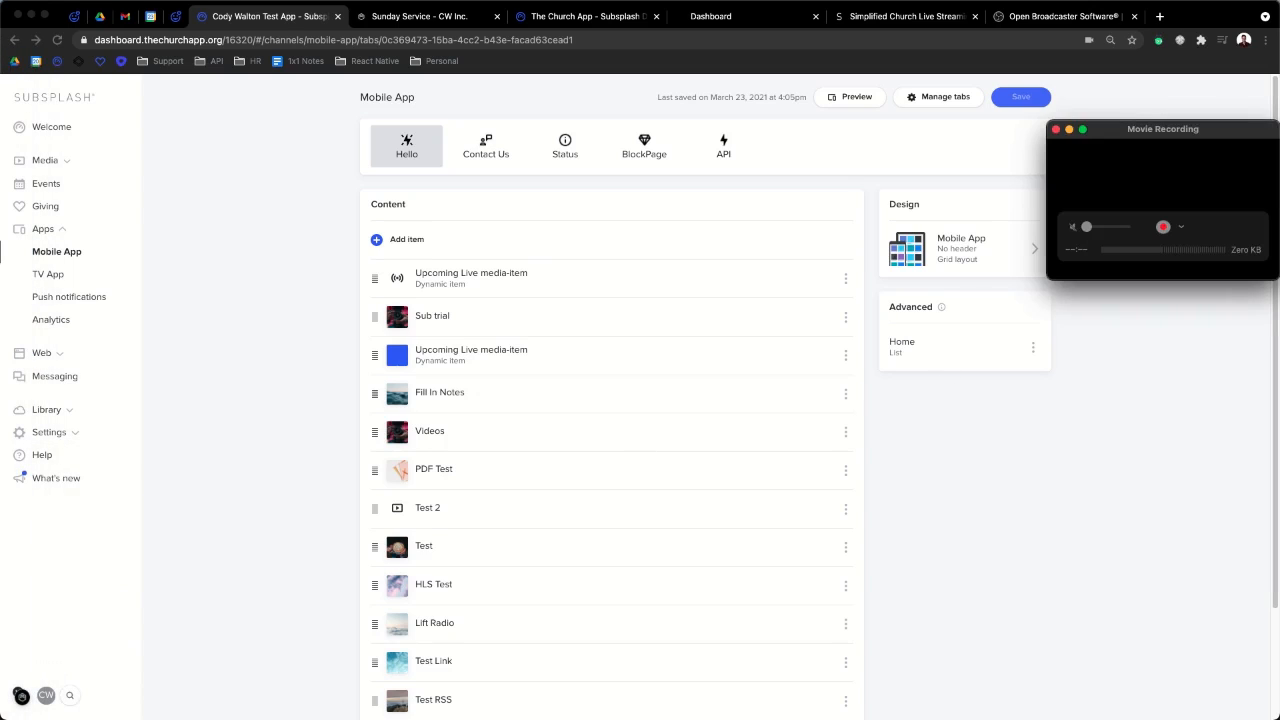
pyautogui.moveTo(1191, 126); pyautogui.dragTo(1279, 143)
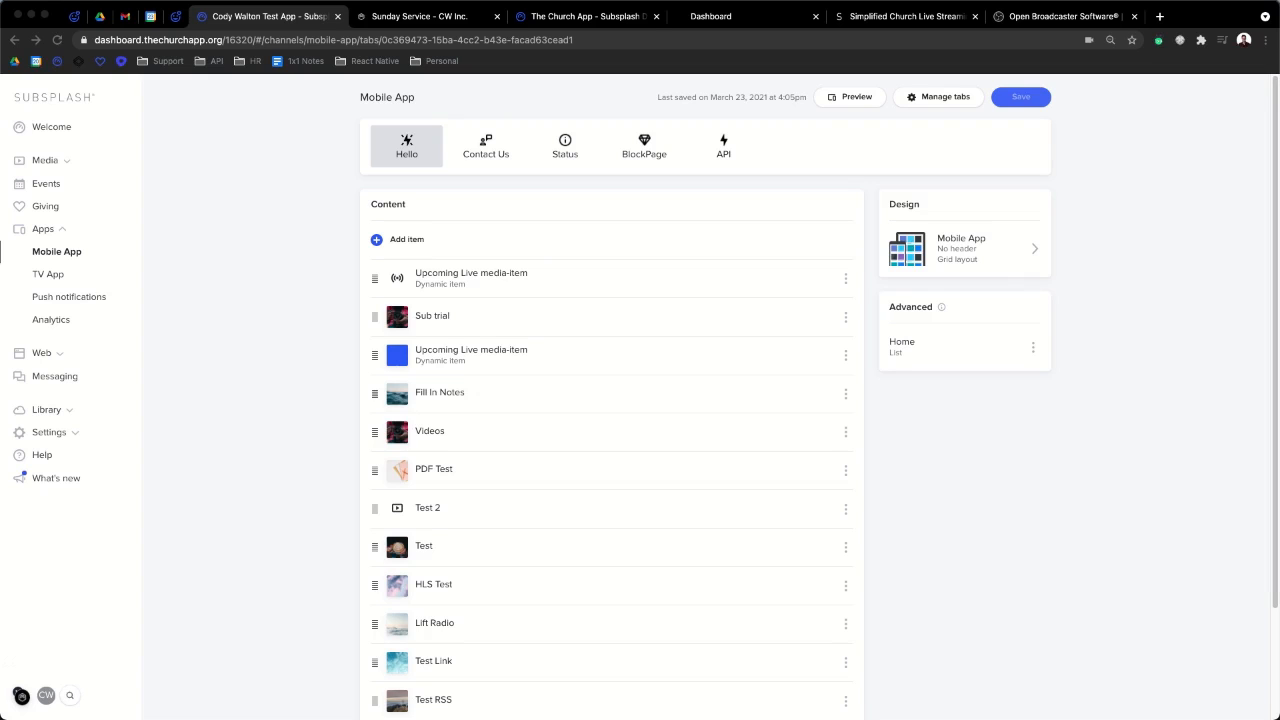
pyautogui.moveTo(890, 2); pyautogui.dragTo(1083, 107)
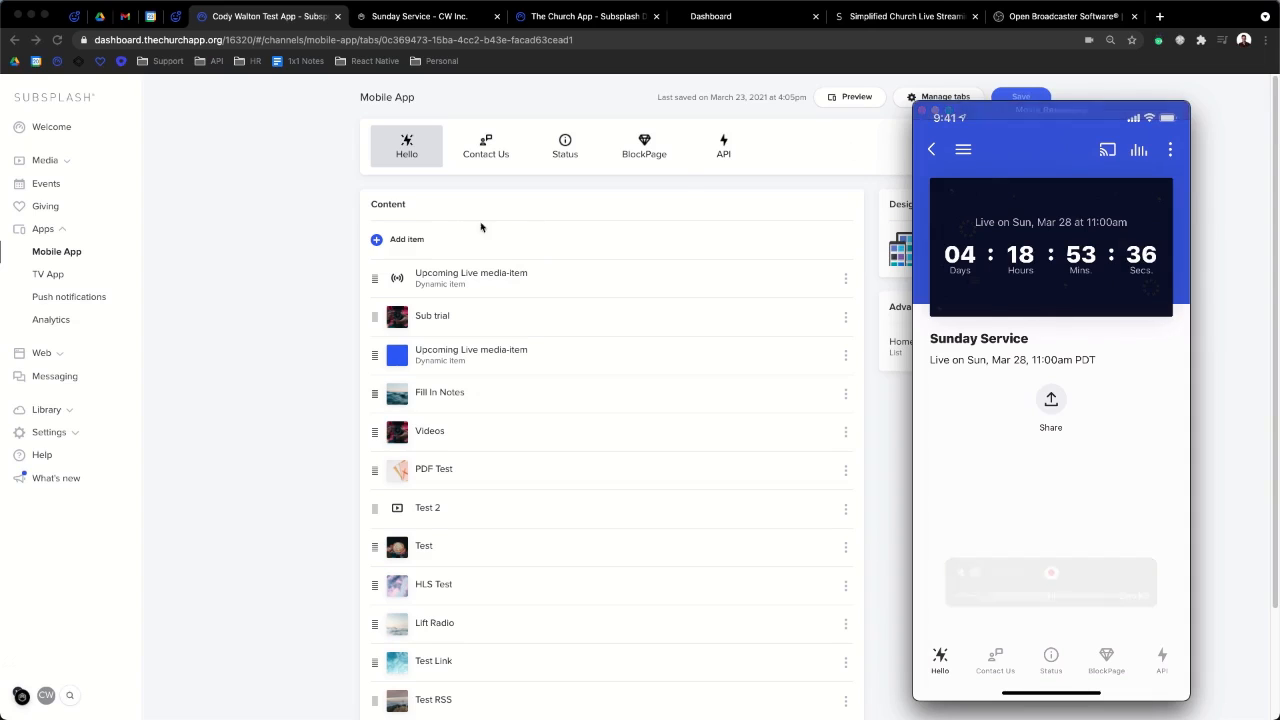
pyautogui.click(270, 241)
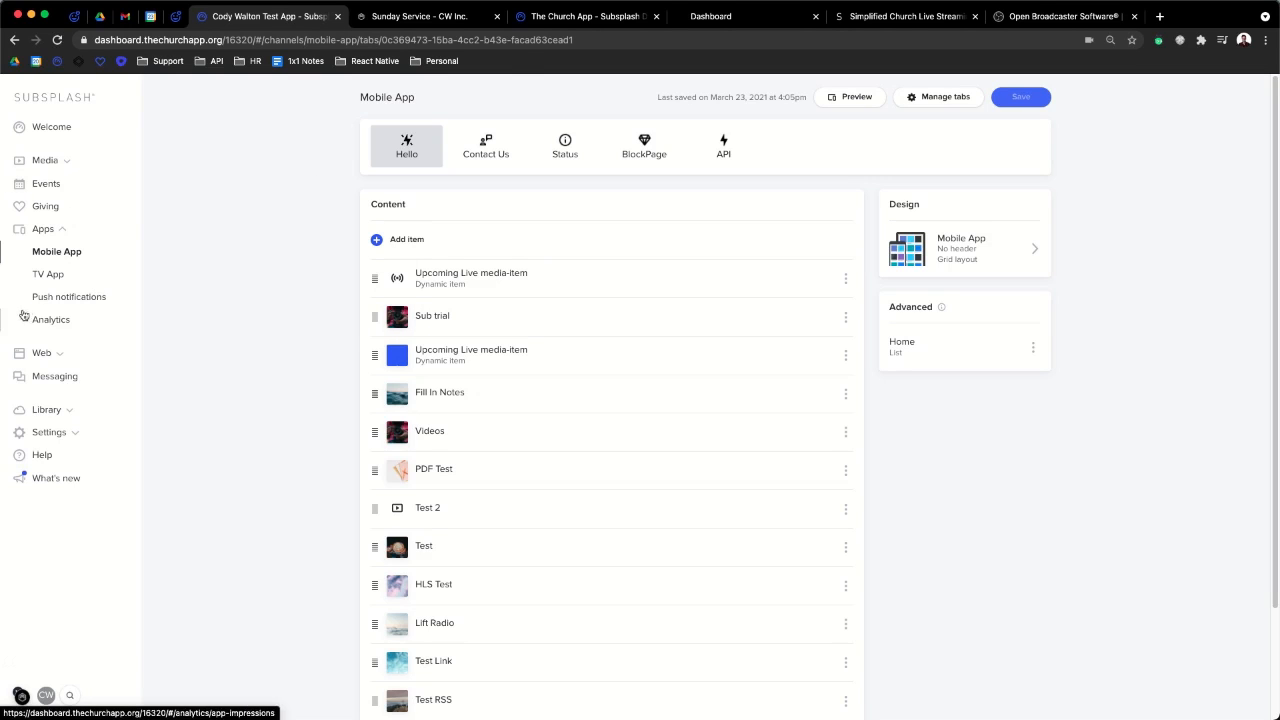
# - Move the SnapPages Dashboard tab beside the Subsplash tab and return to the Mobile App page
pyautogui.moveTo(728, 22); pyautogui.dragTo(448, 27)
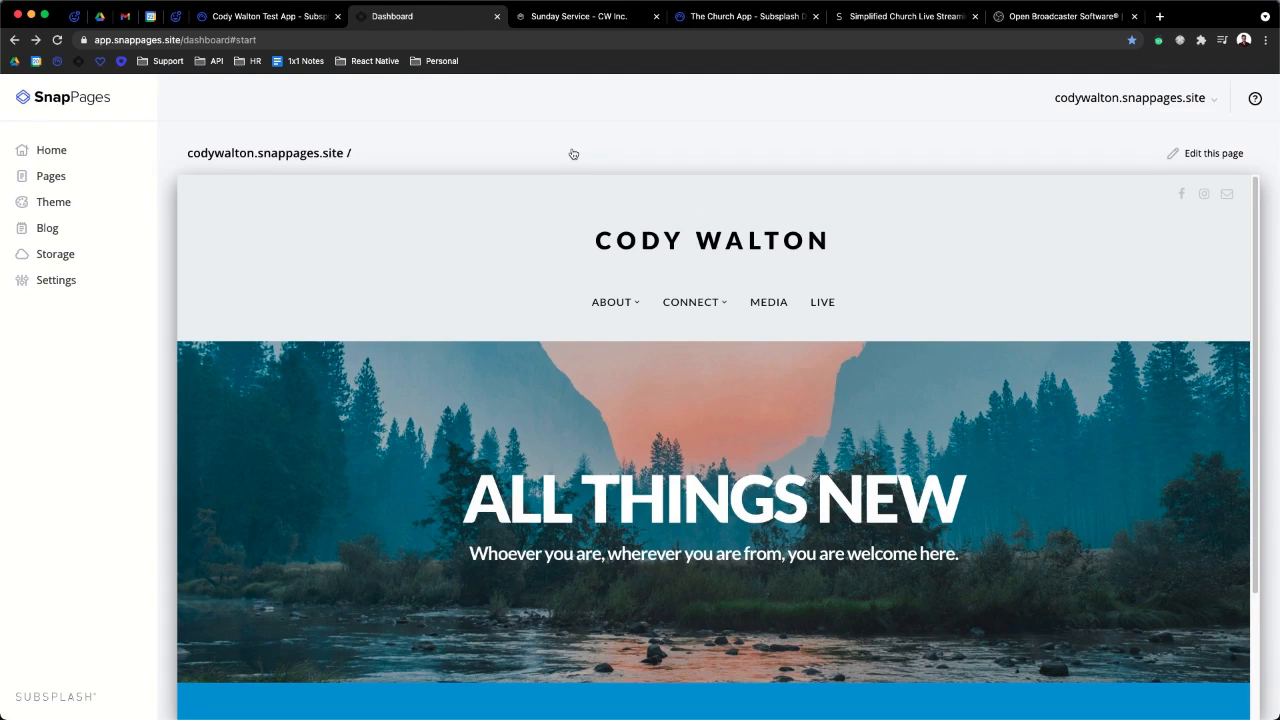
pyautogui.click(264, 18)
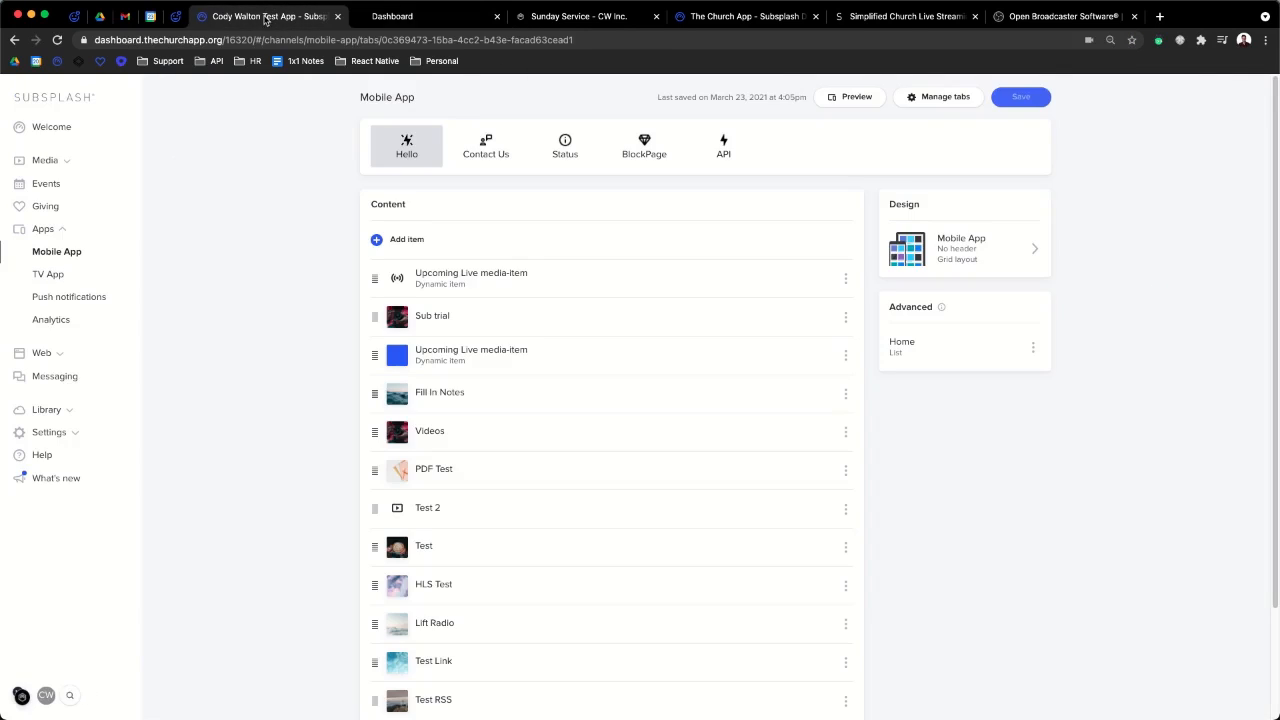
pyautogui.click(41, 355)
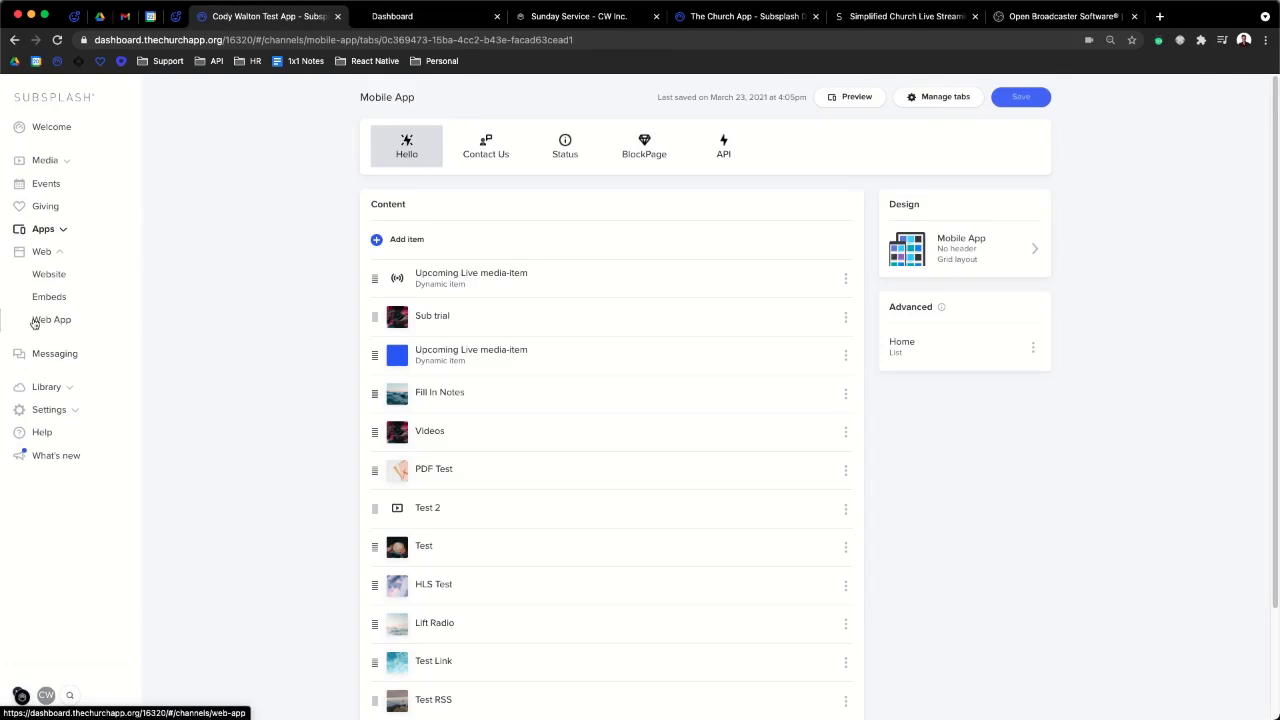
# - Copy the Upcoming Live Media Item embed code from Web > Embeds and go to SnapPages
pyautogui.click(46, 297)
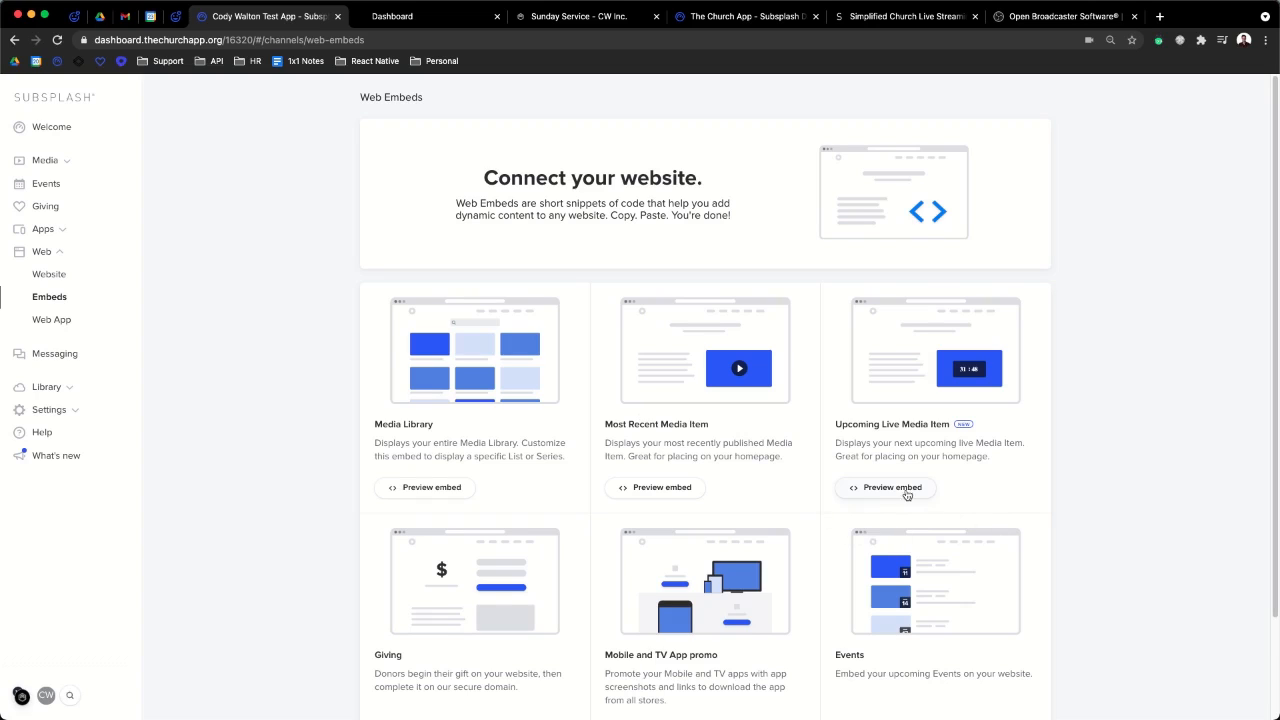
pyautogui.tripleClick(852, 423)
pyautogui.moveTo(950, 424); pyautogui.dragTo(791, 427)
pyautogui.click(1032, 477)
pyautogui.moveTo(843, 443); pyautogui.dragTo(1015, 446)
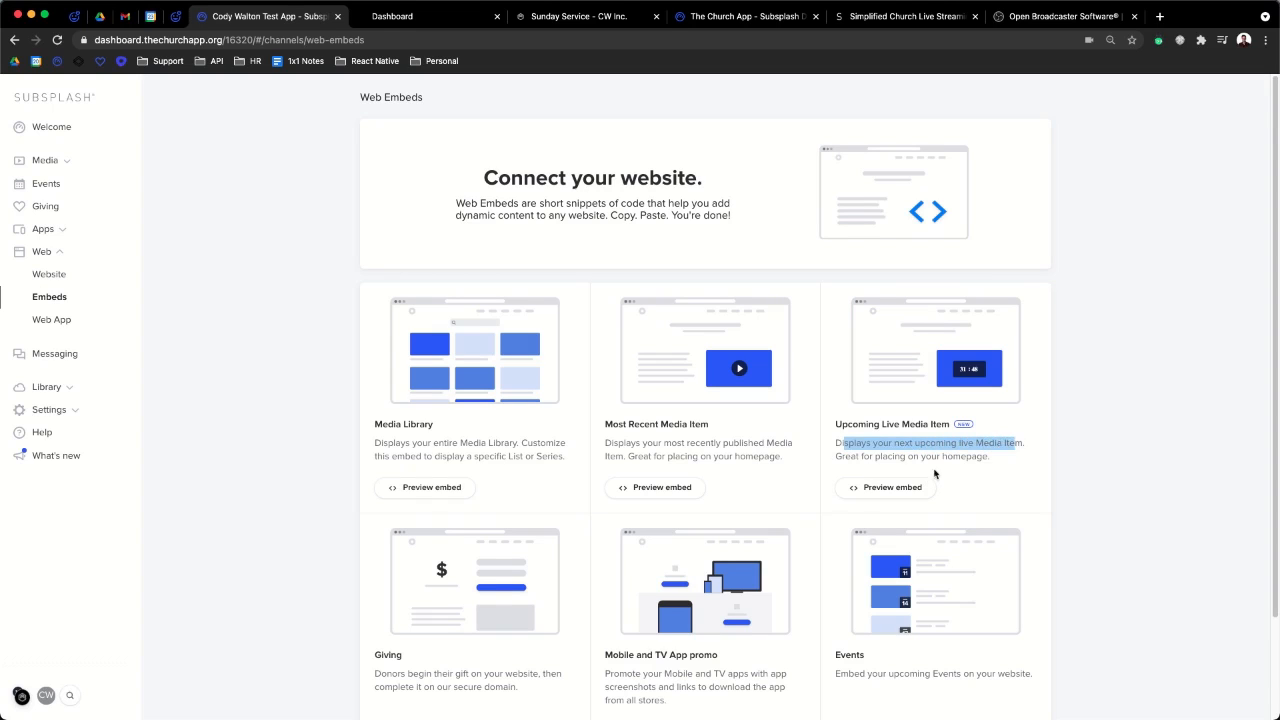
pyautogui.click(888, 489)
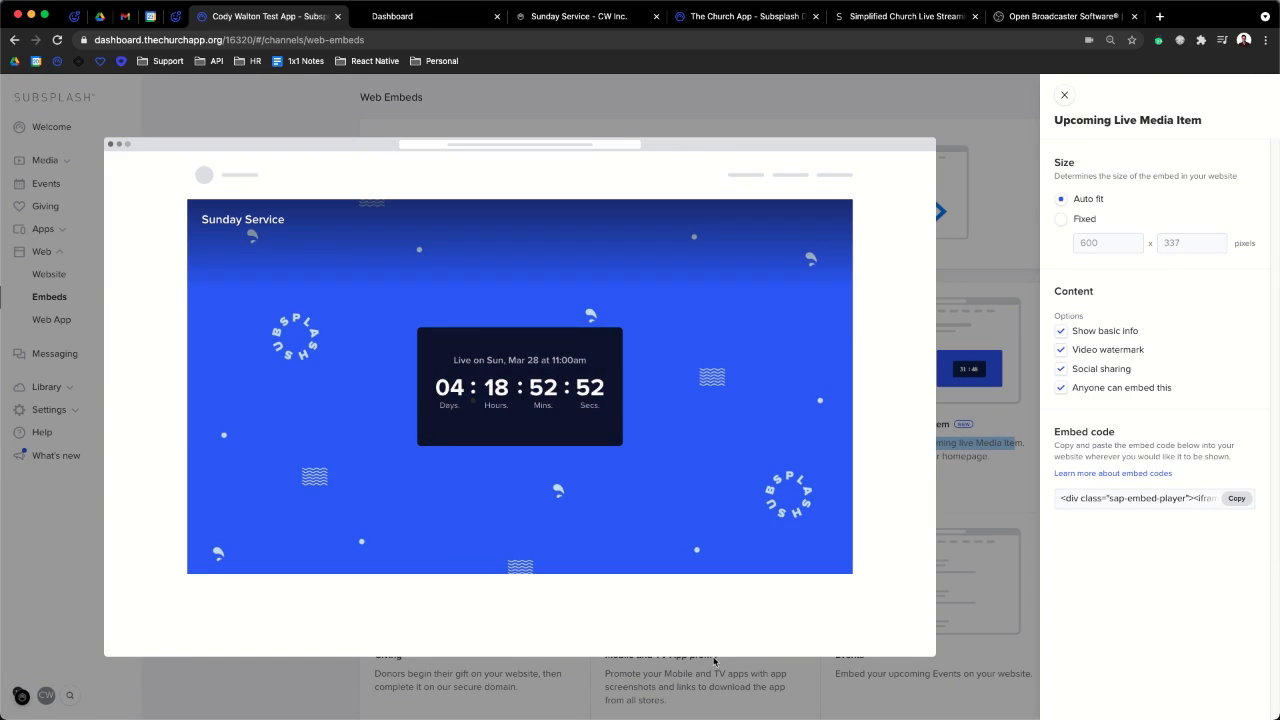
pyautogui.click(1240, 500)
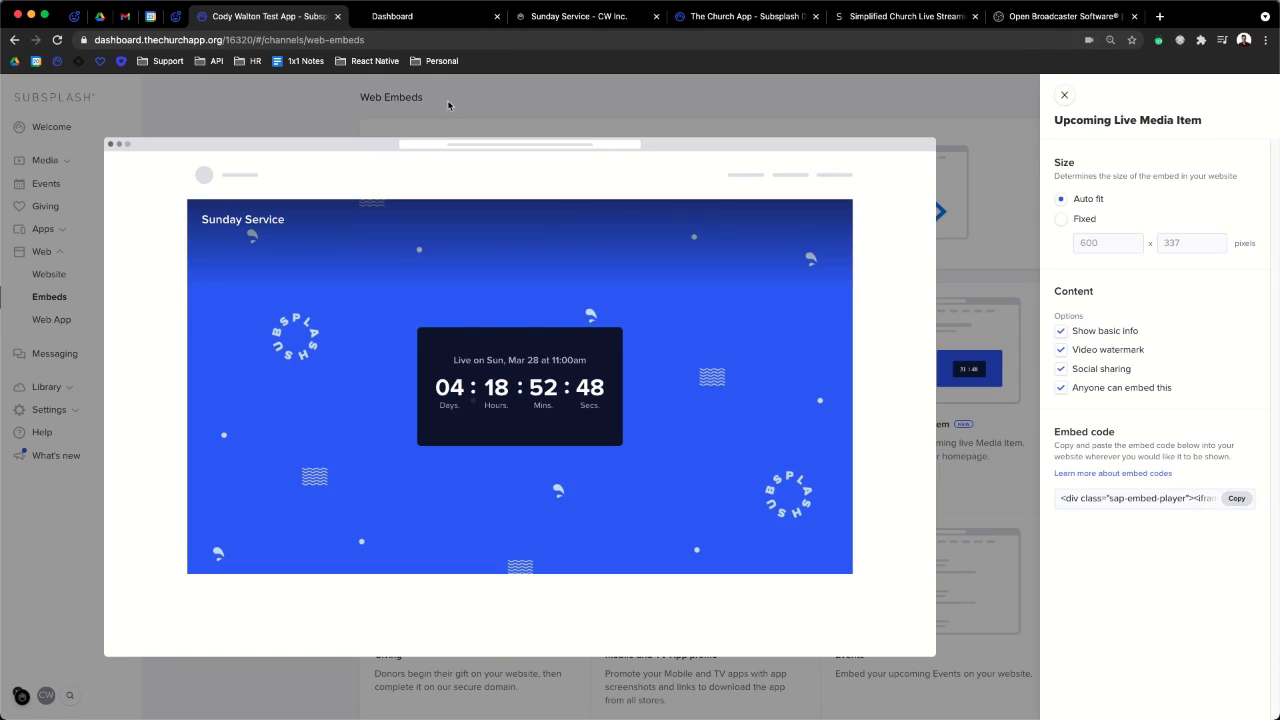
pyautogui.click(443, 22)
pyautogui.scroll(-3, 683, 326)
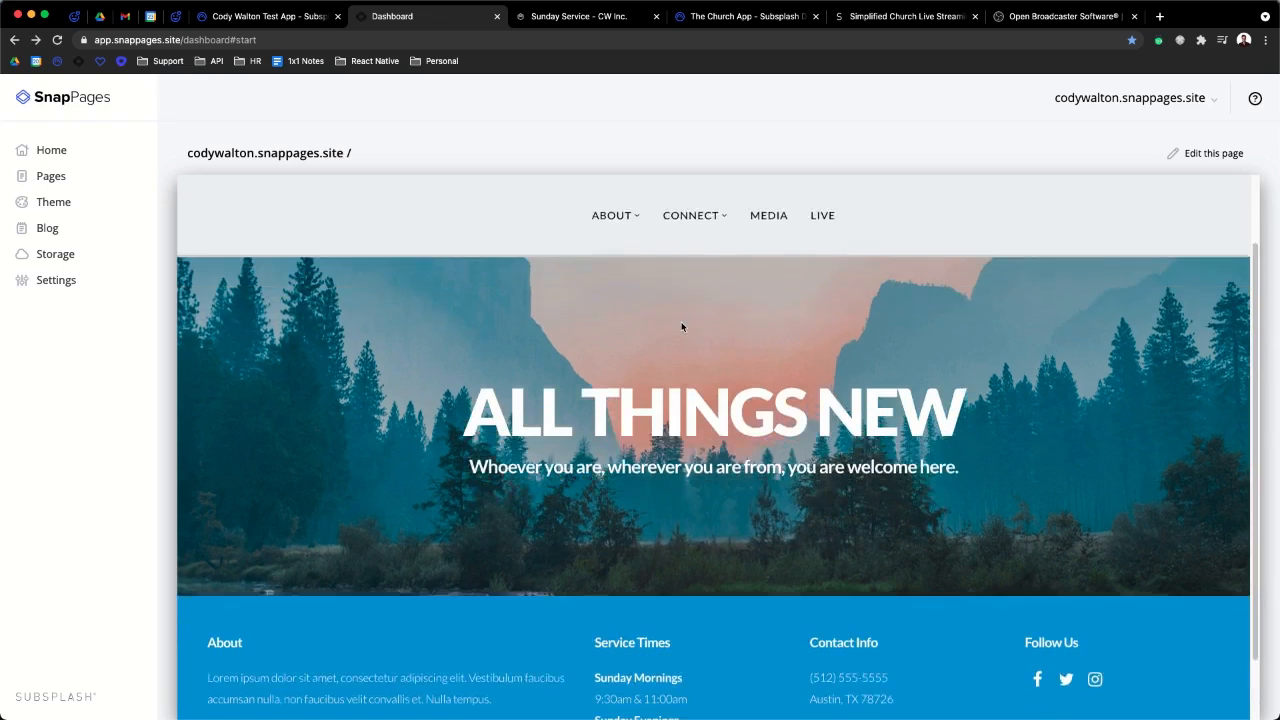
# - Add a Media Item block to the home page using Upcoming Live as its source
pyautogui.scroll(3, 683, 326)
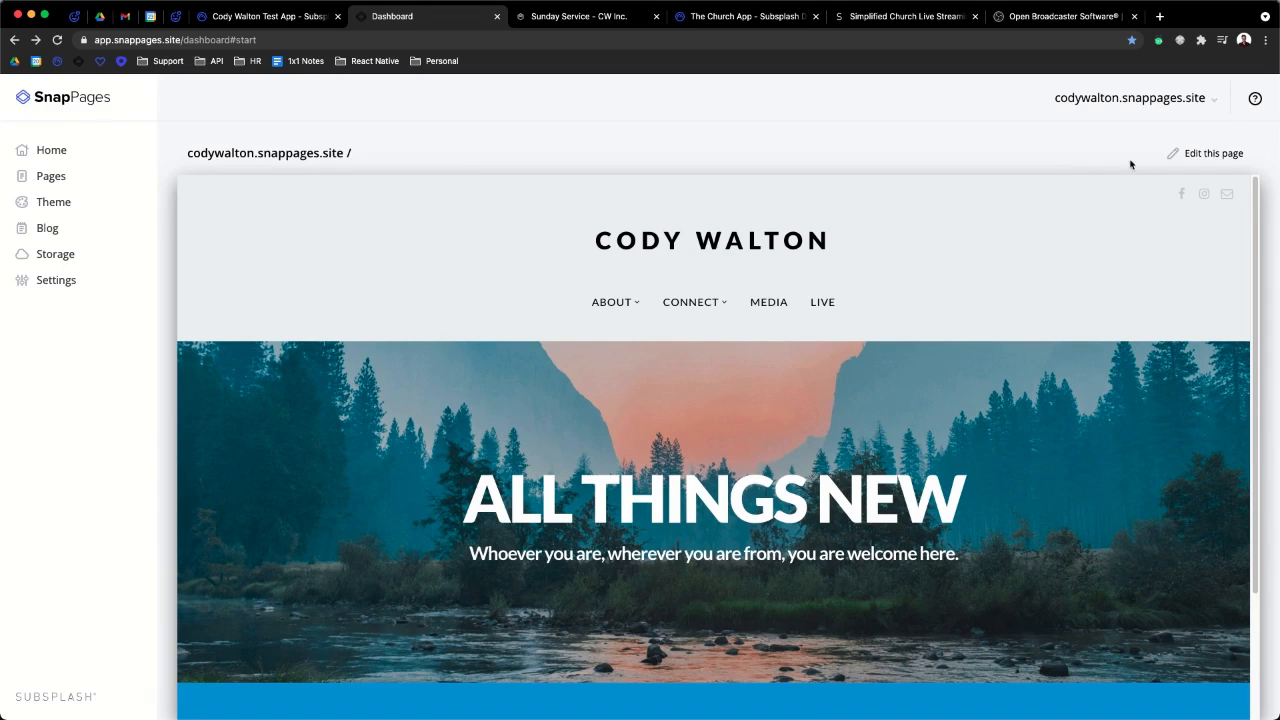
pyautogui.click(1198, 160)
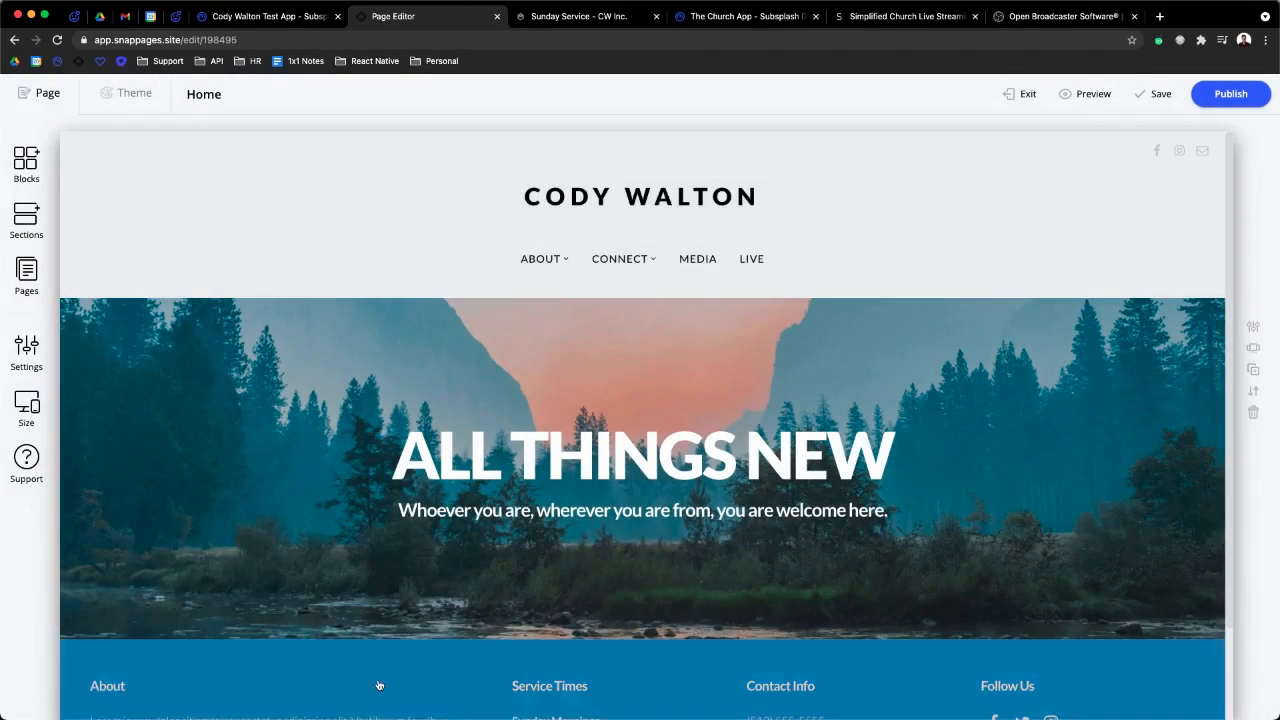
pyautogui.scroll(-2, 643, 589)
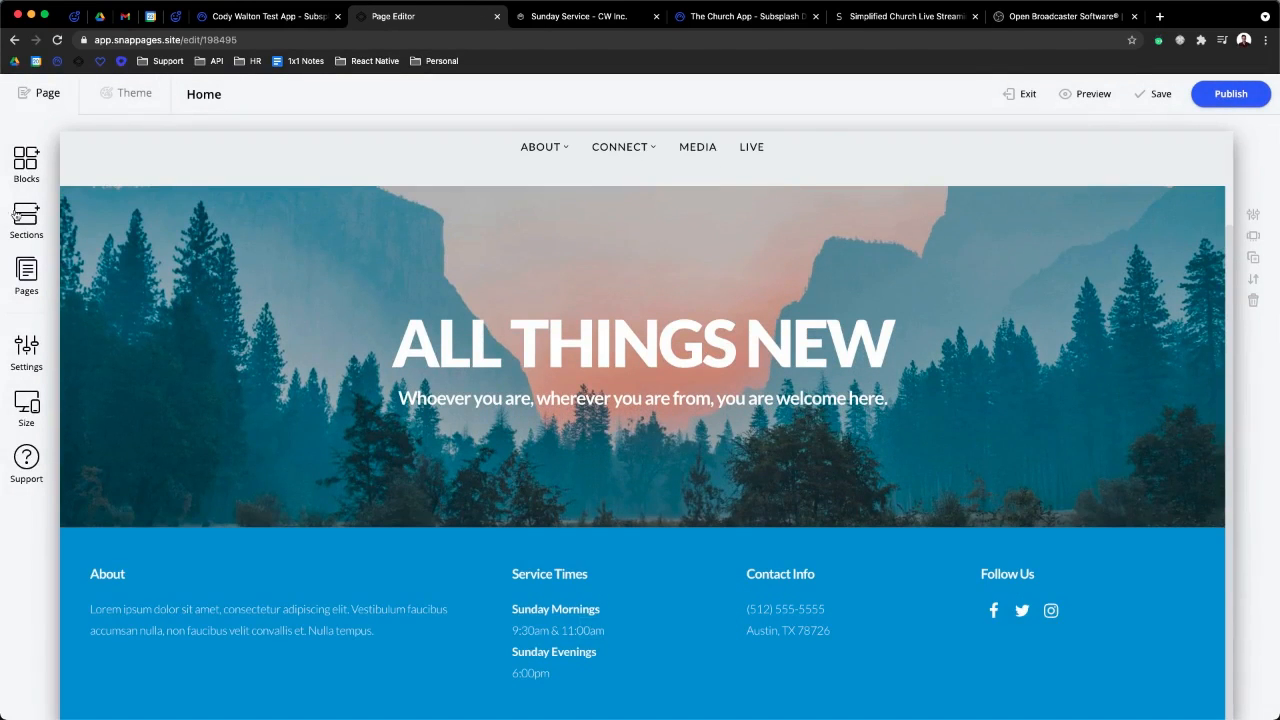
pyautogui.click(26, 160)
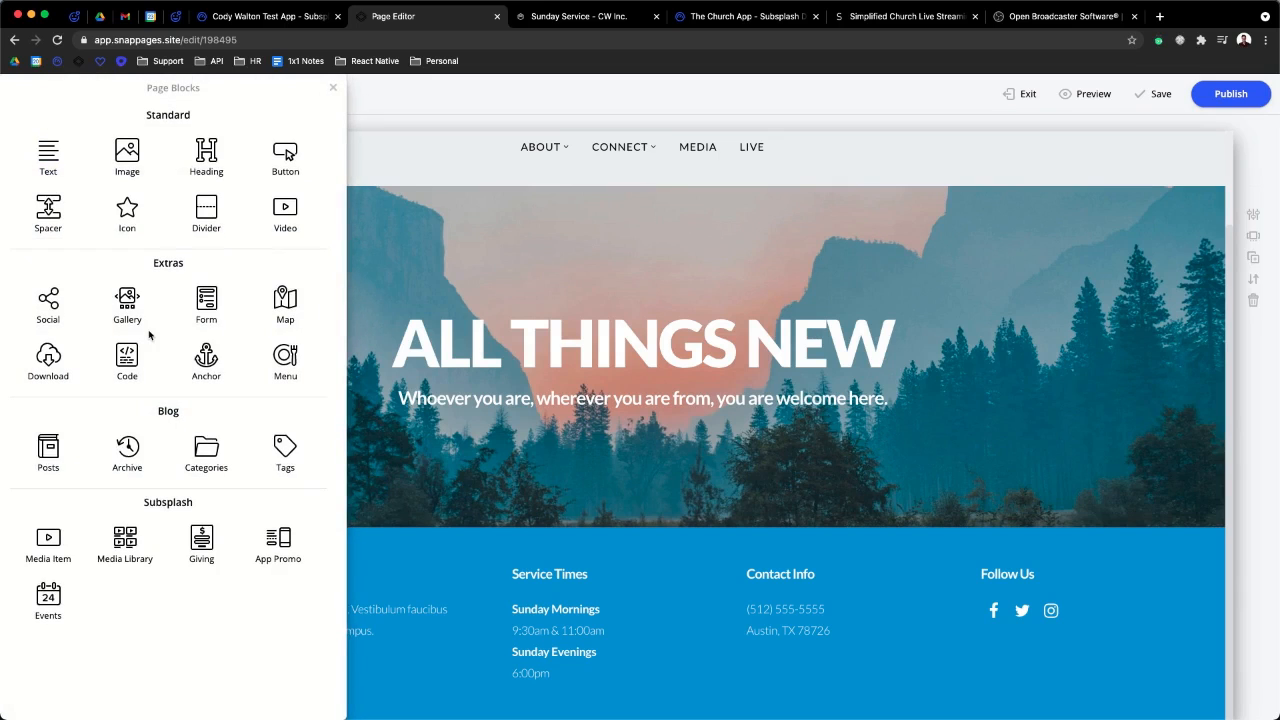
pyautogui.moveTo(43, 548); pyautogui.dragTo(571, 441)
pyautogui.click(633, 371)
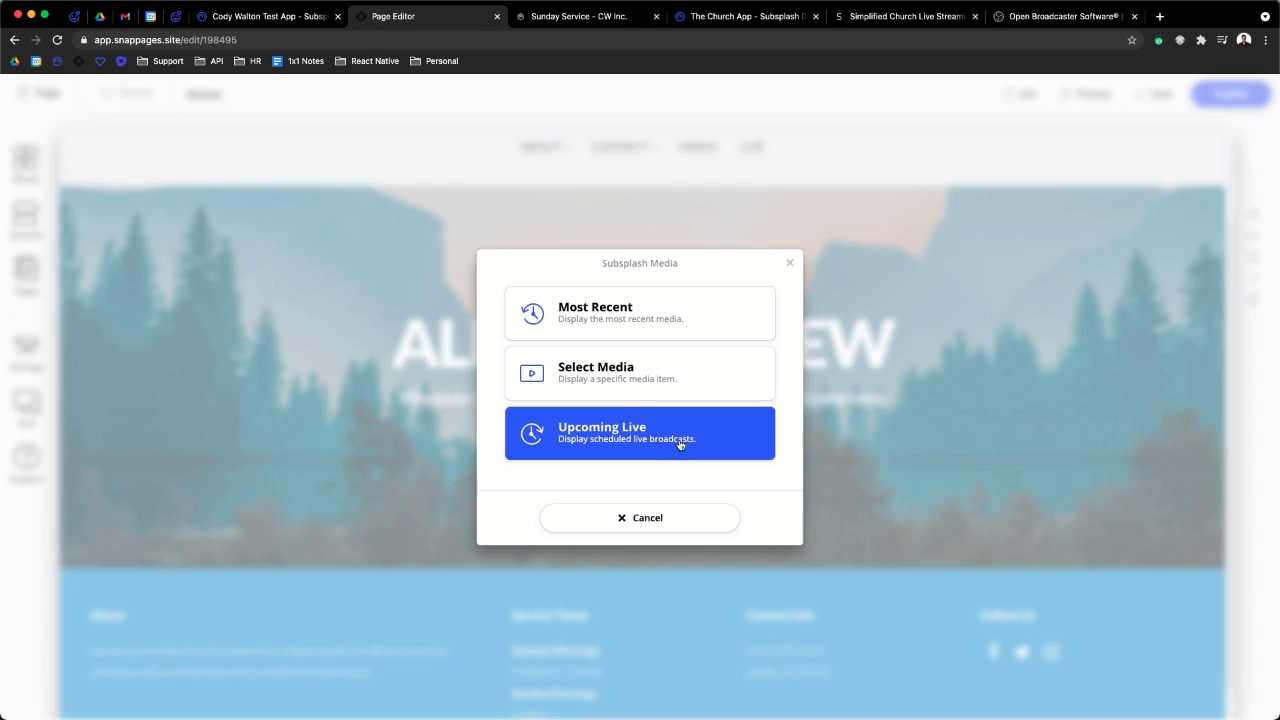
pyautogui.click(577, 424)
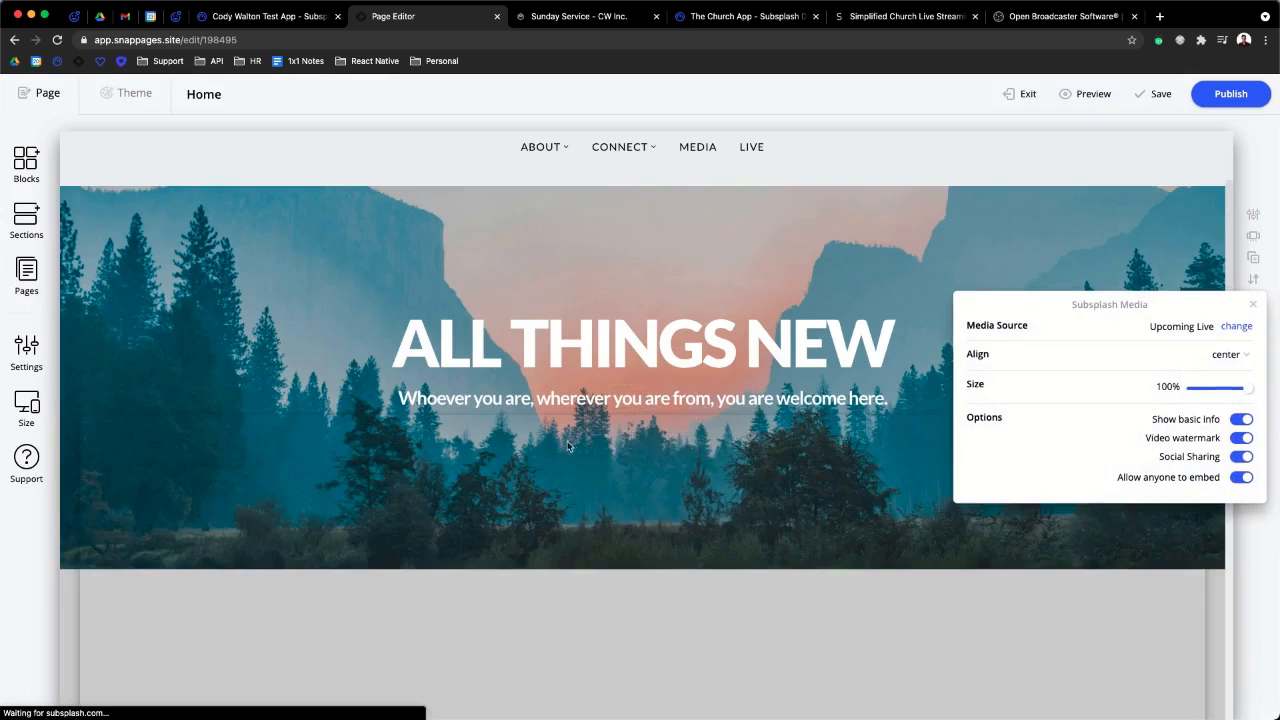
# - Set the media block to 940px wide and aligned left
pyautogui.scroll(-5, 608, 337)
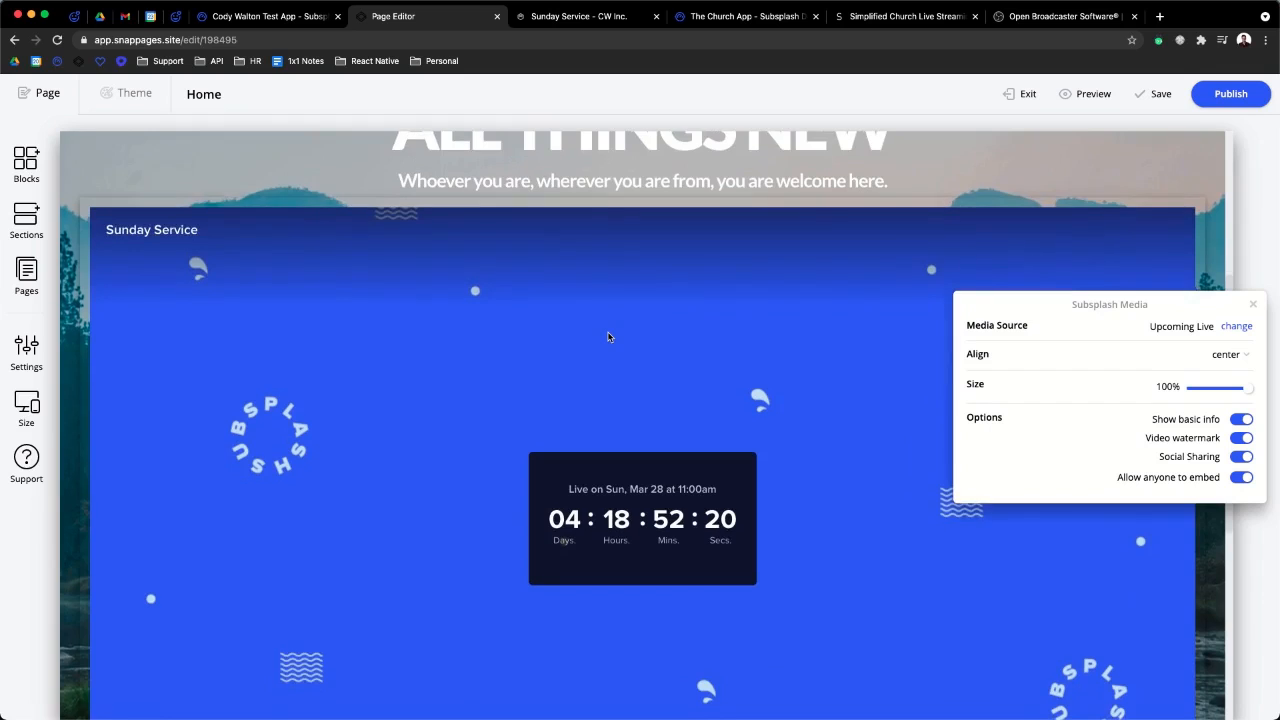
pyautogui.scroll(-2, 608, 337)
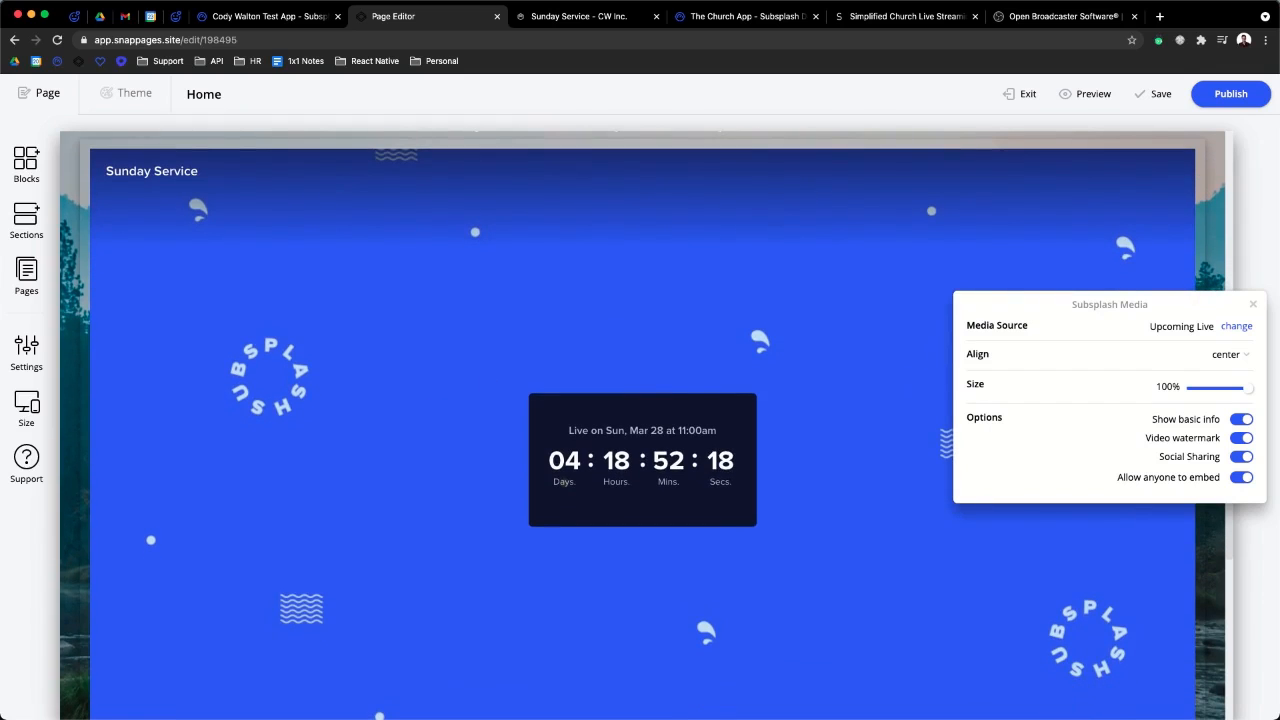
pyautogui.moveTo(1249, 388)
pyautogui.mouseDown()
pyautogui.moveTo(1235, 389)
pyautogui.moveTo(1247, 389)
pyautogui.mouseUp()
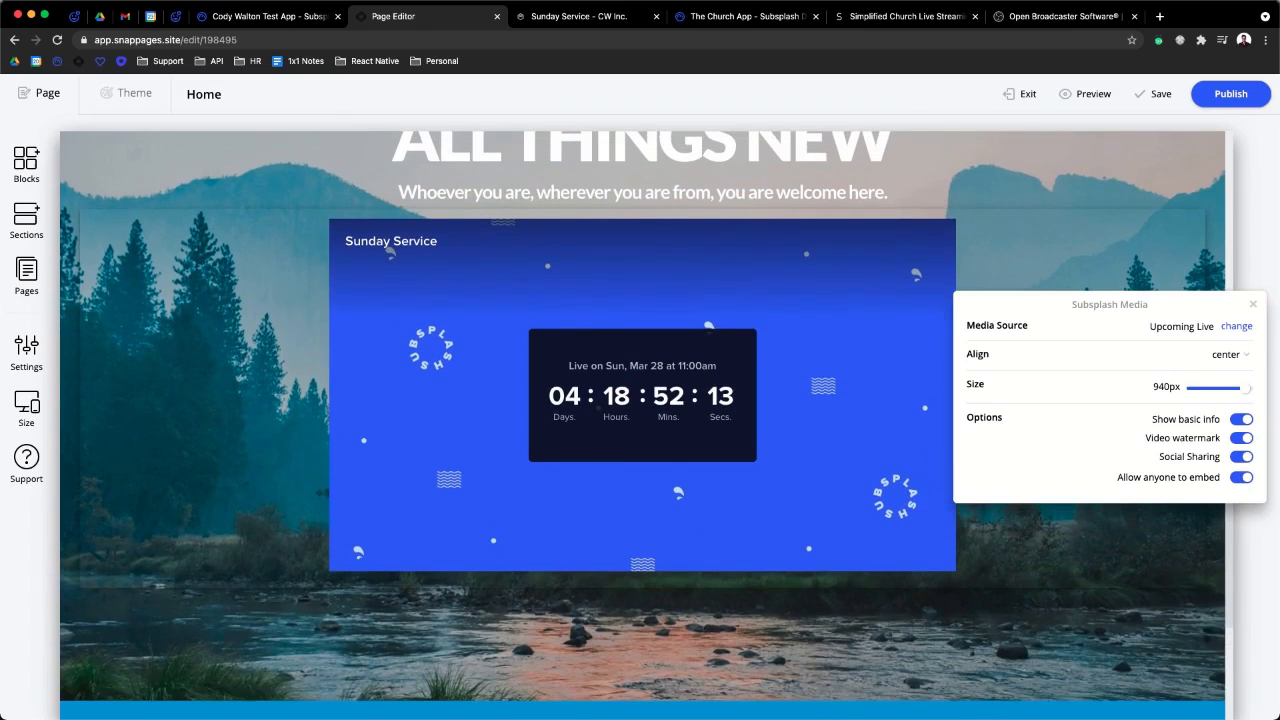
pyautogui.click(1233, 355)
pyautogui.click(1231, 376)
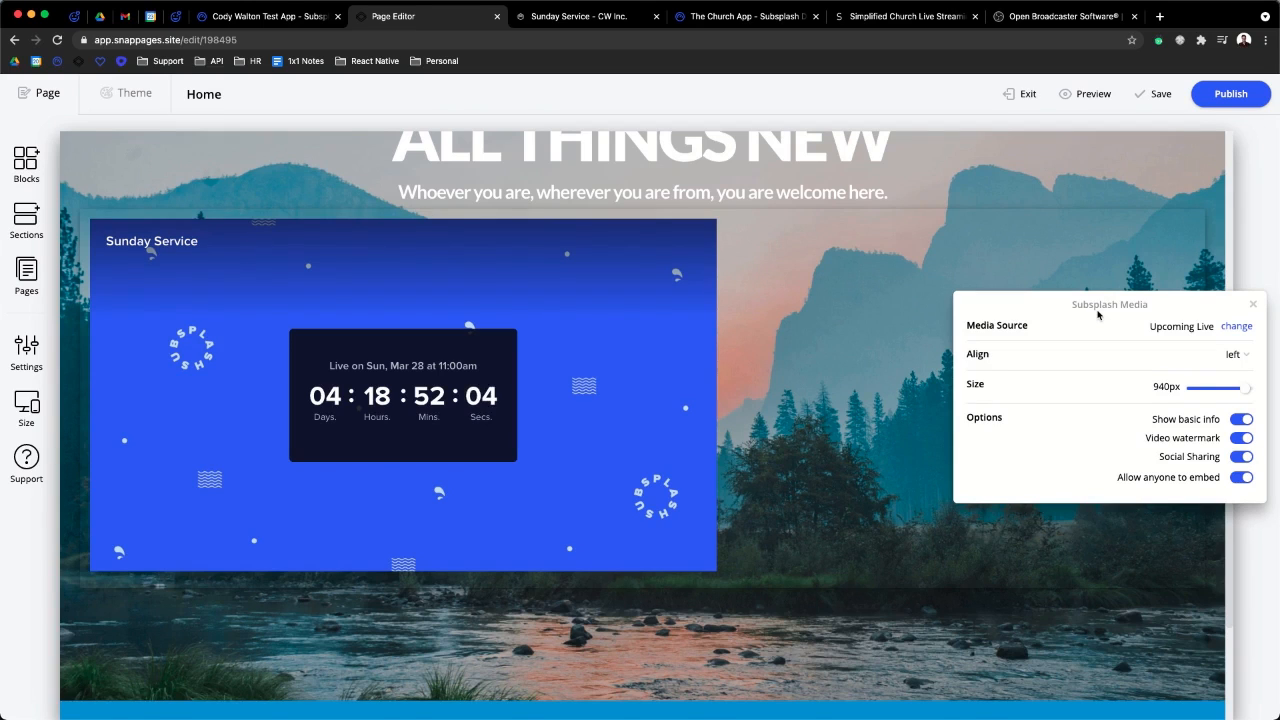
pyautogui.click(1252, 303)
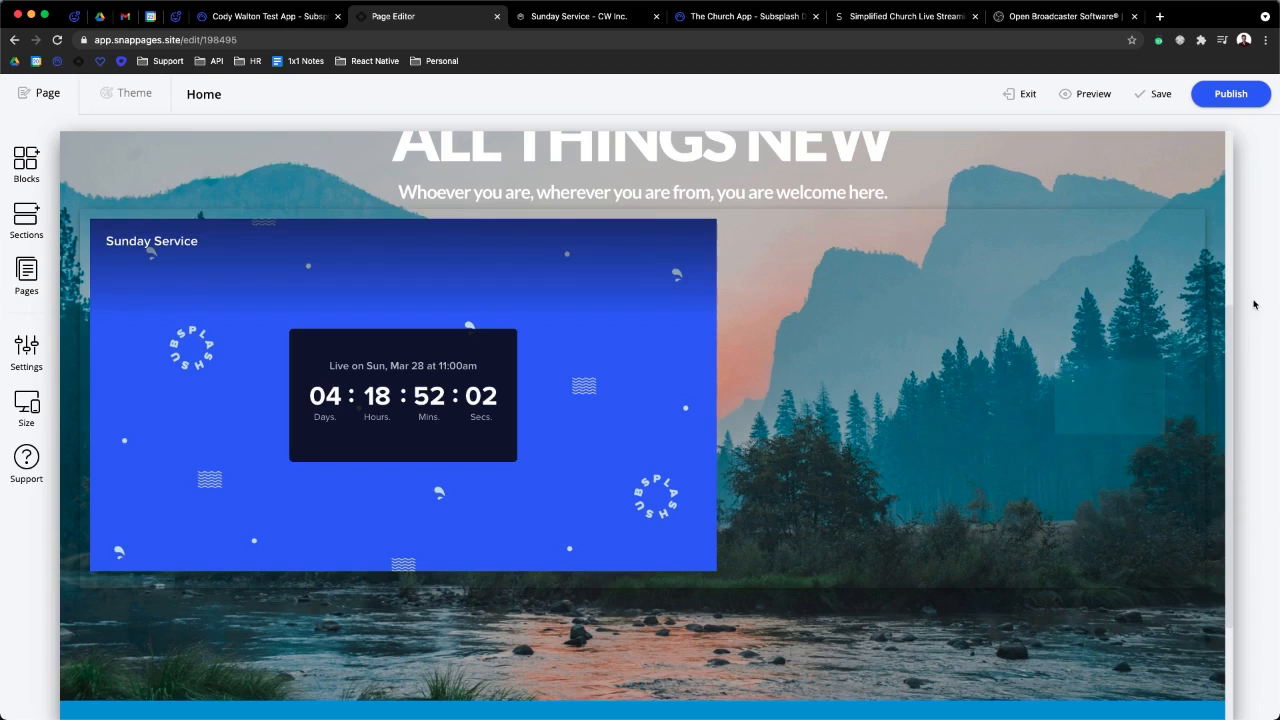
# - Add a new Code block below the countdown holding the pasted live stream embed code
pyautogui.click(30, 163)
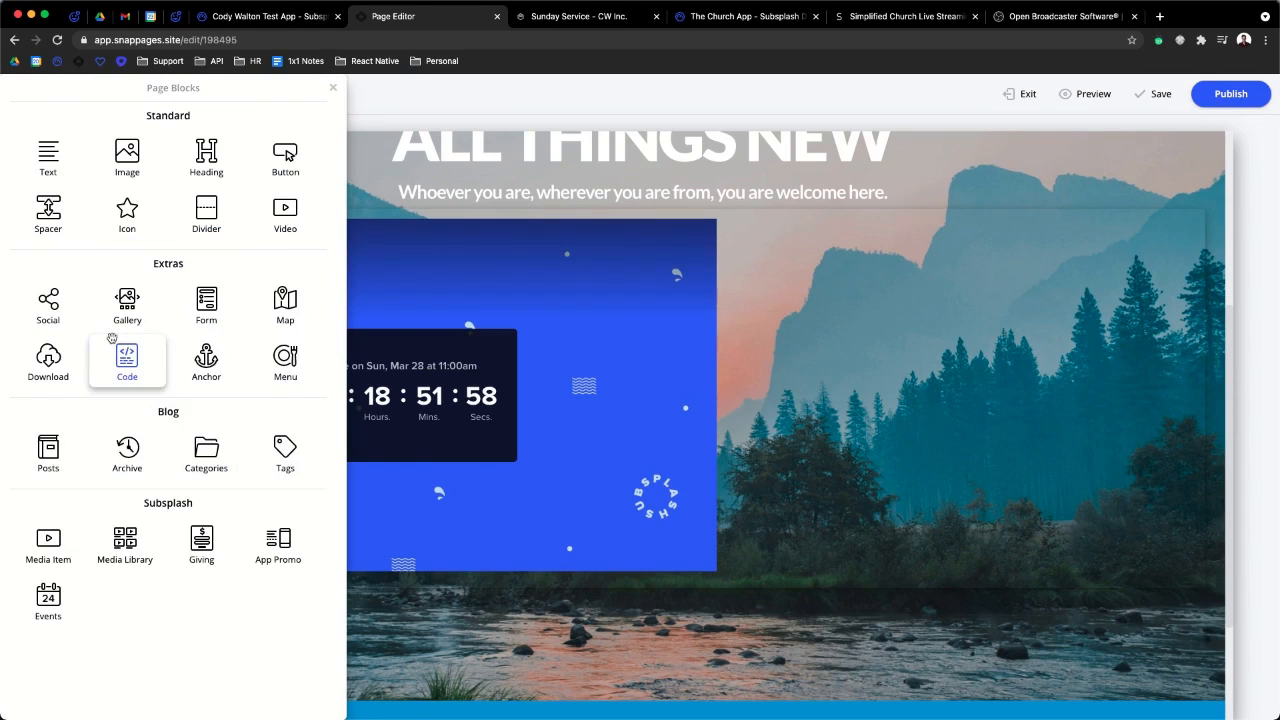
pyautogui.moveTo(123, 352); pyautogui.dragTo(587, 547)
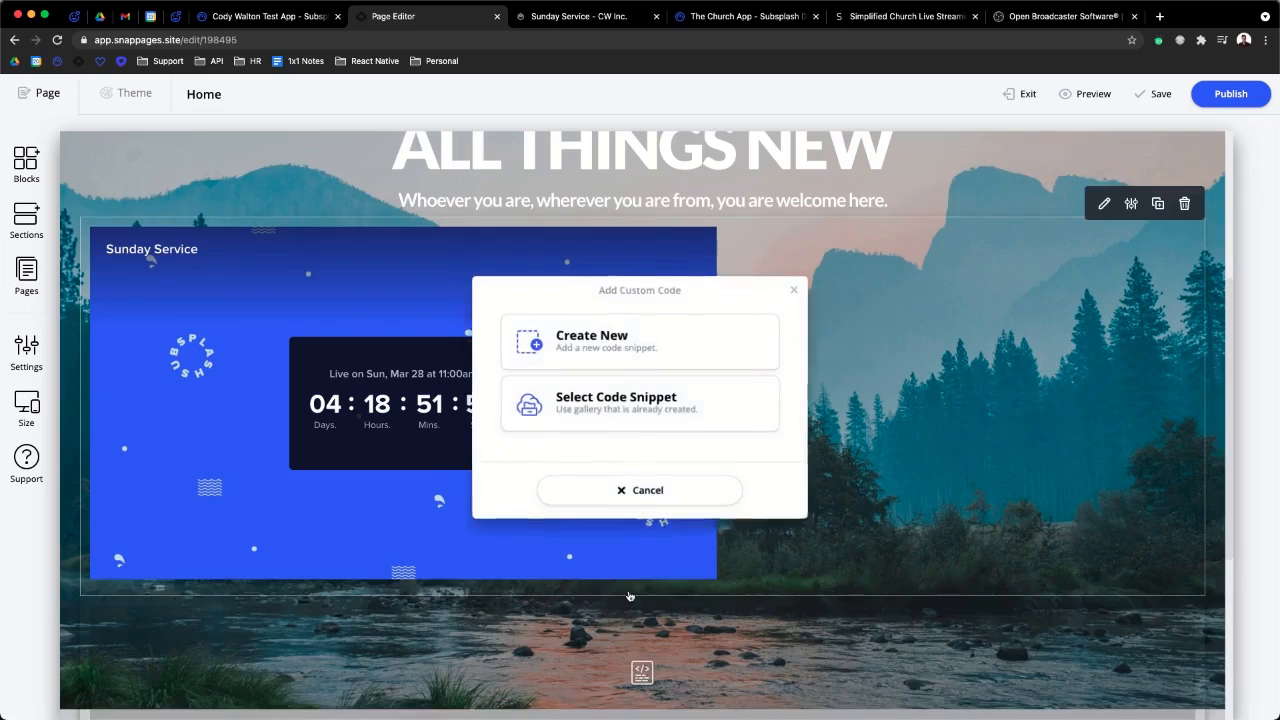
pyautogui.click(644, 358)
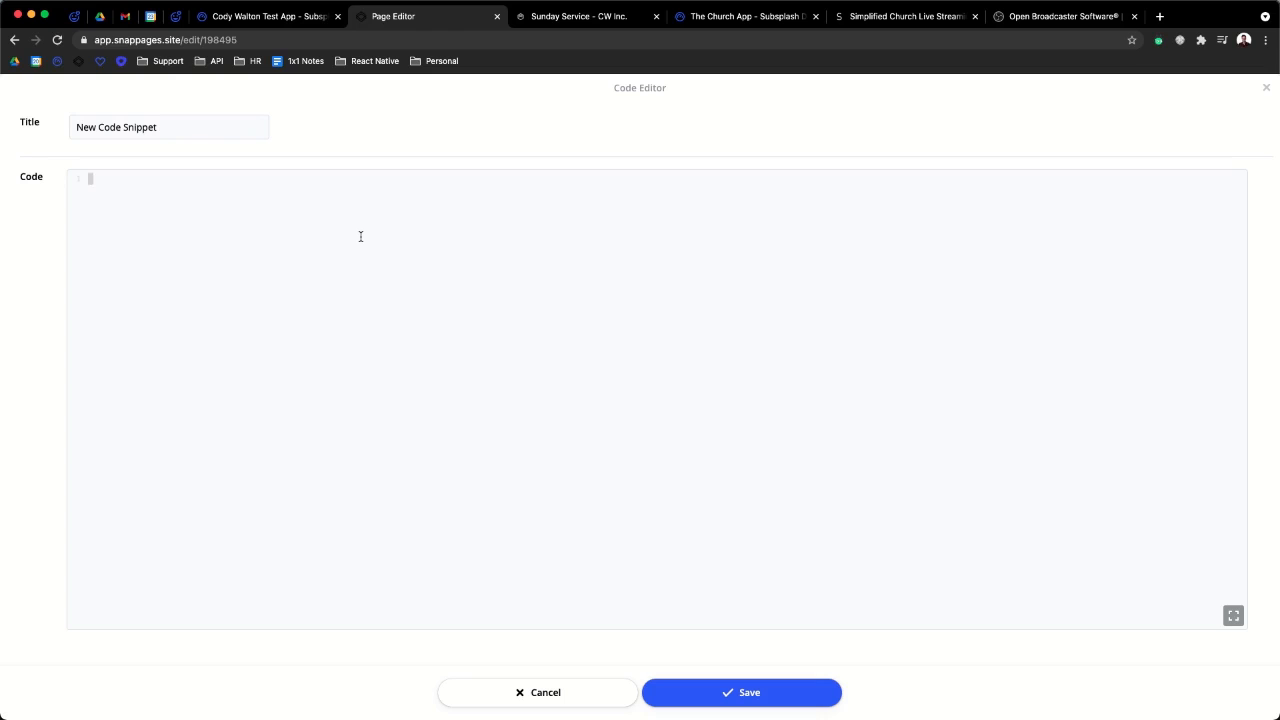
pyautogui.press('super+v')
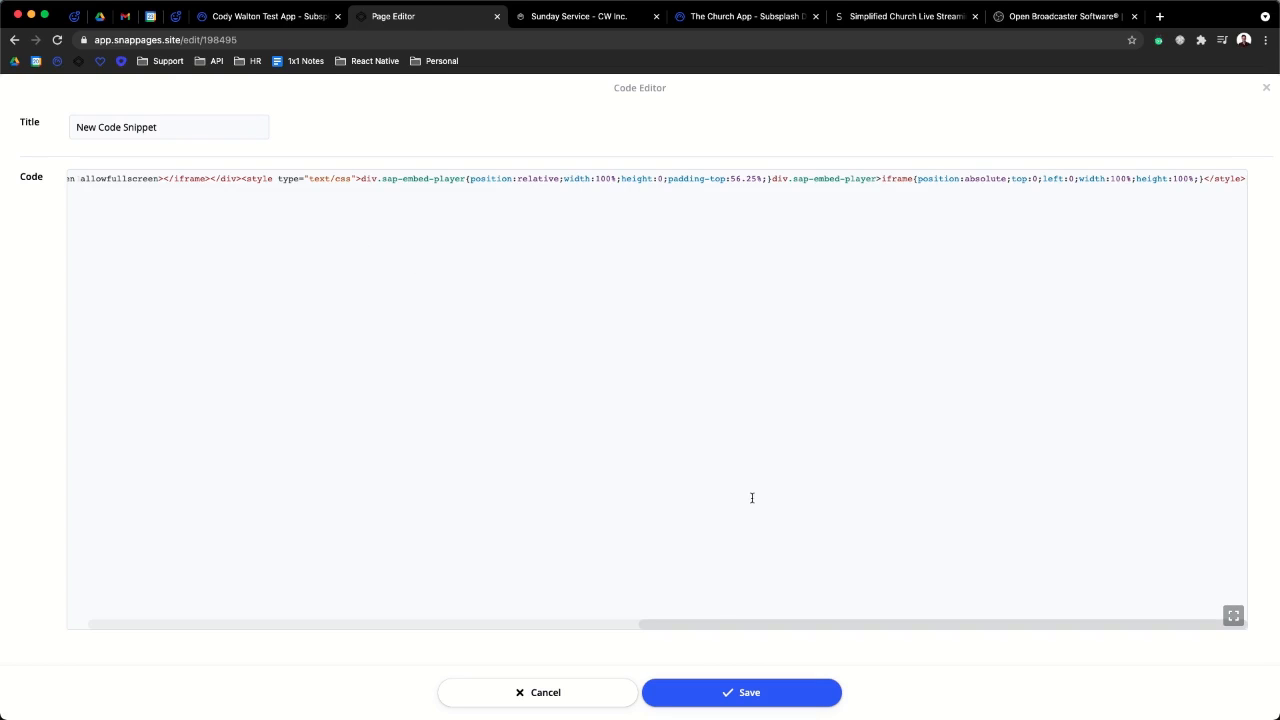
pyautogui.click(752, 695)
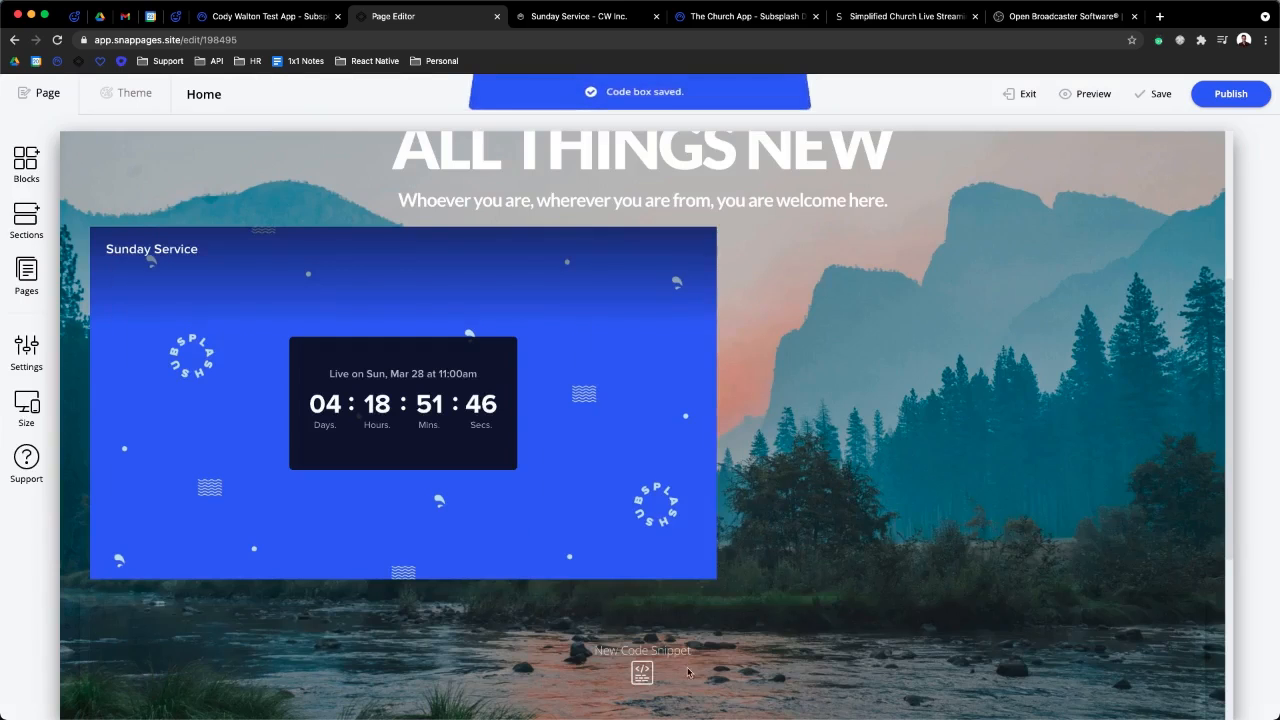
# - Save the Home page draft and preview it
pyautogui.scroll(-1, 689, 464)
pyautogui.click(1156, 93)
pyautogui.click(1081, 95)
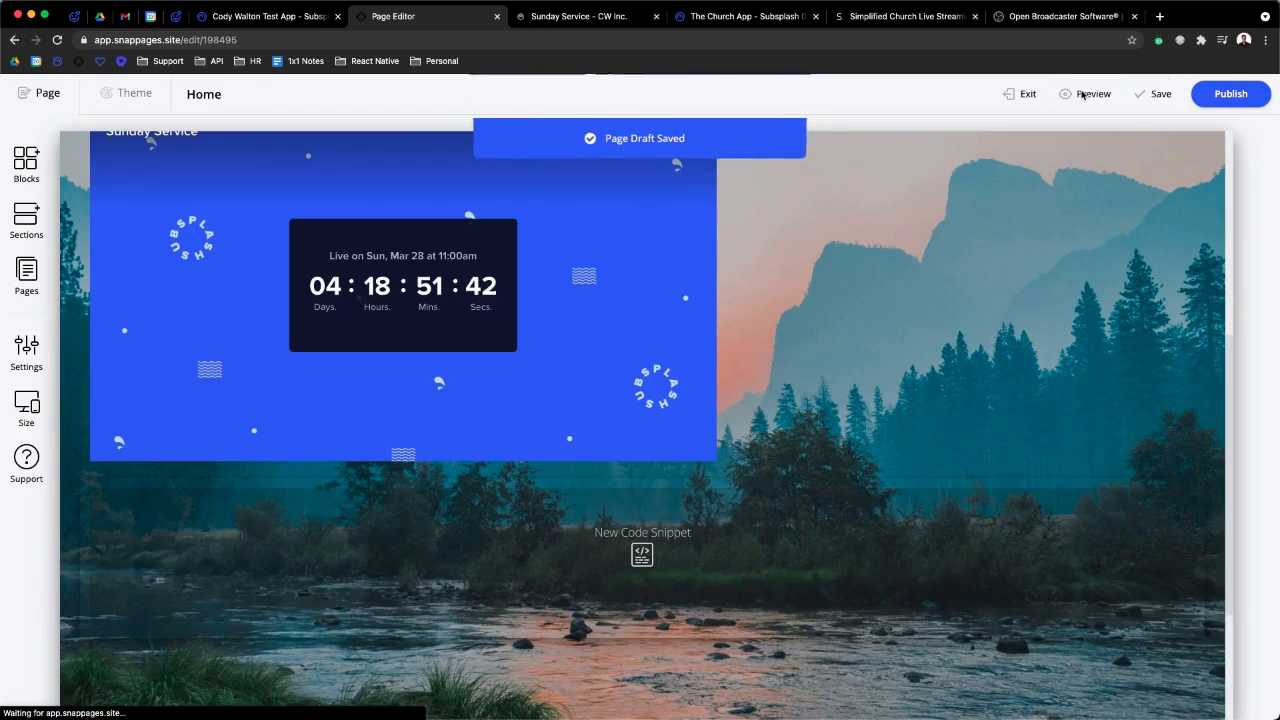
# - Scroll through the previewed Home page, then exit back to the editor
pyautogui.scroll(-2, 739, 342)
pyautogui.scroll(-3, 366, 447)
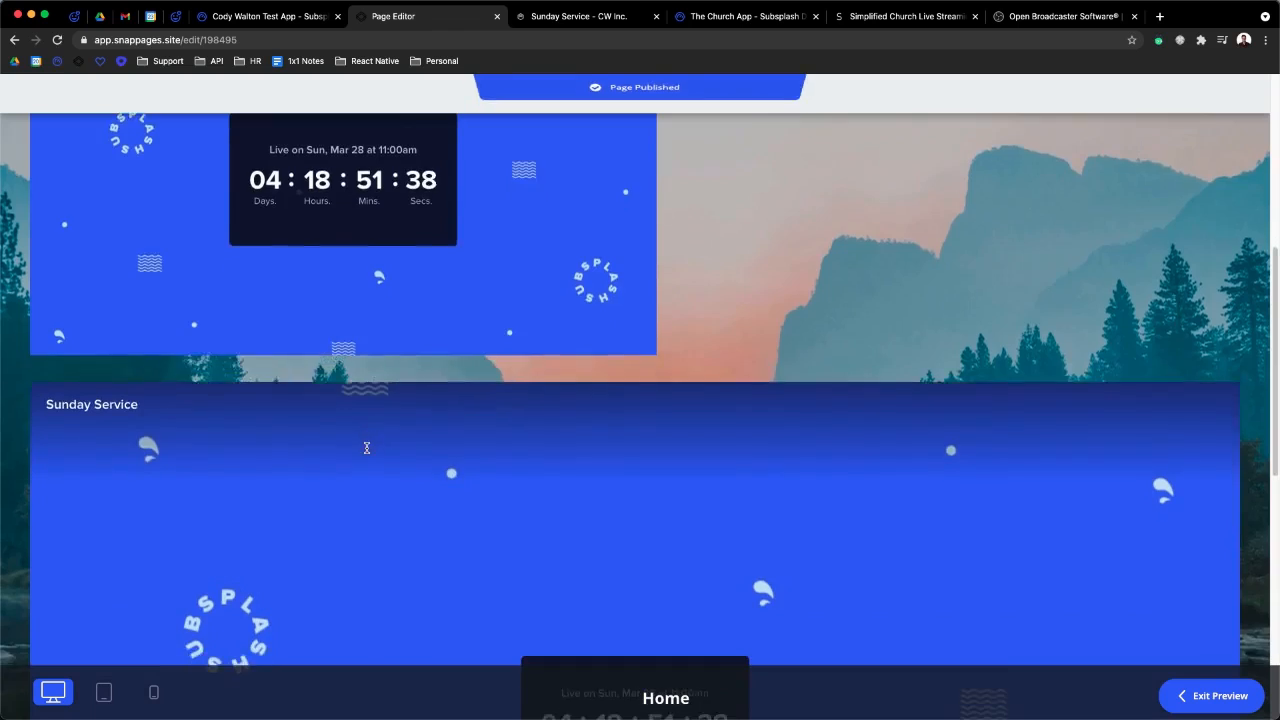
pyautogui.scroll(-3, 366, 447)
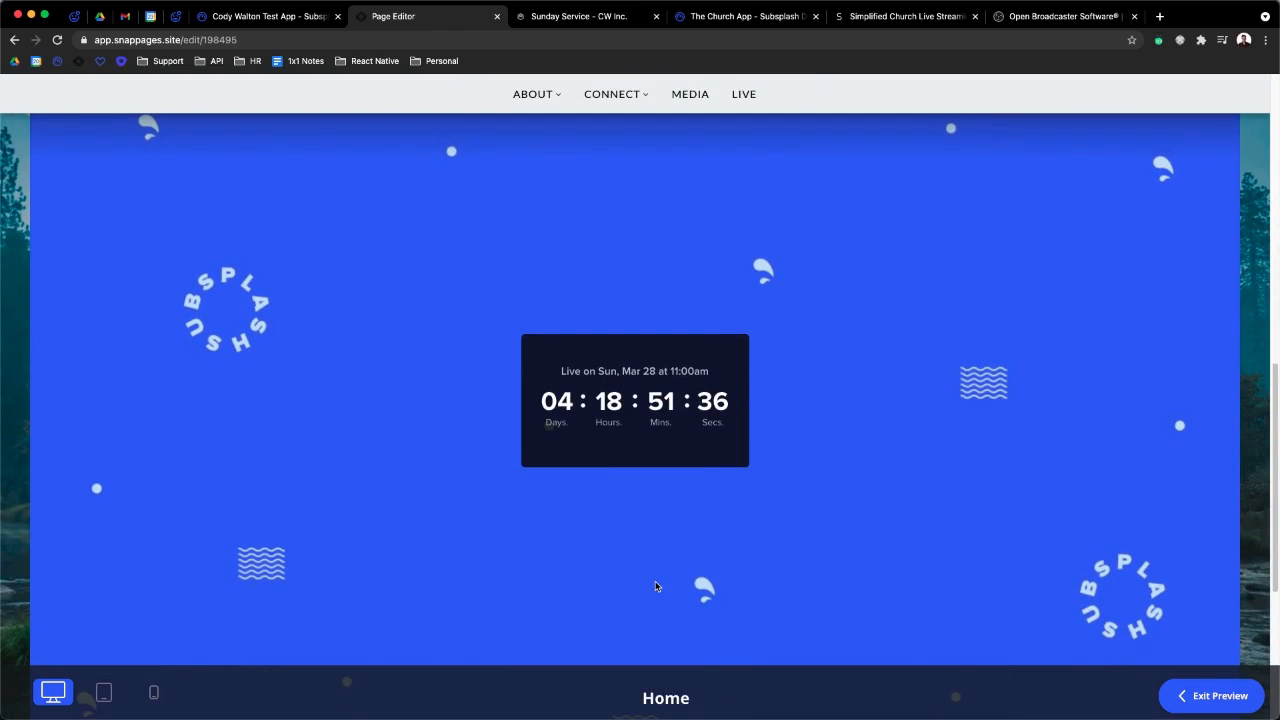
pyautogui.scroll(1, 655, 582)
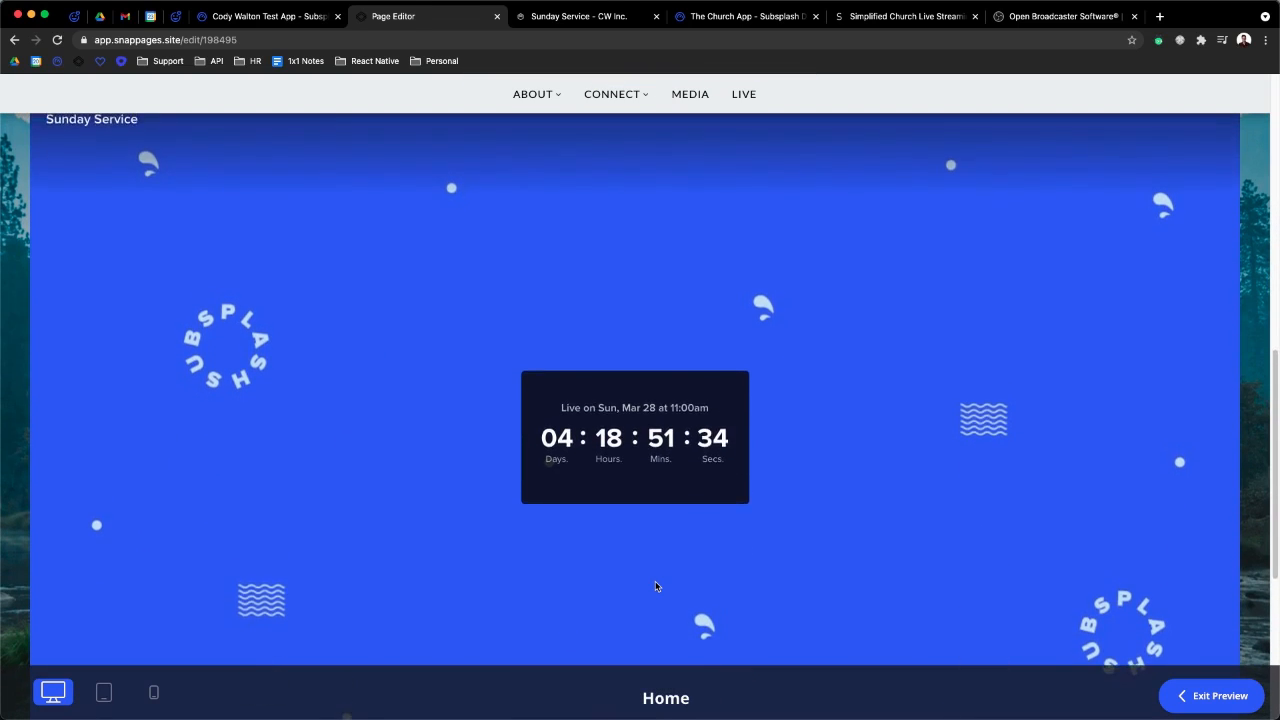
pyautogui.scroll(1, 655, 586)
pyautogui.scroll(5, 656, 586)
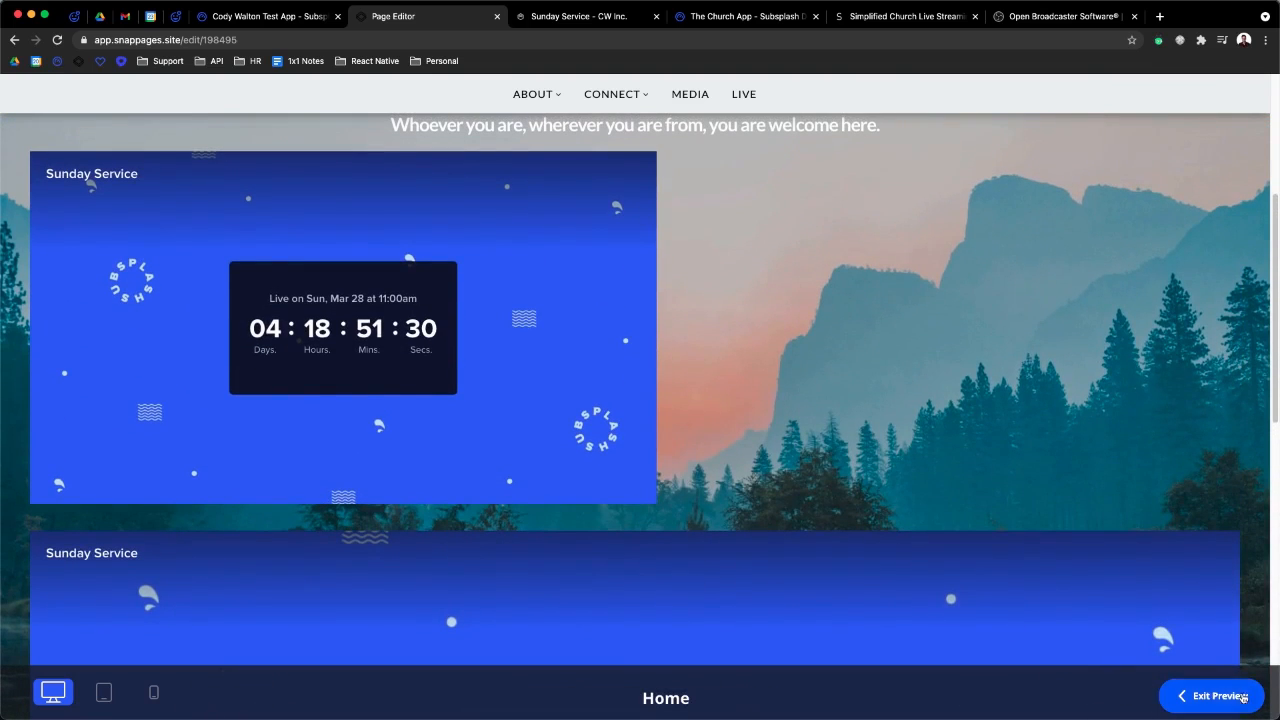
pyautogui.click(1222, 698)
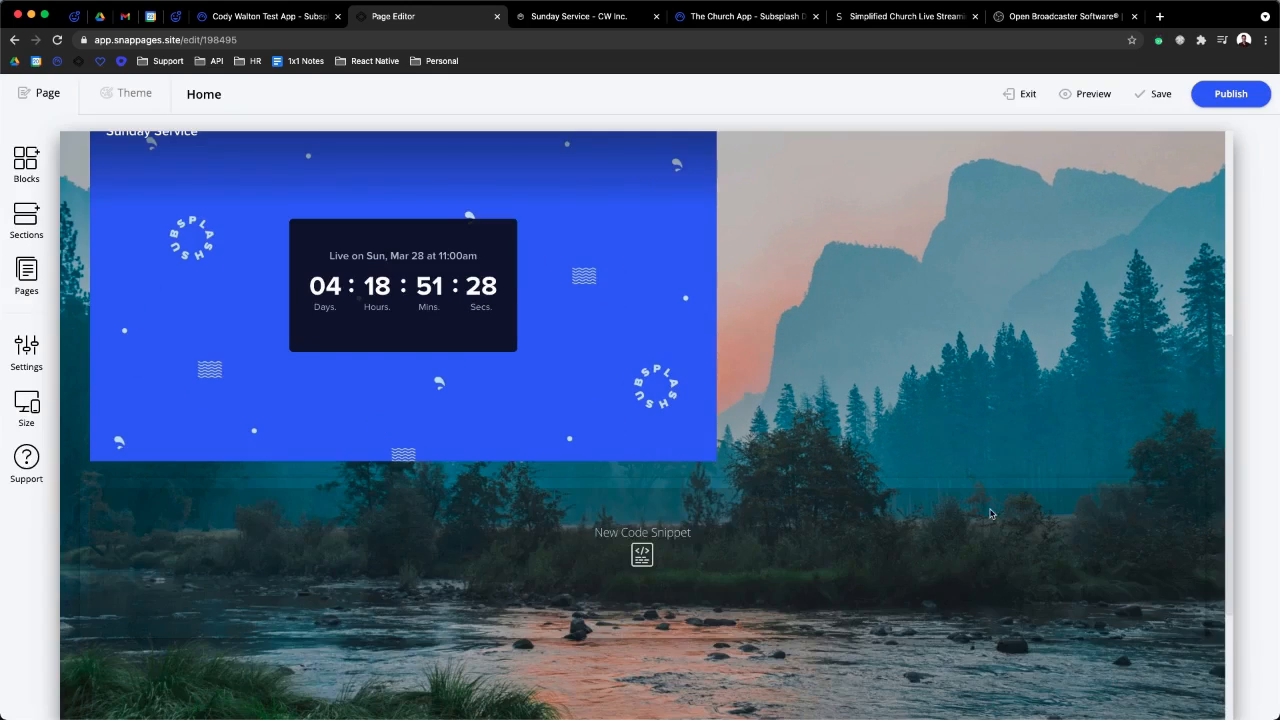
# - Open and close the Blocks panel, then switch to the Subsplash support article
pyautogui.scroll(2, 991, 514)
pyautogui.scroll(-1, 847, 417)
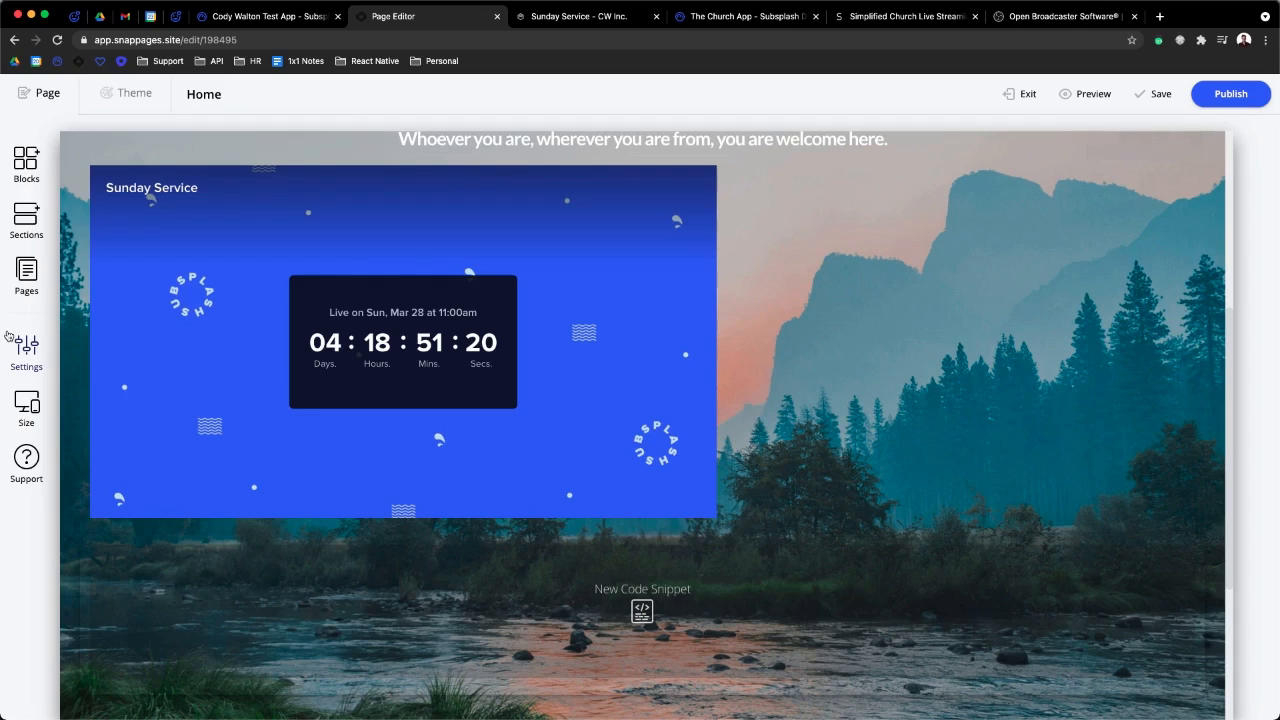
pyautogui.click(26, 162)
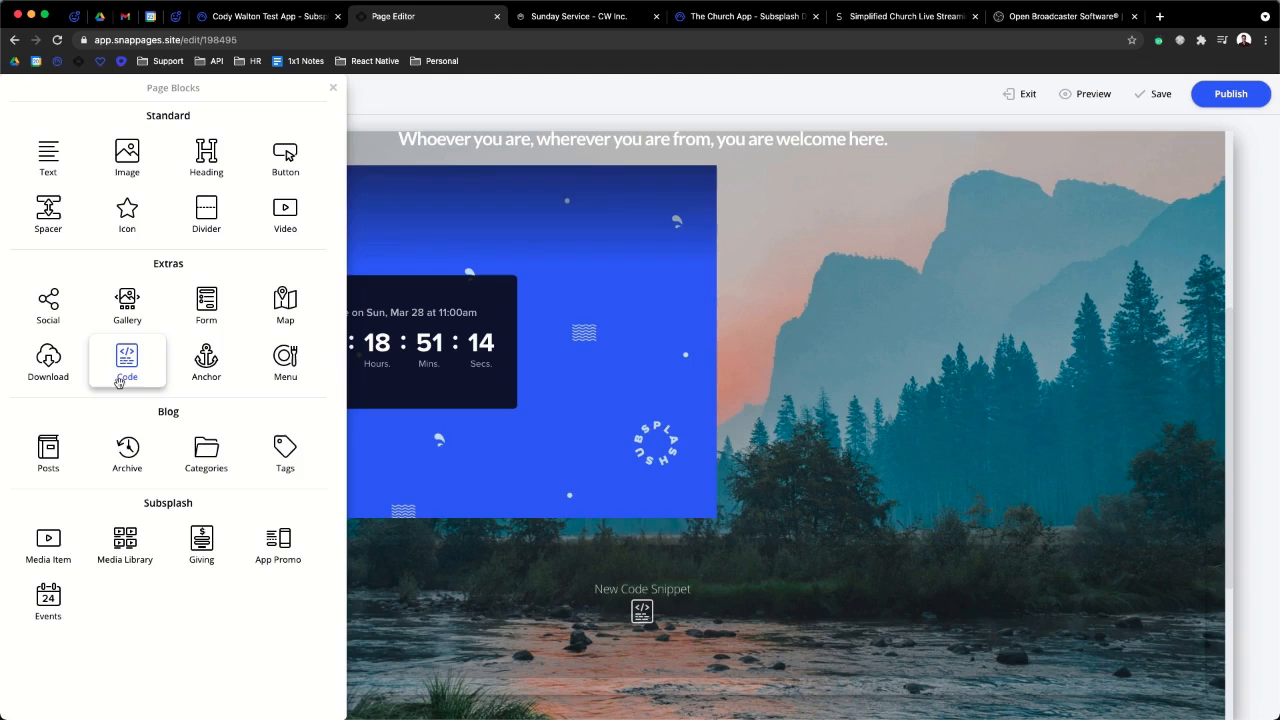
pyautogui.click(709, 94)
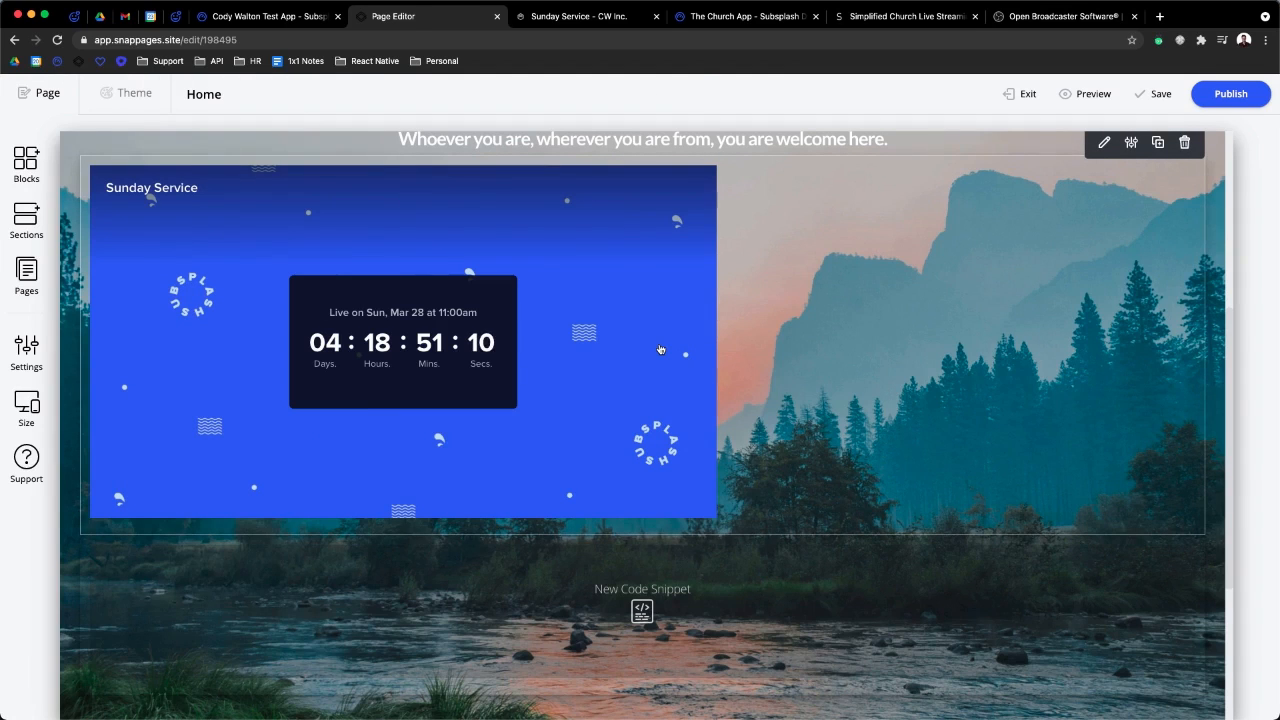
pyautogui.click(77, 20)
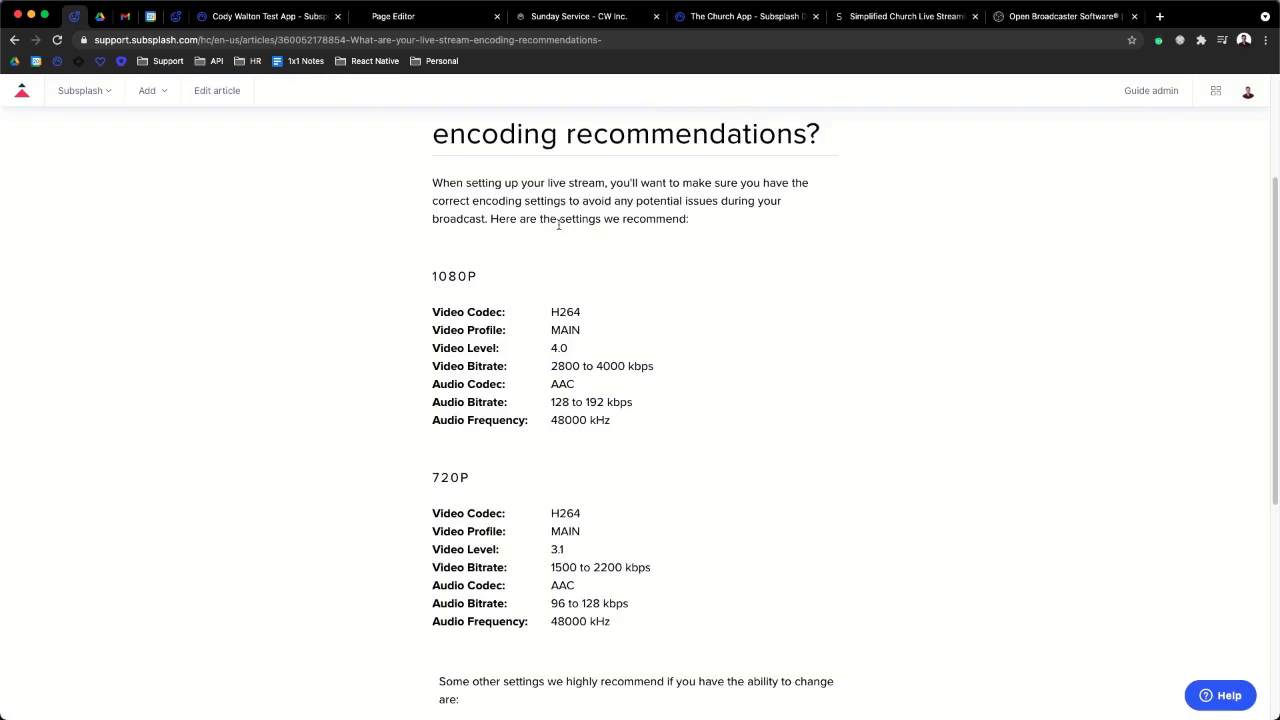
# - Search support for 'church online' and open the Church Online Platform article
pyautogui.scroll(3, 557, 177)
pyautogui.click(523, 128)
pyautogui.write('chu')
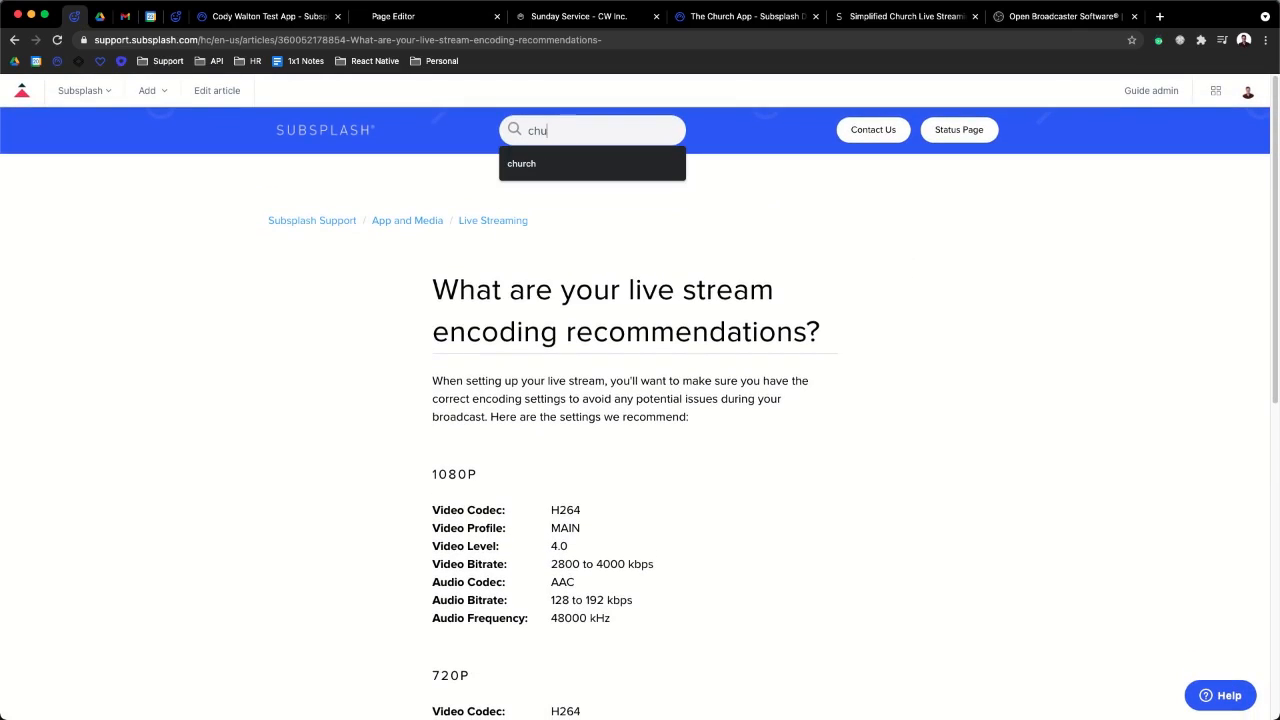
pyautogui.write('rch online')
pyautogui.press('Return')
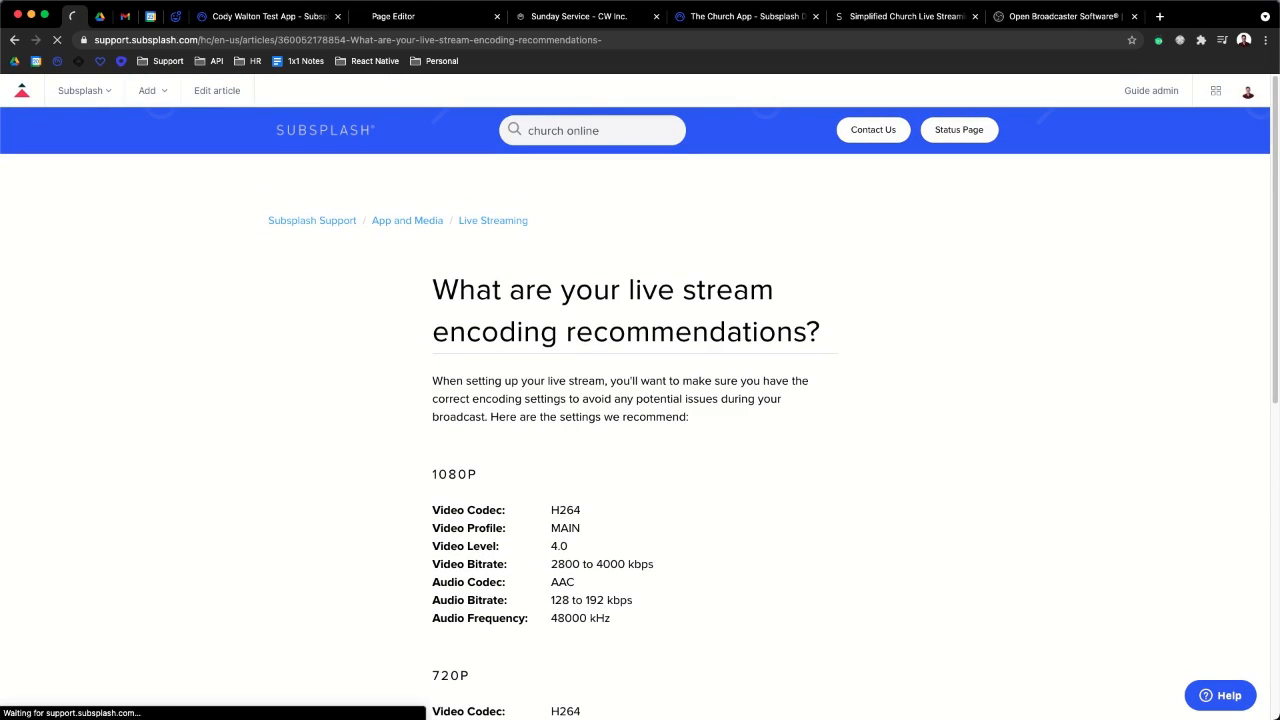
pyautogui.scroll(-2, 574, 443)
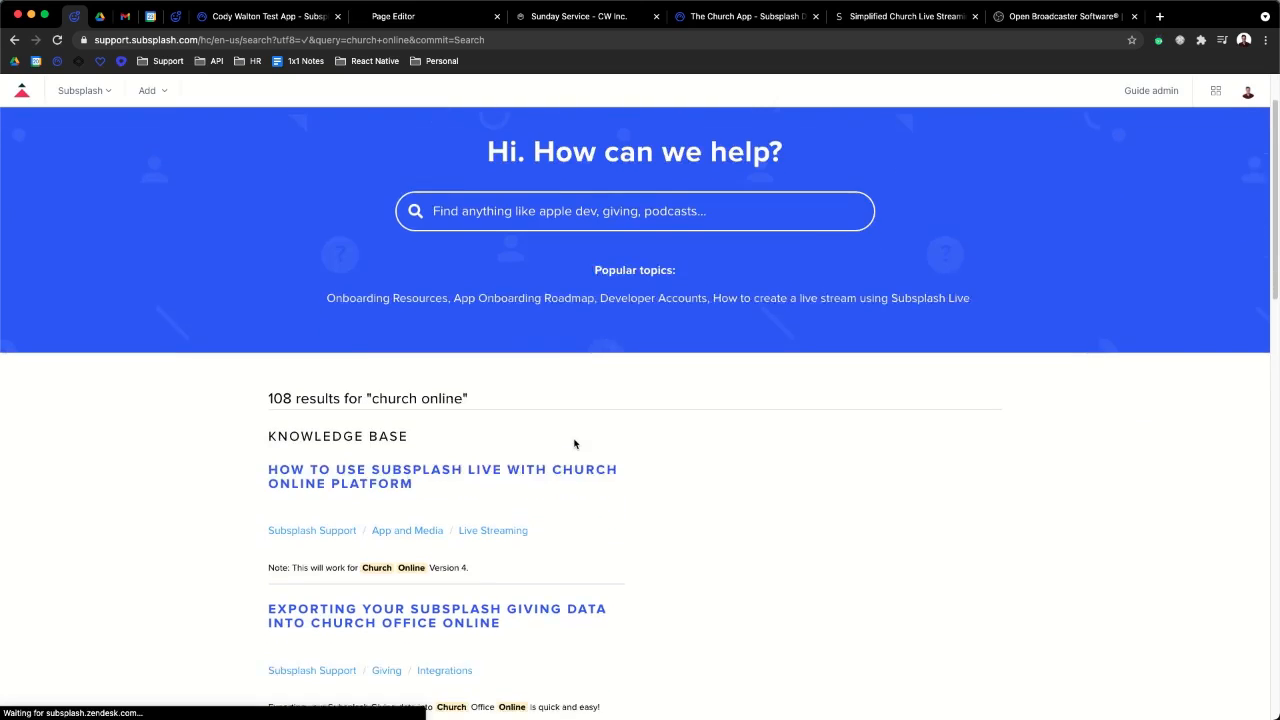
pyautogui.click(410, 440)
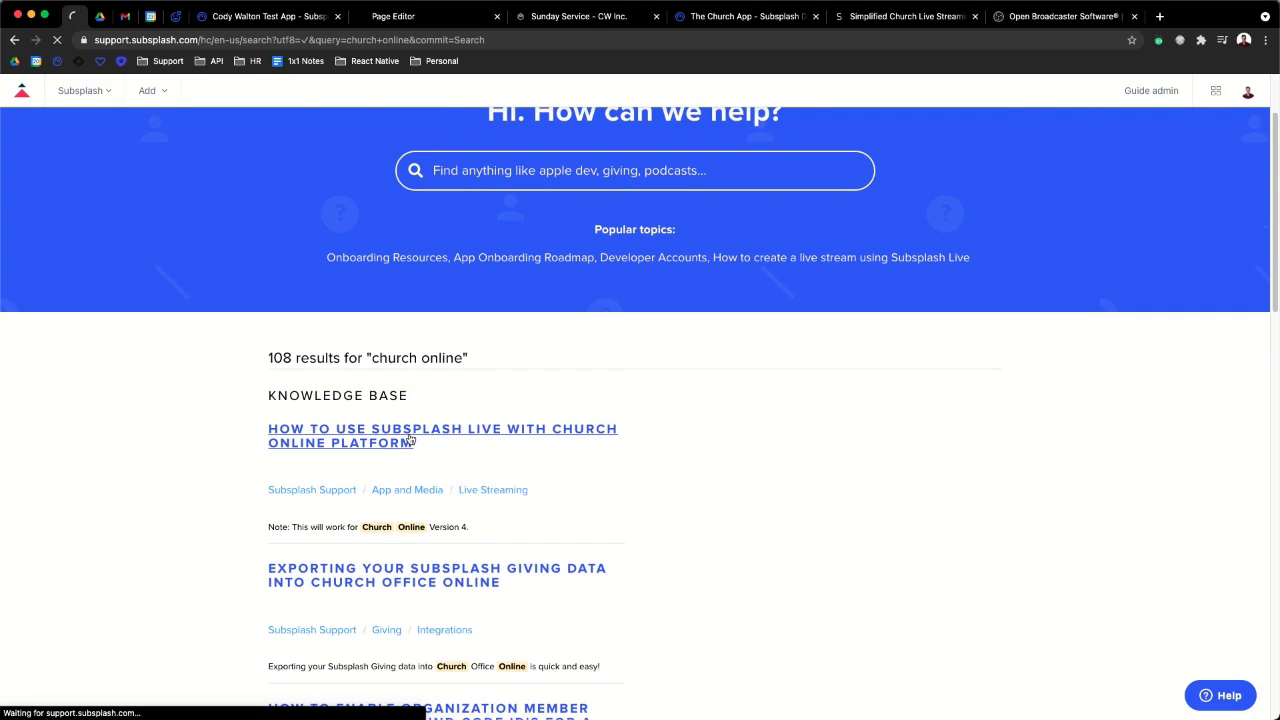
# - Read through the article, then return to the Subsplash dashboard tab
pyautogui.scroll(-2, 797, 430)
pyautogui.scroll(-3, 797, 430)
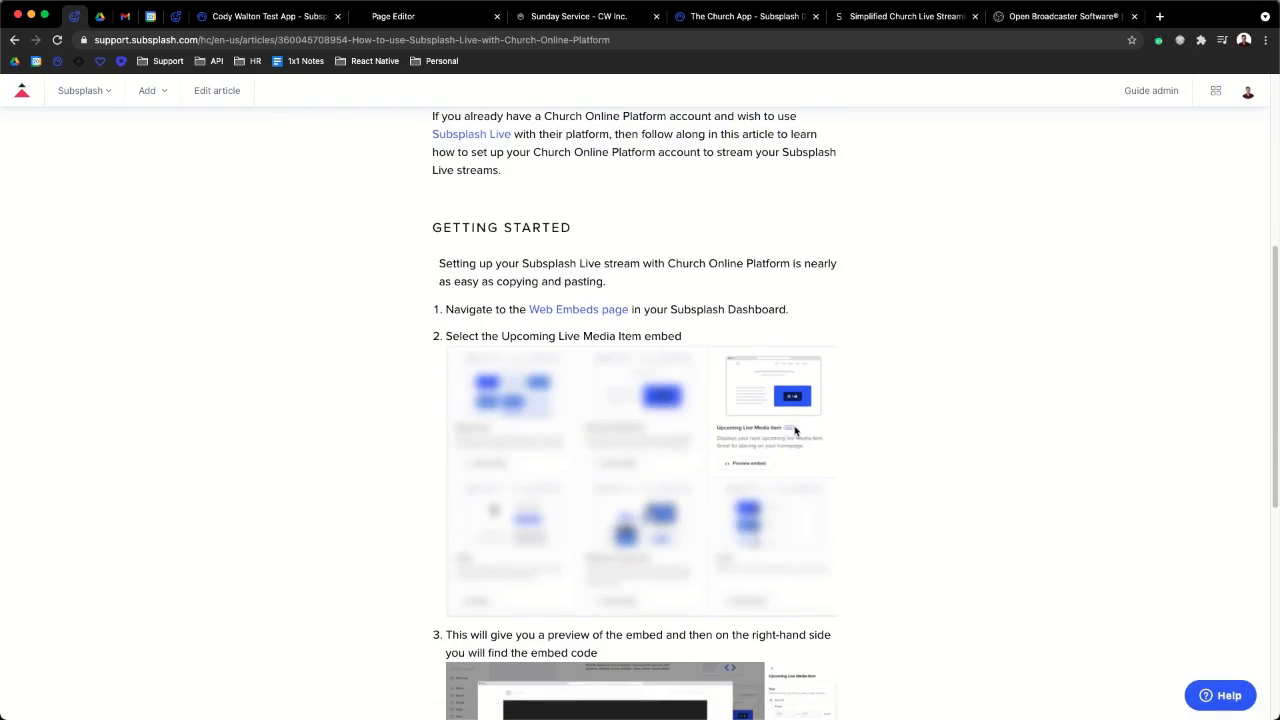
pyautogui.scroll(-5, 617, 418)
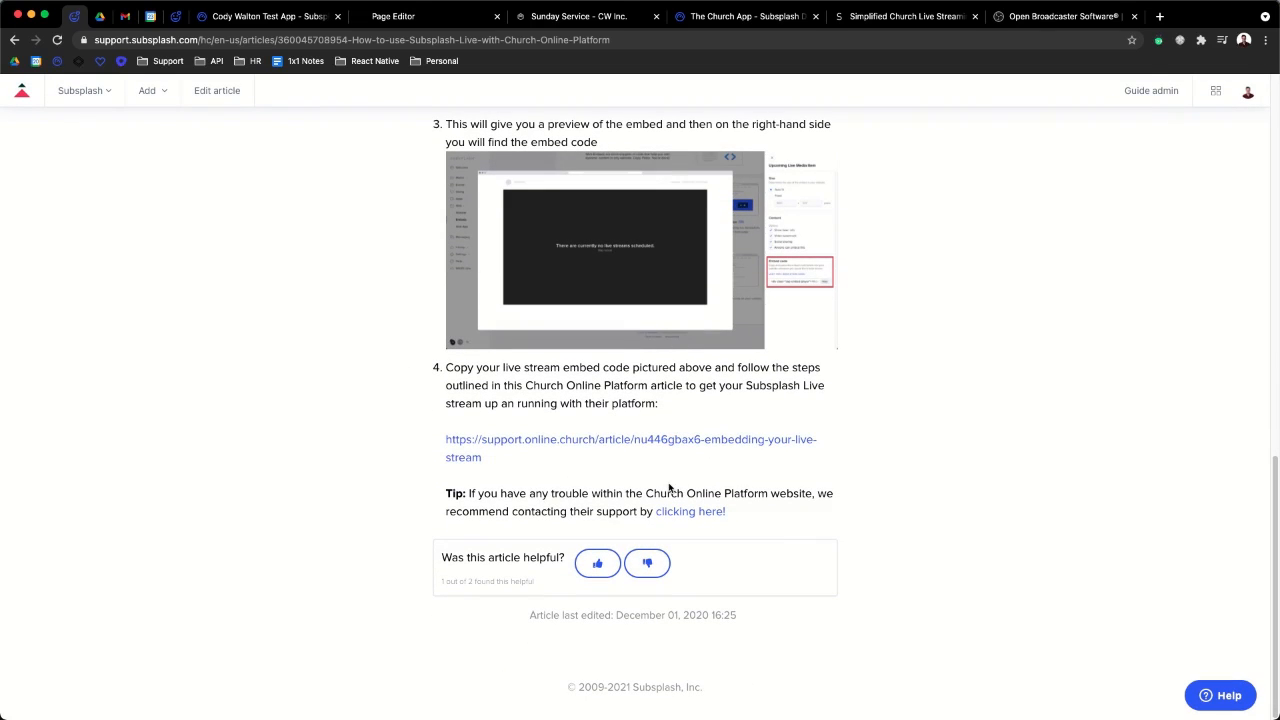
pyautogui.scroll(5, 592, 450)
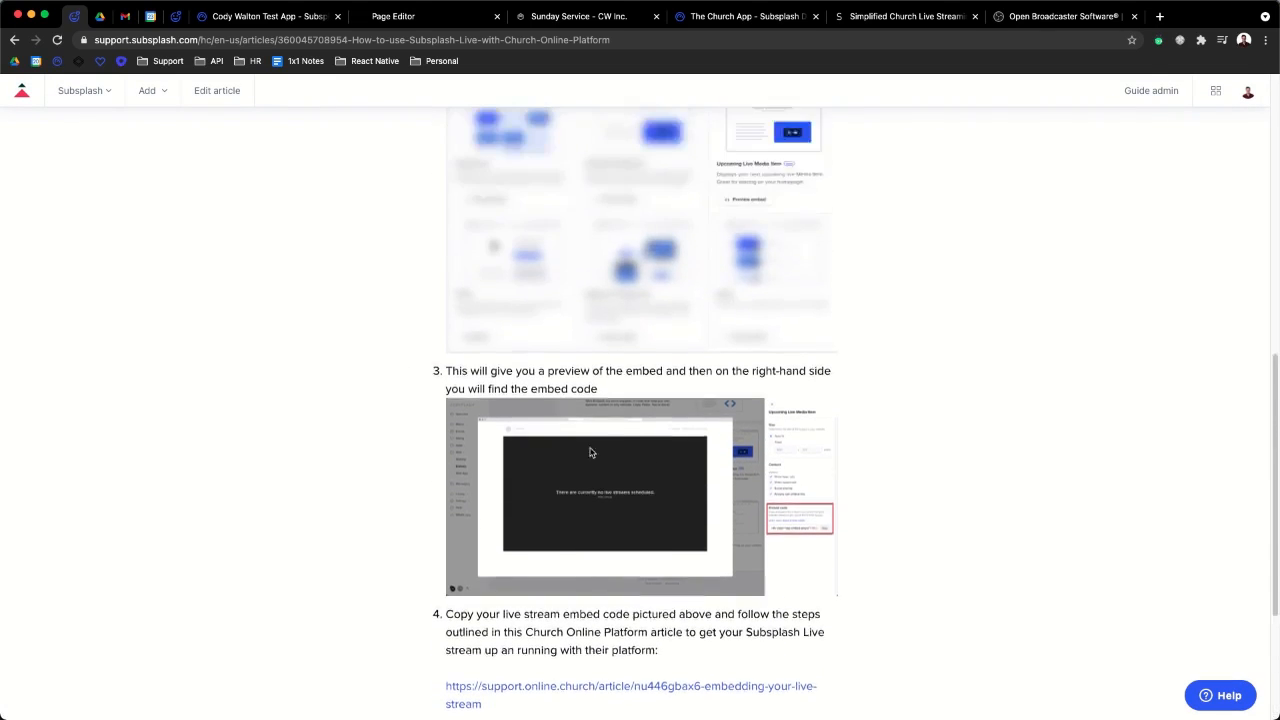
pyautogui.scroll(10, 590, 453)
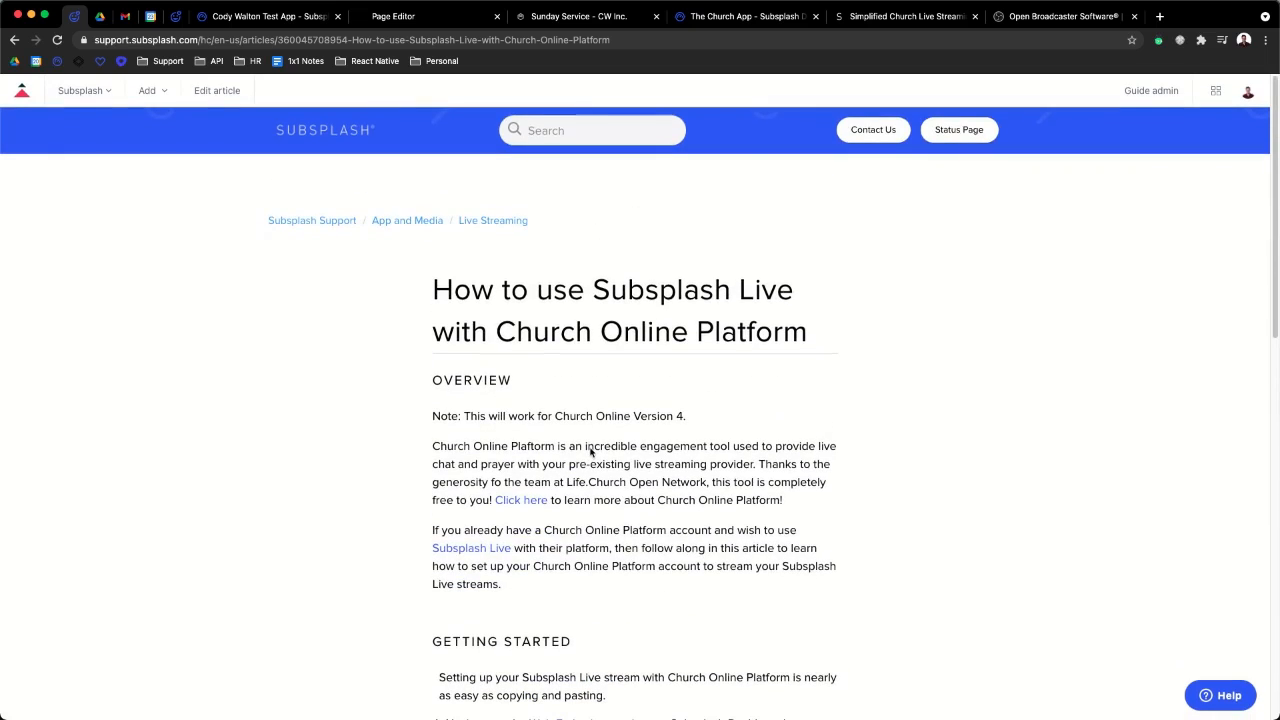
pyautogui.click(268, 20)
# - Close the embed preview and open the TV App, whose content is a Media smart list
pyautogui.click(1064, 96)
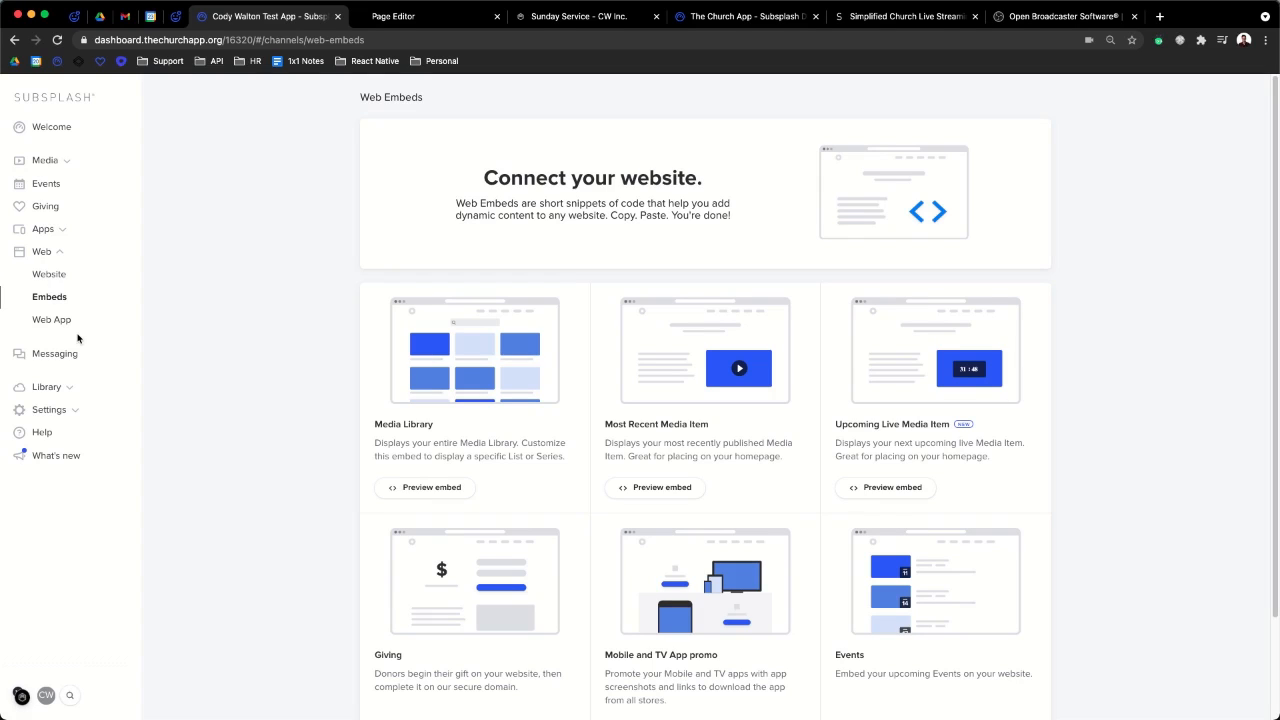
pyautogui.click(44, 229)
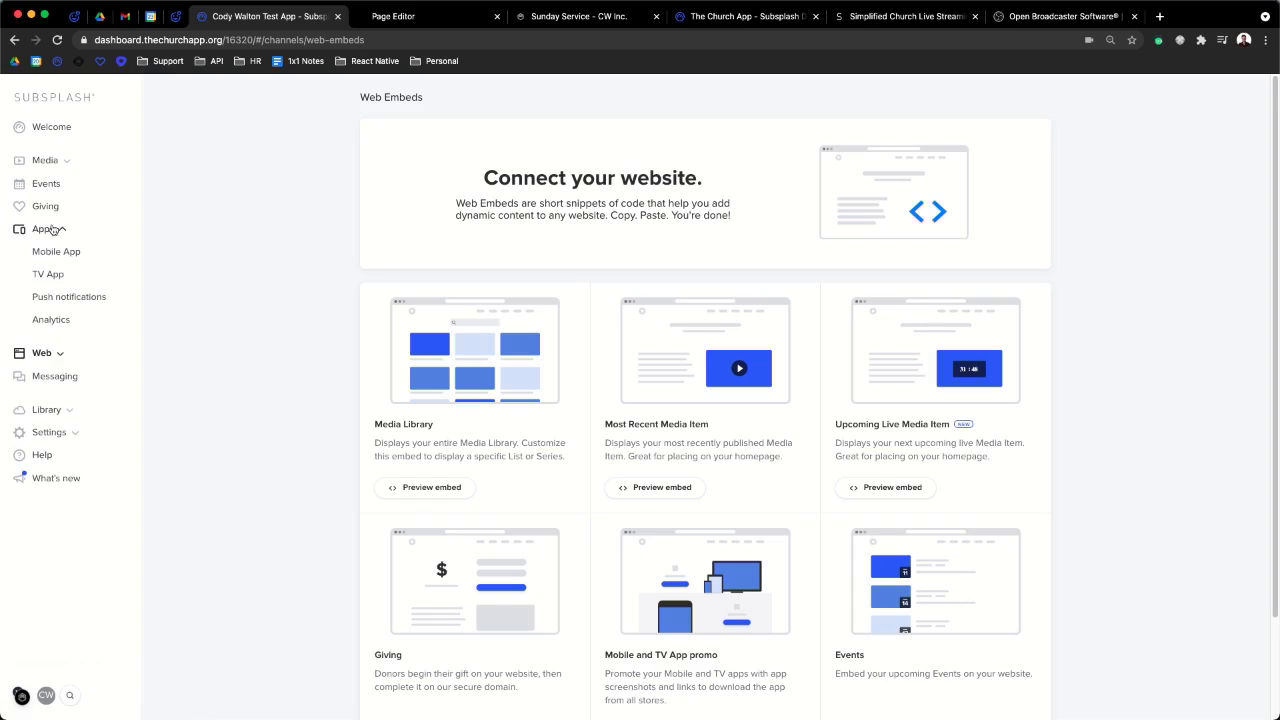
pyautogui.click(51, 276)
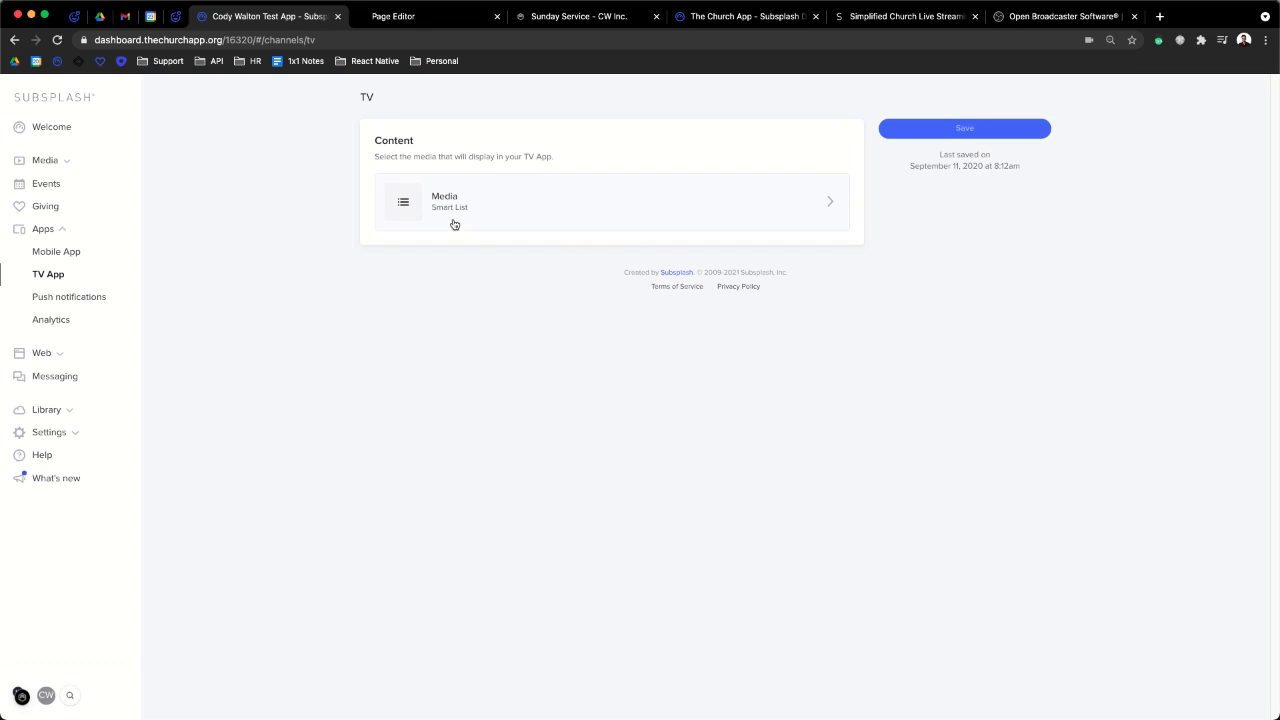
# - Go to the Library and show all of its lists
pyautogui.click(63, 162)
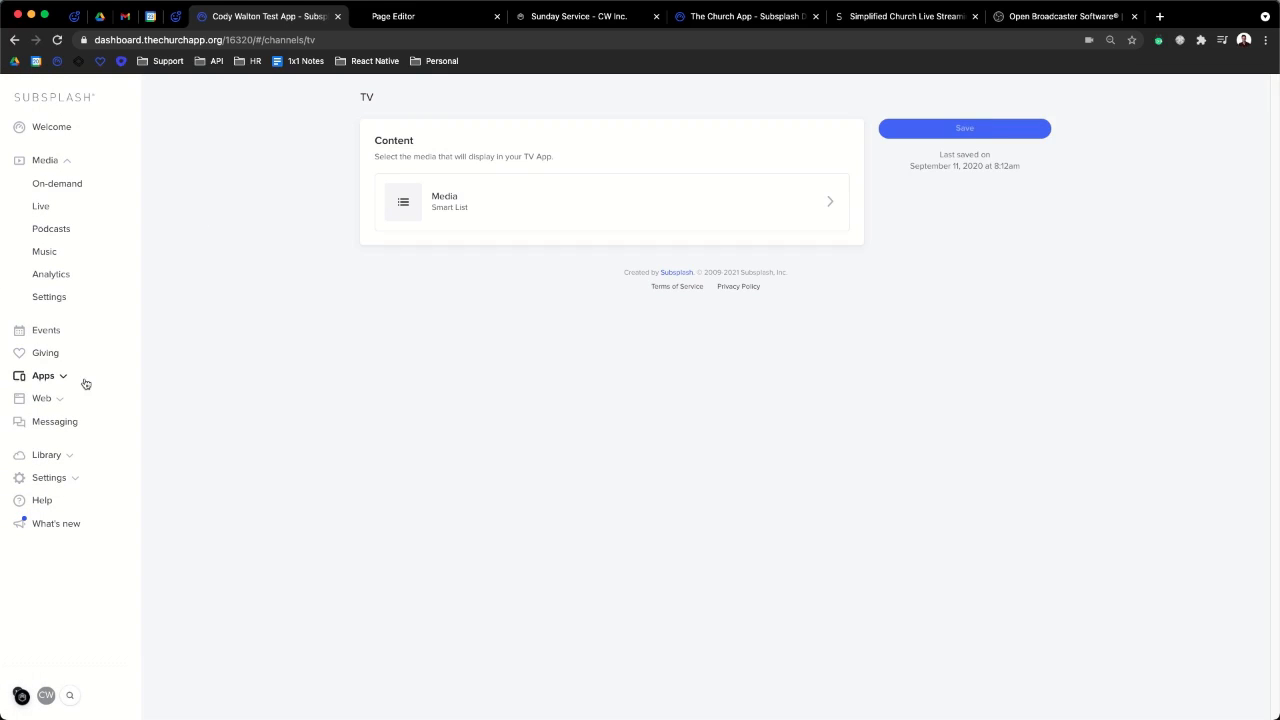
pyautogui.click(52, 454)
pyautogui.click(38, 333)
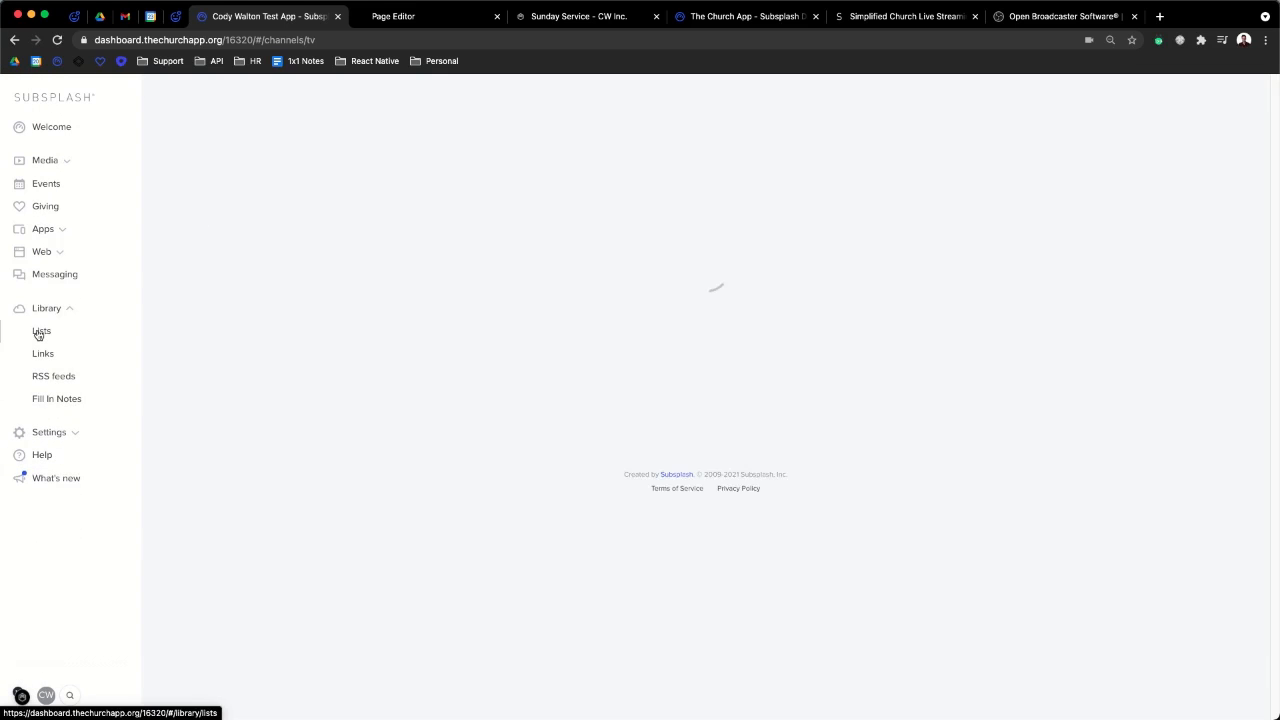
# - Open the Media smart list and inspect its contents
pyautogui.scroll(-2, 691, 489)
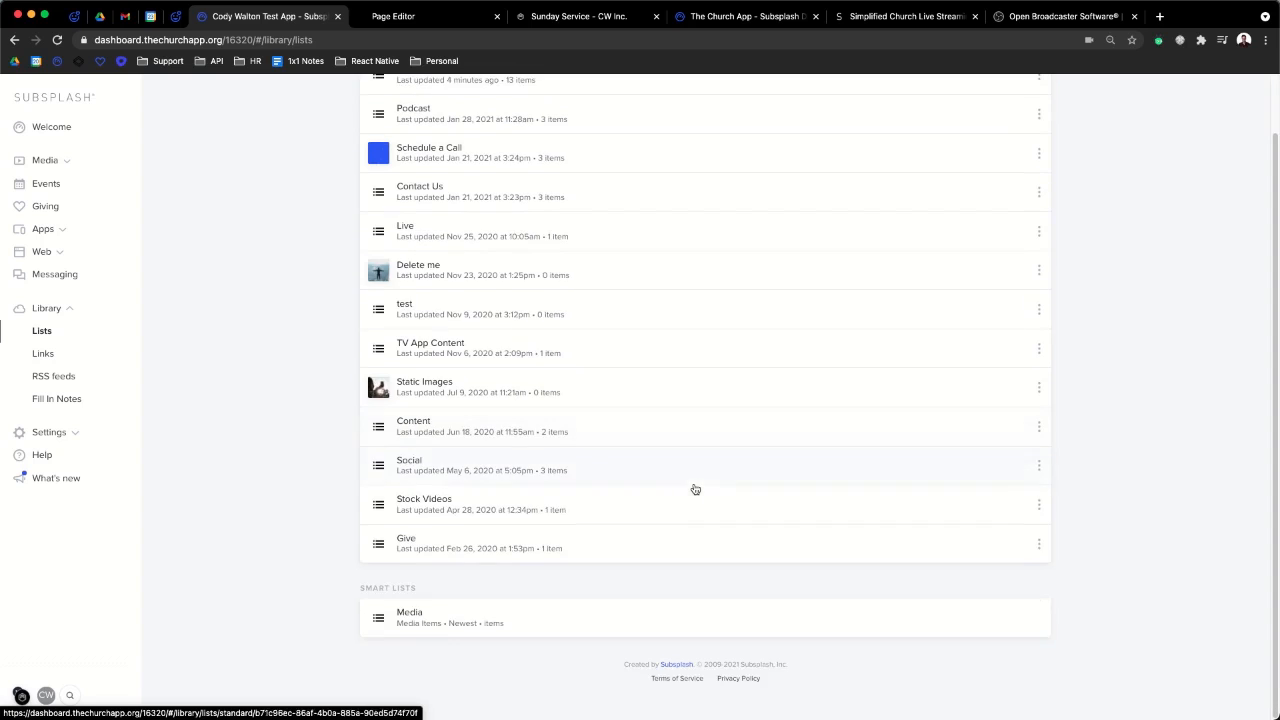
pyautogui.click(516, 631)
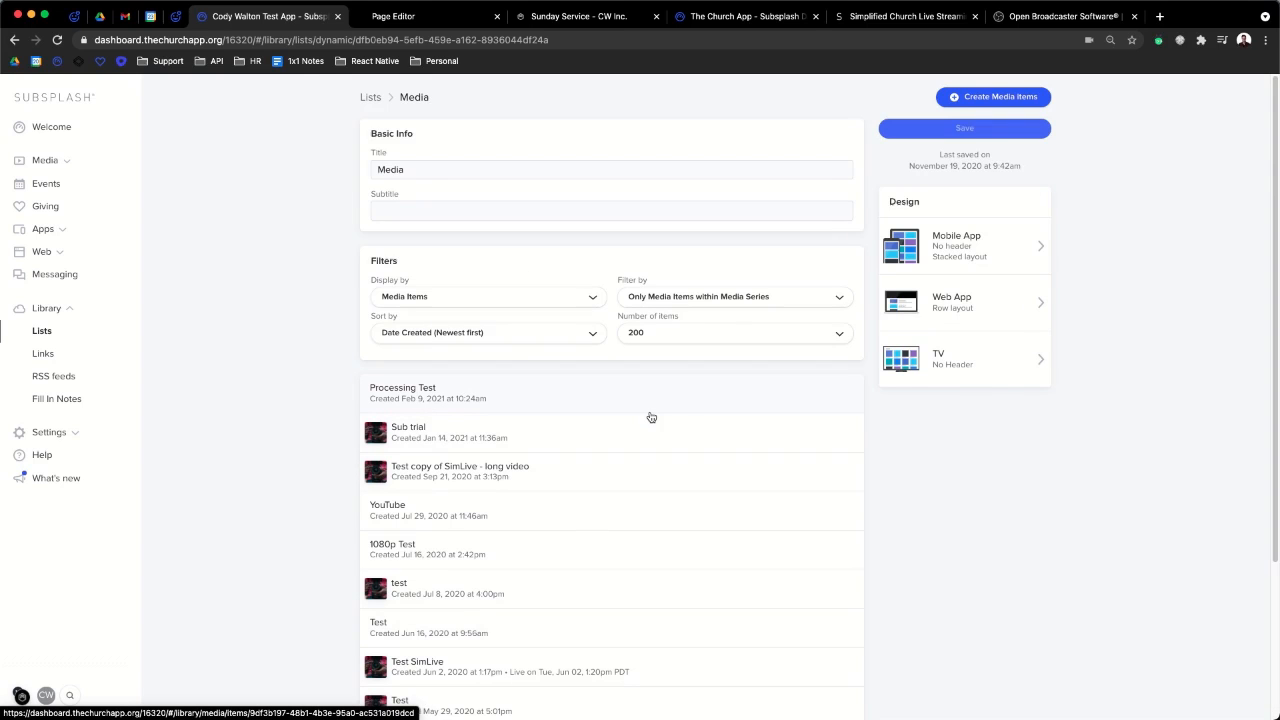
pyautogui.scroll(-2, 651, 417)
pyautogui.scroll(2, 651, 417)
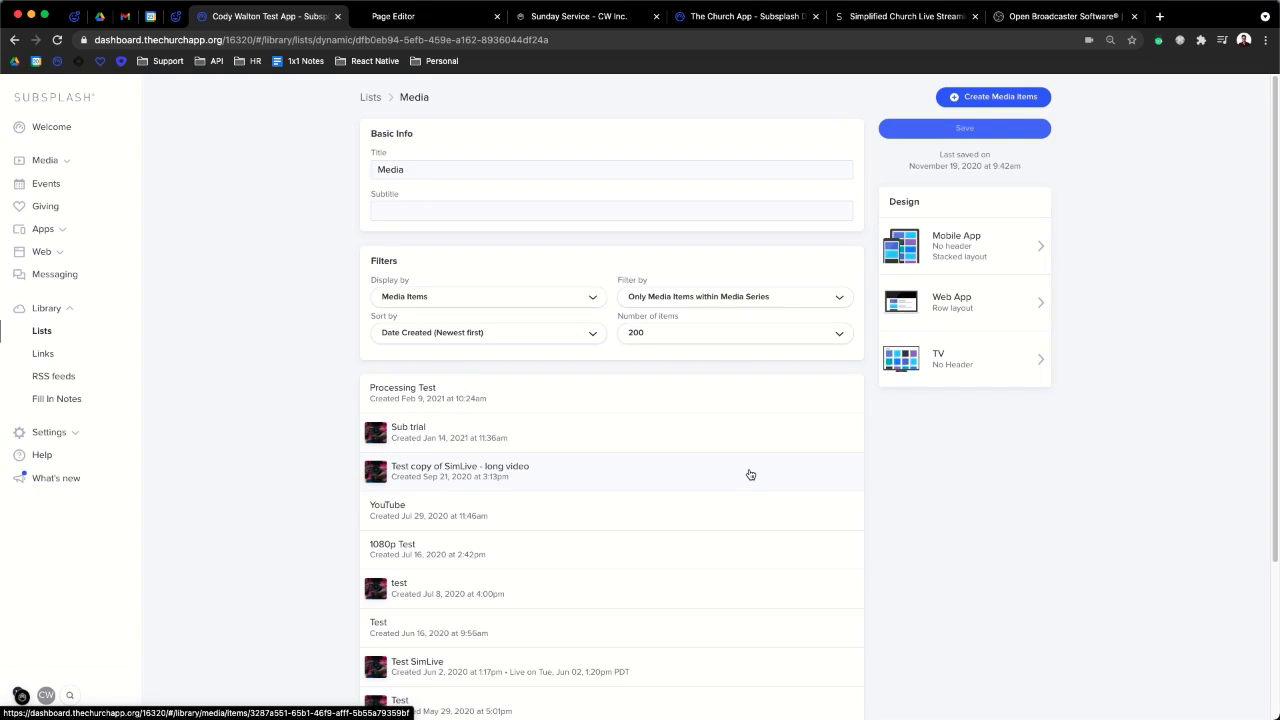
# - Return to the lists overview, then reopen the TV App content settings
pyautogui.click(48, 331)
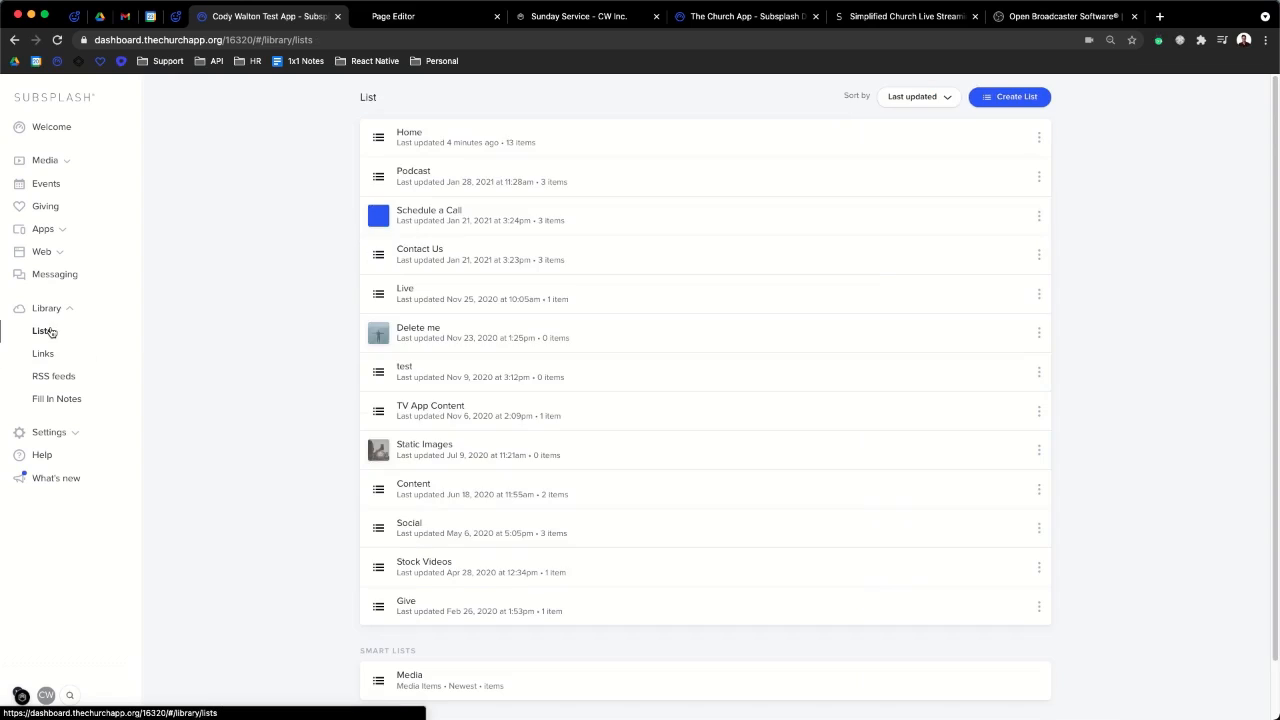
pyautogui.scroll(-2, 486, 313)
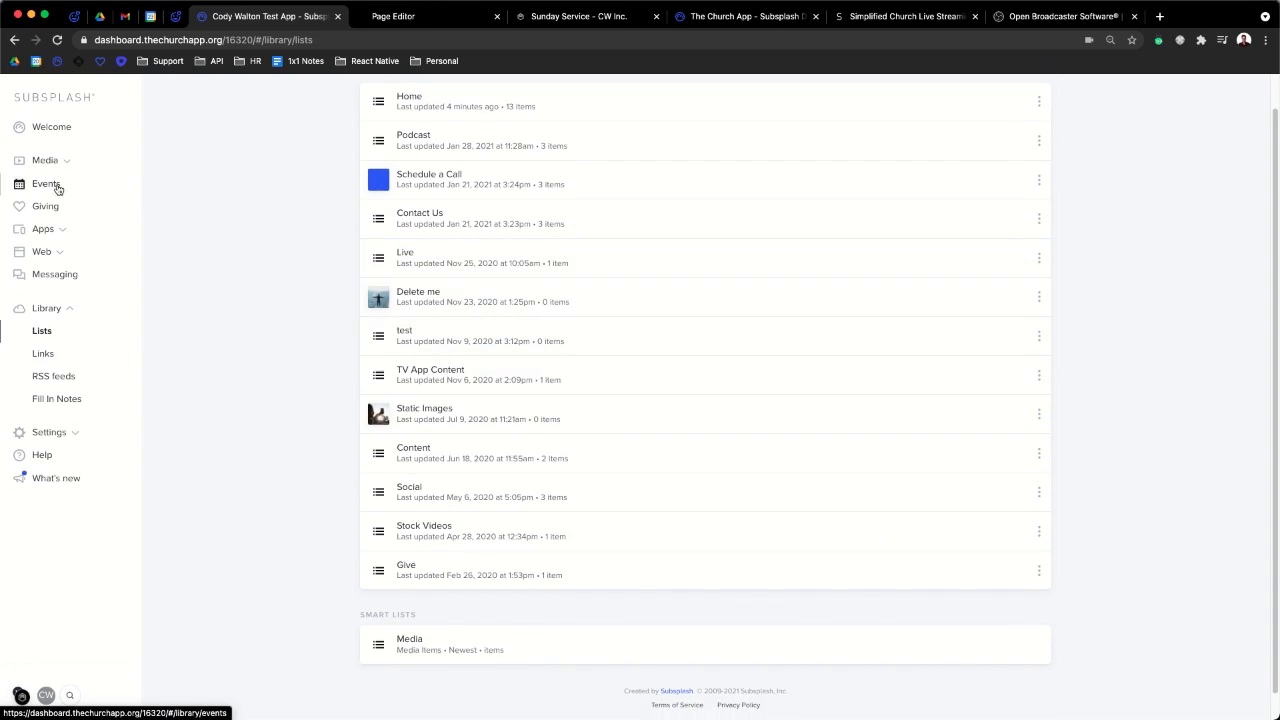
pyautogui.click(45, 229)
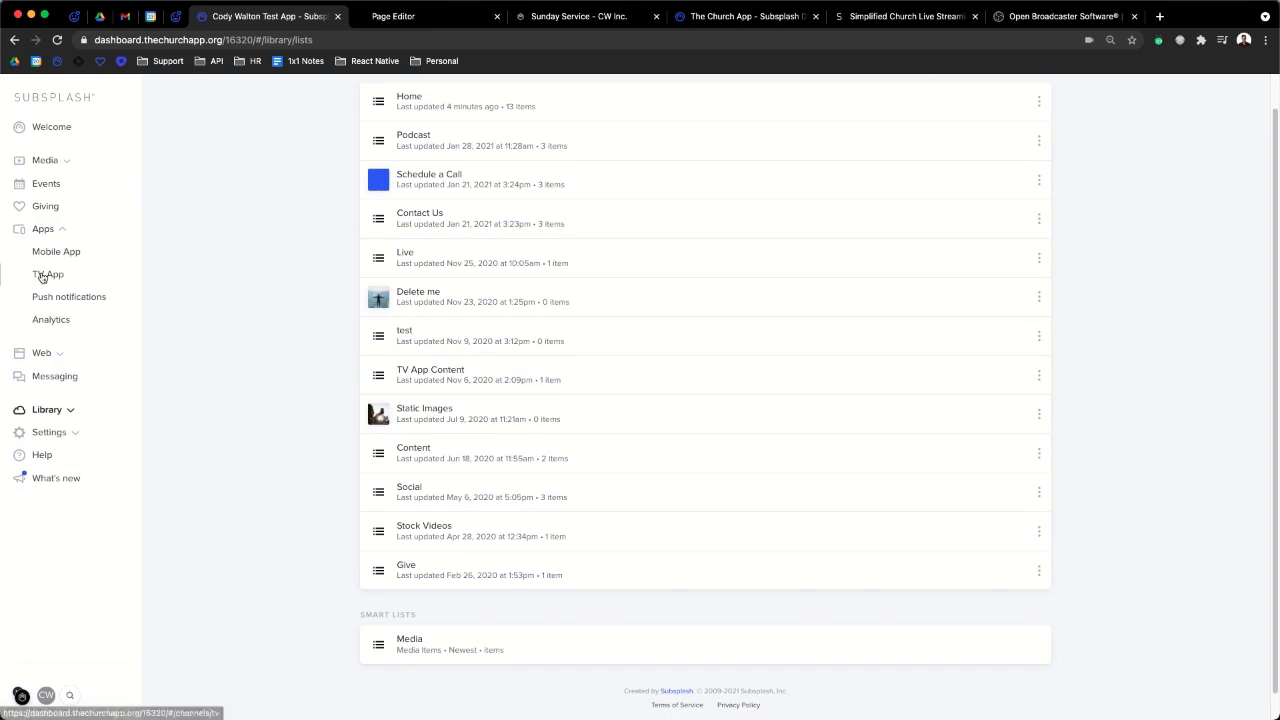
pyautogui.click(46, 274)
# - Switch the TV App content source to the TV App Content list and save
pyautogui.click(672, 212)
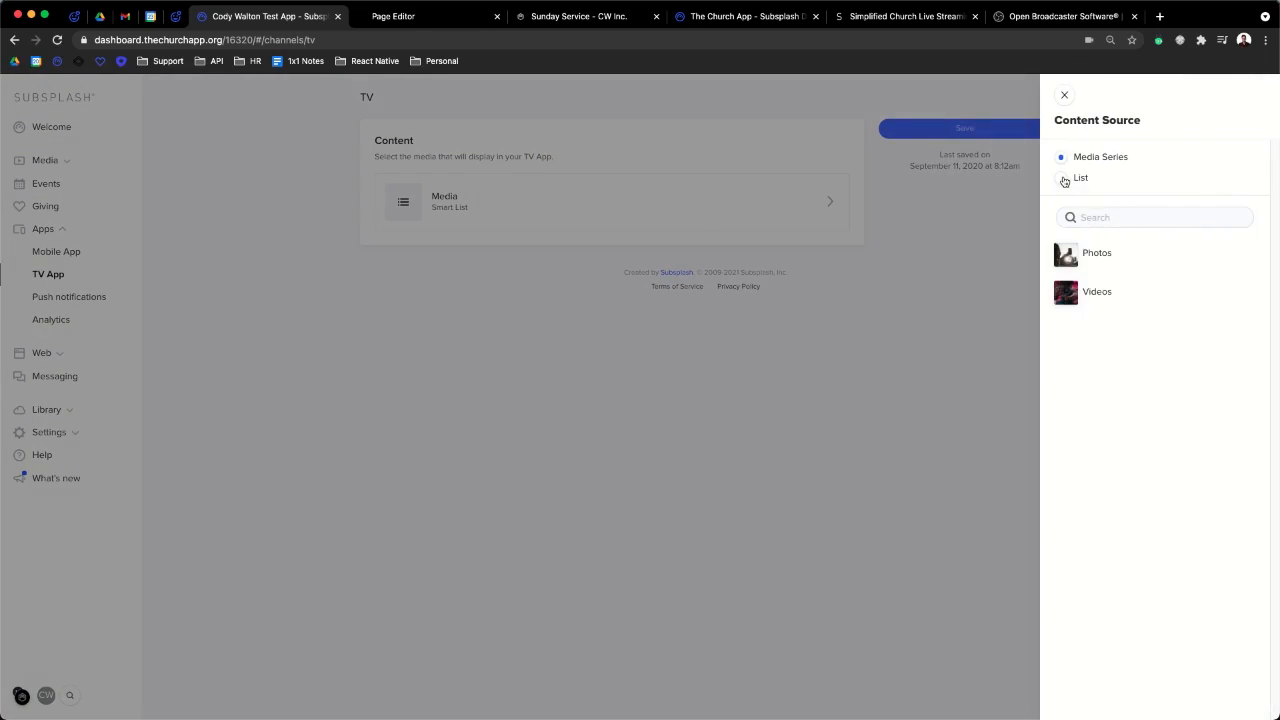
pyautogui.scroll(-2, 1117, 580)
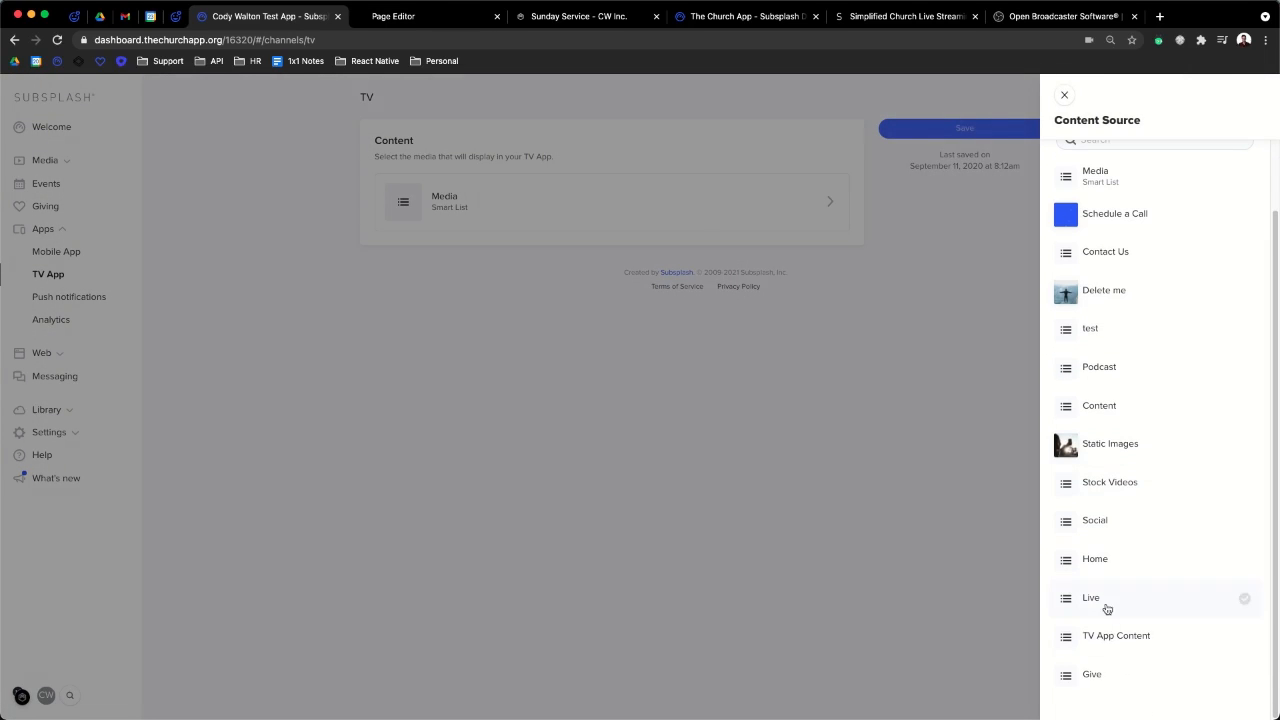
pyautogui.click(1104, 637)
pyautogui.click(1078, 94)
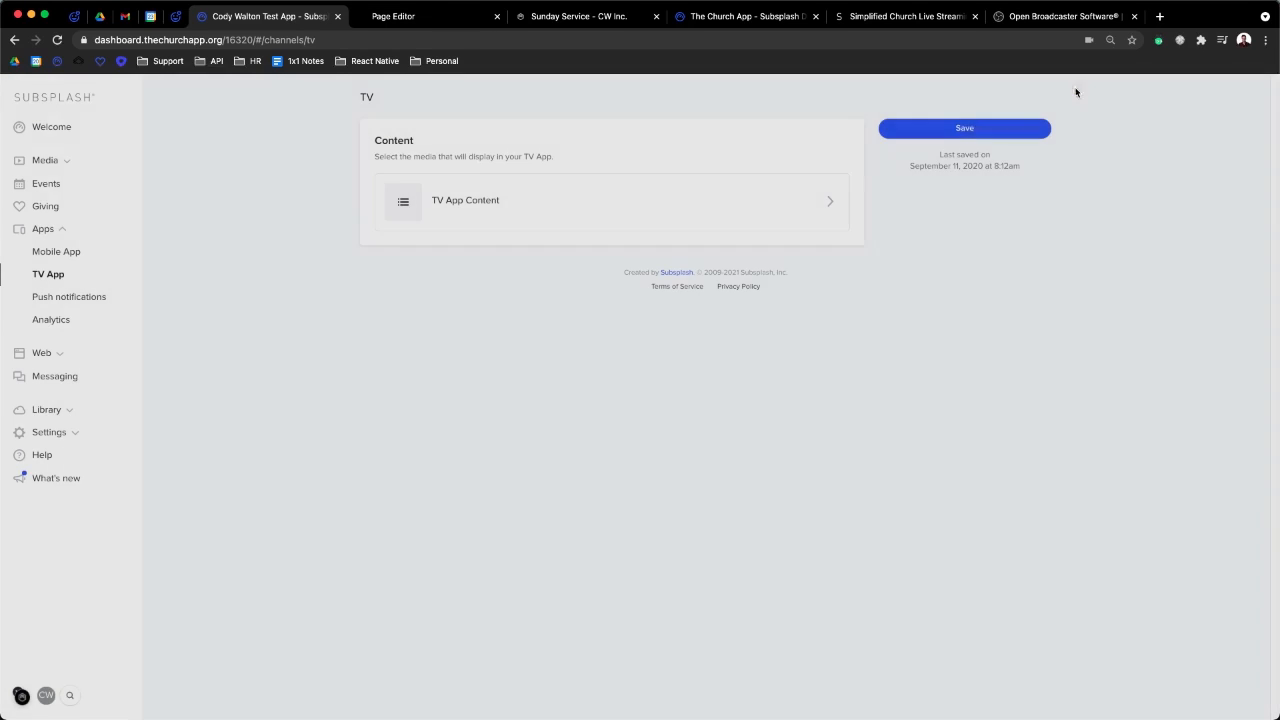
pyautogui.click(950, 133)
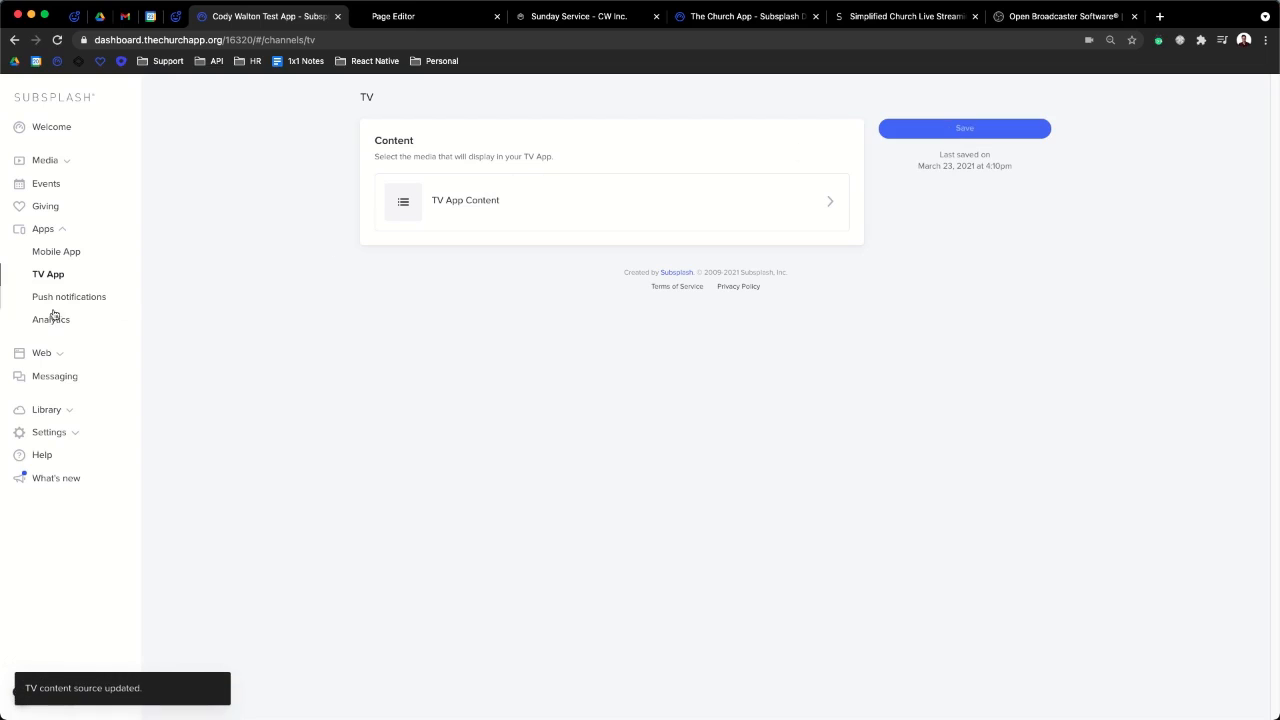
# - Go back to the Library's overview of all lists
pyautogui.click(69, 410)
pyautogui.click(41, 332)
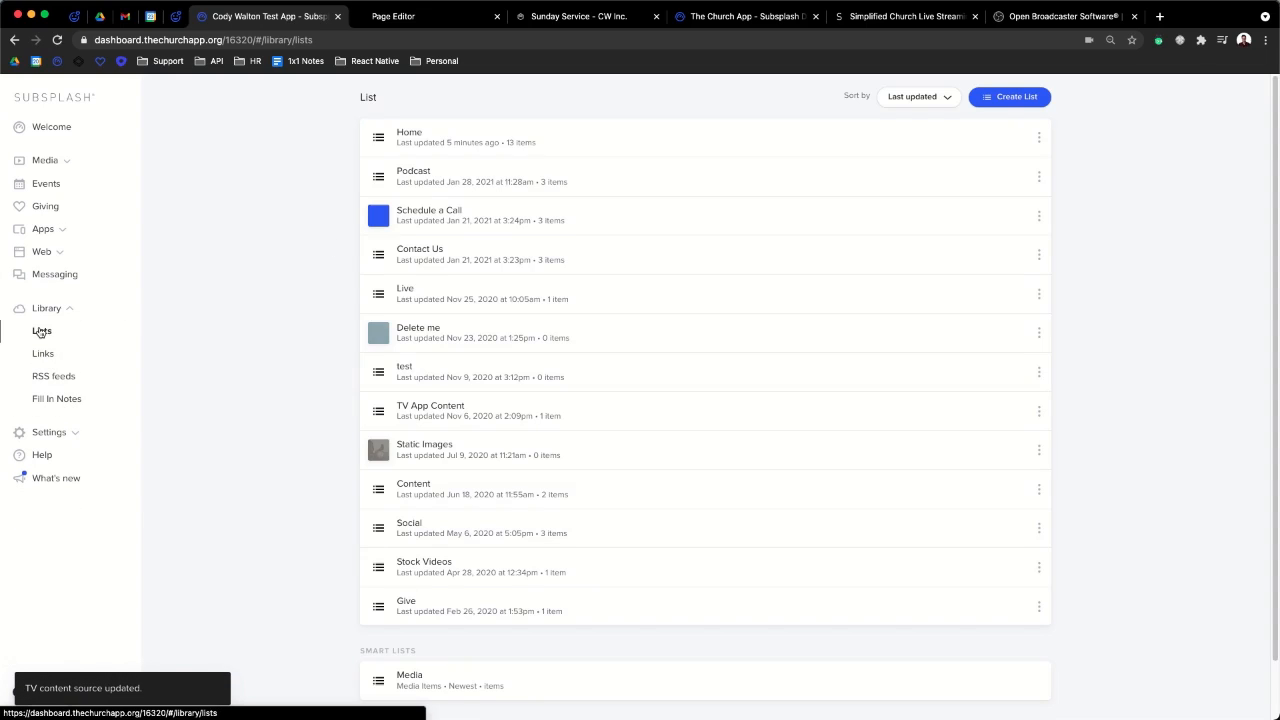
pyautogui.scroll(-2, 534, 457)
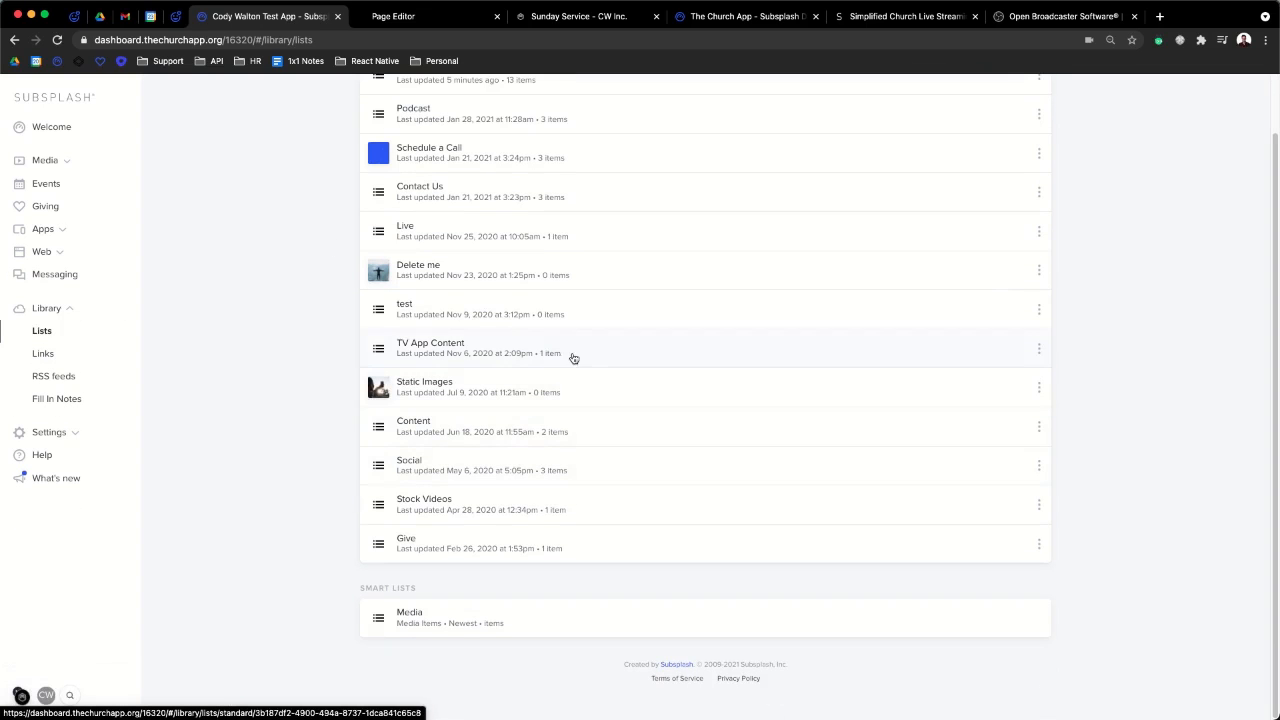
pyautogui.scroll(2, 524, 159)
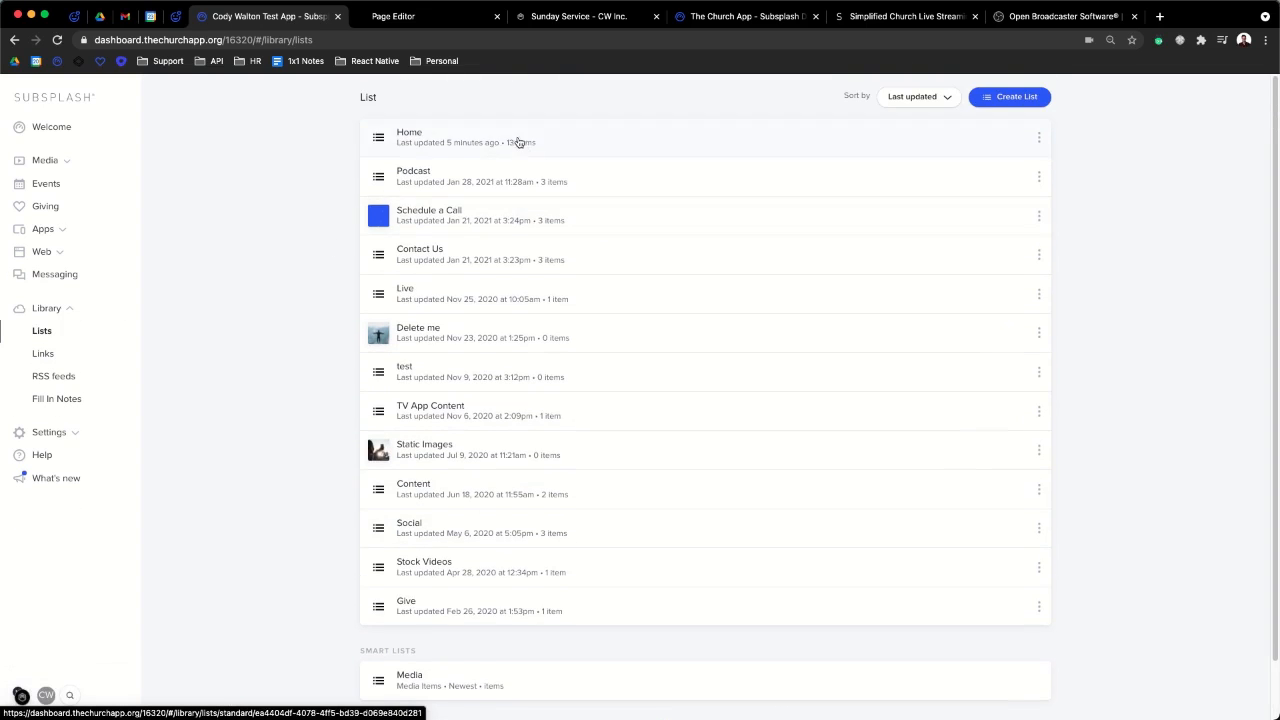
# - Add the Videos media series to the TV App Content list, above Upcoming Live
pyautogui.click(516, 428)
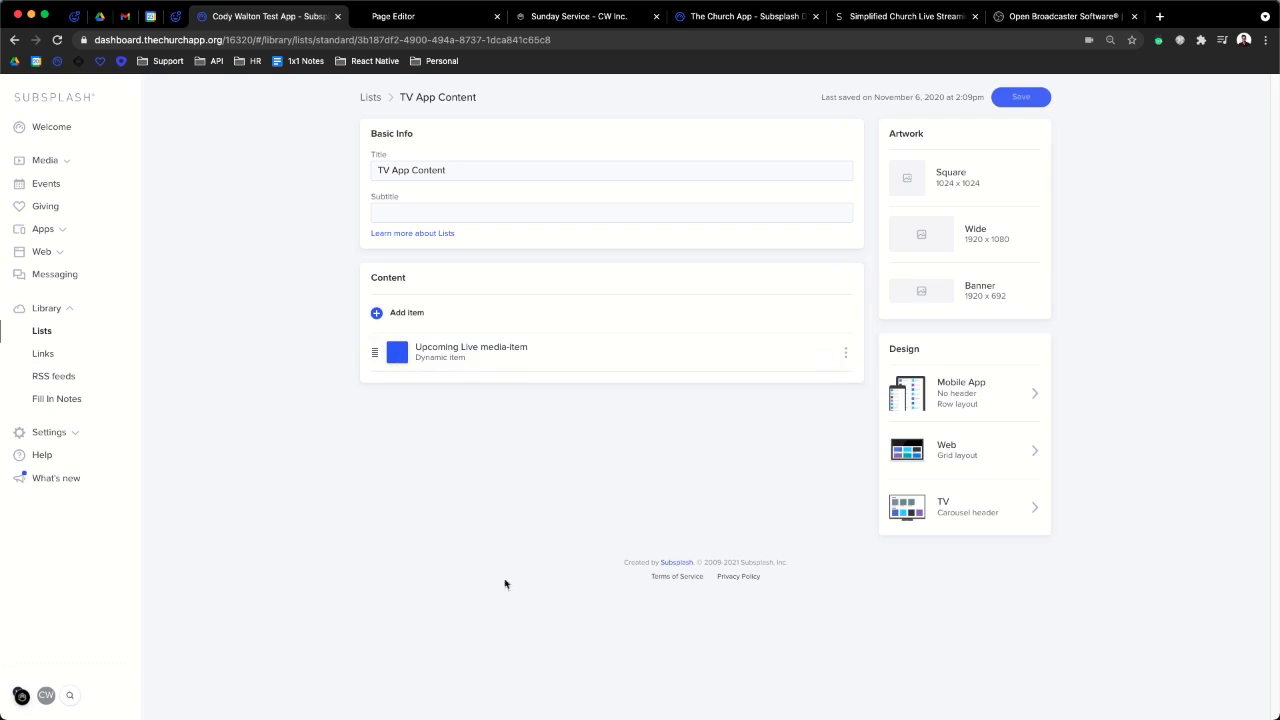
pyautogui.click(453, 306)
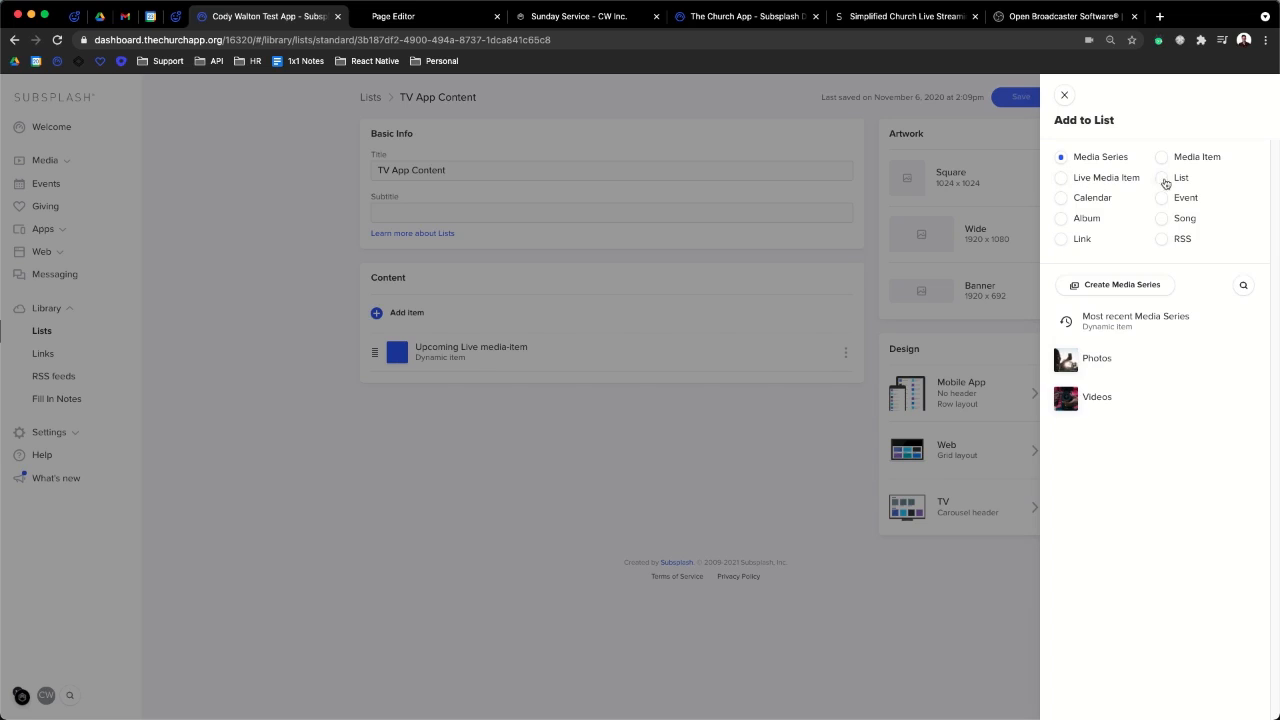
pyautogui.click(1094, 397)
pyautogui.click(1098, 95)
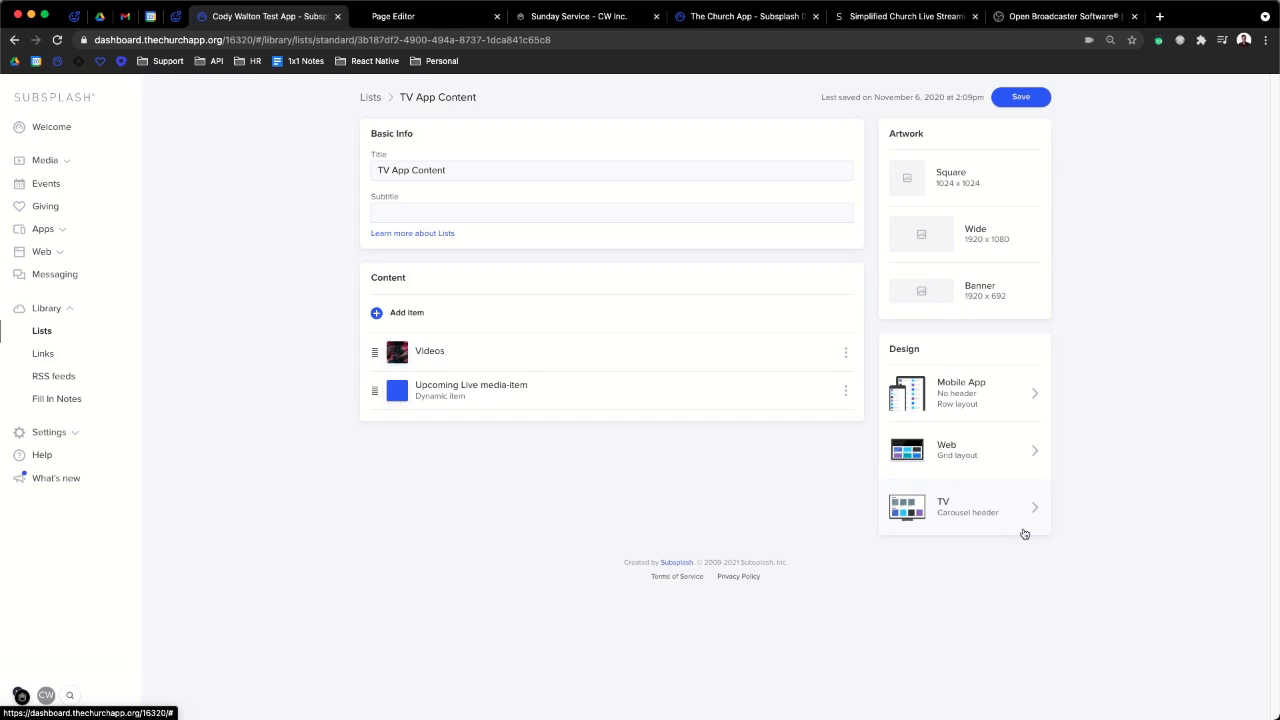
pyautogui.click(975, 523)
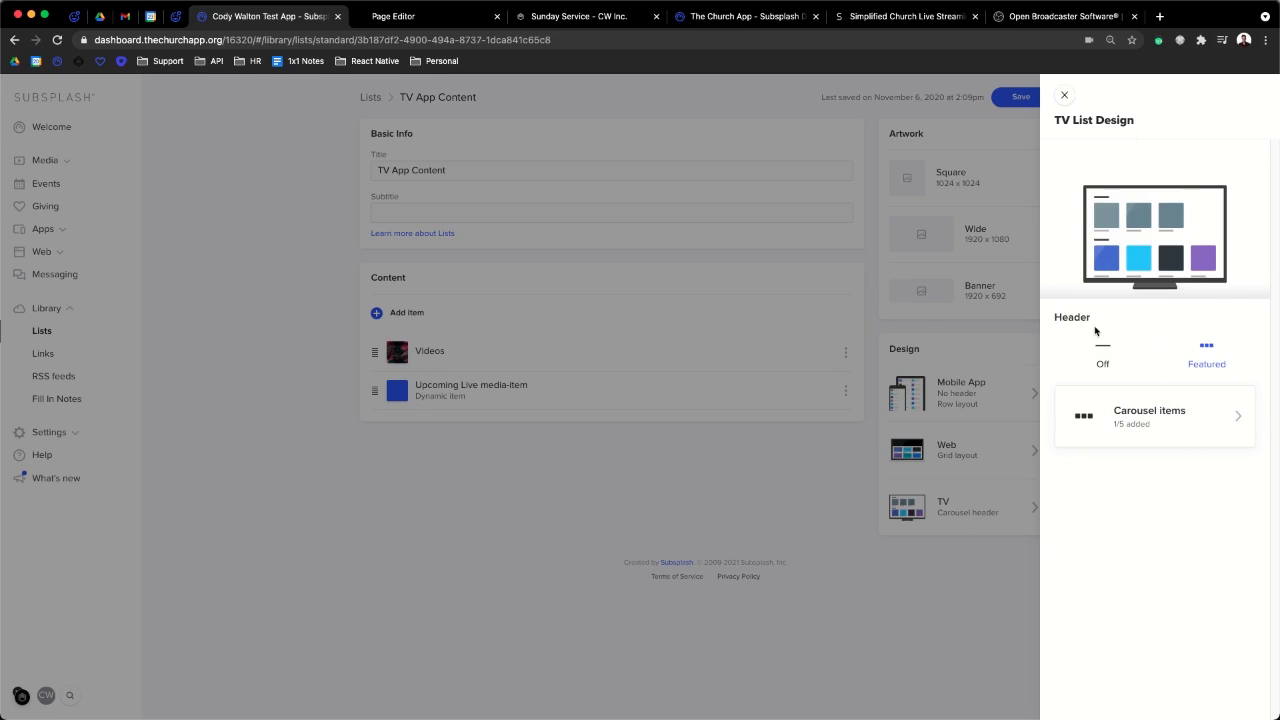
pyautogui.click(1185, 425)
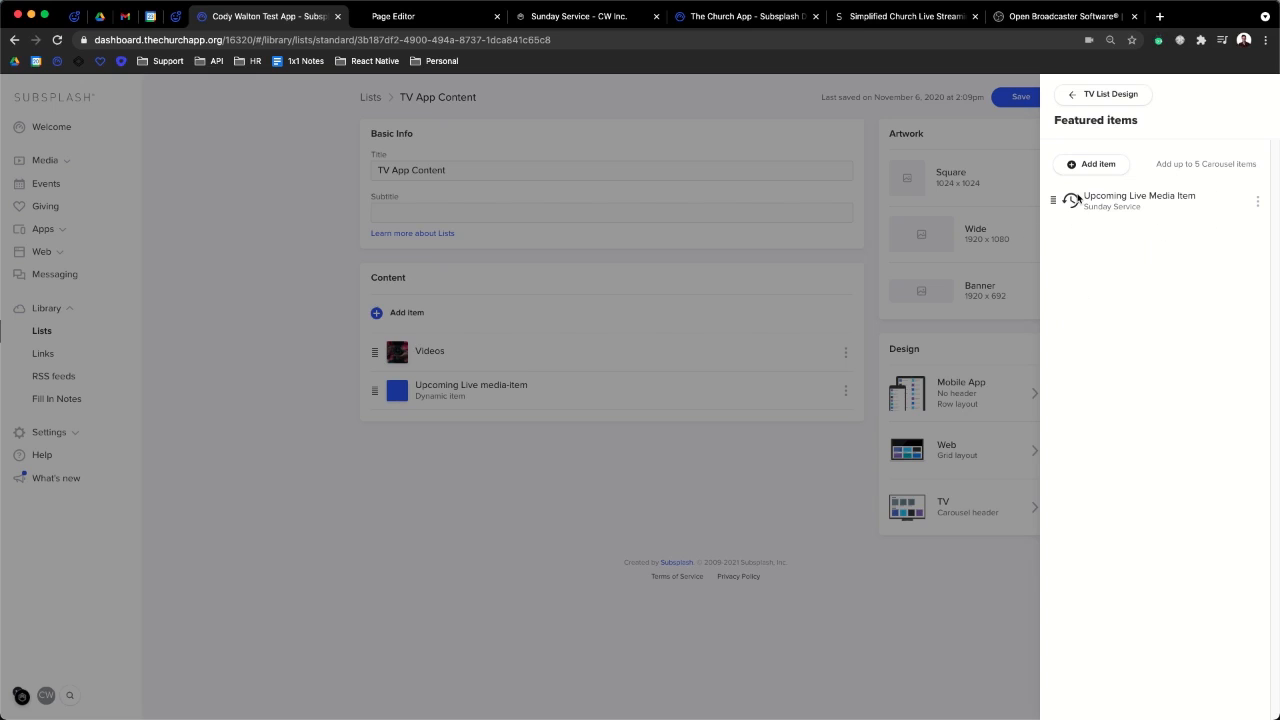
pyautogui.click(1087, 100)
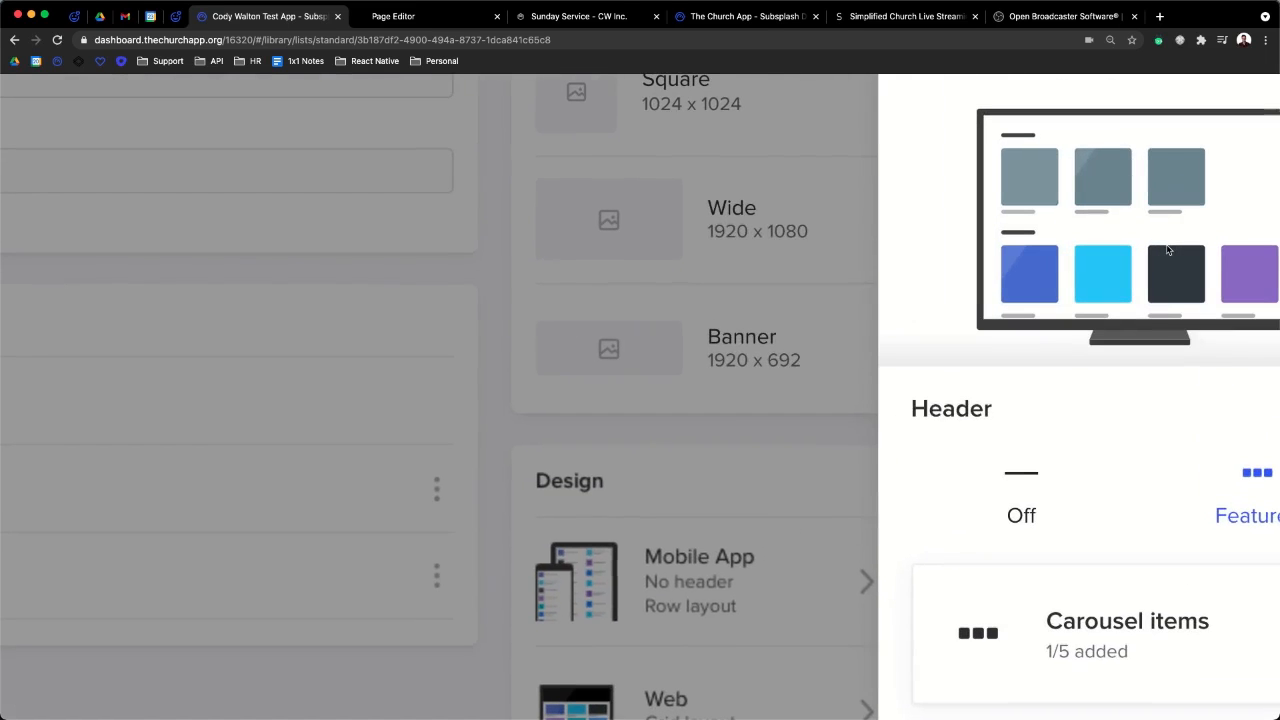
pyautogui.hscroll(2, 1169, 250)
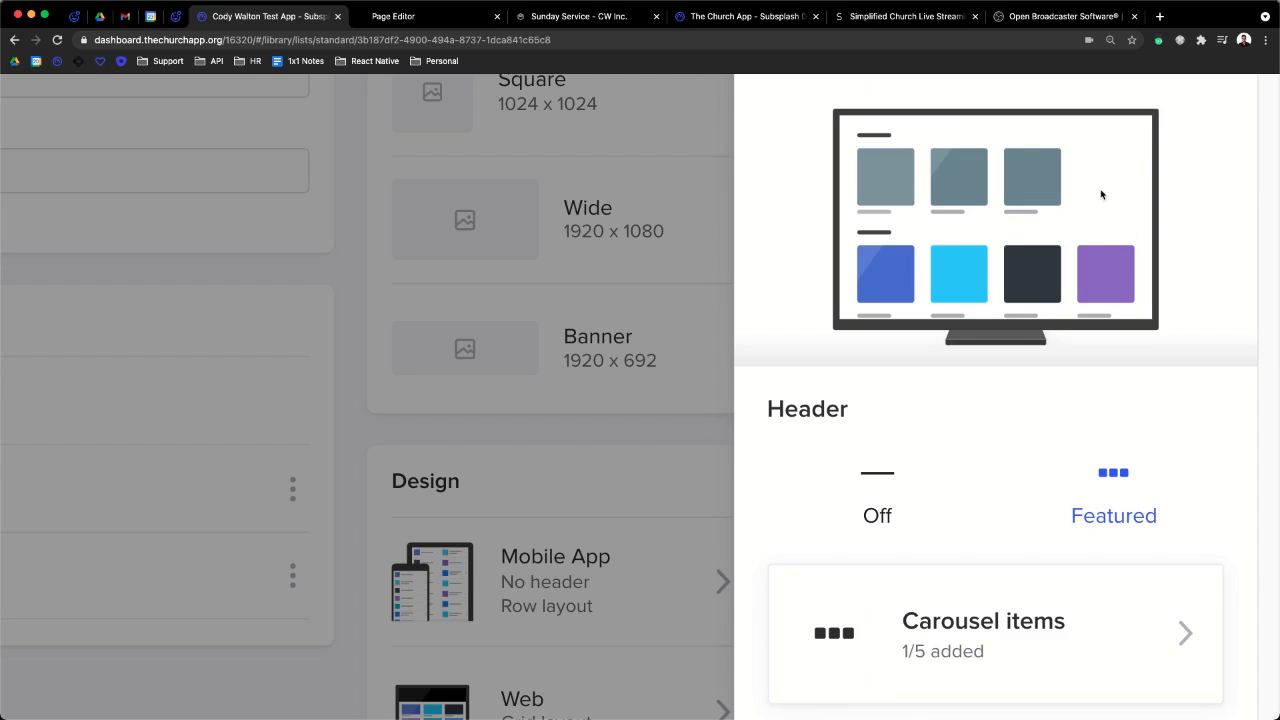
pyautogui.scroll(-5, 843, 310)
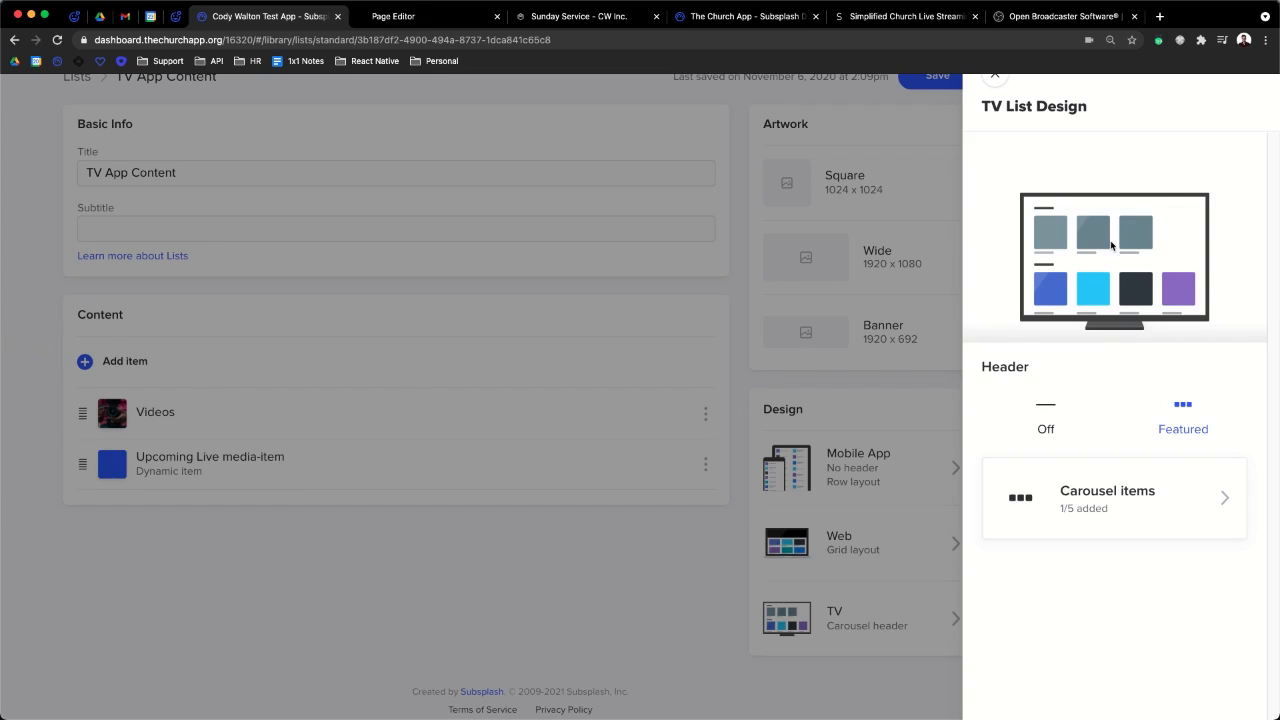
pyautogui.scroll(3, 1111, 245)
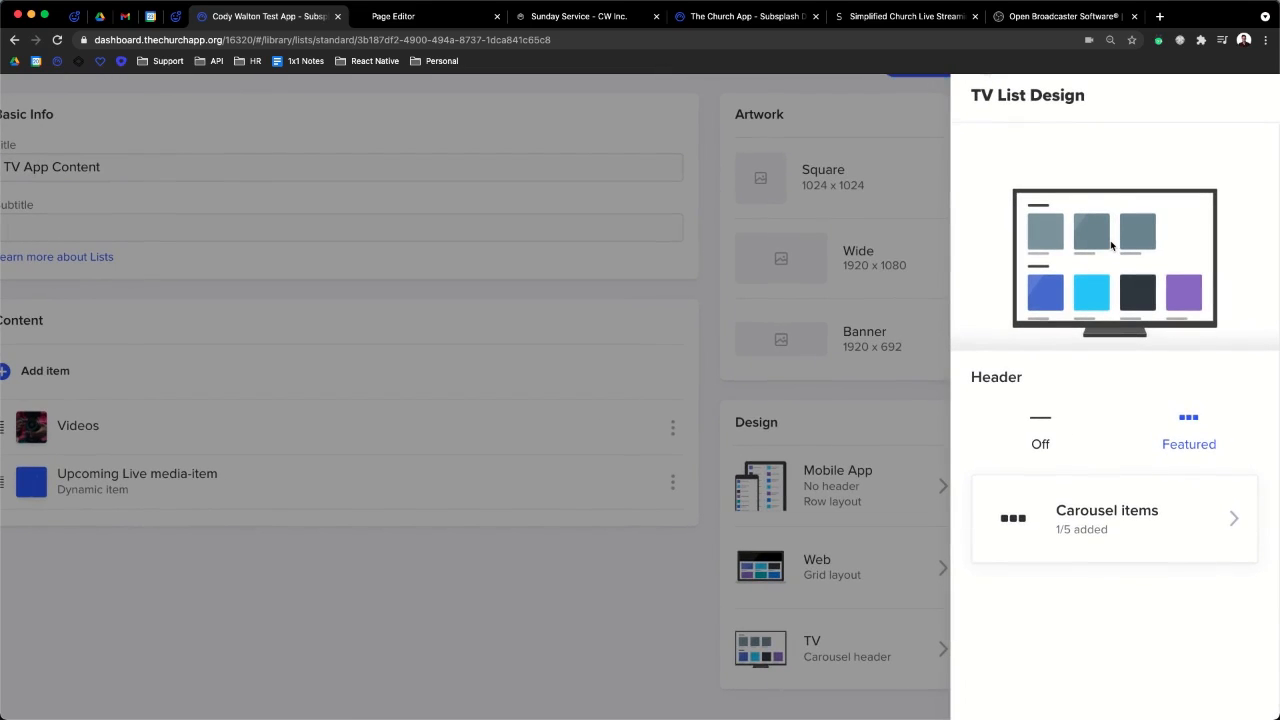
pyautogui.scroll(-3, 1111, 245)
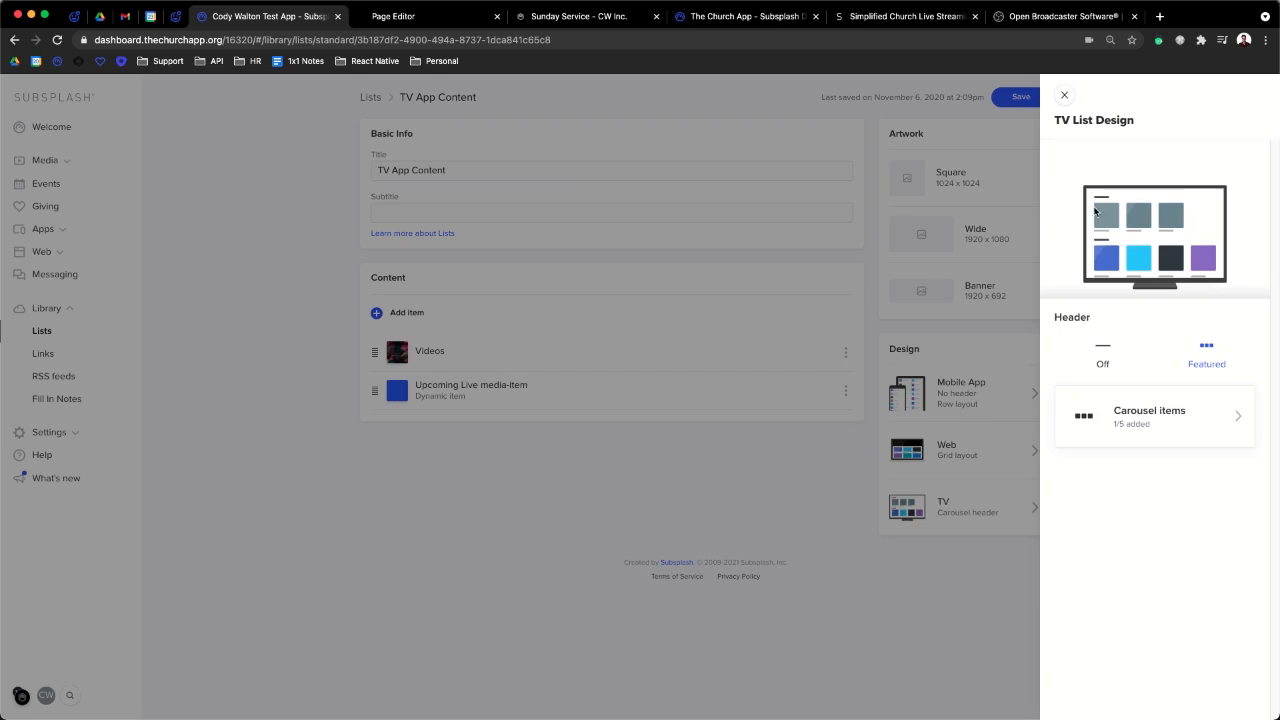
pyautogui.click(1064, 95)
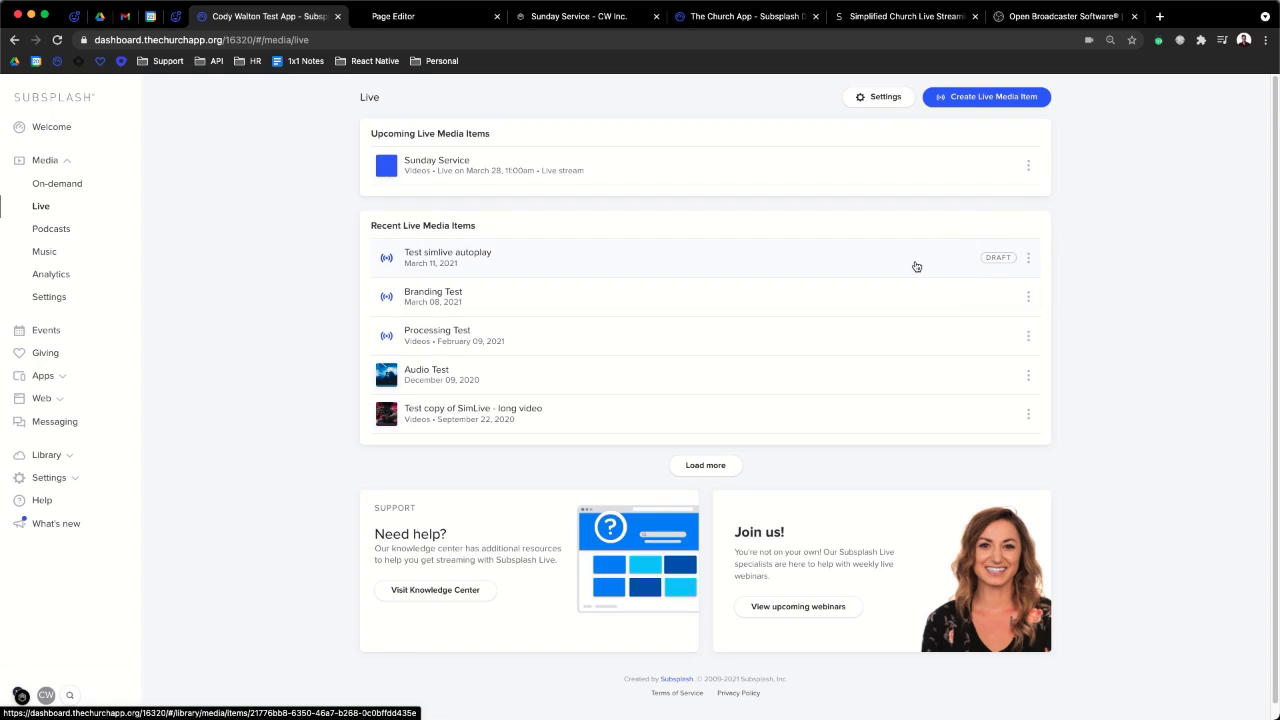
# - Open the Sunday Service live item scheduled for 03/28/2021, 11:00 am–1:00 pm
pyautogui.click(639, 181)
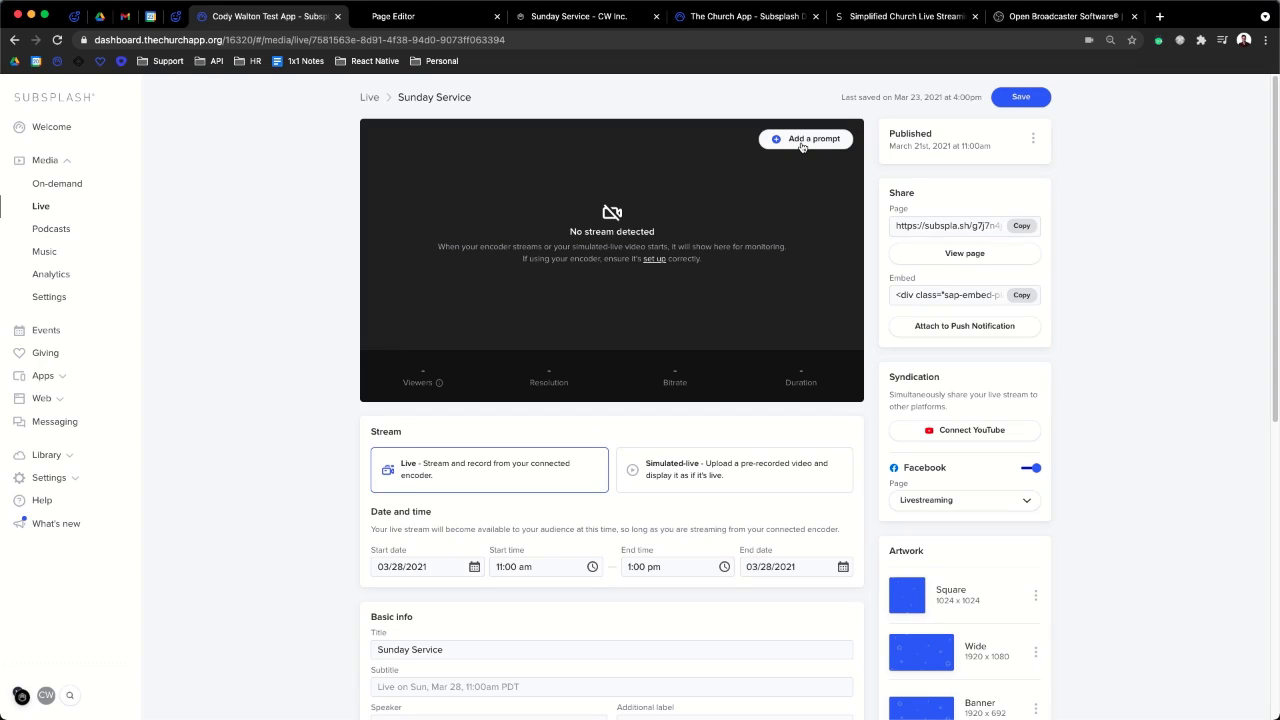
# - Start adding a prompt to the Sunday Service live stream
pyautogui.click(802, 143)
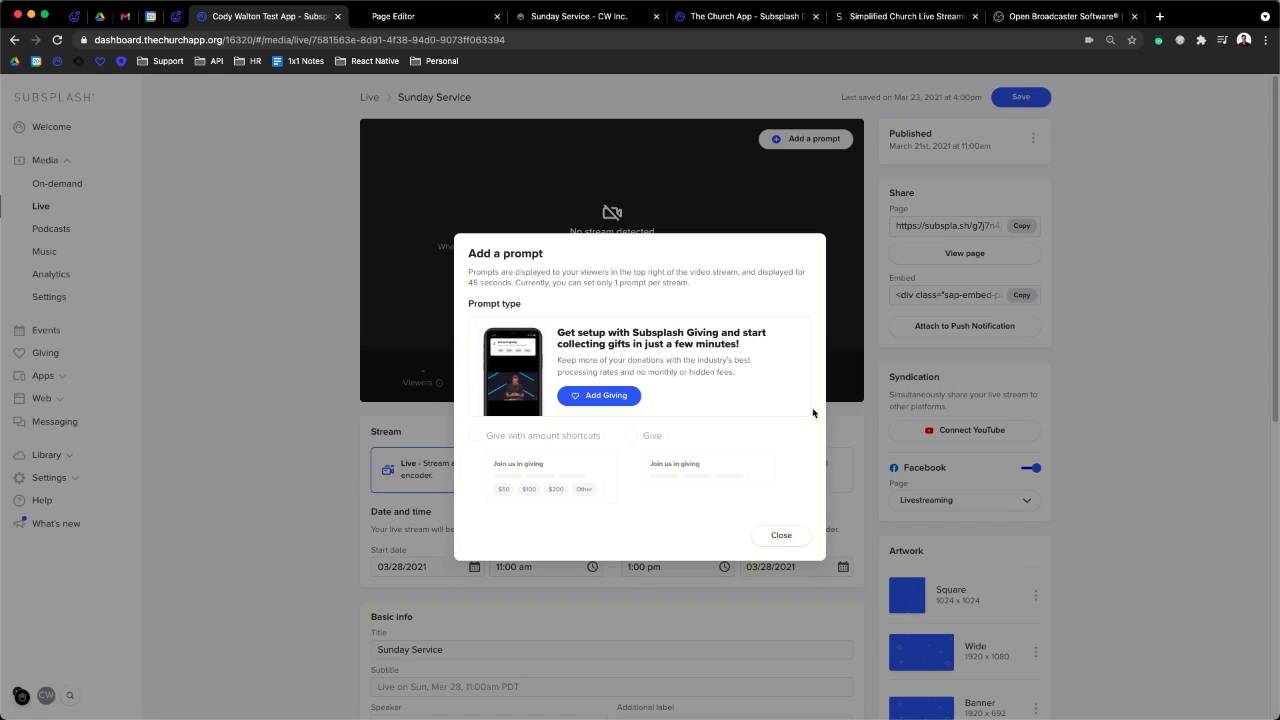
# - Close the prompt dialog and leave the Sunday Service editor for the Live list, discarding unsaved changes
pyautogui.click(775, 535)
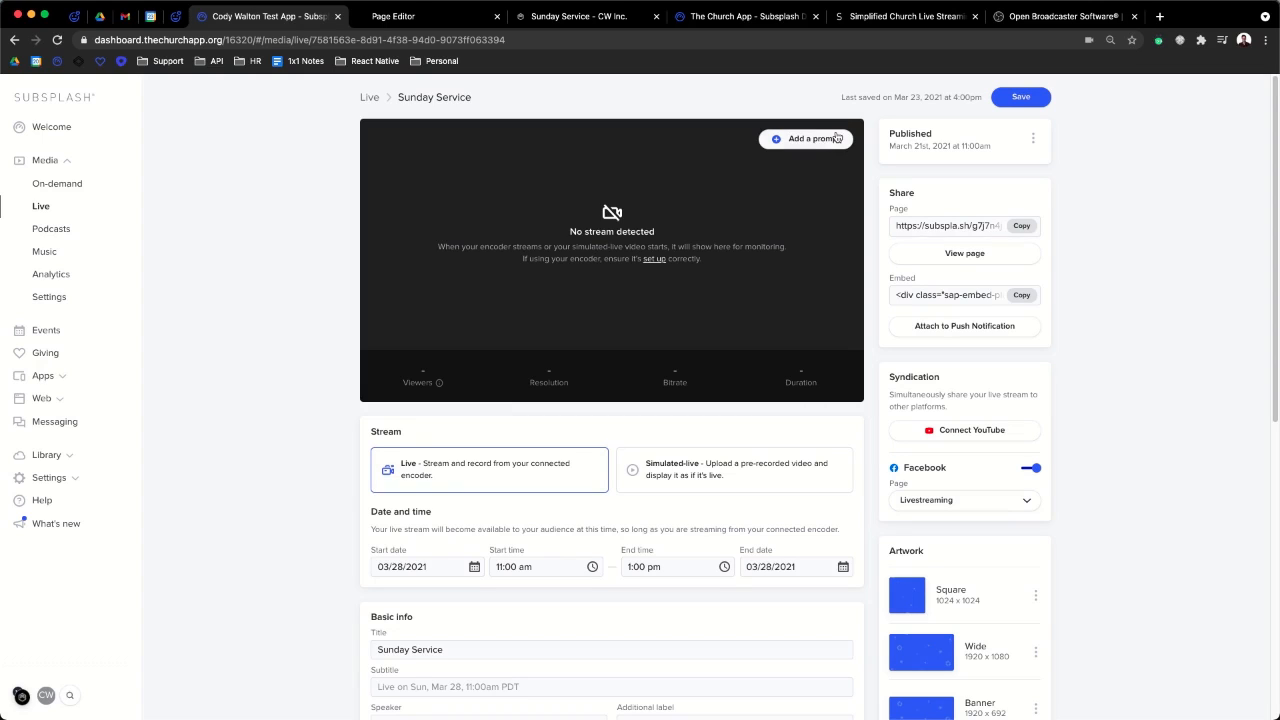
pyautogui.click(370, 101)
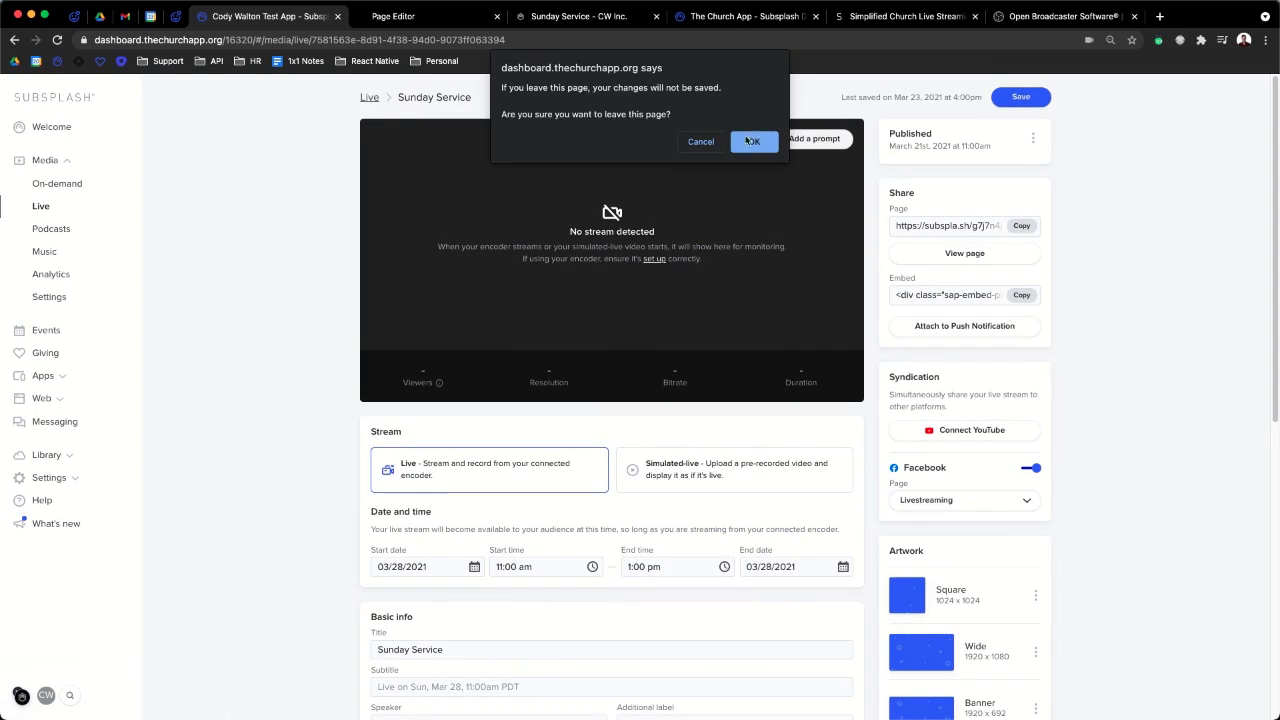
pyautogui.click(744, 142)
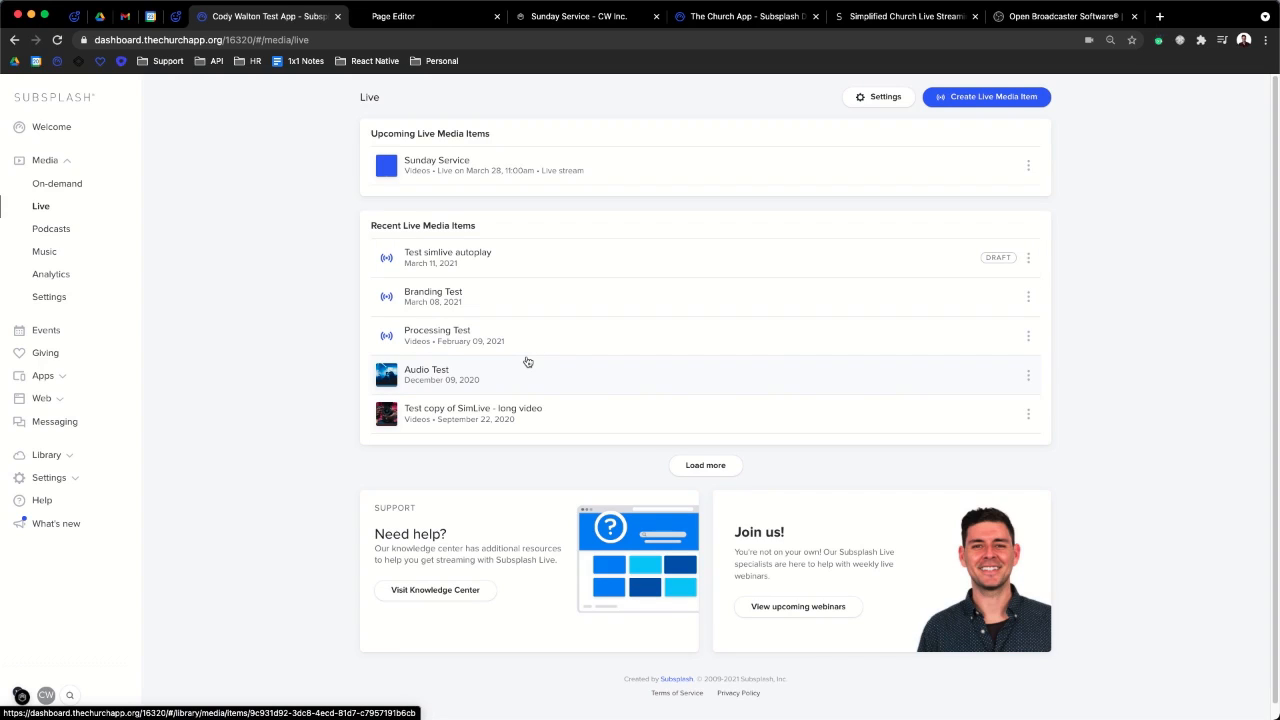
# - Trim the Branding Test video to the range 00:22.365–01:18.474
pyautogui.click(546, 297)
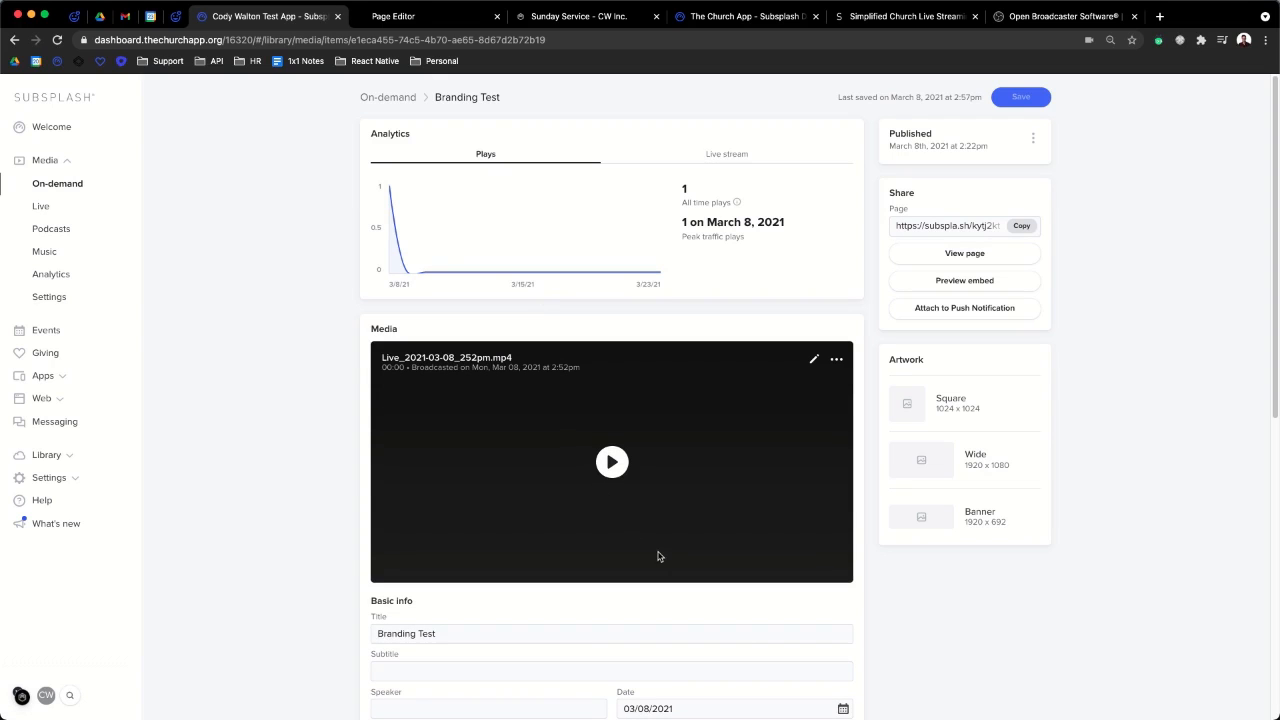
pyautogui.click(815, 361)
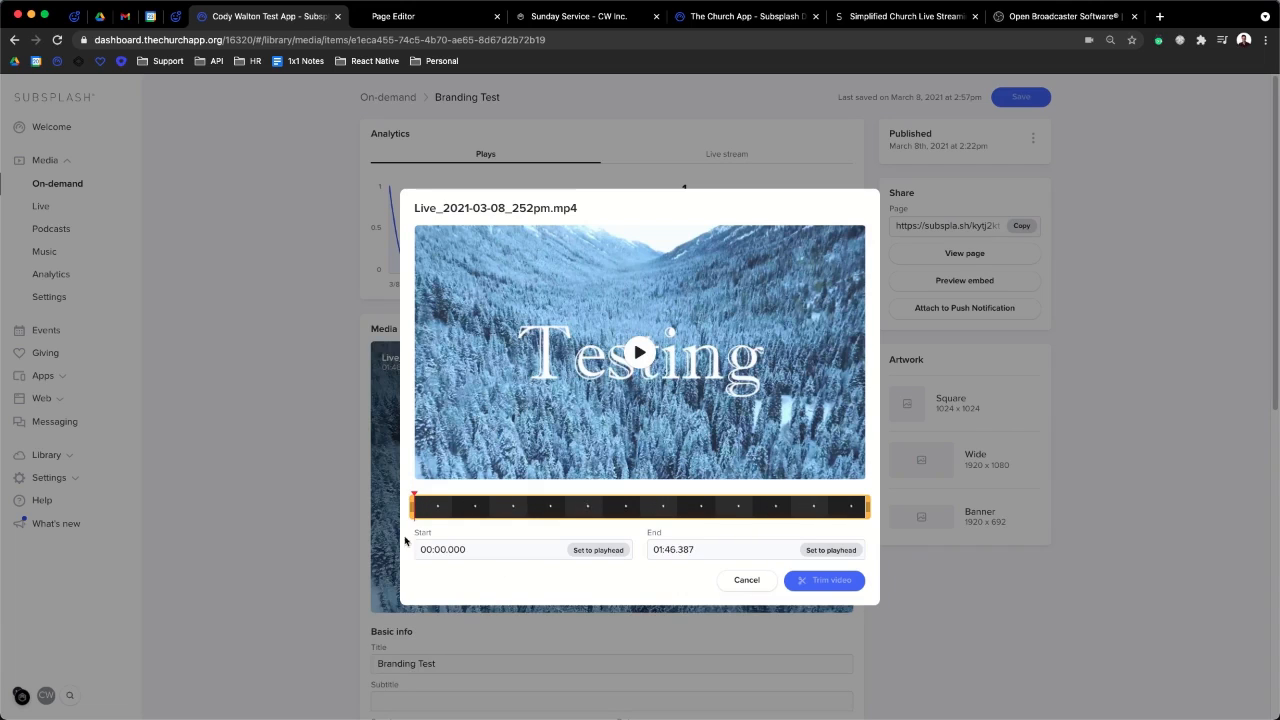
pyautogui.moveTo(427, 507); pyautogui.dragTo(457, 507)
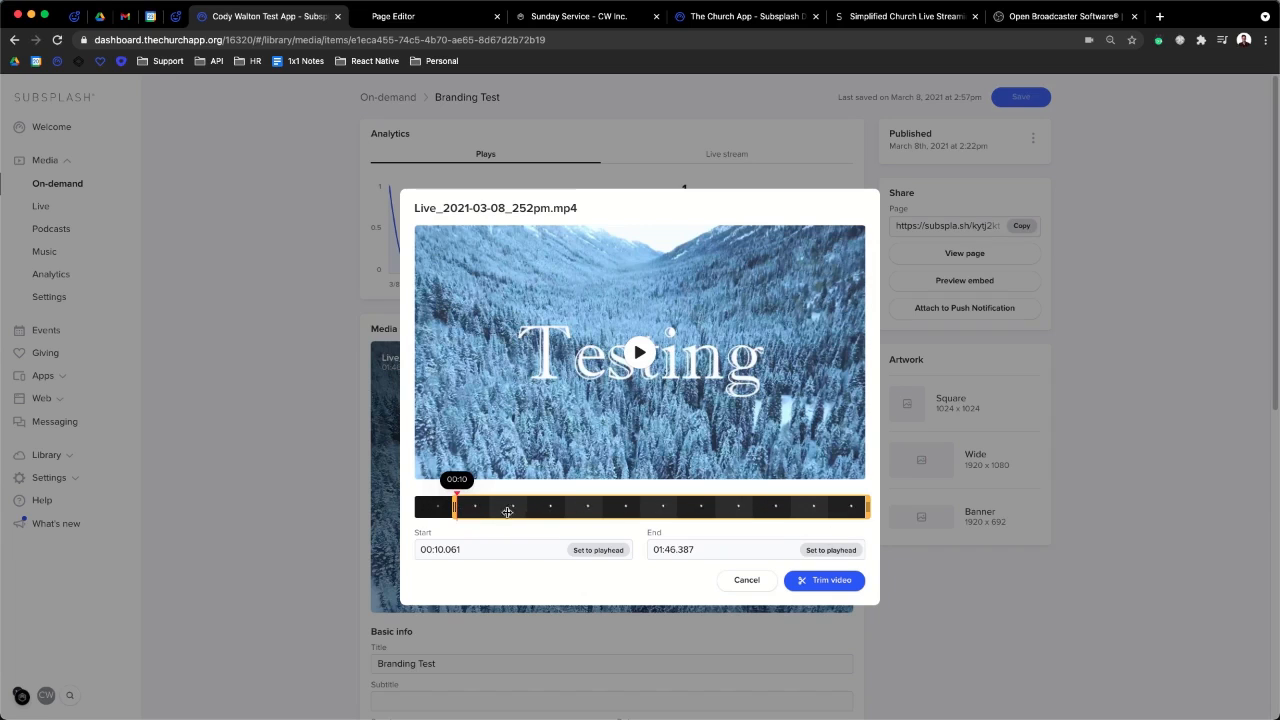
pyautogui.moveTo(455, 507); pyautogui.dragTo(509, 507)
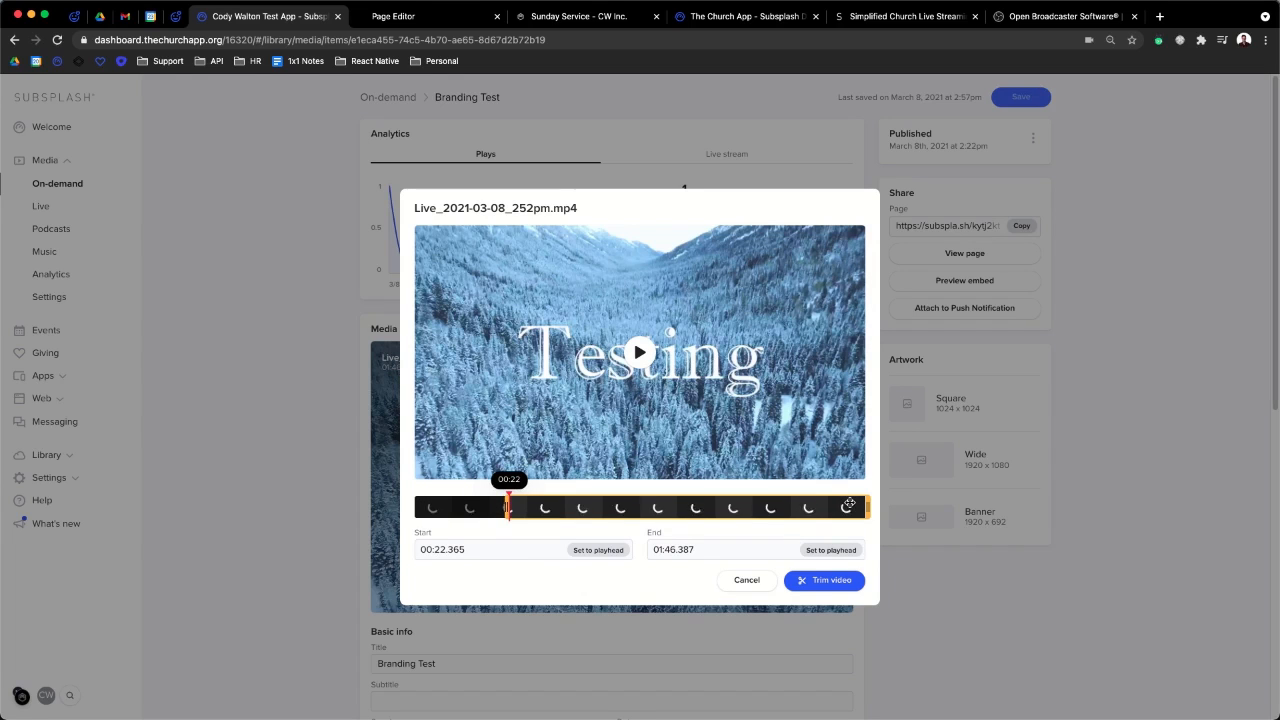
pyautogui.moveTo(866, 507); pyautogui.dragTo(748, 507)
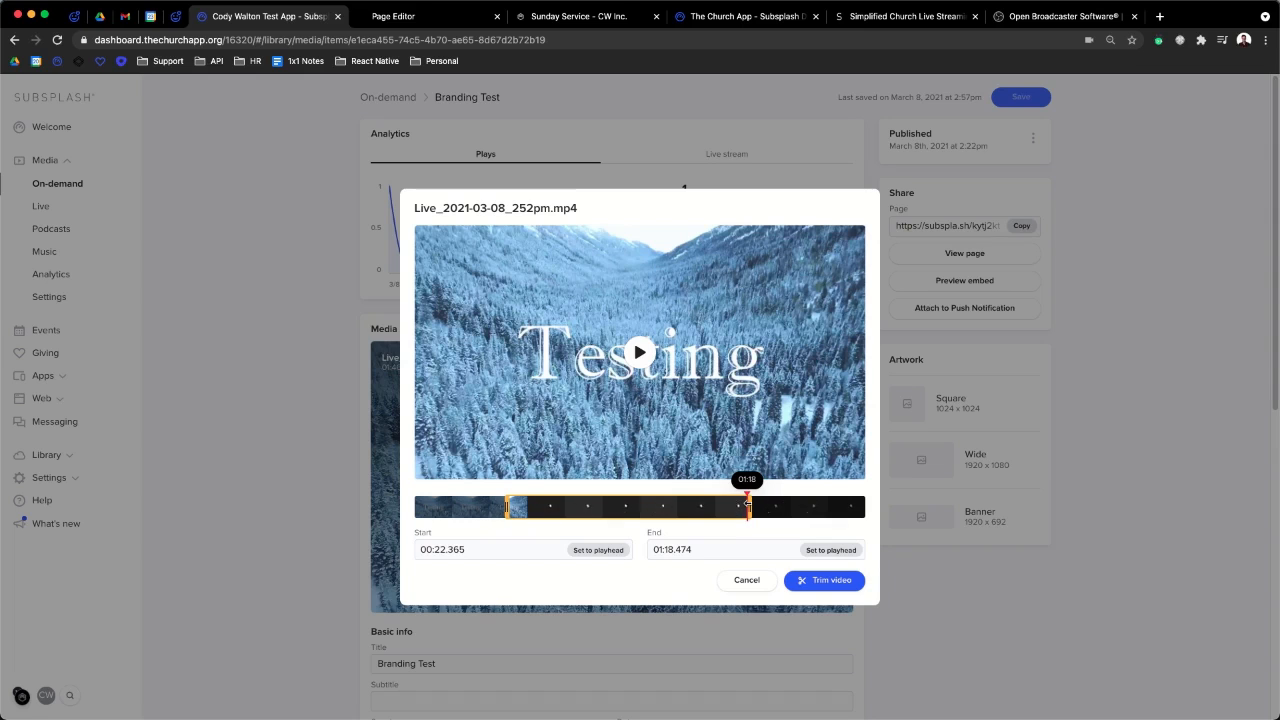
pyautogui.click(851, 582)
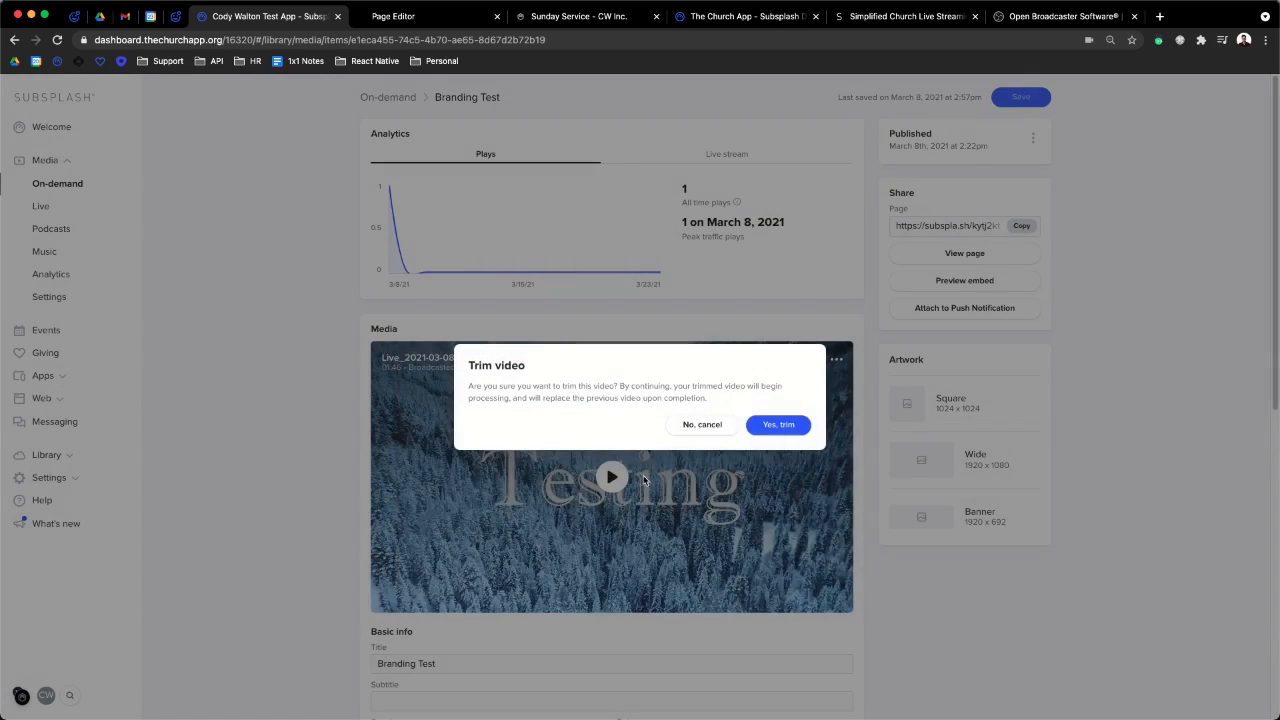
# - Confirm replacing Branding Test with the trimmed version and return to the Live media list
pyautogui.click(774, 428)
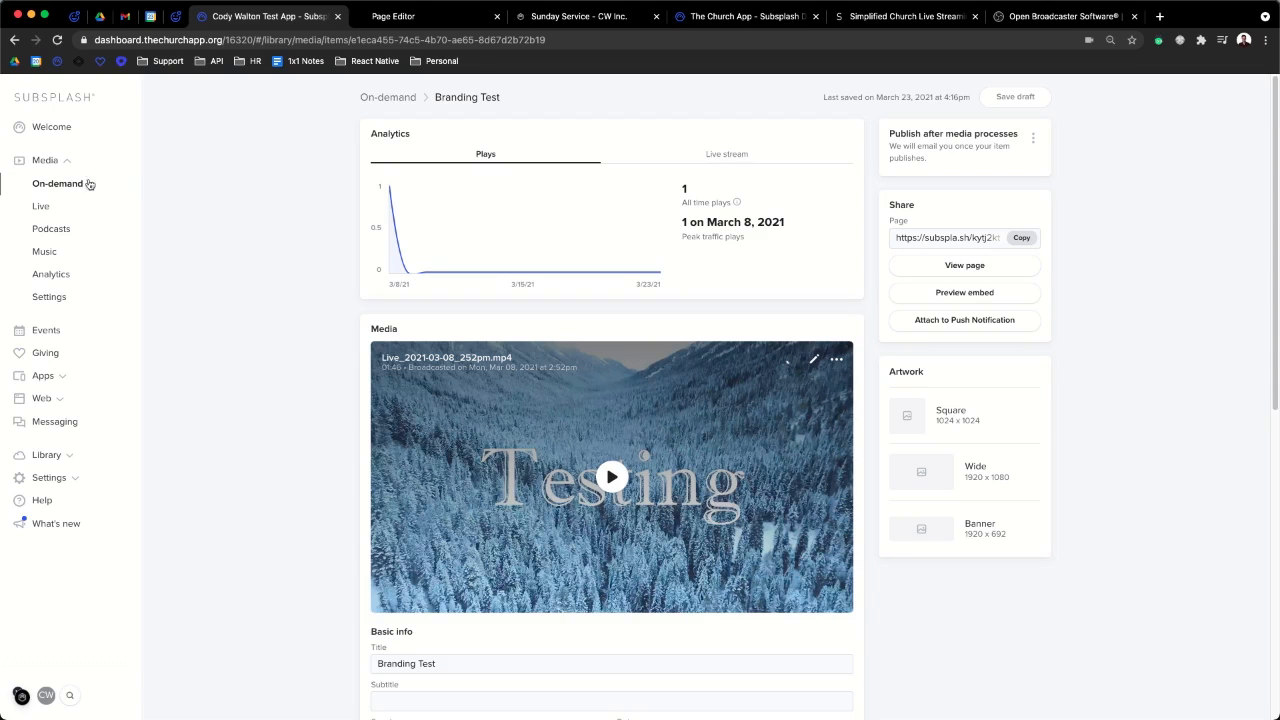
pyautogui.click(40, 206)
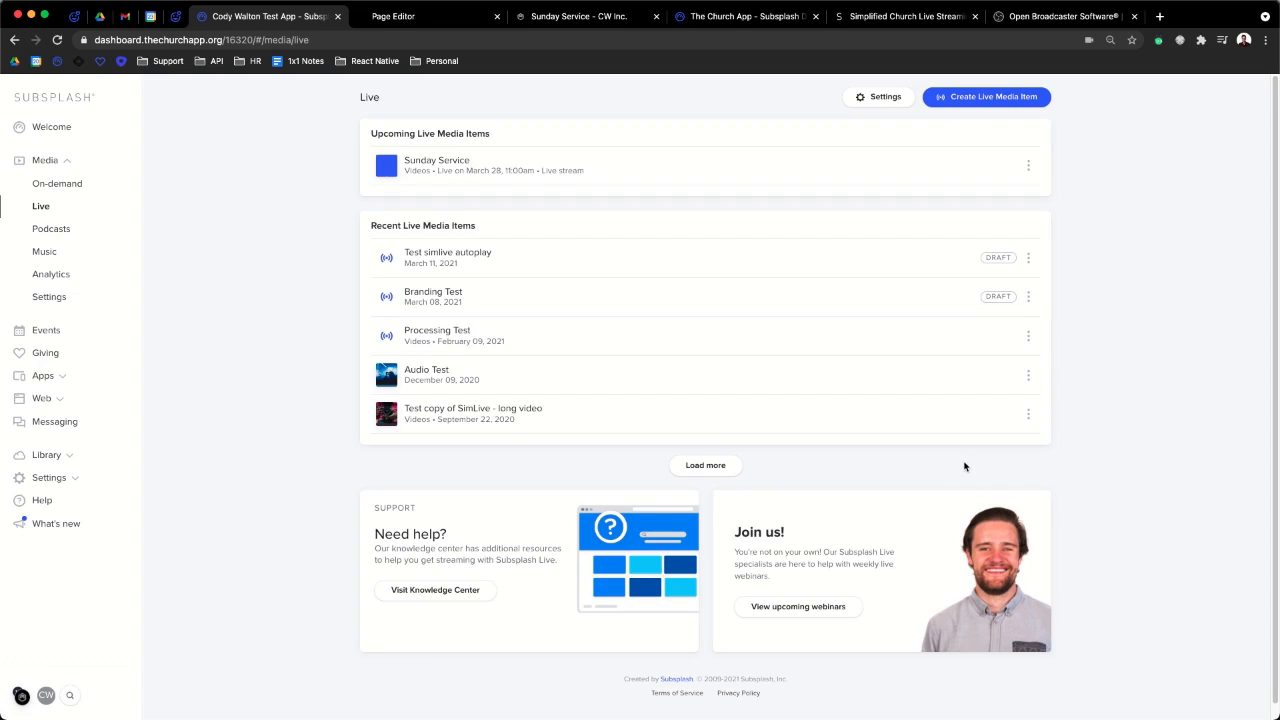
# - Search the Subsplash Knowledge Center for 'obs'
pyautogui.click(462, 590)
pyautogui.click(75, 16)
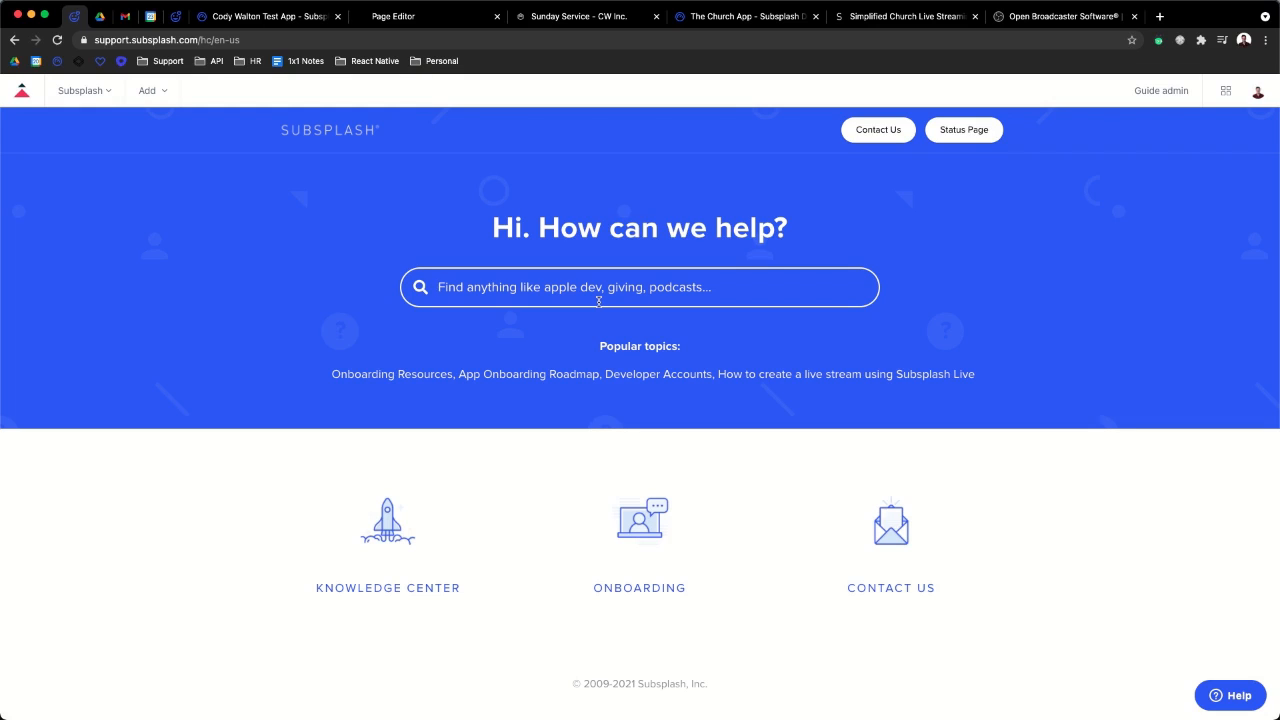
pyautogui.write('obs')
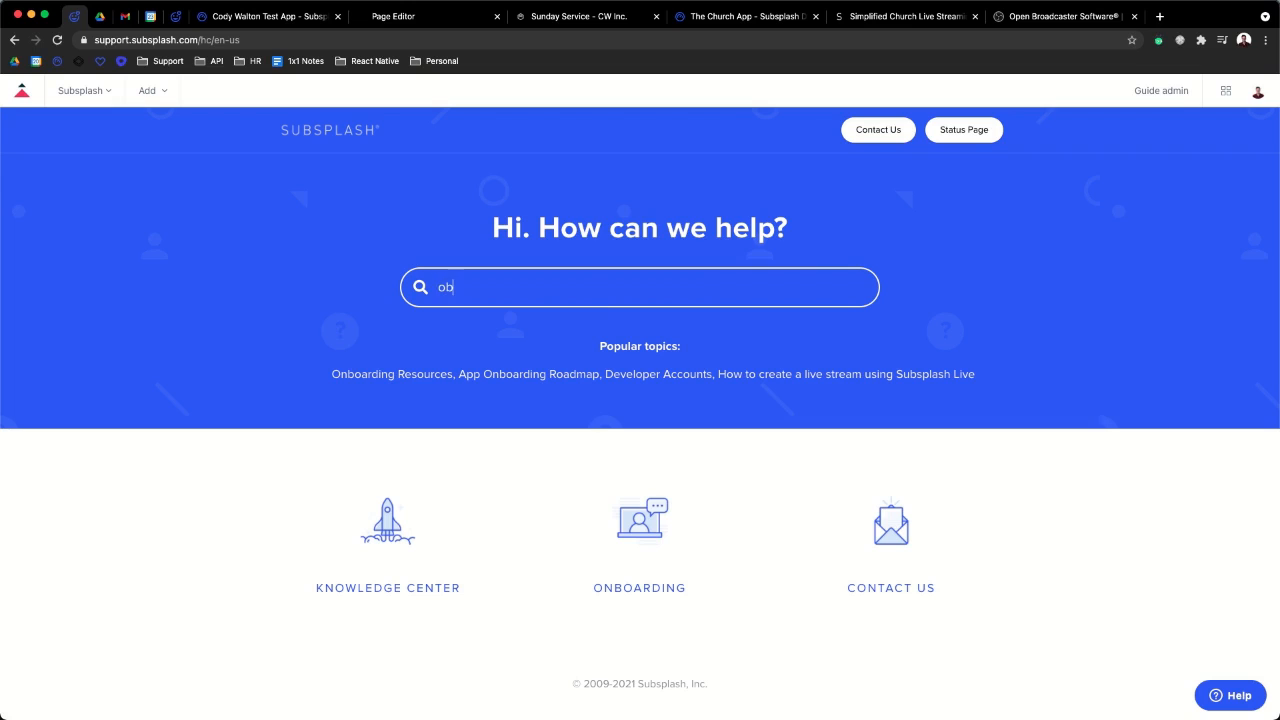
pyautogui.press('Return')
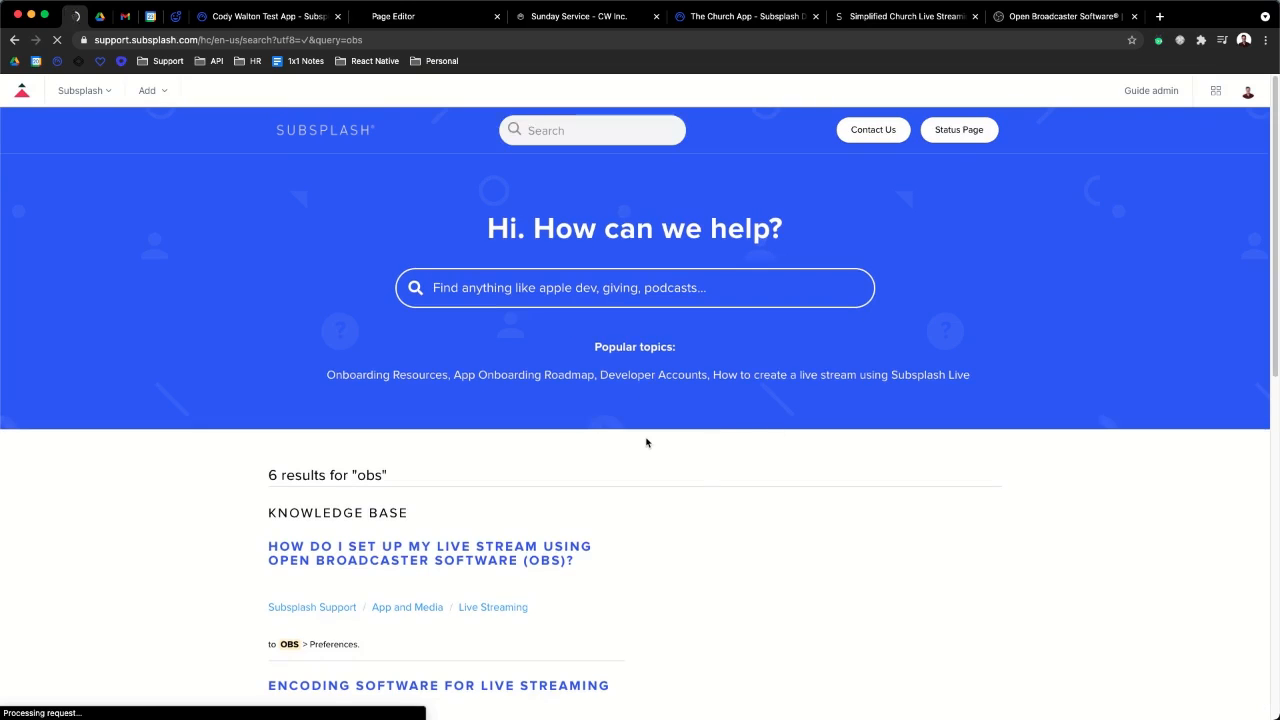
# - Find the OBS live stream setup article, then switch back to the dashboard's Live list
pyautogui.scroll(-3, 646, 443)
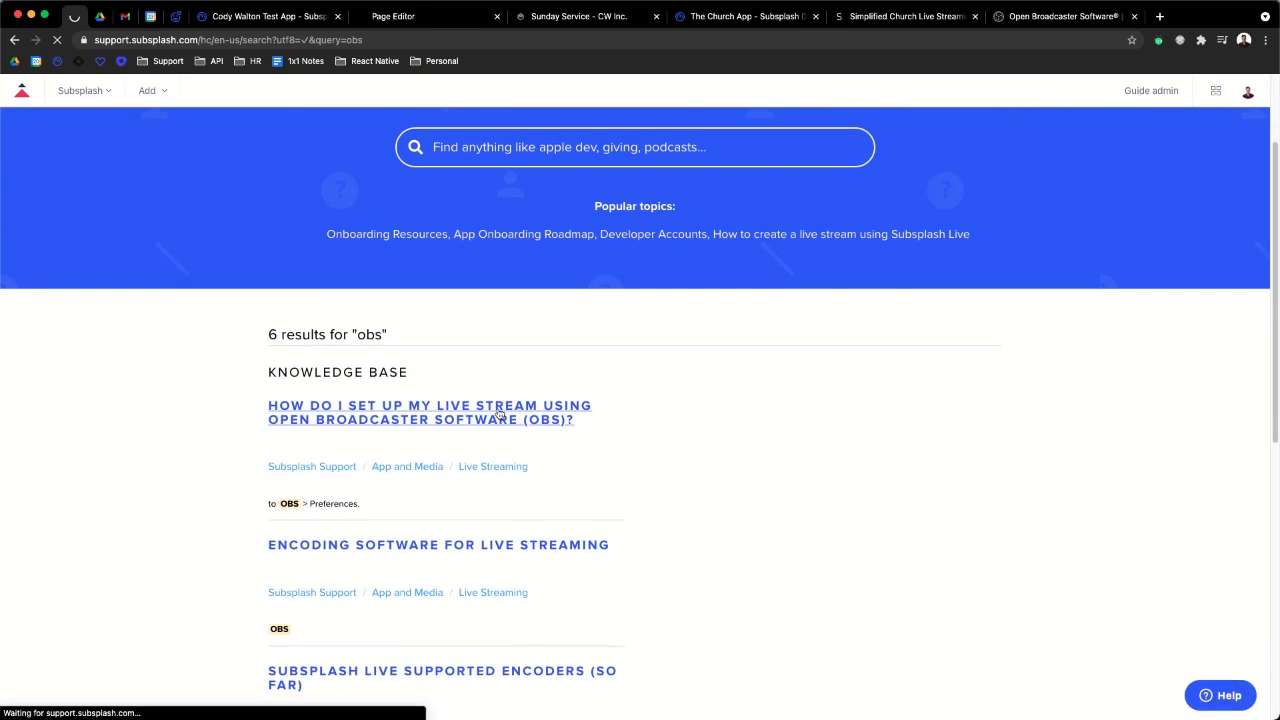
pyautogui.scroll(-5, 714, 428)
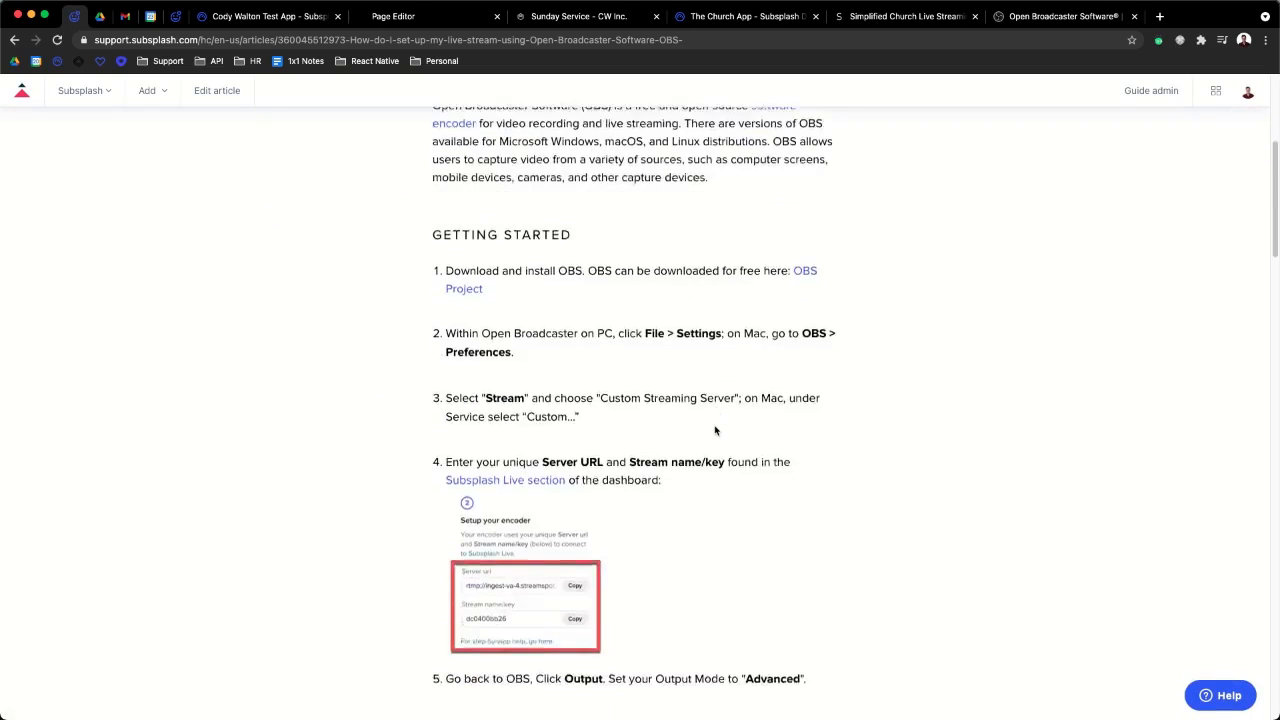
pyautogui.scroll(8, 714, 430)
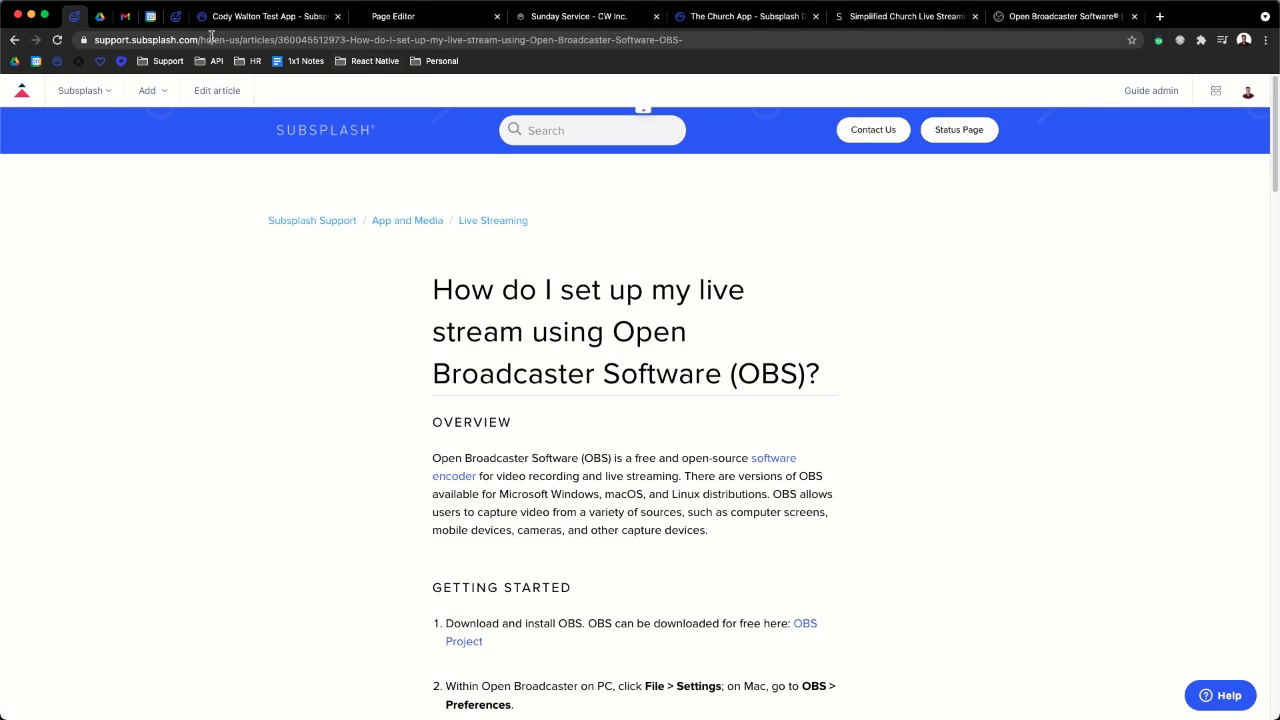
pyautogui.click(258, 17)
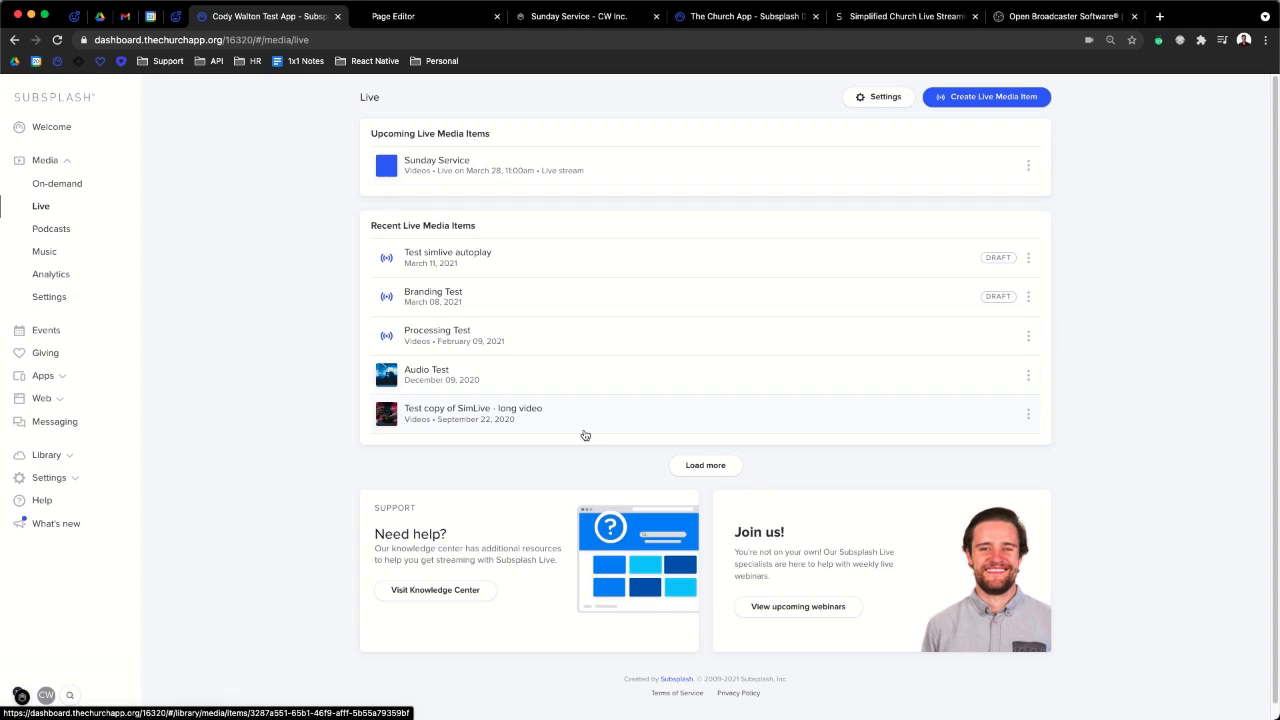